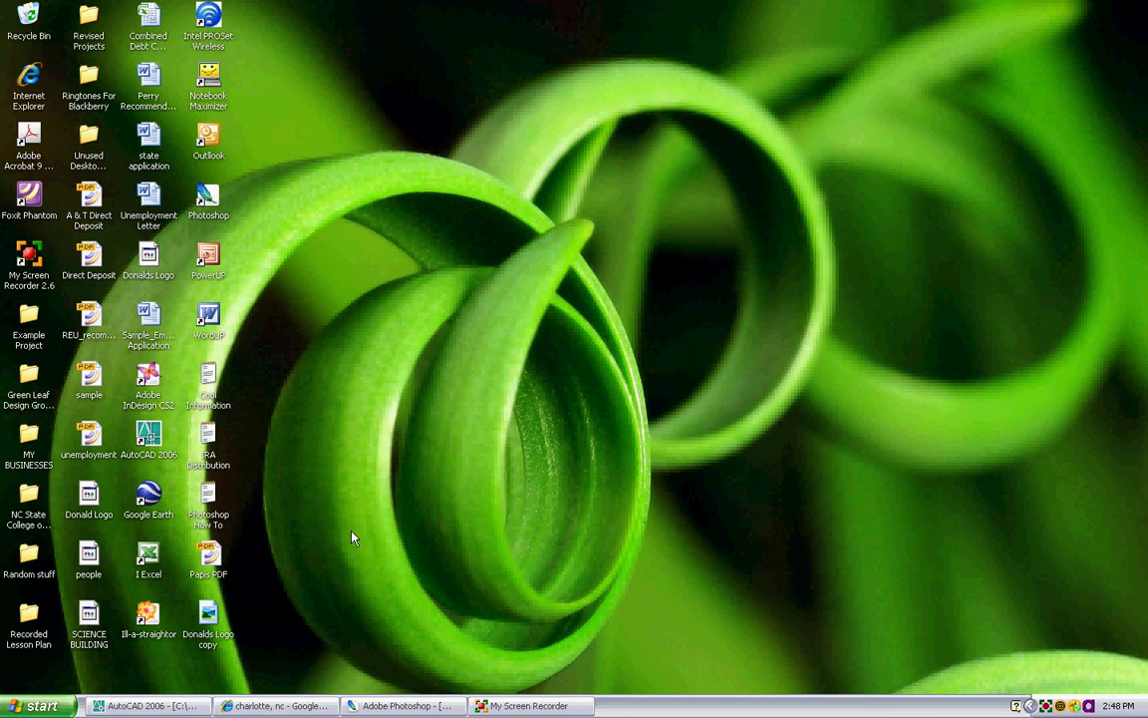
Switch to AutoCAD and examine the garden plan in model space, both as a whole and around its central rose and fountain.
left_click(145, 705)
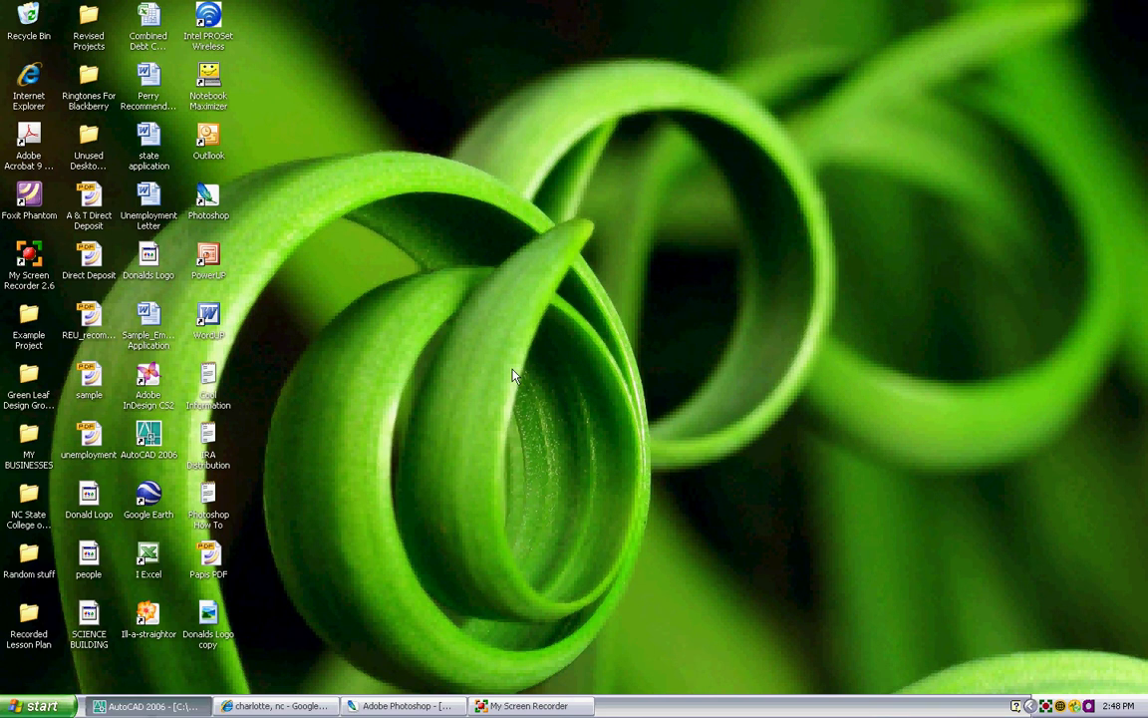
scroll(413, 396, "down", 2)
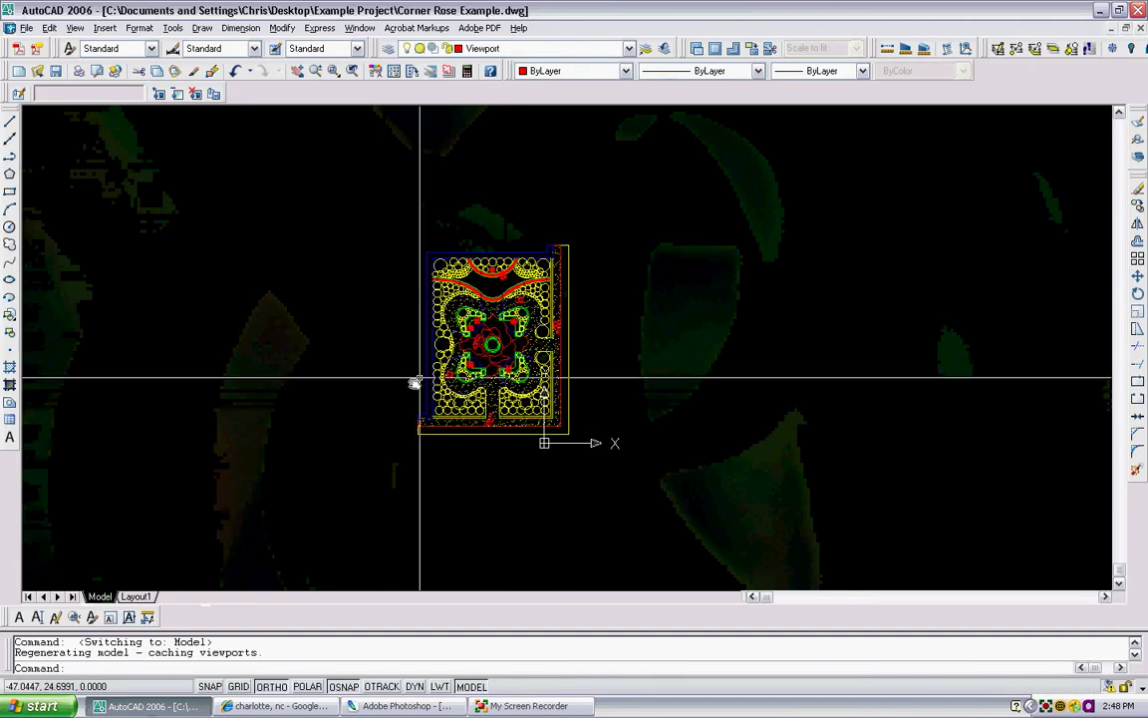
middle_click_drag(414, 382, 307, 418)
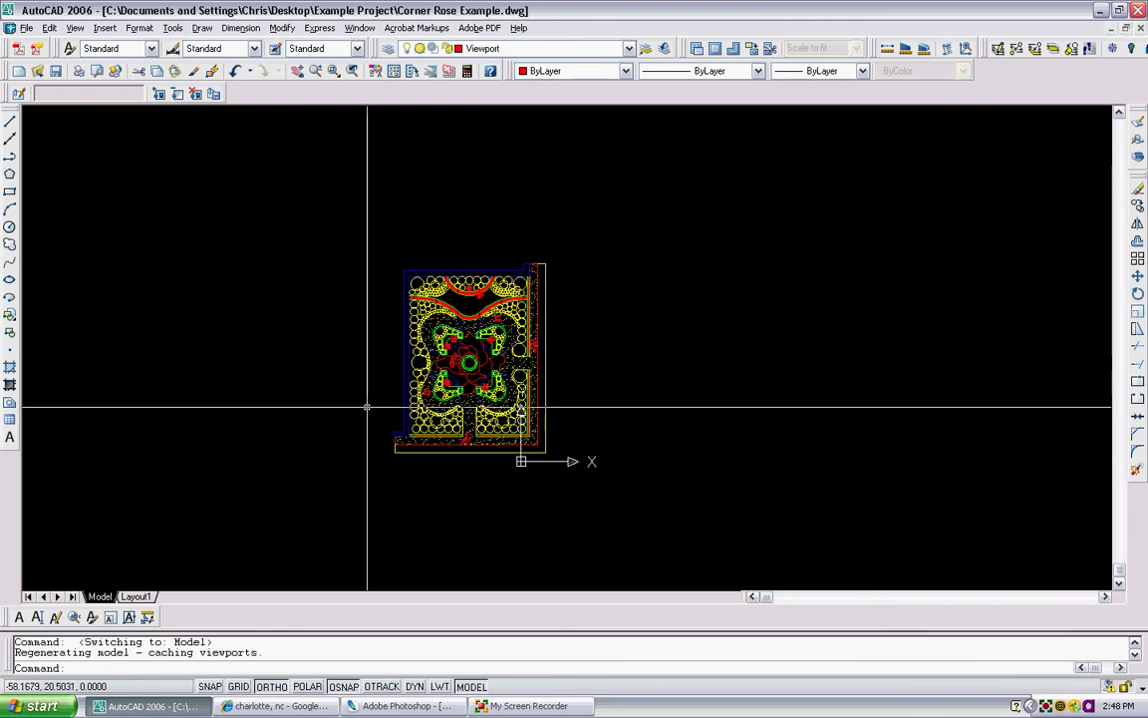
scroll(518, 420, "up", 2)
scroll(396, 457, "up", 4)
scroll(429, 389, "down", 4)
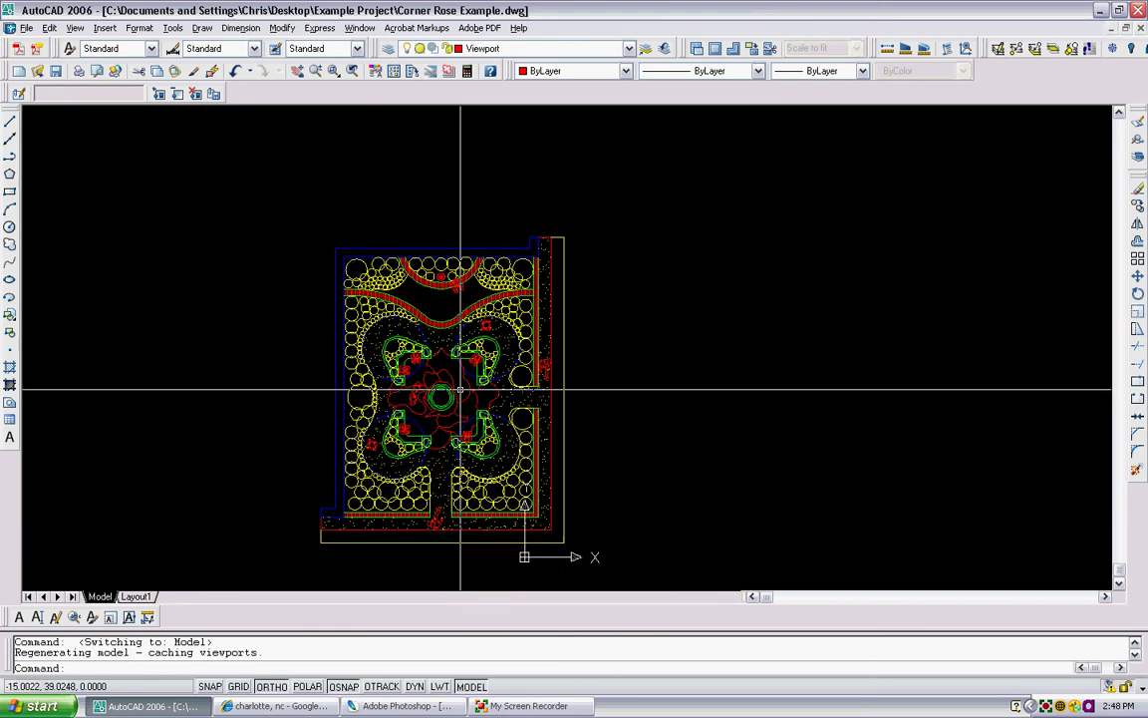
scroll(439, 302, "up", 3)
scroll(440, 290, "down", 3)
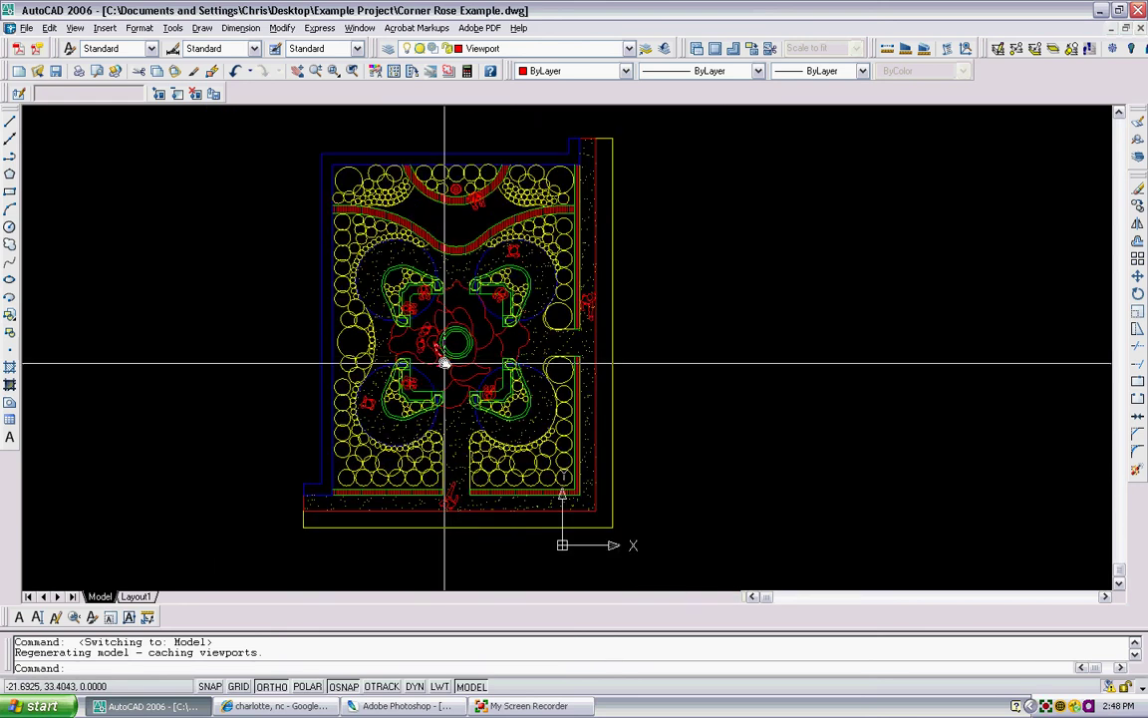
scroll(469, 327, "up", 1)
scroll(482, 246, "down", 4)
scroll(436, 422, "up", 6)
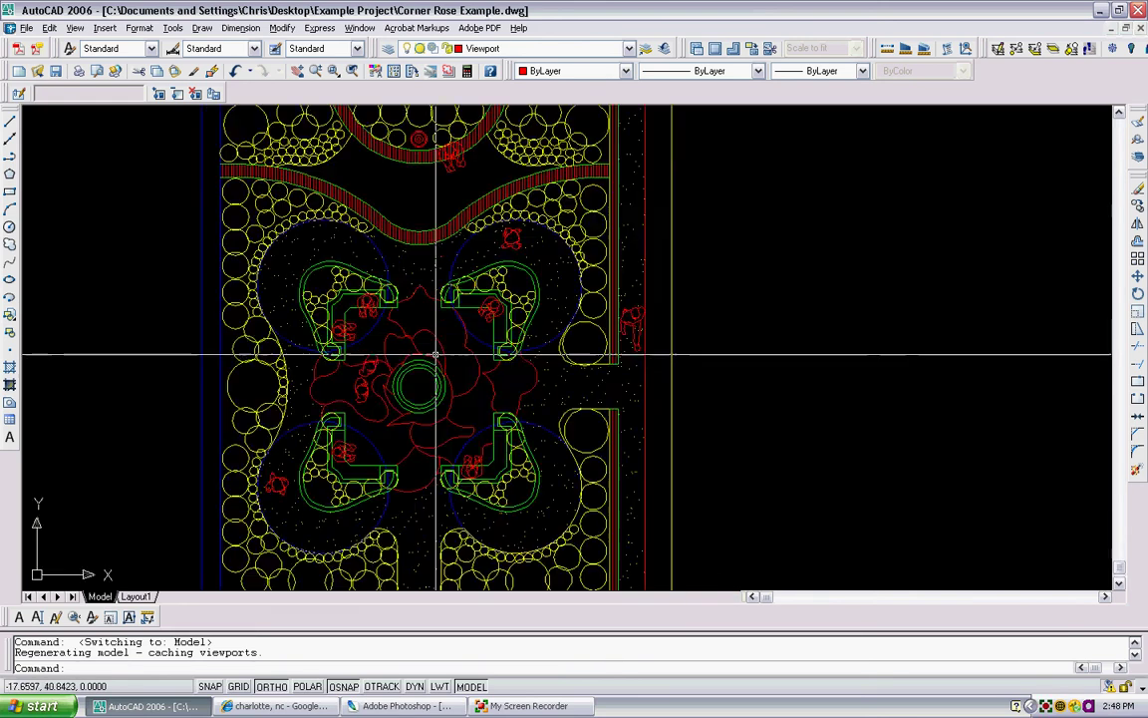
scroll(403, 396, "down", 3)
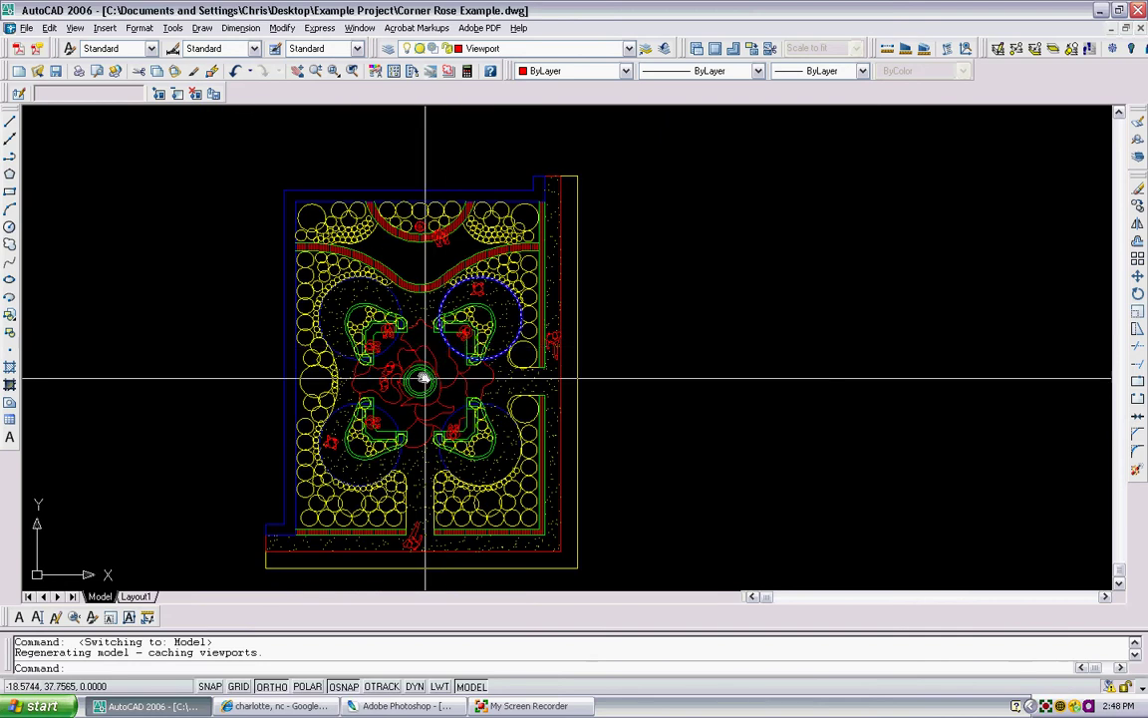
scroll(361, 346, "up", 1)
scroll(361, 346, "up", 3)
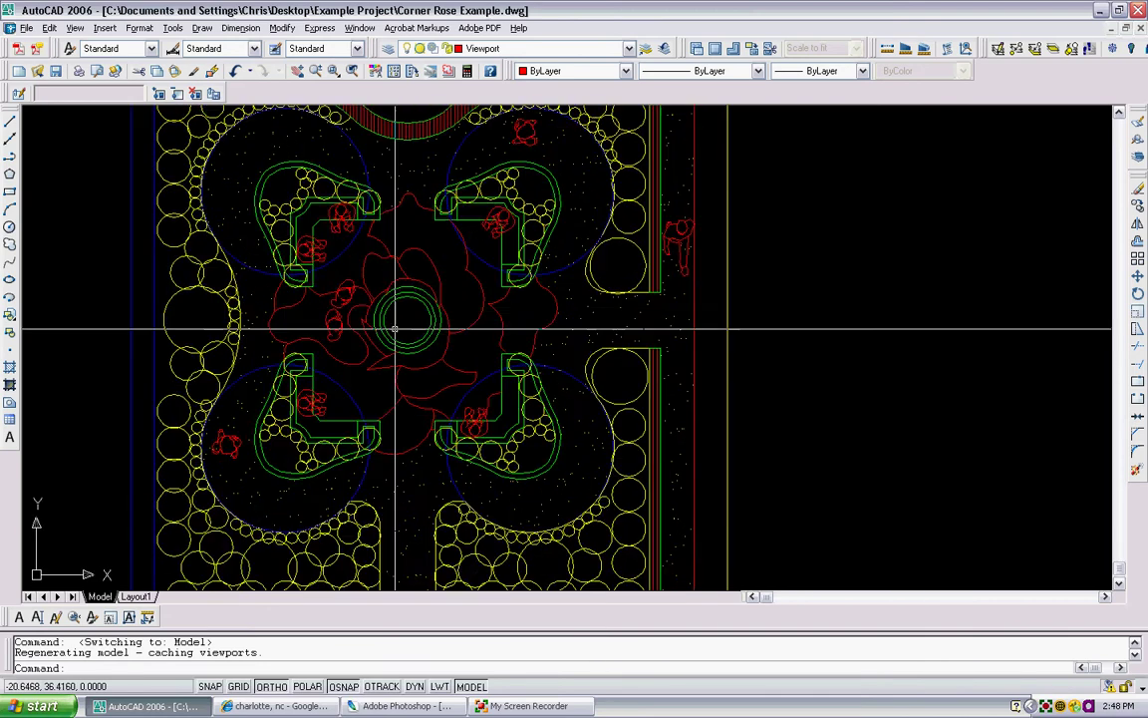
scroll(395, 328, "down", 2)
scroll(401, 322, "down", 2)
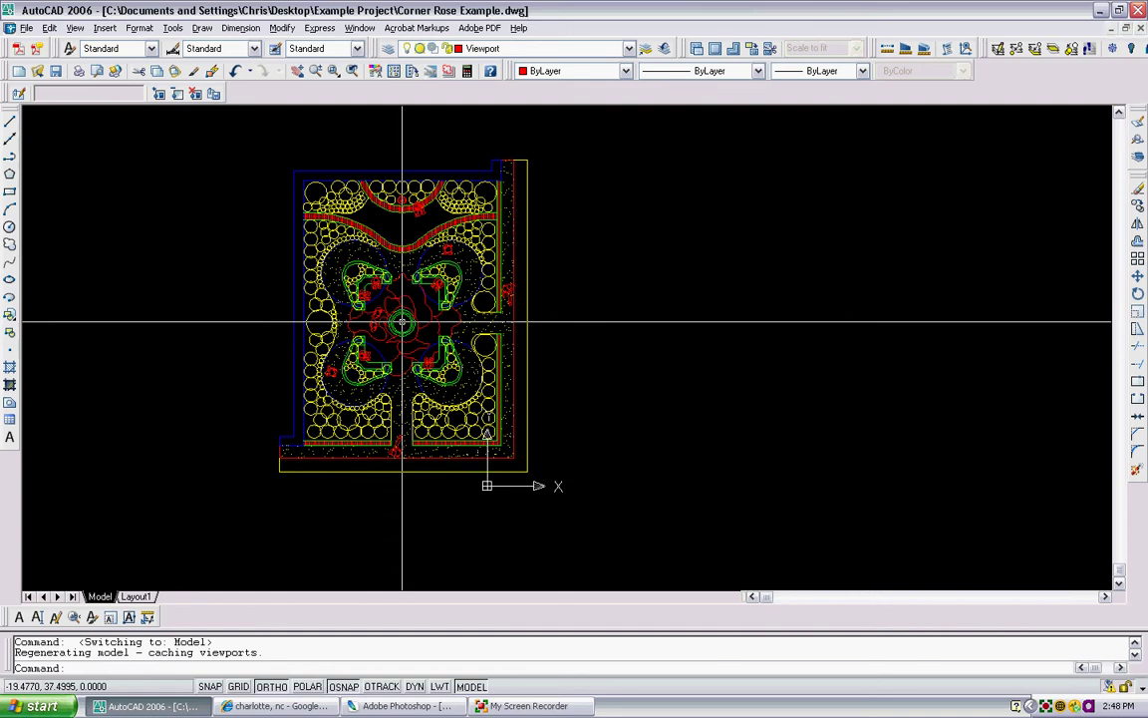
Open Layout1 and choose PDFCreator as the printer in its page setup.
left_click(136, 596)
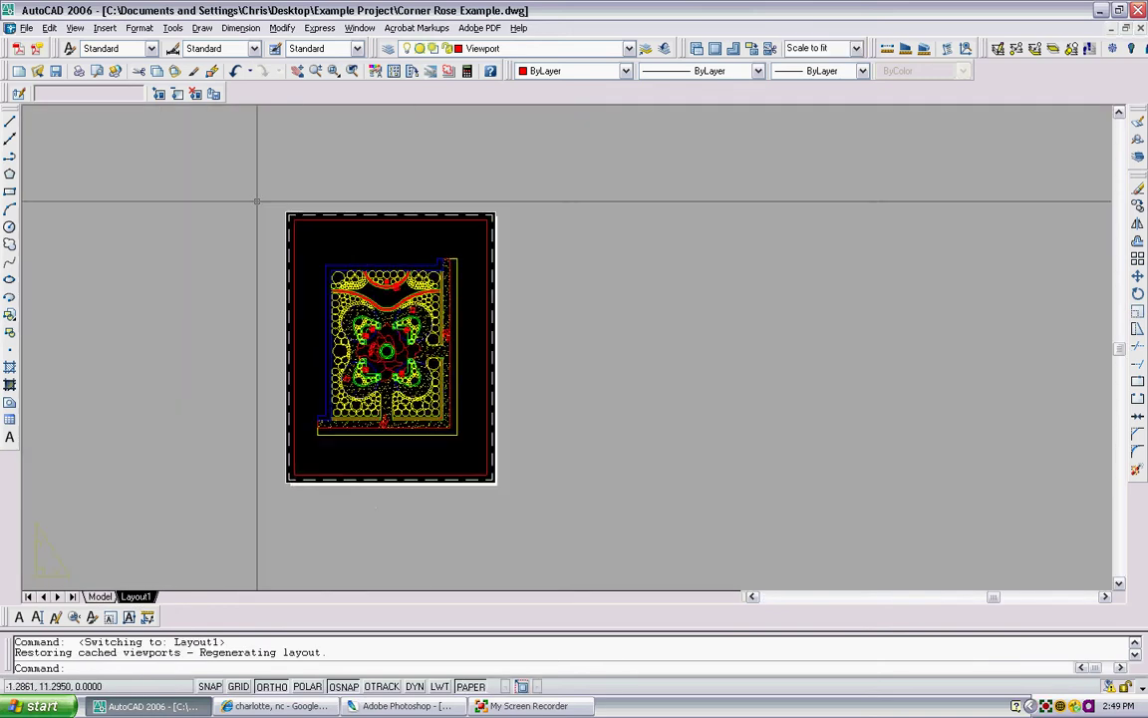
left_click(26, 28)
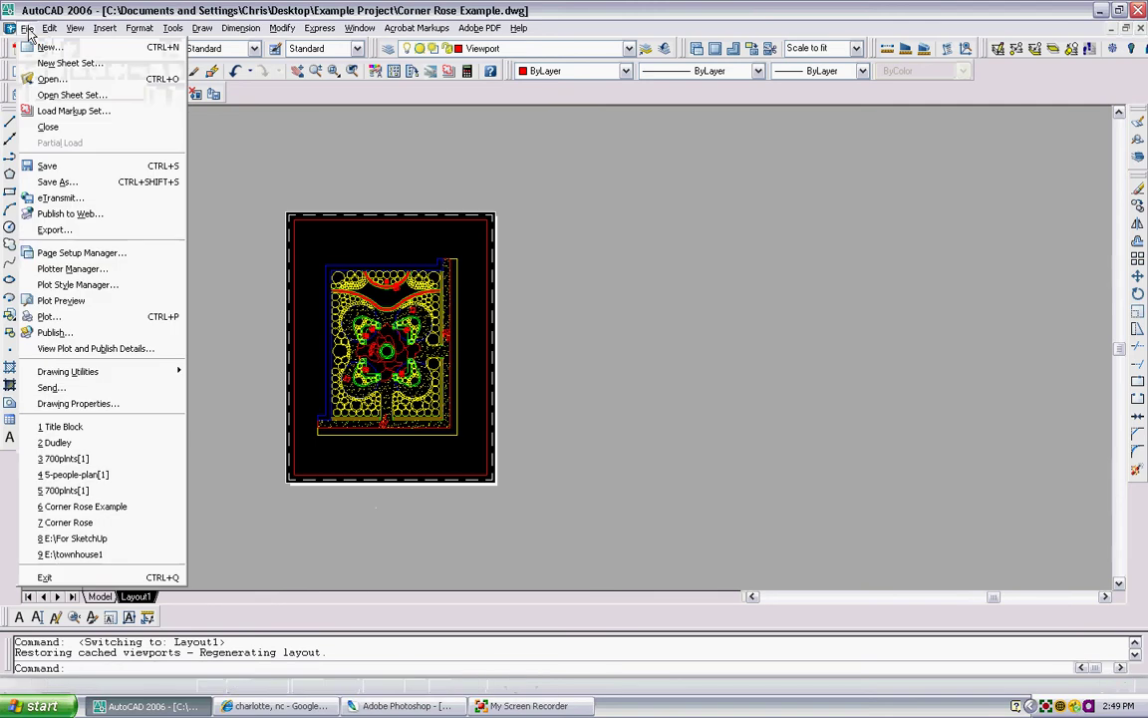
left_click(72, 255)
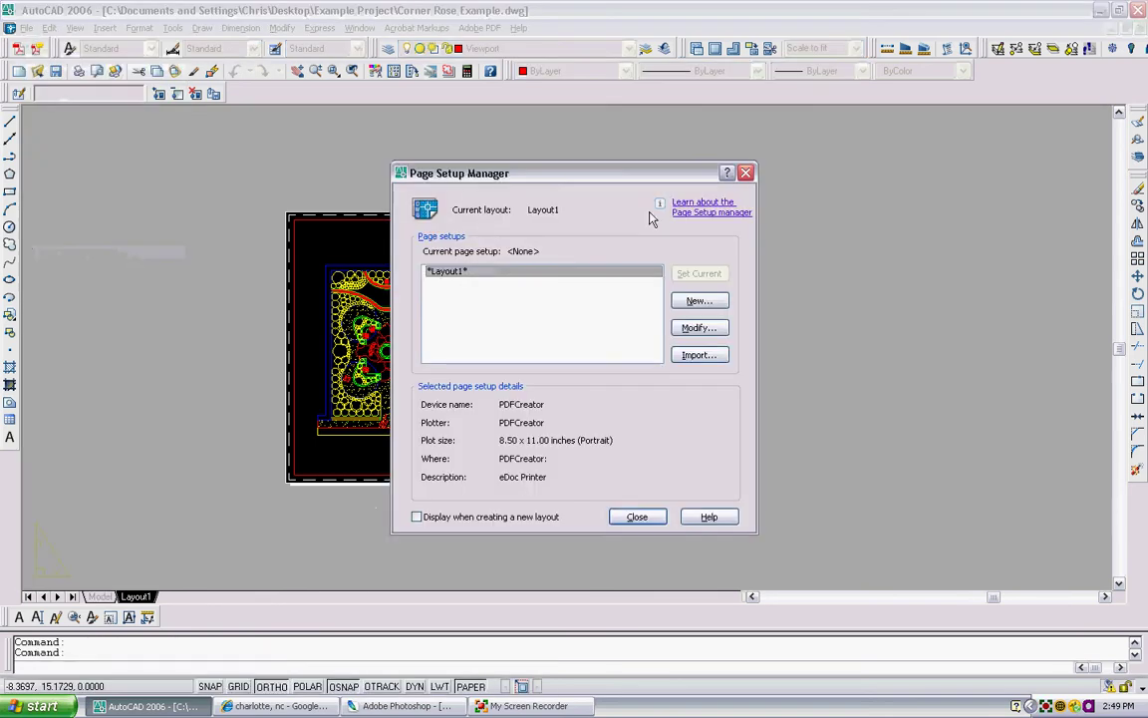
left_click(678, 328)
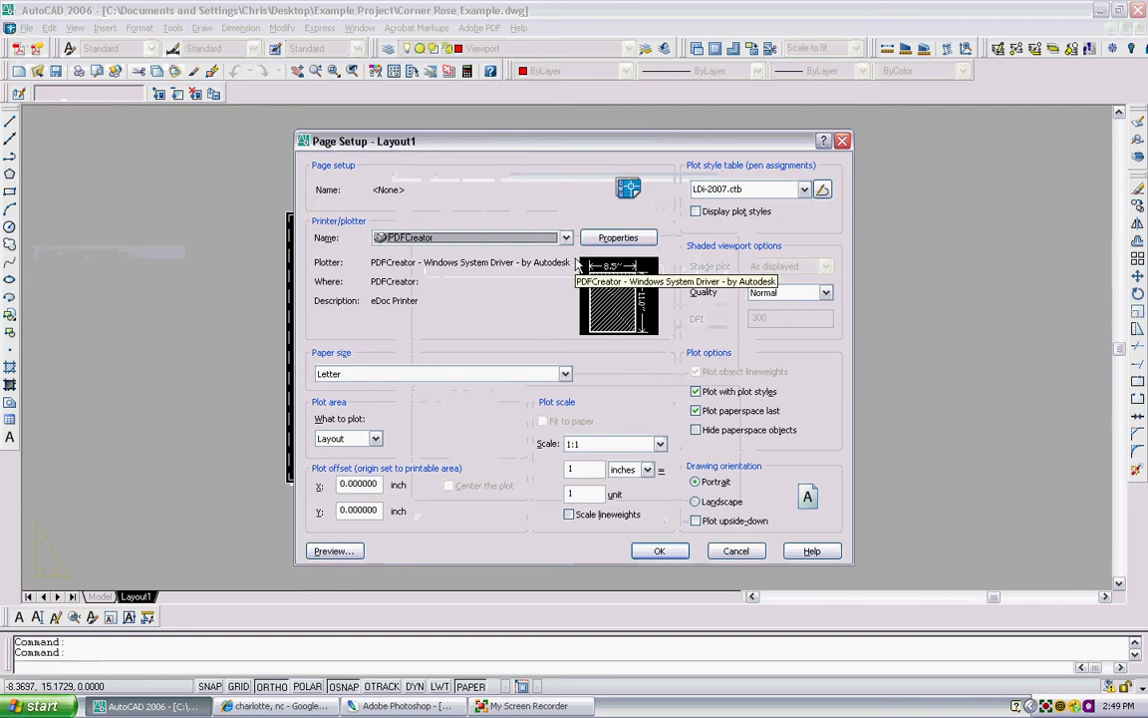
left_click(565, 237)
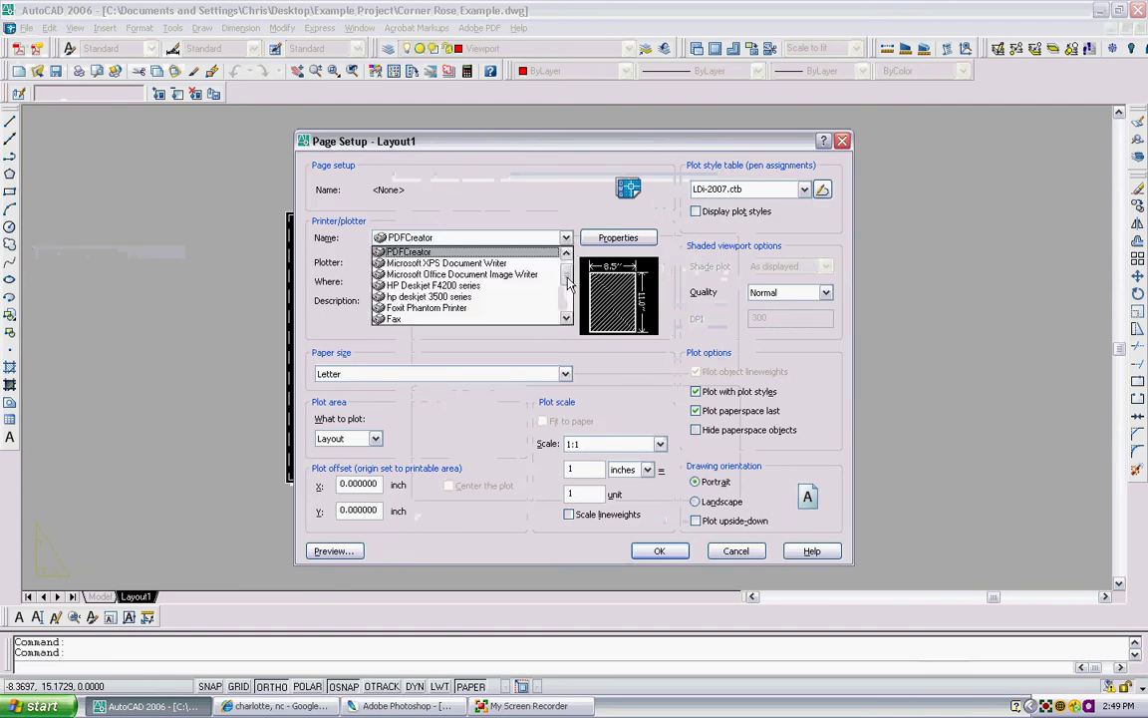
mouse_move(568, 282)
left_mouse_down()
mouse_move(567, 307)
mouse_move(570, 262)
mouse_move(573, 290)
mouse_move(571, 278)
left_mouse_up()
scroll(572, 289, "up", 1)
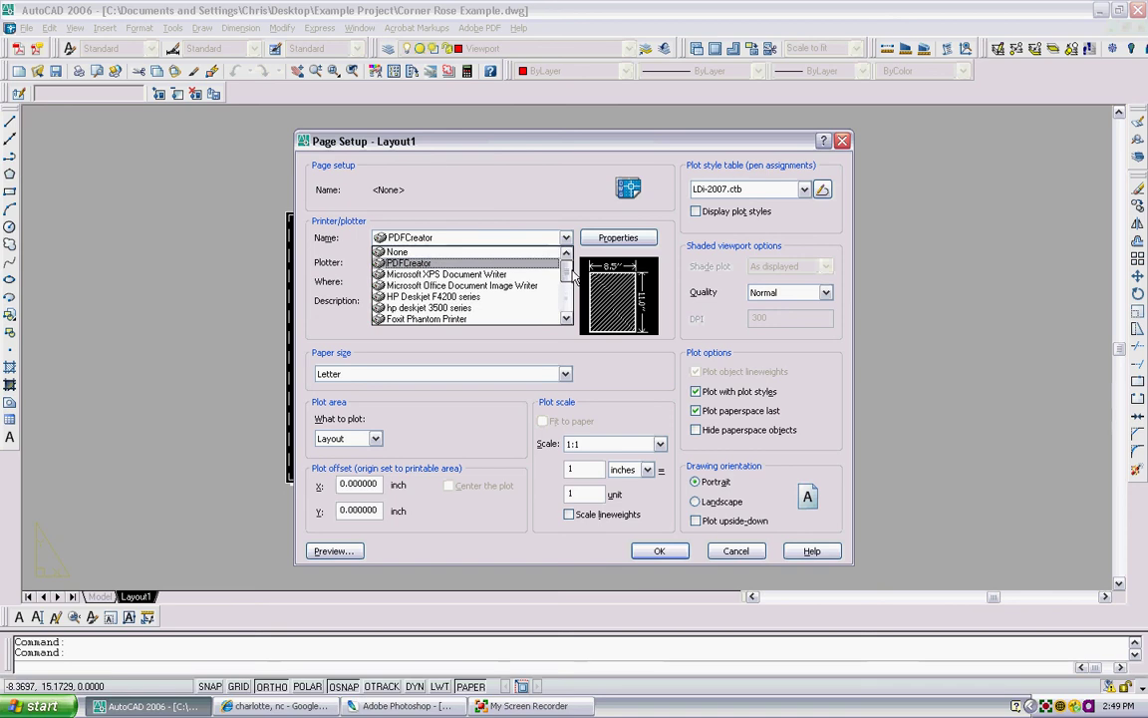
left_click(530, 263)
Try the A1 and ANSI D paper sizes for Layout1.
left_click(516, 374)
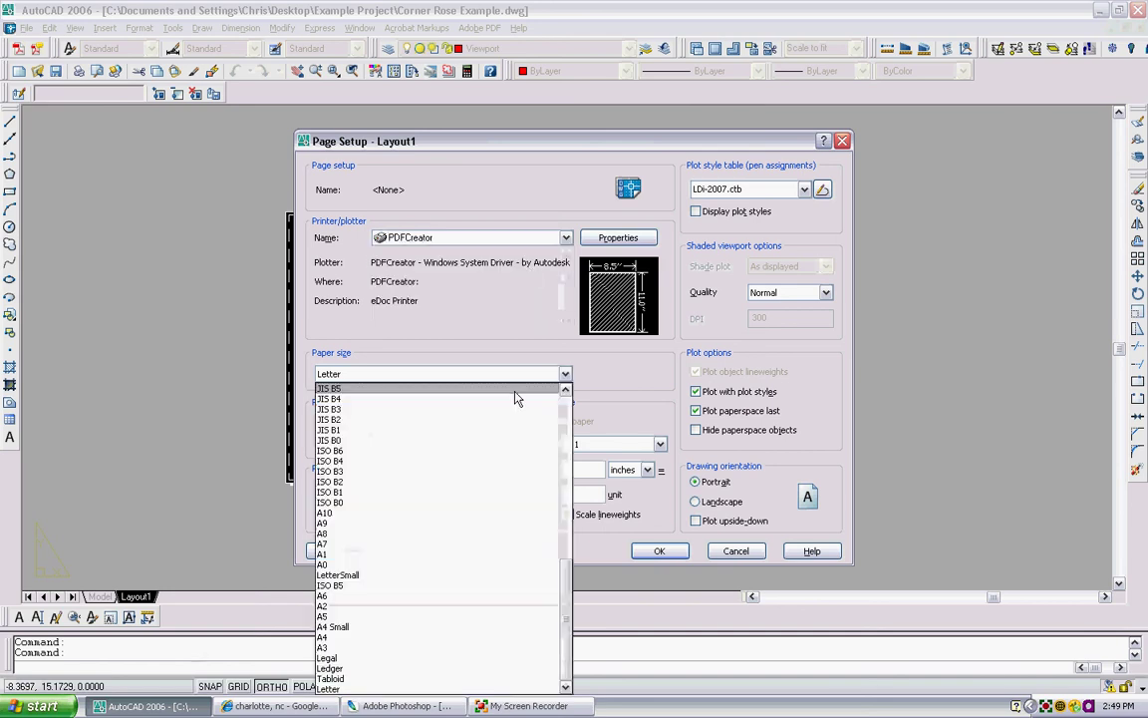
left_click(469, 554)
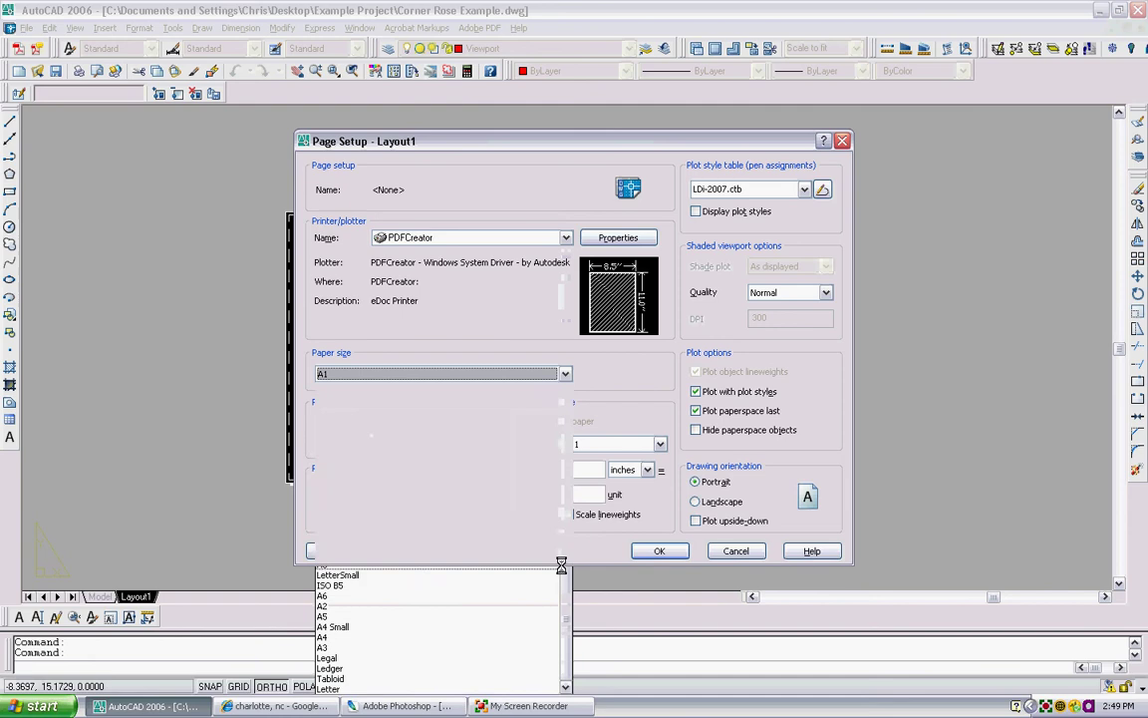
left_click(565, 374)
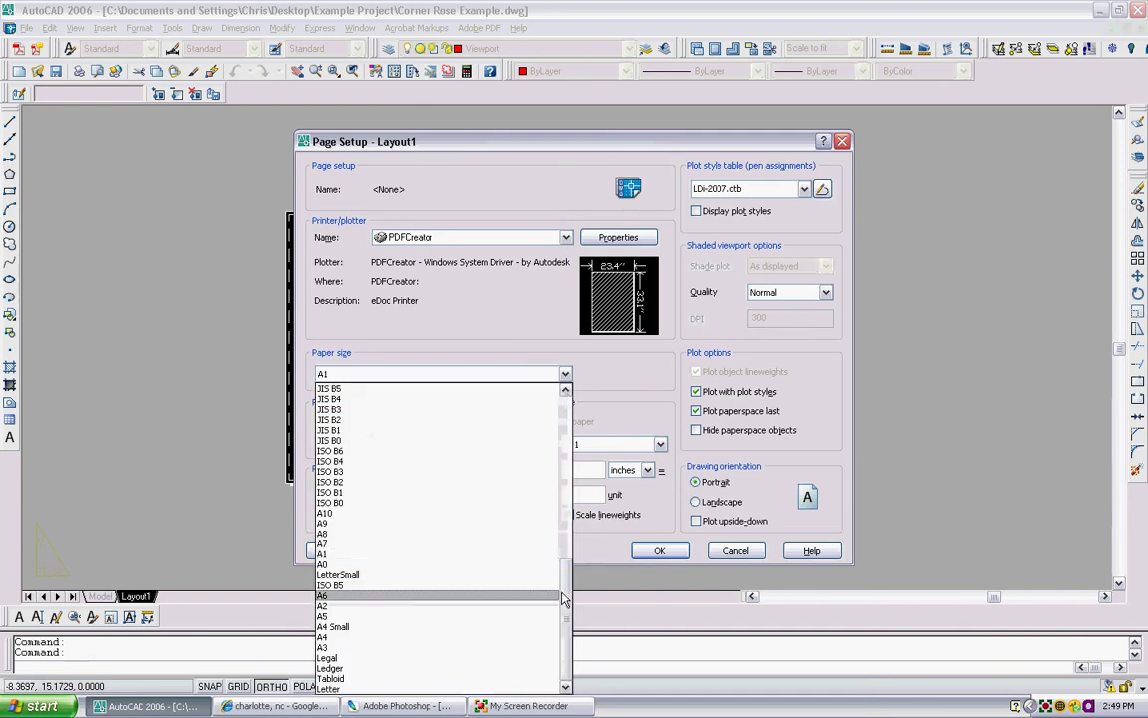
left_click_drag(563, 598, 574, 477)
left_click(477, 432)
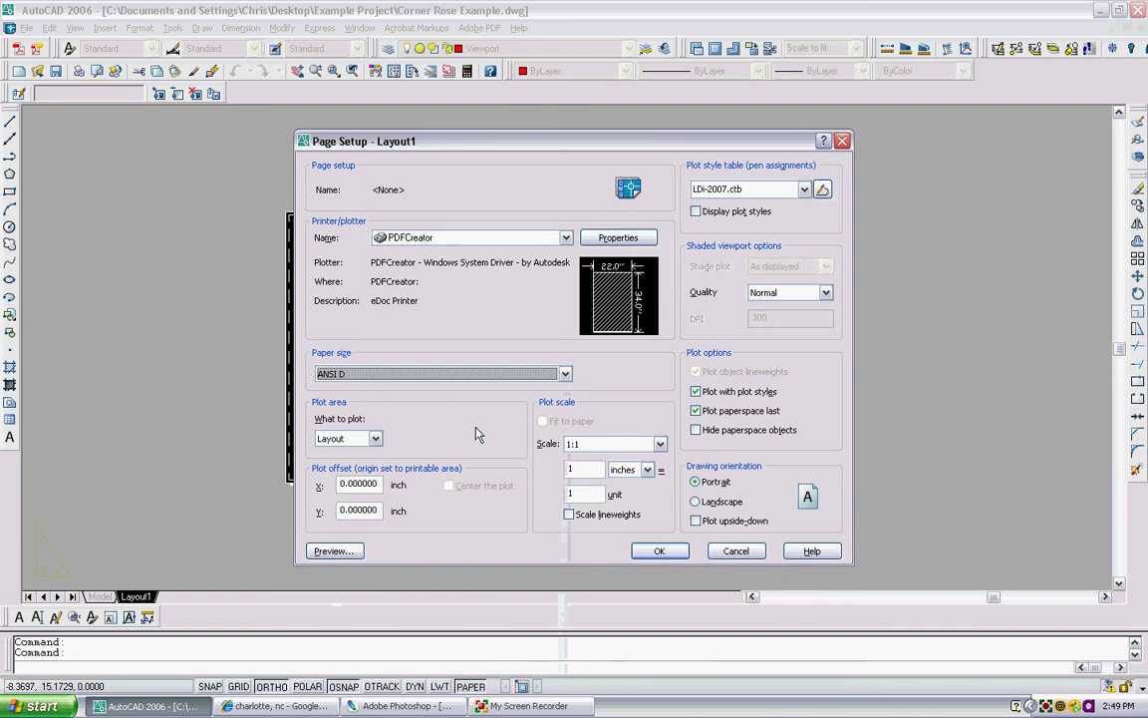
Set Layout1's paper size to ARCH D.
left_click(564, 373)
mouse_move(567, 493)
left_mouse_down()
mouse_move(569, 429)
mouse_move(568, 472)
left_mouse_up()
left_click(451, 587)
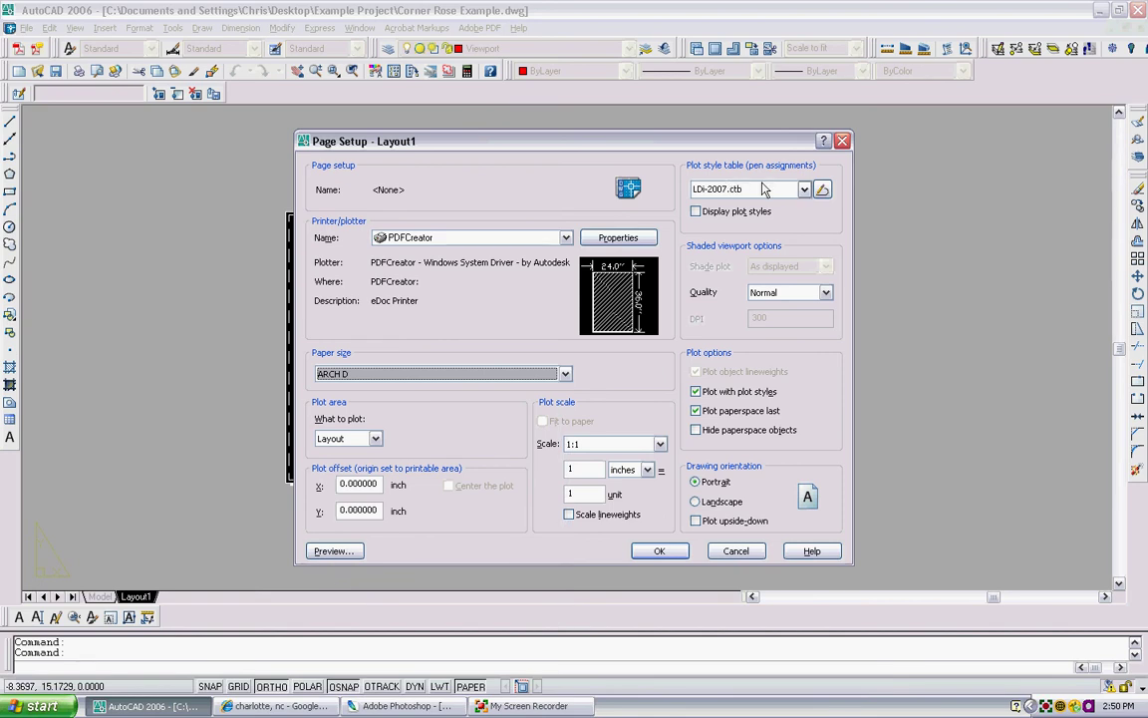
Assign the LDi-2007.ctb plot style table to Layout1 and apply the page setup.
left_click(804, 190)
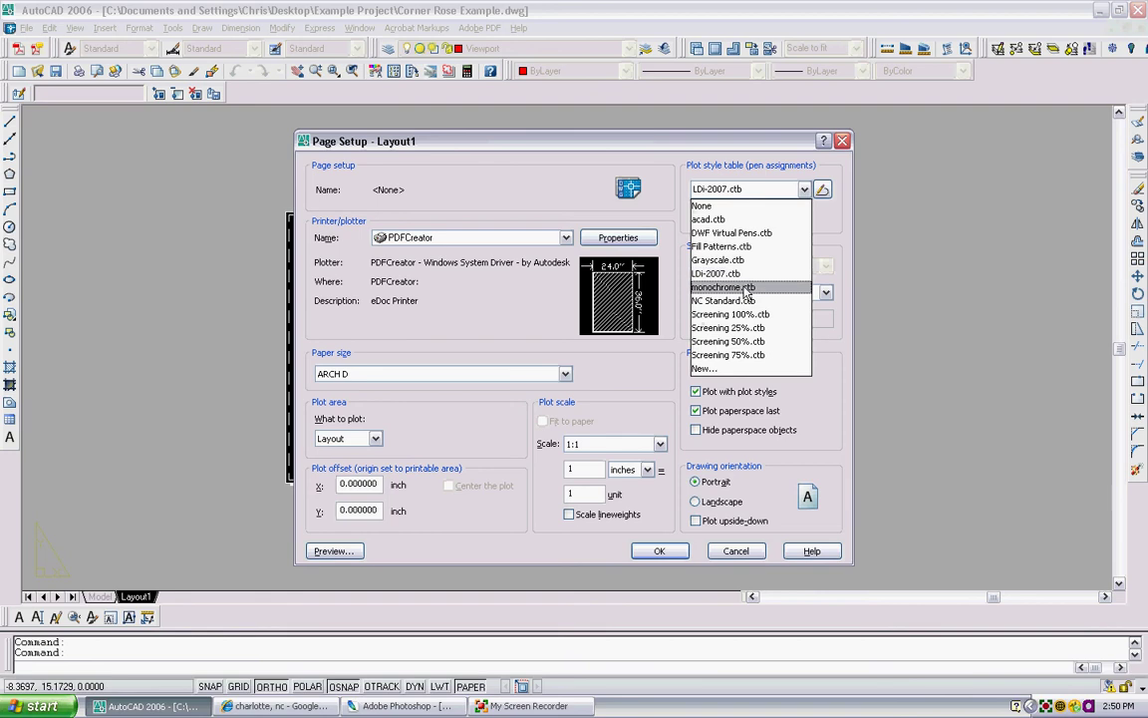
left_click(751, 273)
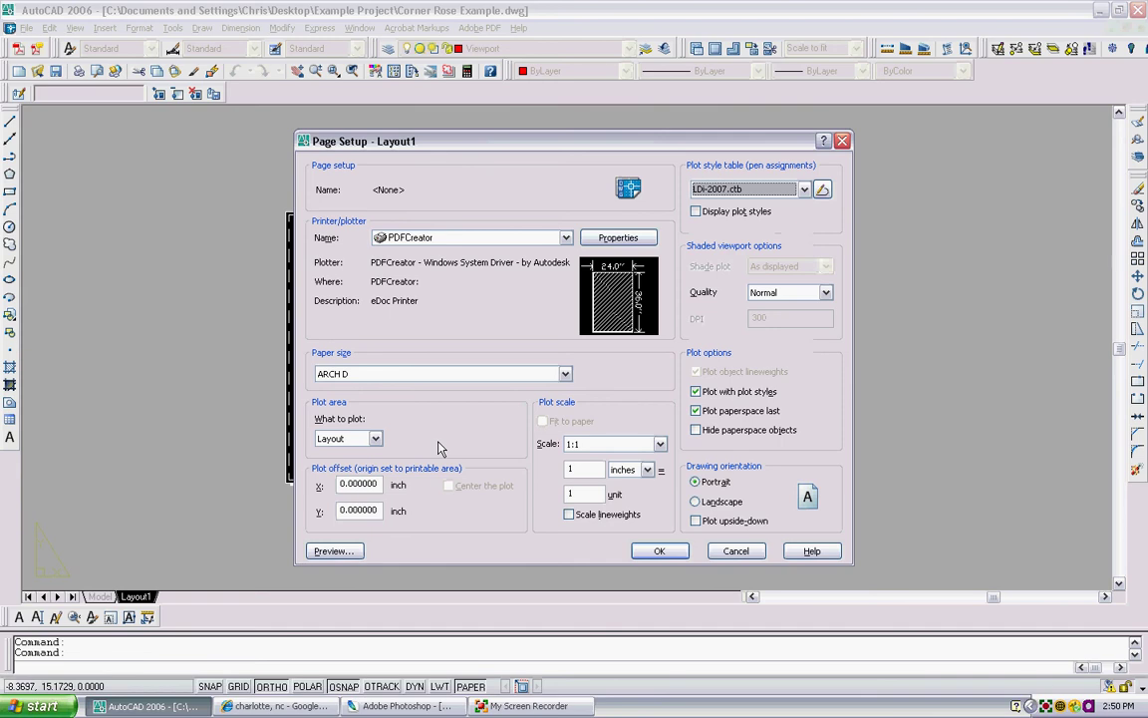
left_click_drag(471, 146, 673, 170)
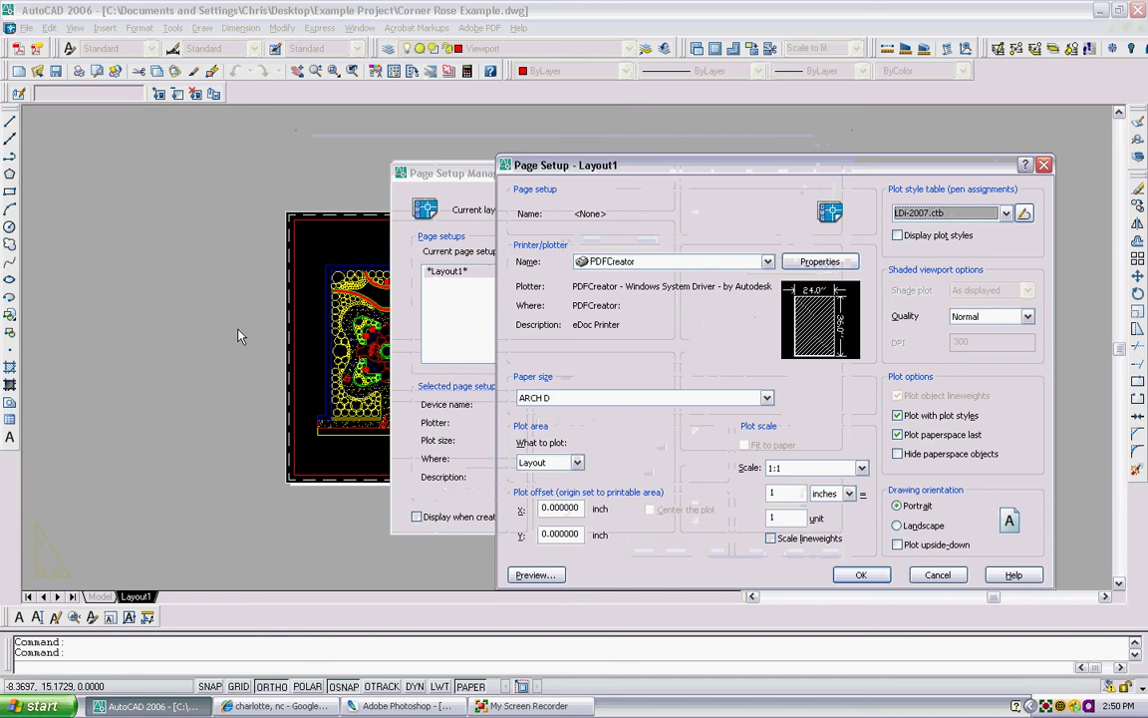
left_click(871, 581)
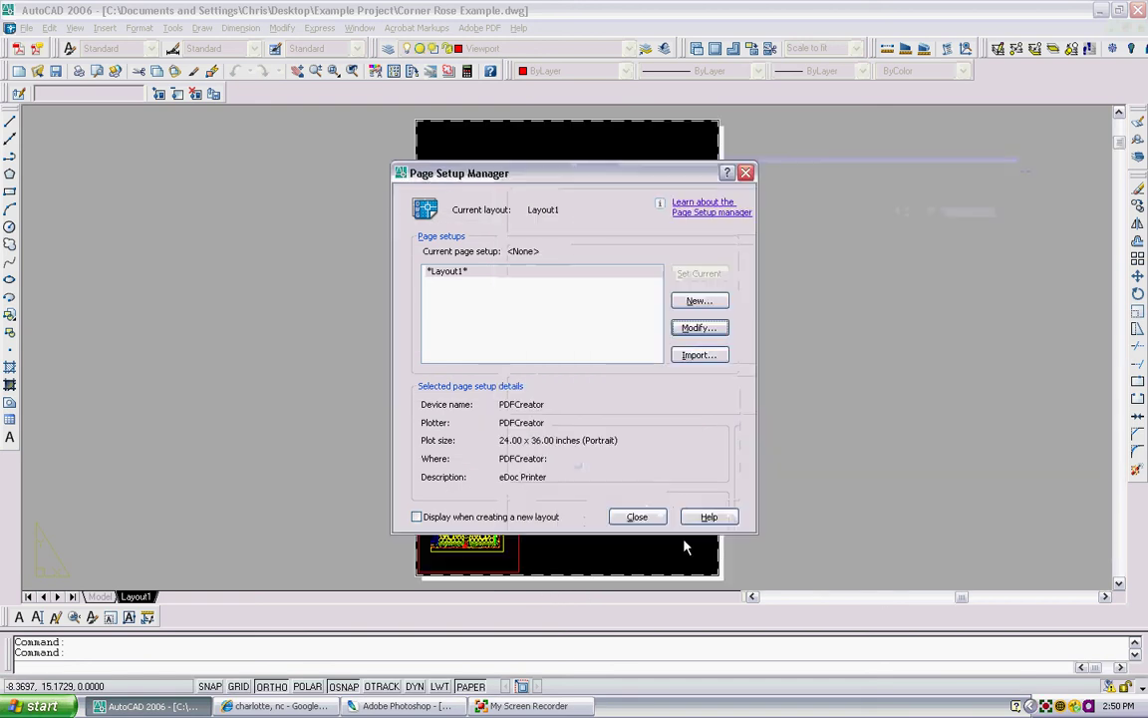
left_click(636, 515)
Check the color assigned to the Proposed Mosaic layer in the layer properties.
middle_click_drag(491, 354, 408, 361)
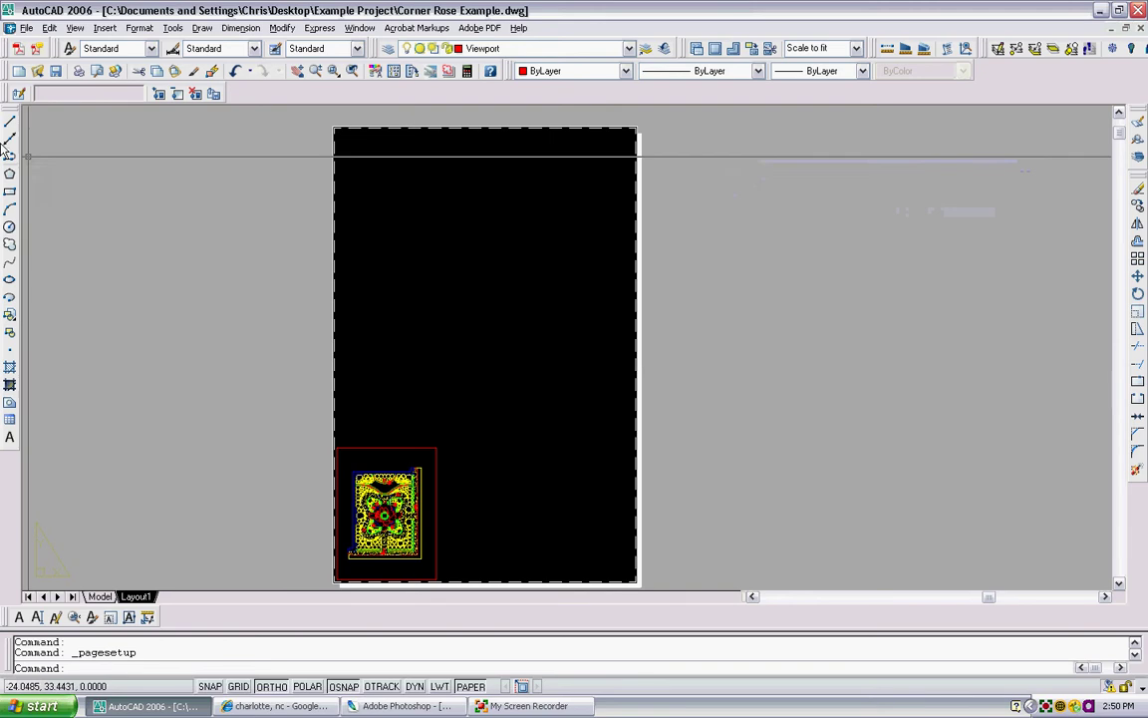
left_click(388, 51)
left_click(576, 328)
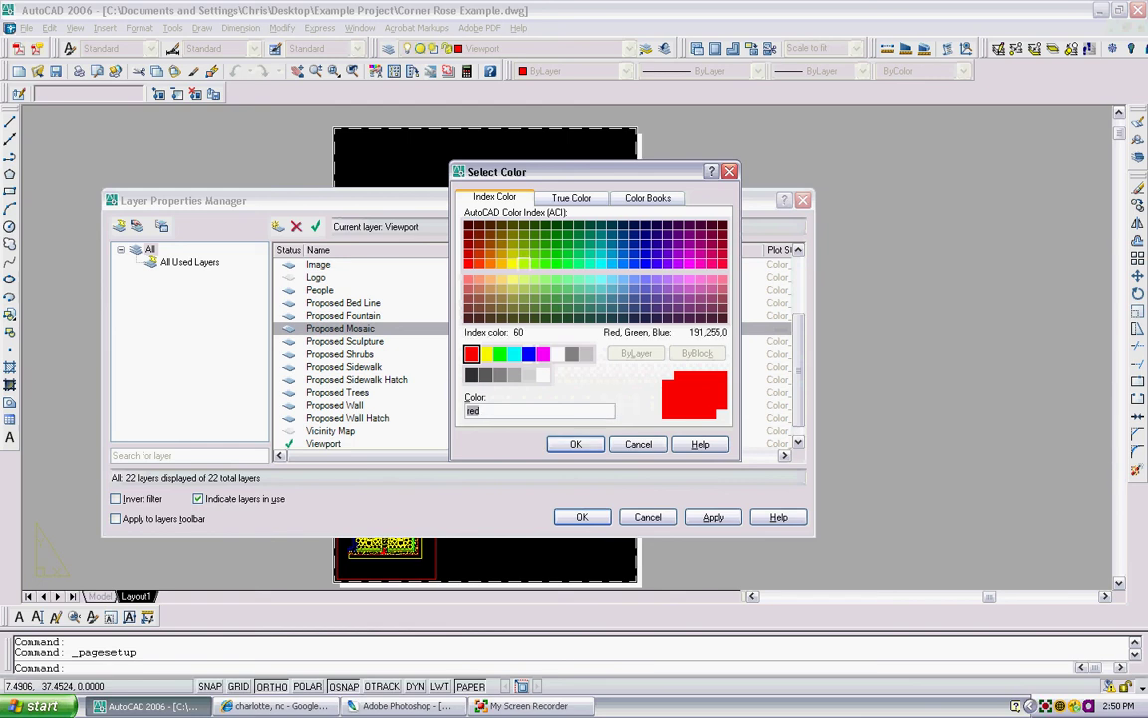
left_click(586, 450)
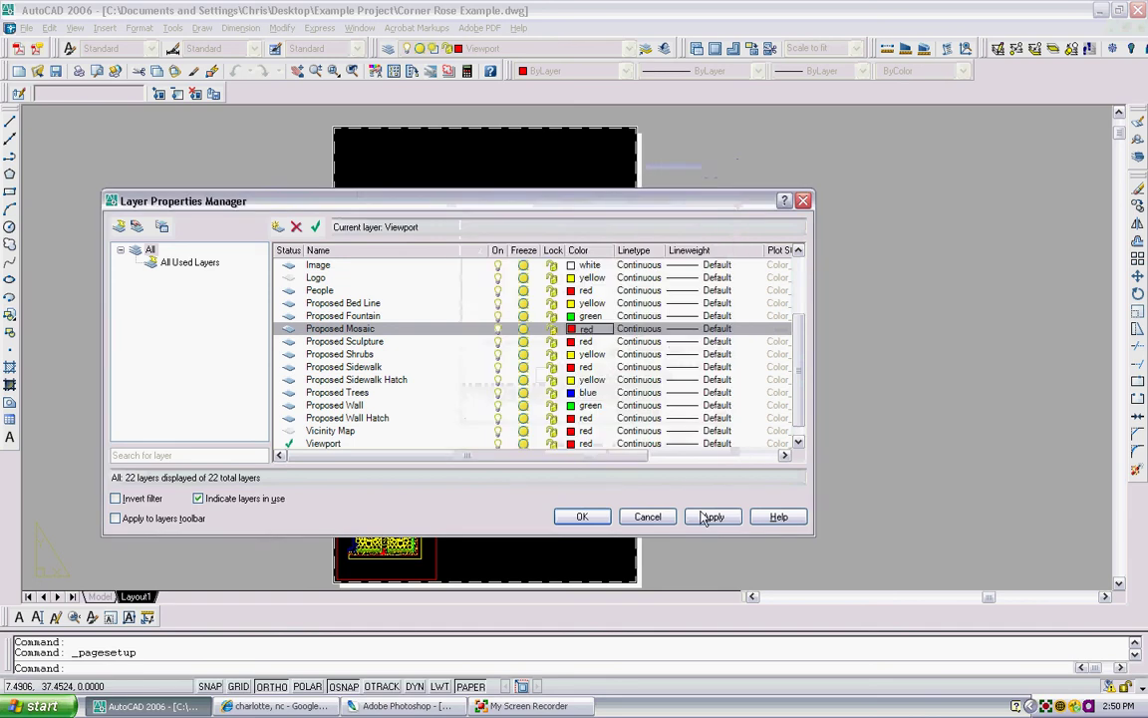
left_click(661, 522)
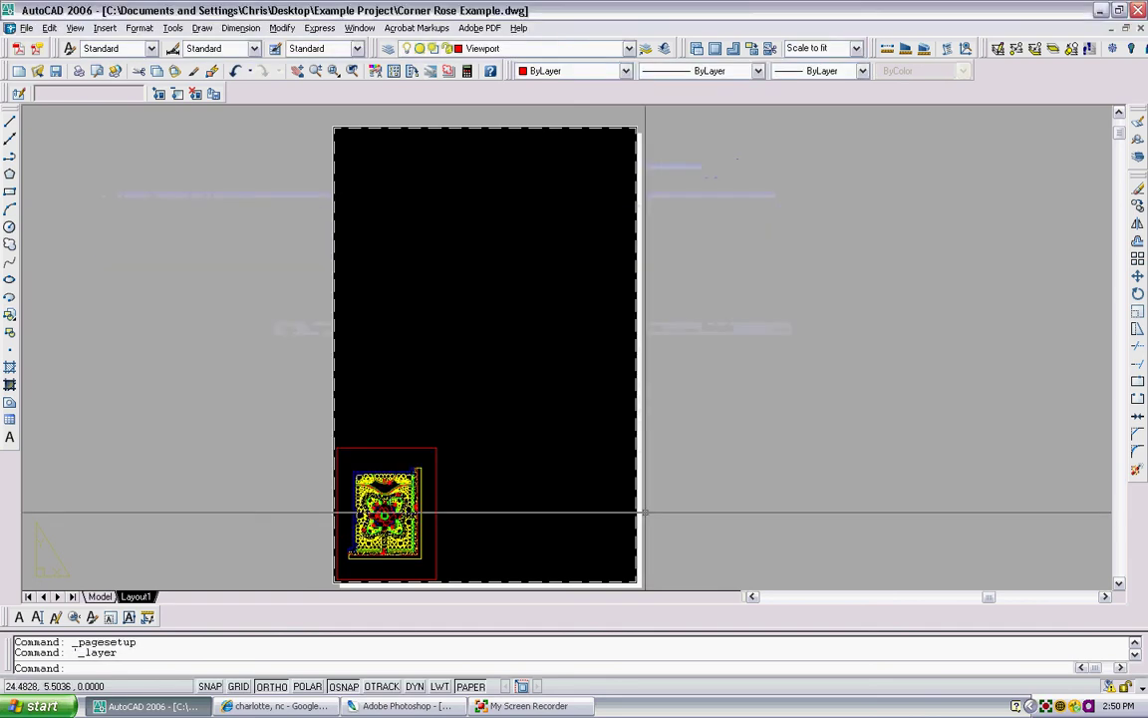
Change Layout1's drawing orientation to landscape in its page setup.
left_click(26, 28)
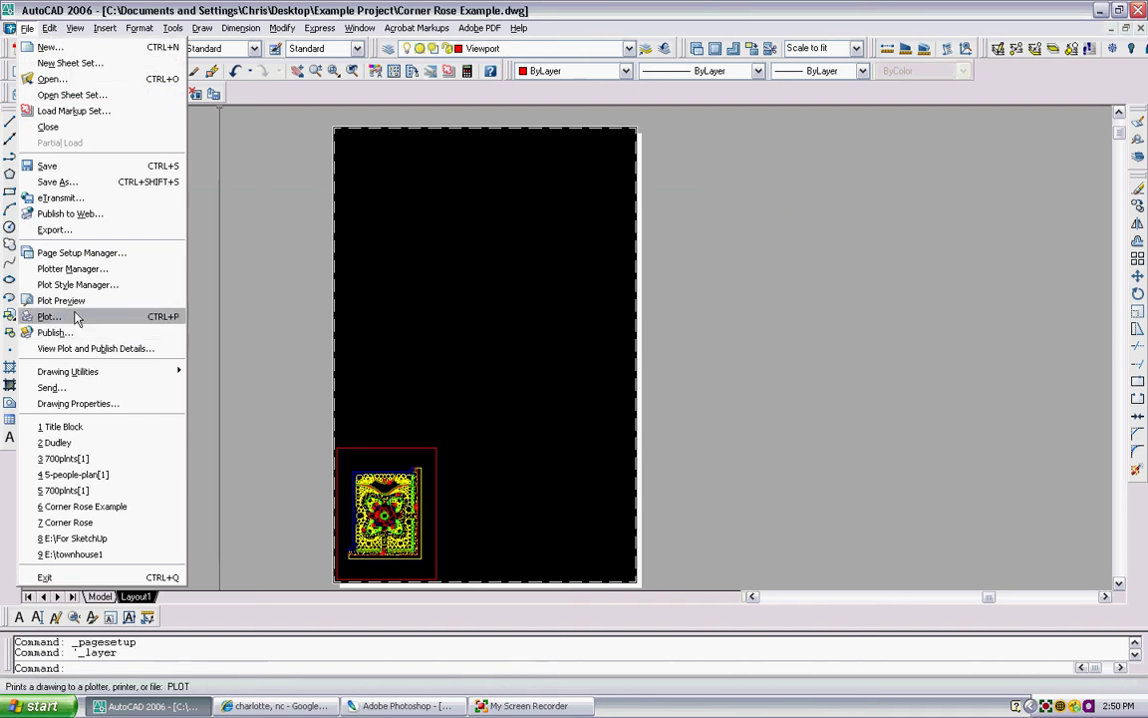
left_click(89, 252)
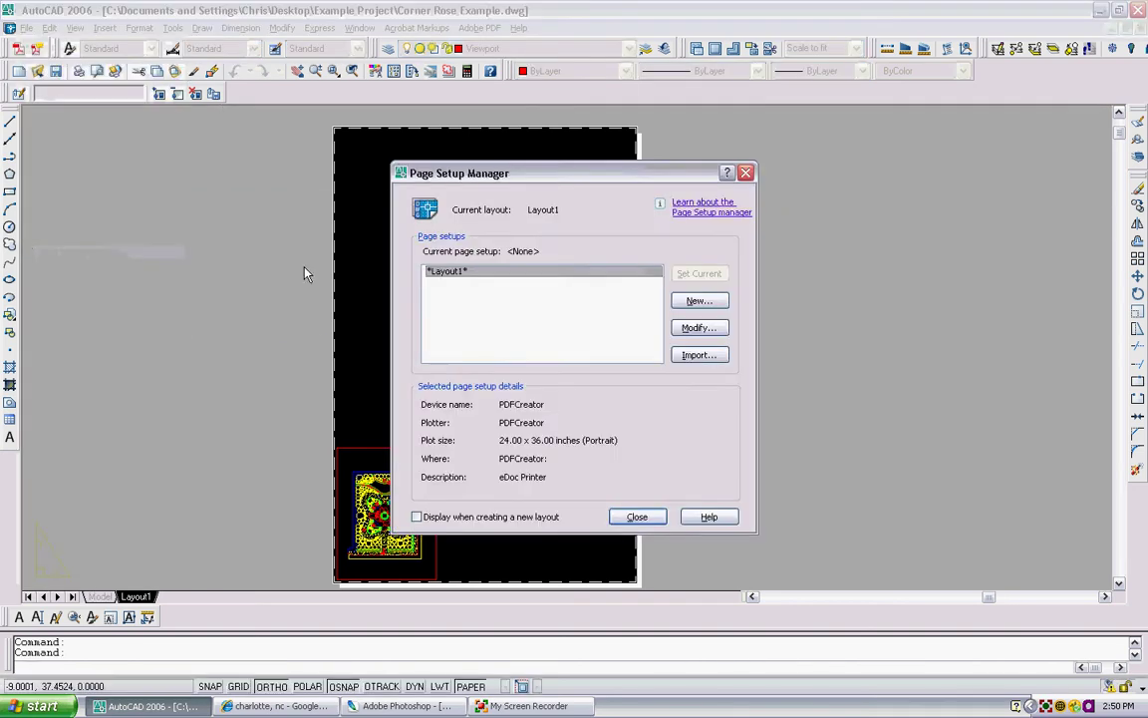
left_click(697, 327)
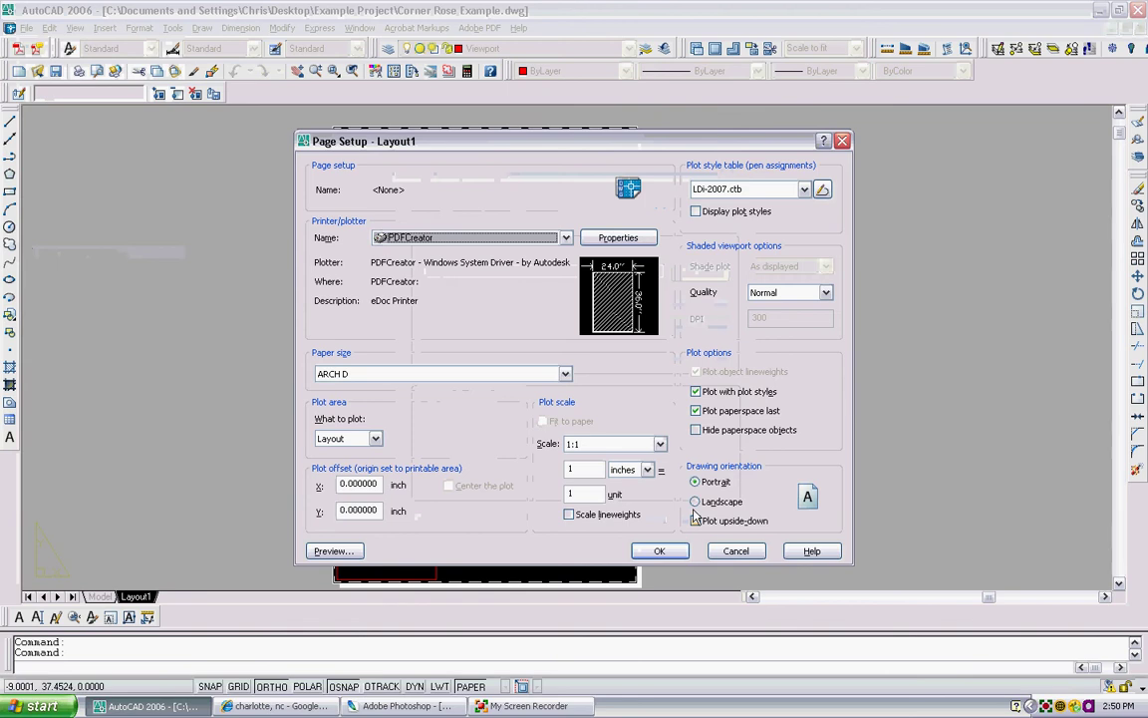
left_click(695, 501)
left_click(659, 550)
left_click(635, 515)
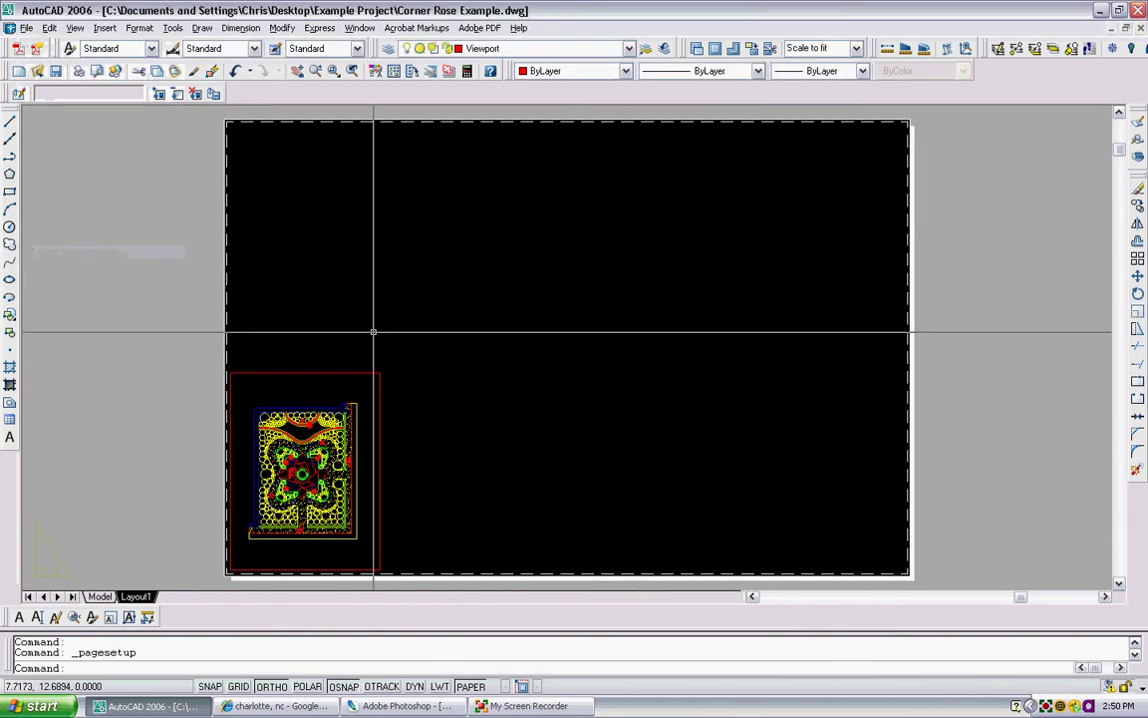
Move the viewport horizontally from the sheet's lower-left corner to about the middle of the sheet's width.
scroll(374, 336, "down", 1)
scroll(410, 385, "up", 1)
middle_click_drag(454, 338, 341, 340)
scroll(402, 320, "down", 1)
scroll(194, 221, "up", 1)
middle_click_drag(738, 274, 689, 225)
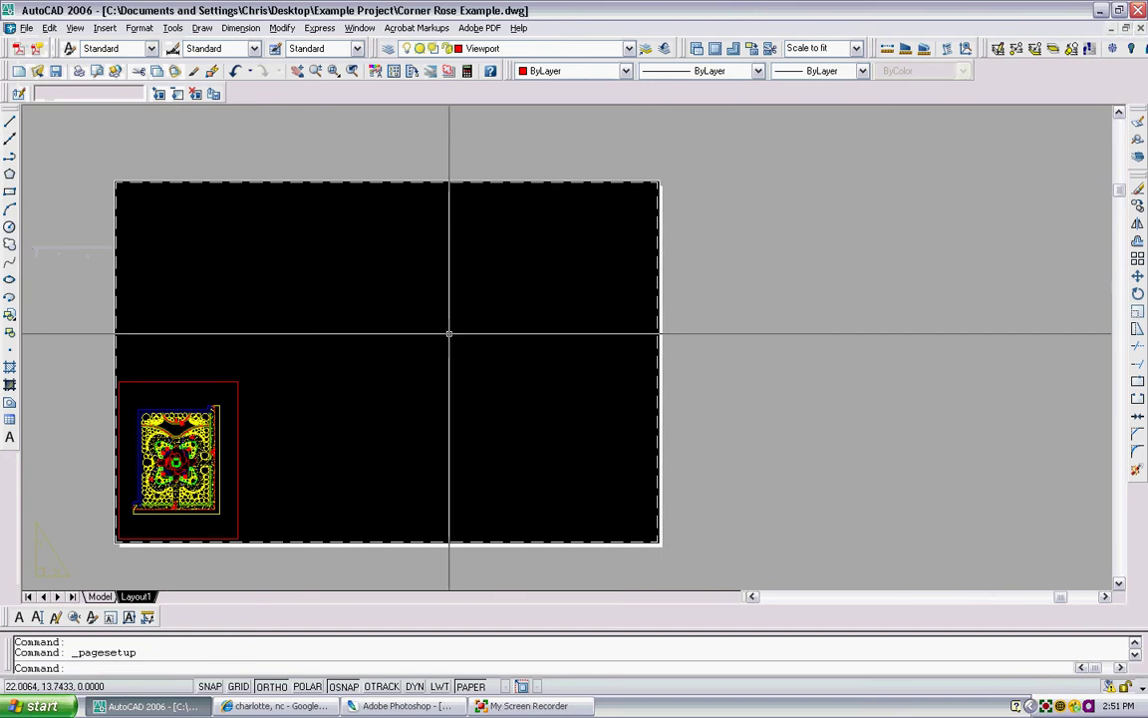
type("m")
key("Return")
left_click(302, 374)
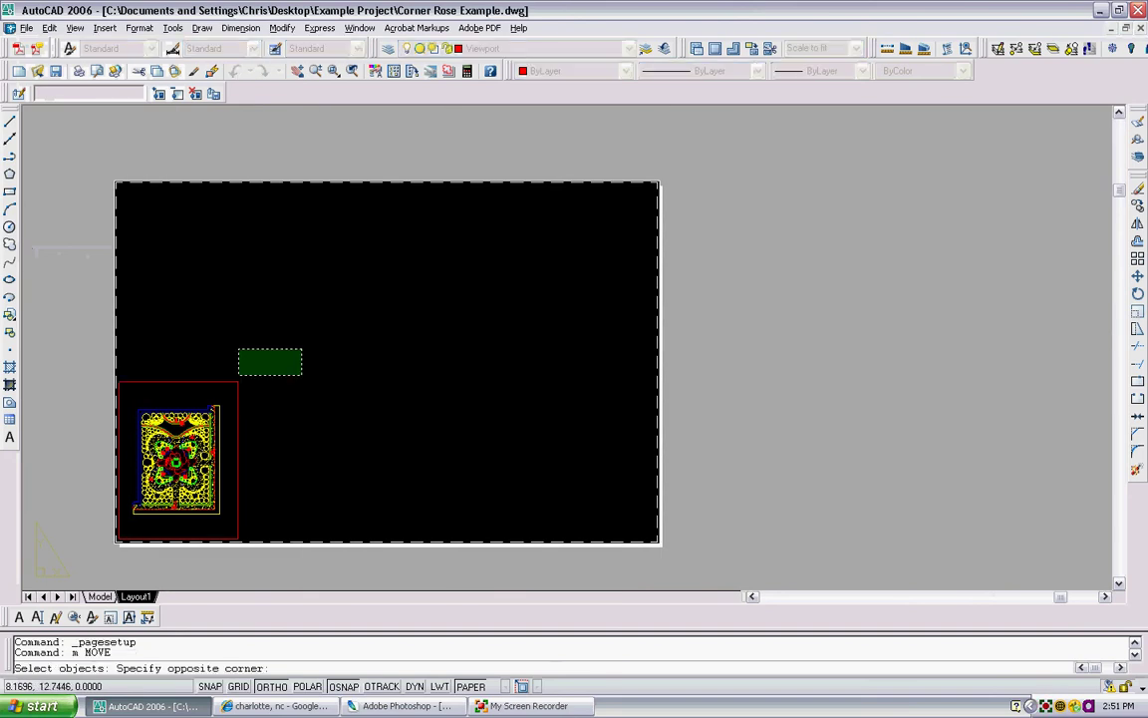
left_click(186, 362)
left_click(189, 386)
left_click(170, 359)
key("Return")
left_click(165, 391)
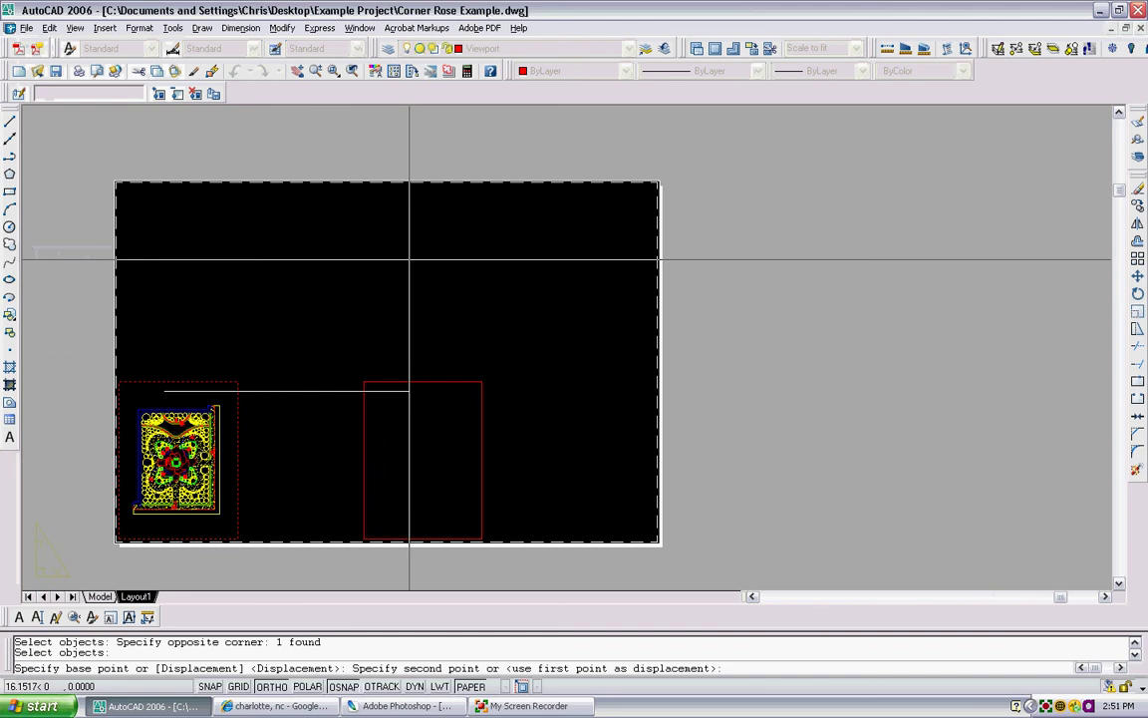
left_click(389, 260)
Move the viewport up to the centre of the sheet with Ortho turned off.
type("m")
key("Return")
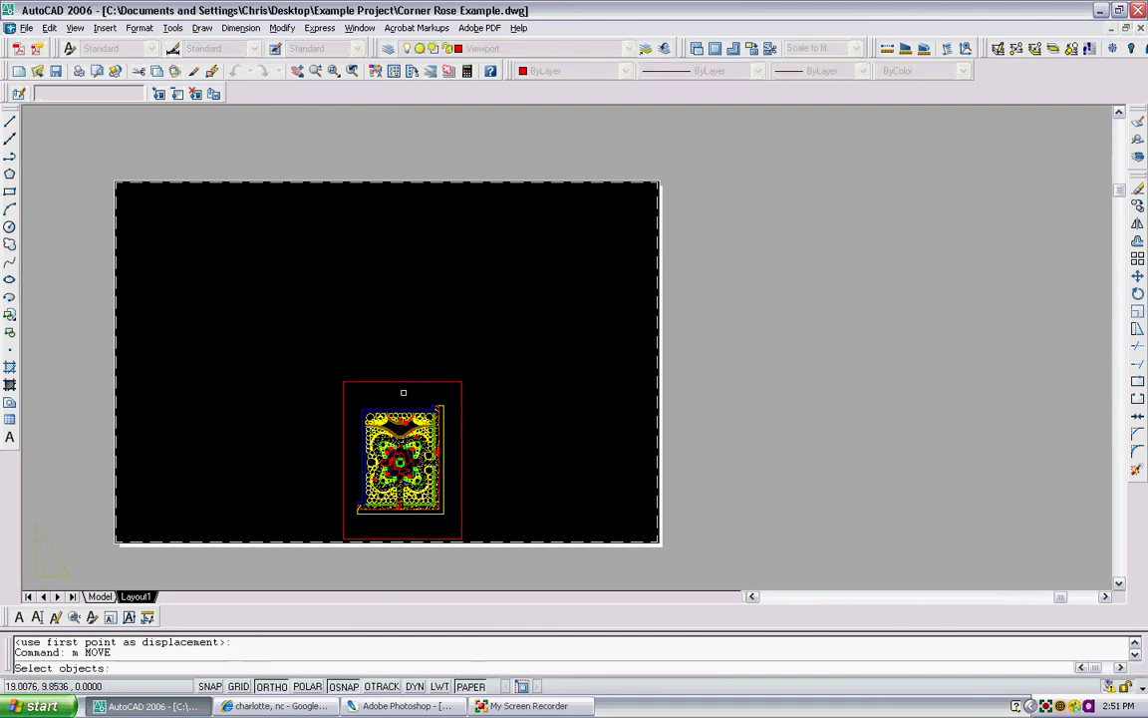
left_click(404, 393)
left_click(389, 354)
key("Return")
left_click(269, 687)
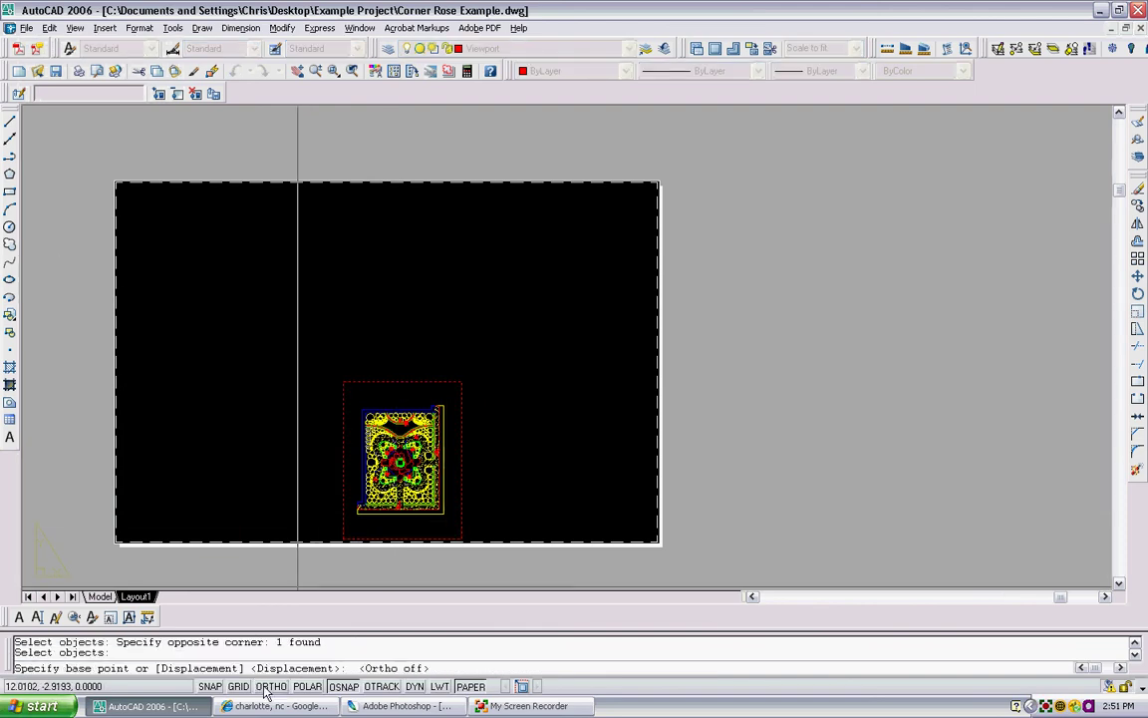
left_click(419, 498)
left_click(404, 315)
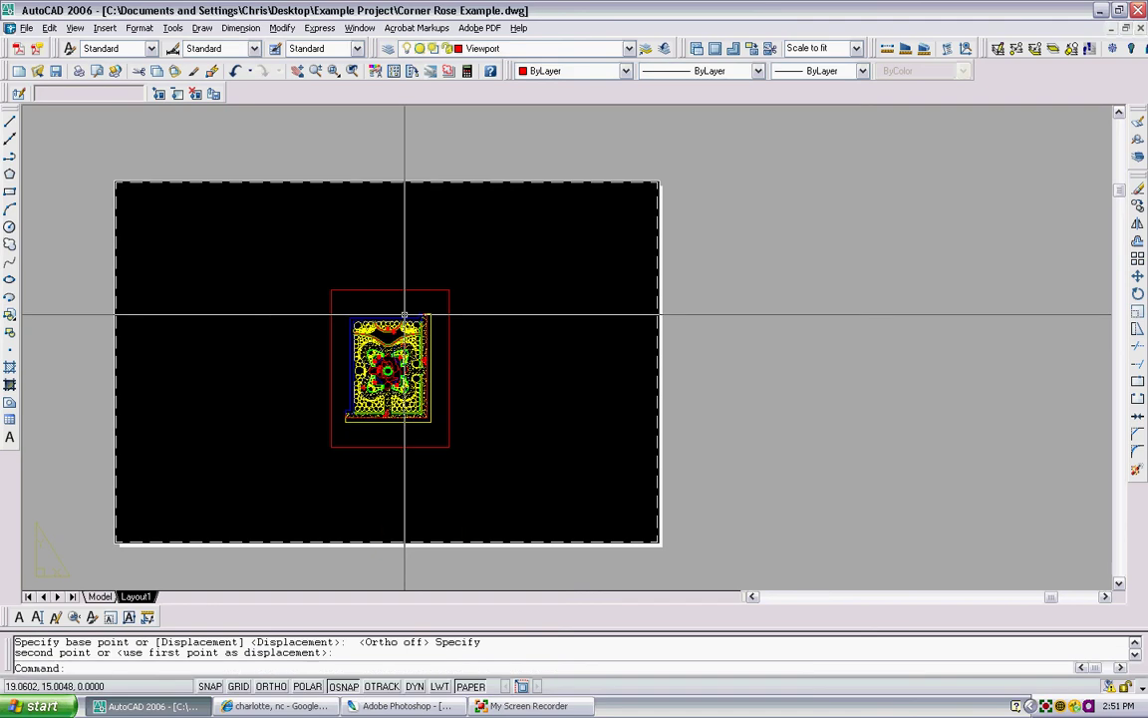
Enlarge the viewport by stretching its corners outward so that it covers most of the sheet.
scroll(403, 315, "up", 1)
left_click(392, 289)
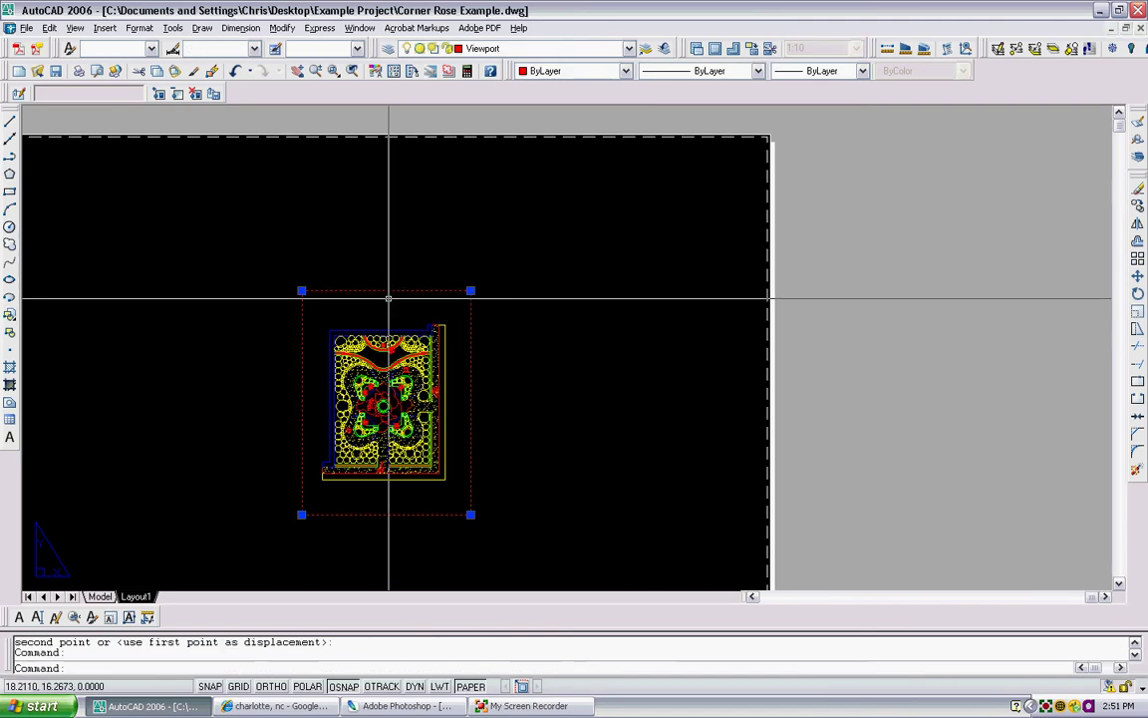
left_click(301, 290)
left_click(81, 201)
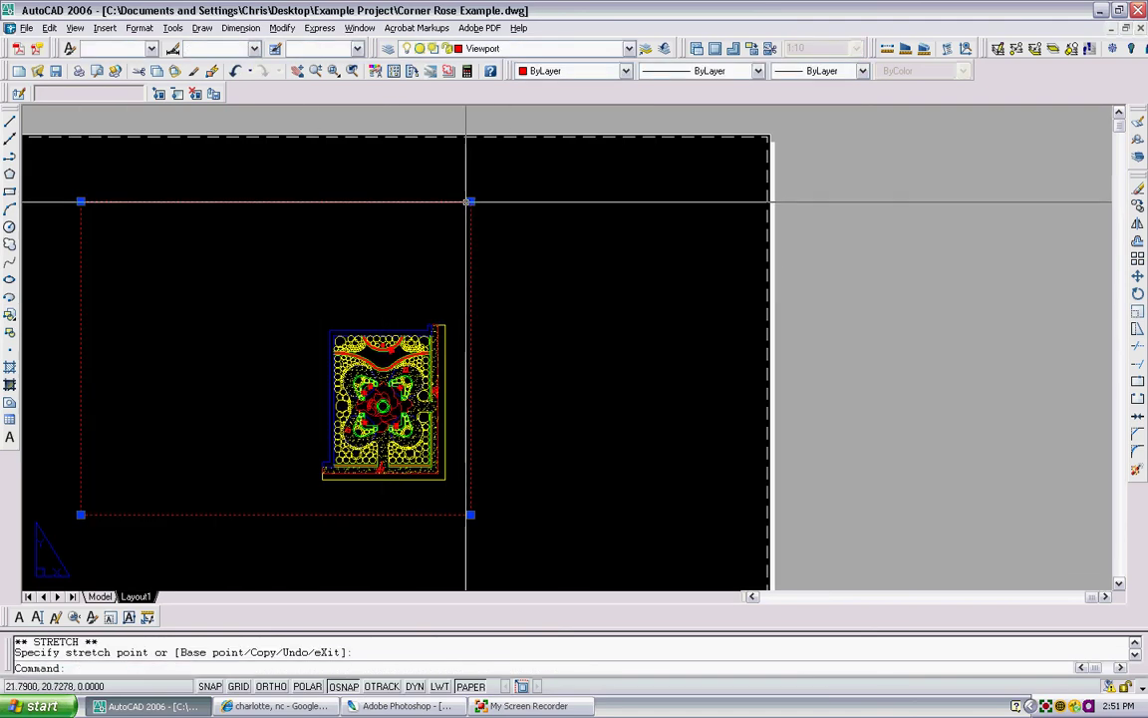
left_click(470, 202)
left_click(694, 192)
middle_click_drag(701, 494, 693, 394)
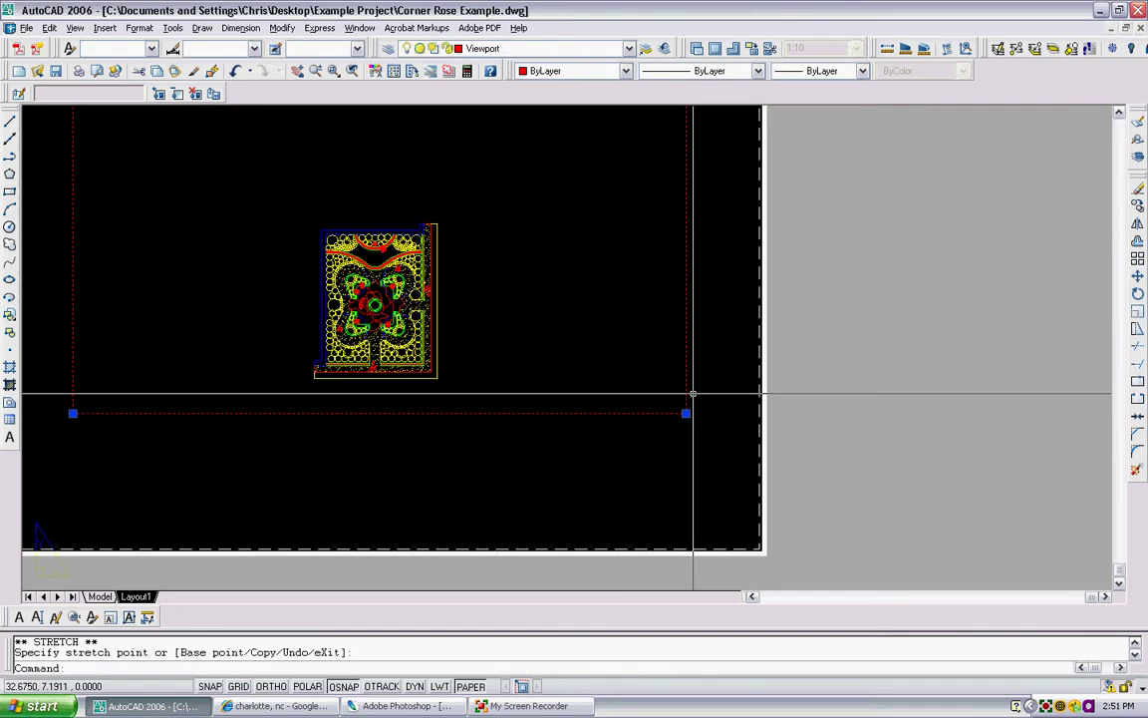
left_click(685, 412)
left_click(686, 470)
middle_click_drag(571, 317, 626, 351)
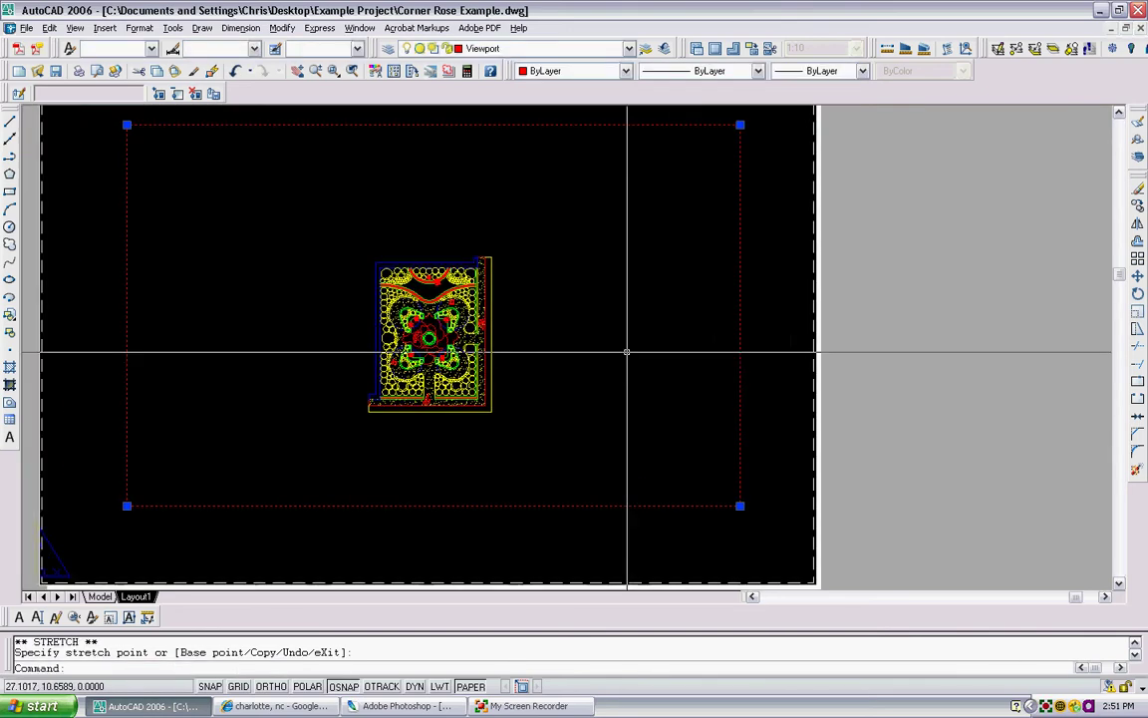
key("Escape")
scroll(539, 249, "down", 3)
scroll(538, 246, "up", 4)
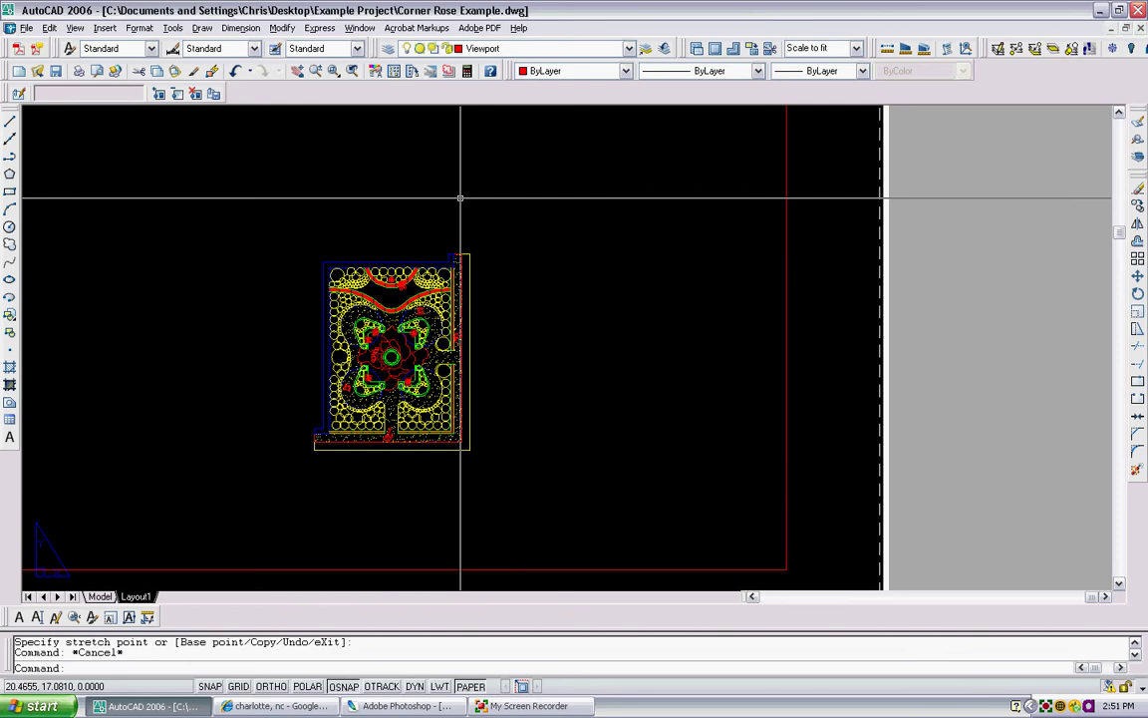
scroll(460, 199, "down", 3)
left_click(487, 159)
scroll(445, 217, "up", 2)
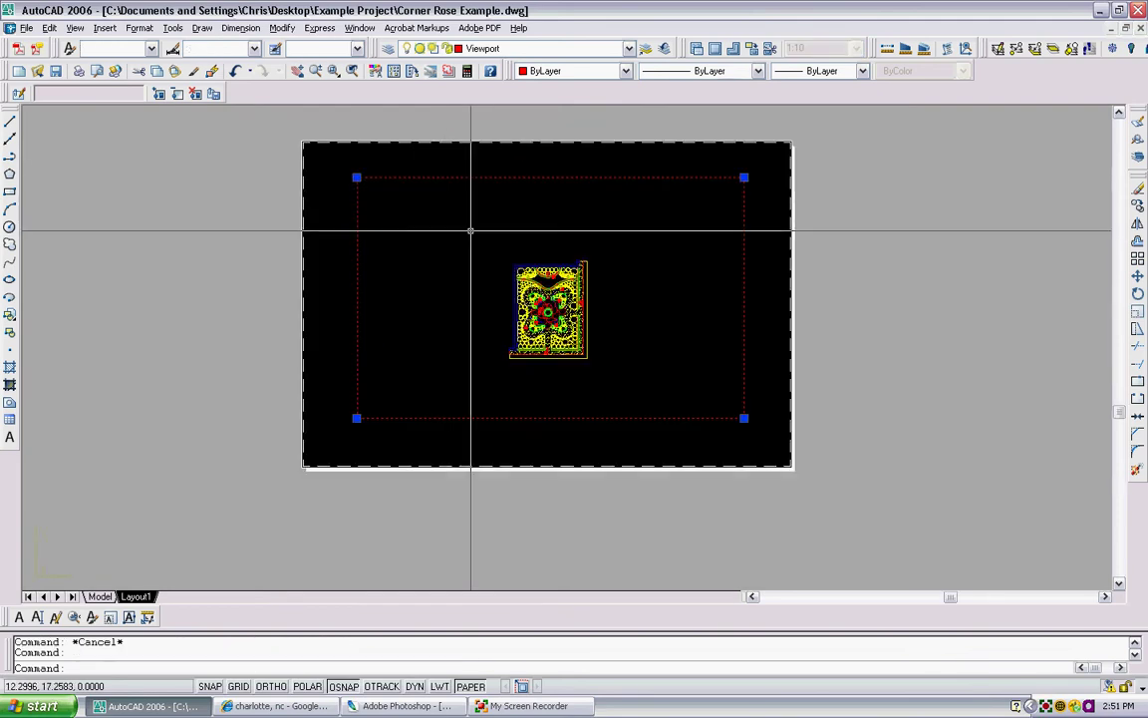
key("Escape")
Try to pan and zoom the garden plan inside the viewport from model space.
double_click(469, 231)
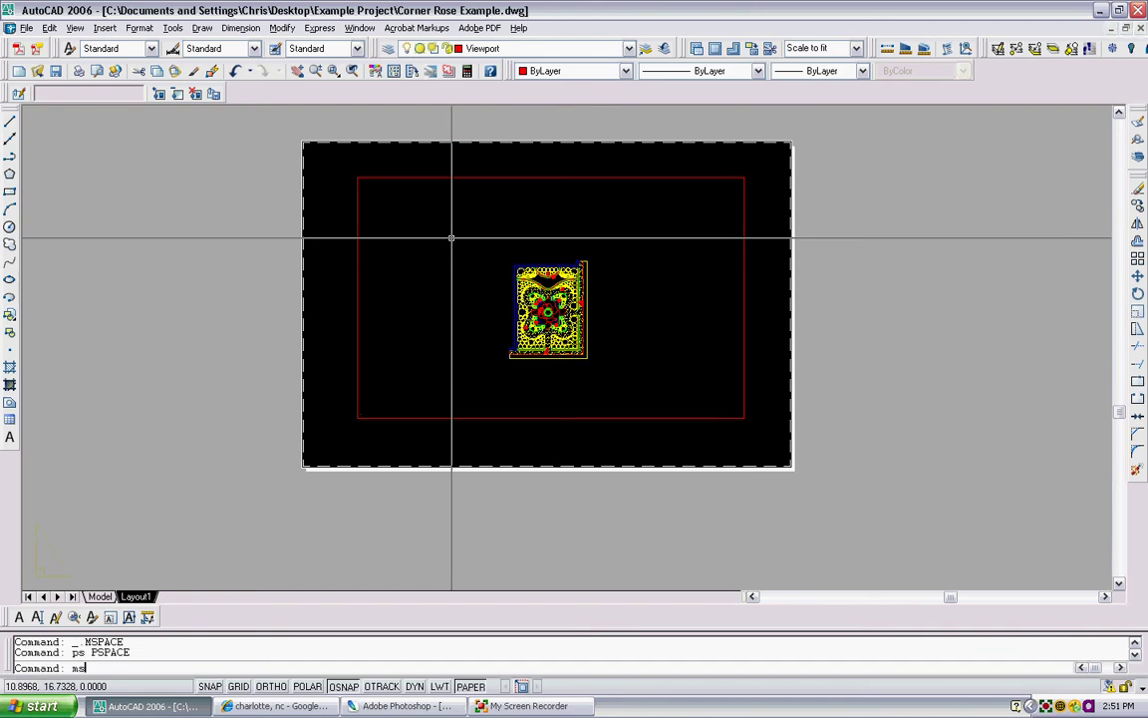
key("Return")
mouse_move(584, 341)
middle_mouse_down()
mouse_move(553, 328)
mouse_move(572, 356)
middle_mouse_up()
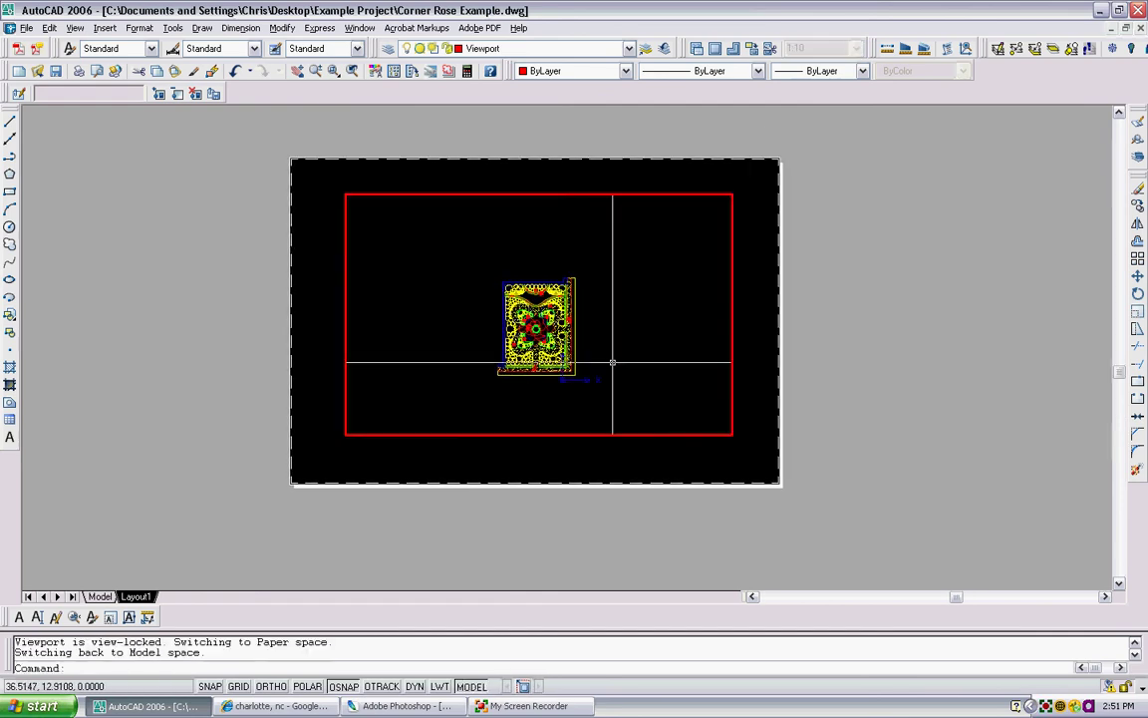
scroll(612, 362, "up", 7)
scroll(526, 298, "down", 7)
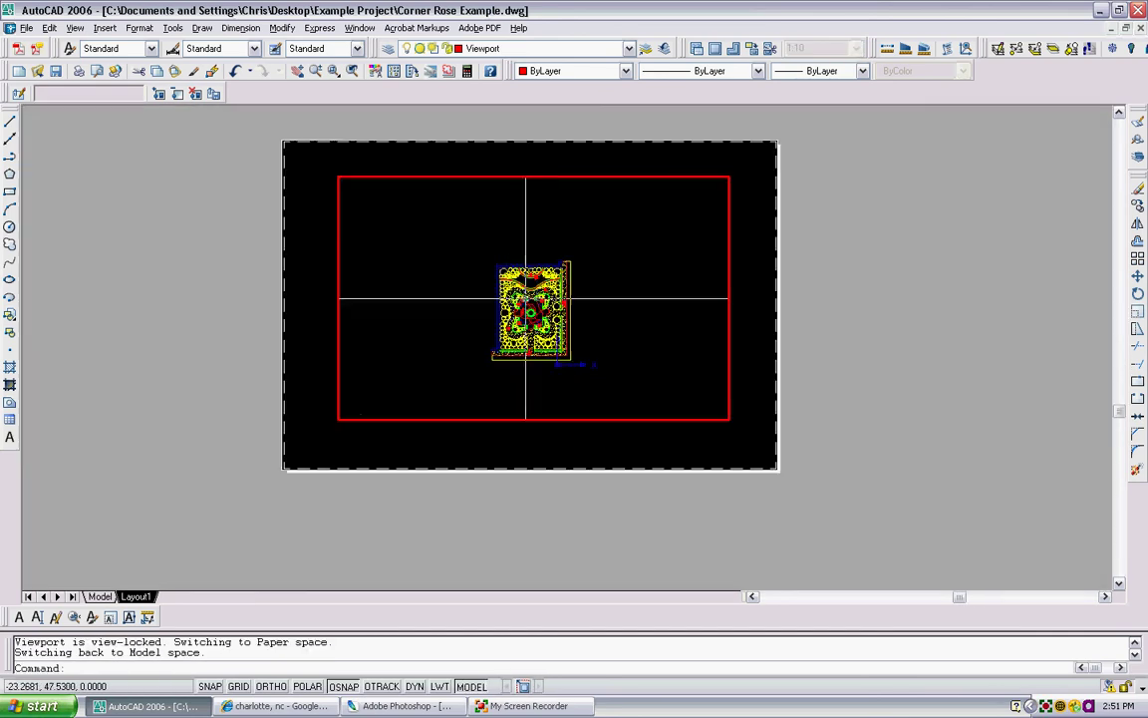
type("ps")
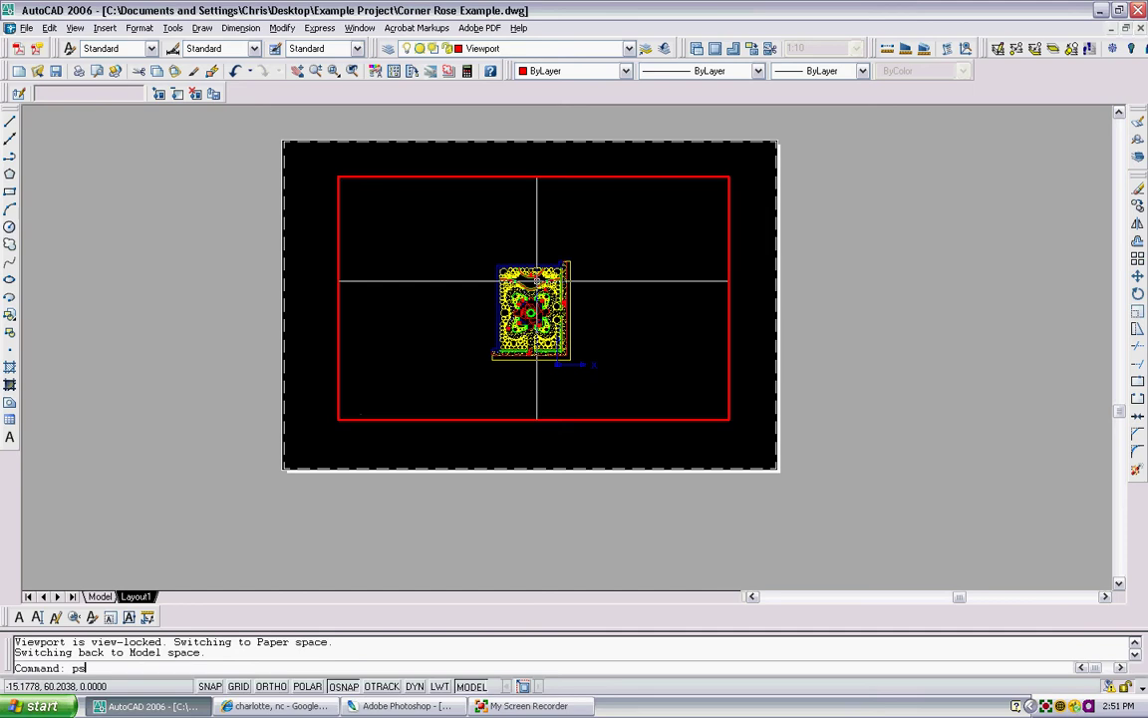
key("Return")
Unlock the display of the viewport on the sheet.
left_click(546, 172)
left_click(508, 197)
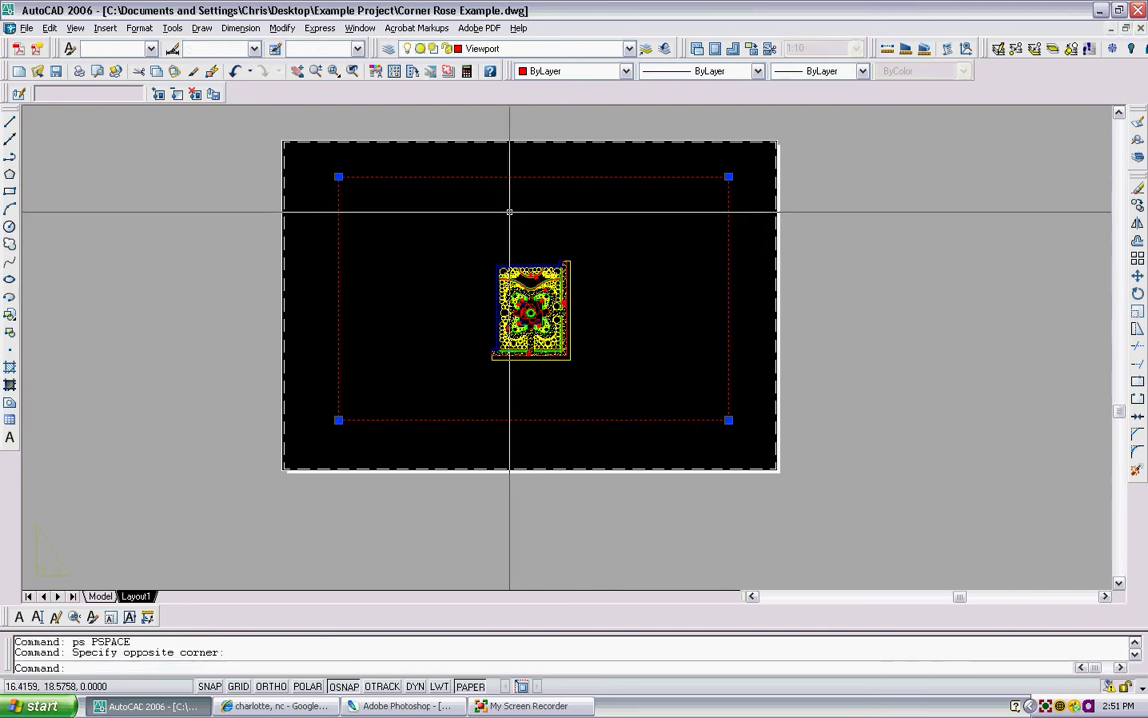
right_click(570, 191)
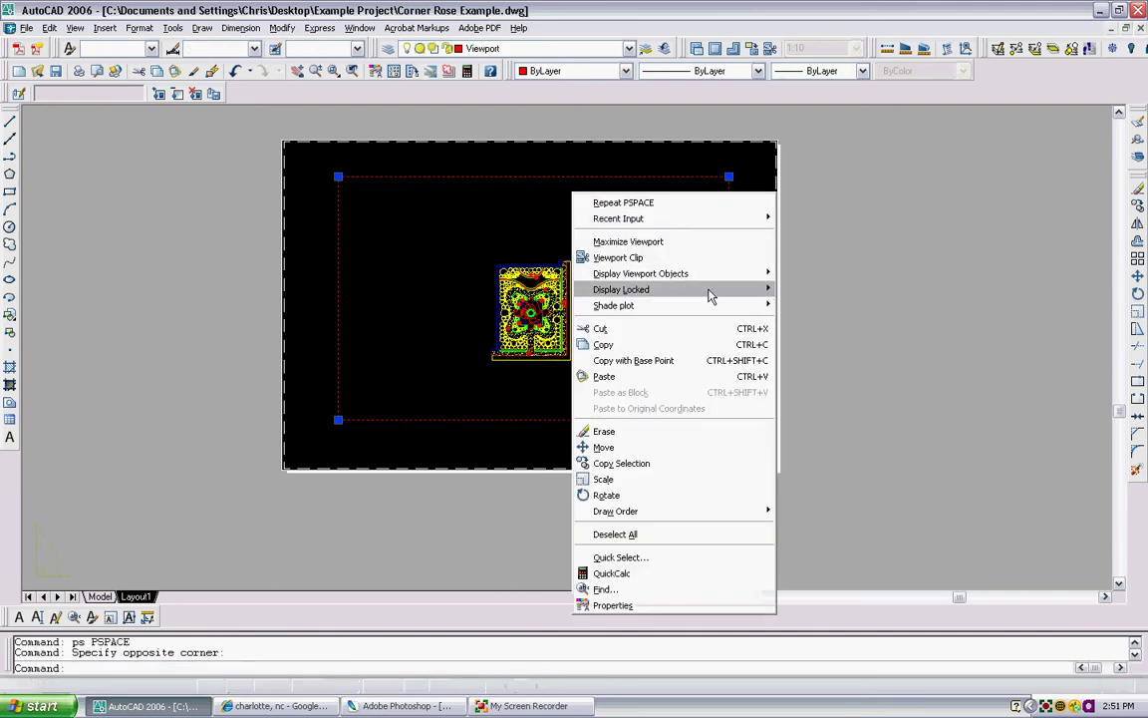
mouse_move(711, 296)
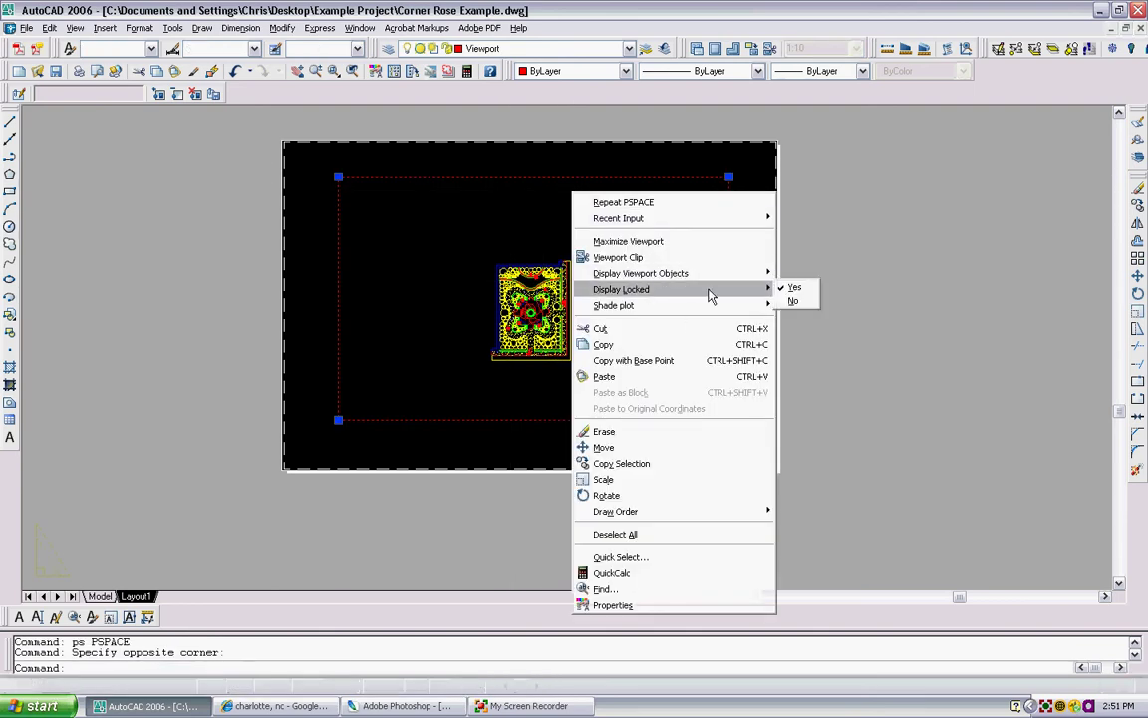
left_click(797, 303)
Activate model space in the unlocked viewport and enlarge the garden plan inside it.
double_click(442, 188)
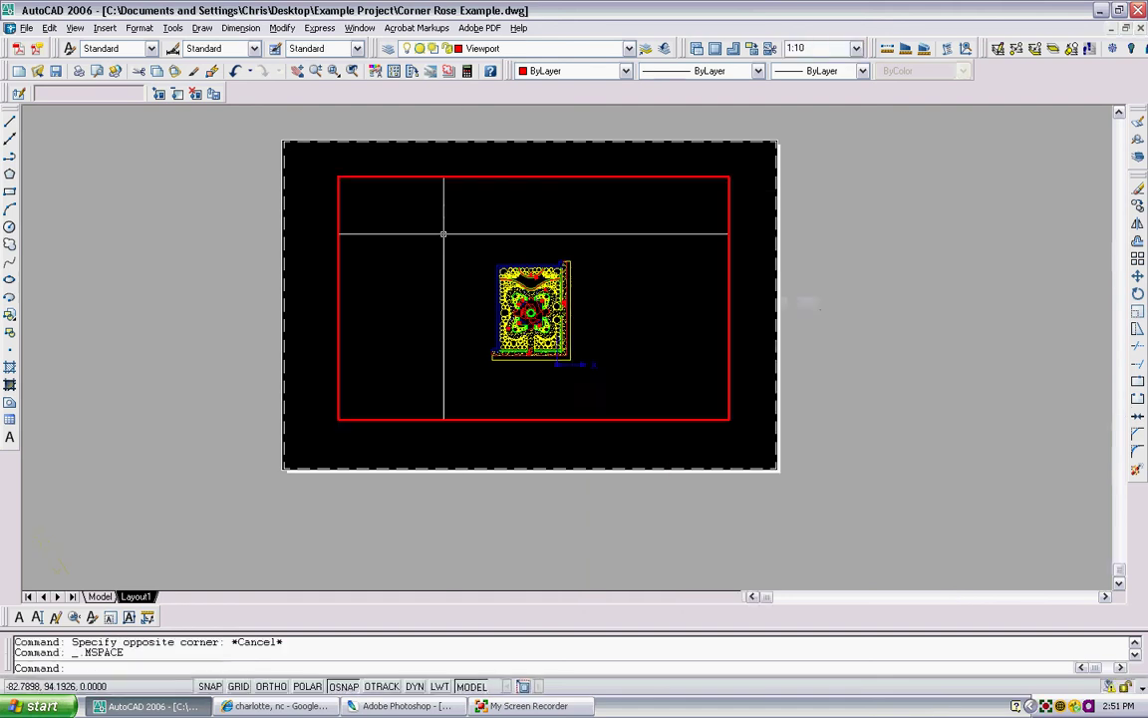
mouse_move(449, 302)
middle_mouse_down()
mouse_move(390, 279)
mouse_move(470, 284)
middle_mouse_up()
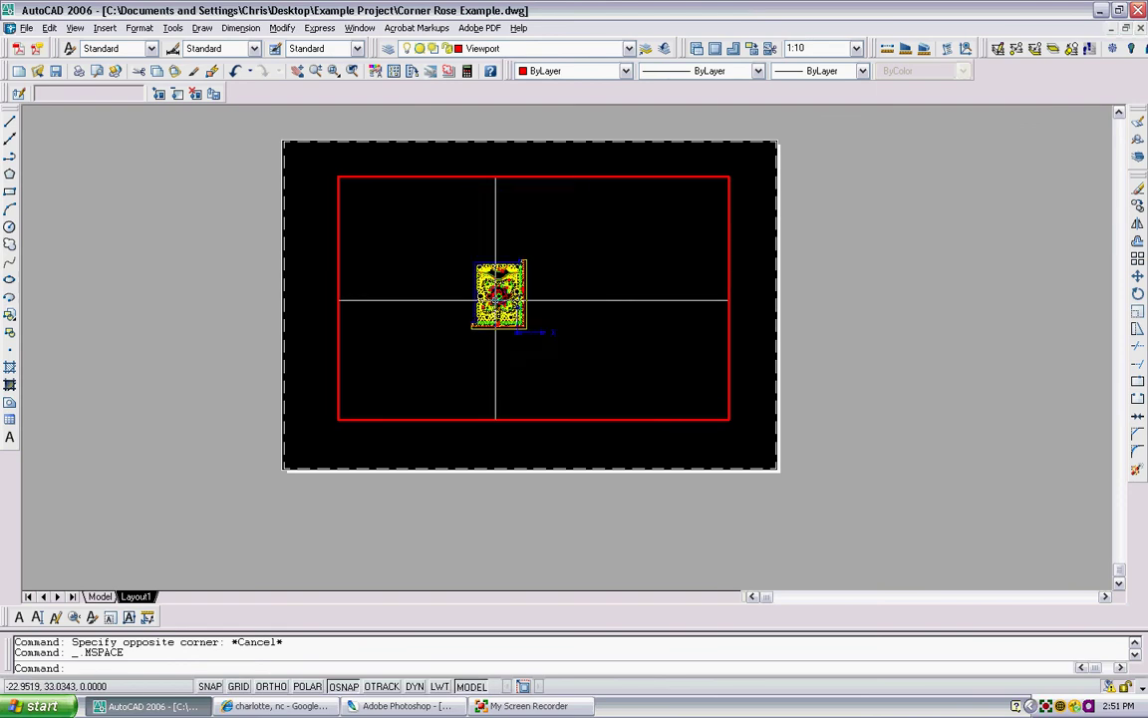
scroll(495, 299, "down", 1)
scroll(496, 299, "up", 4)
scroll(496, 299, "down", 1)
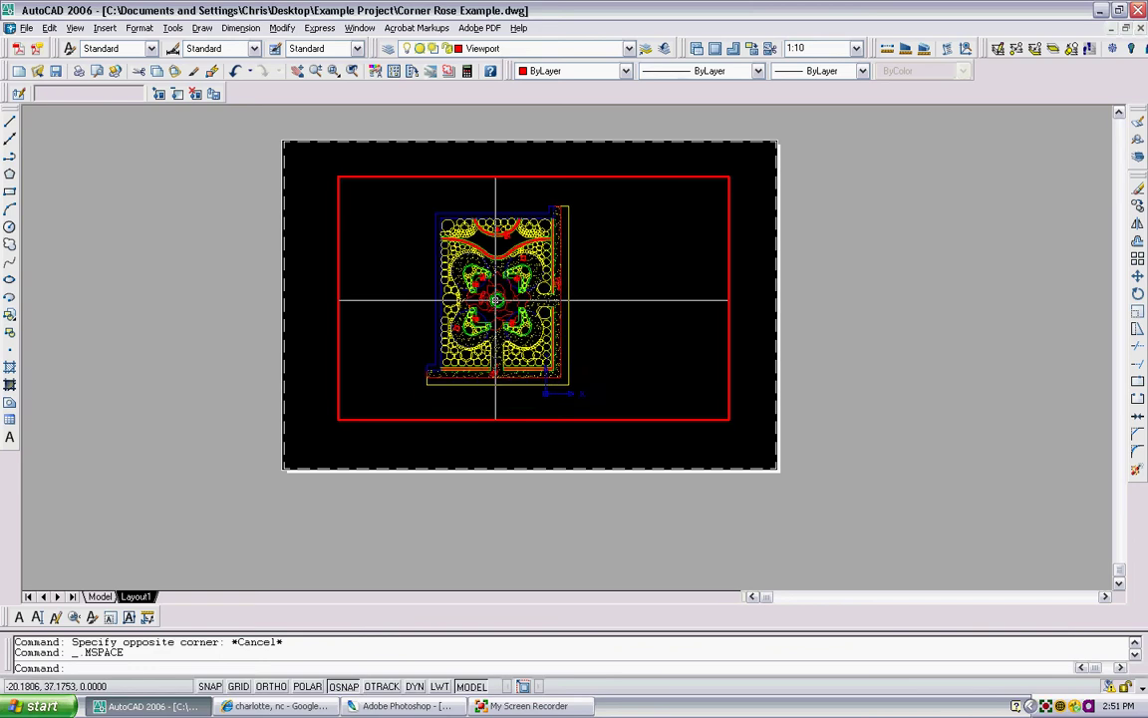
scroll(496, 299, "up", 5)
scroll(495, 299, "down", 8)
scroll(495, 299, "up", 2)
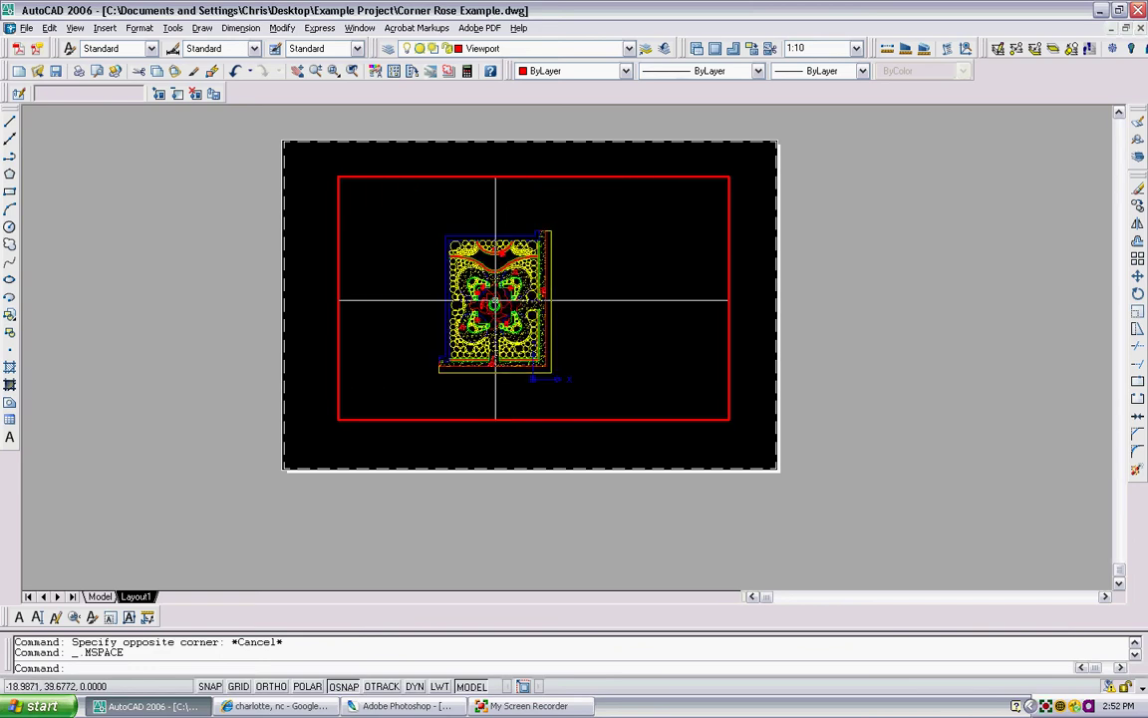
scroll(512, 304, "down", 2)
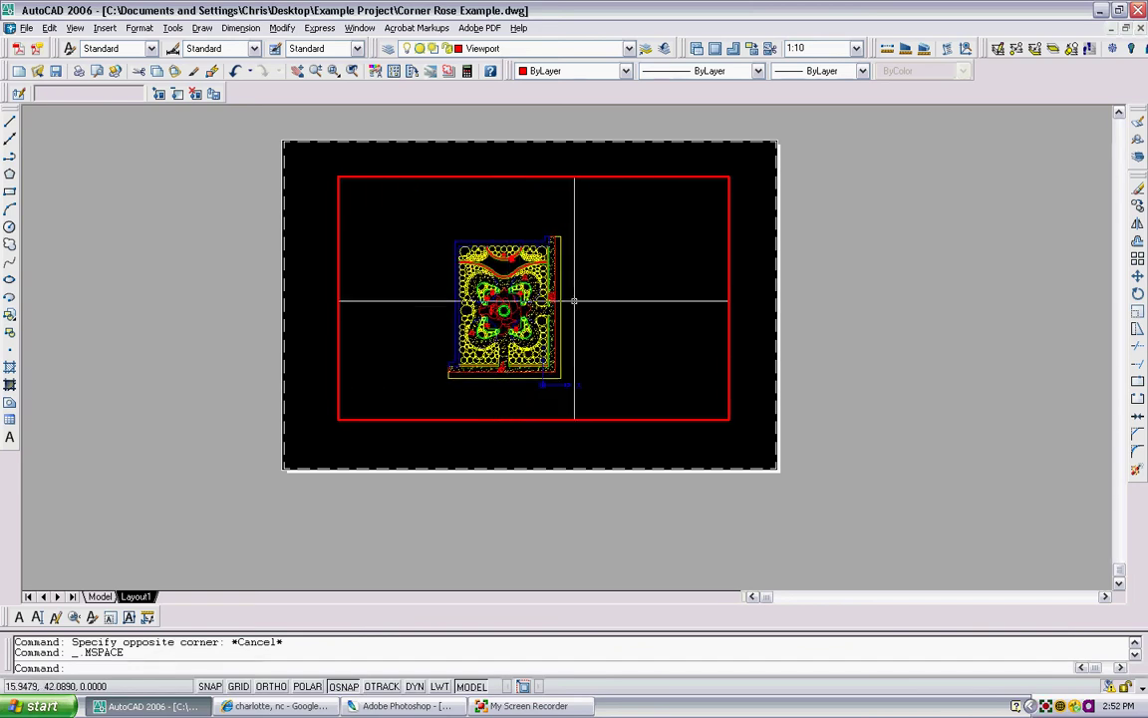
Centre the garden plan within the viewport and return to paper space.
middle_click_drag(614, 311, 633, 297)
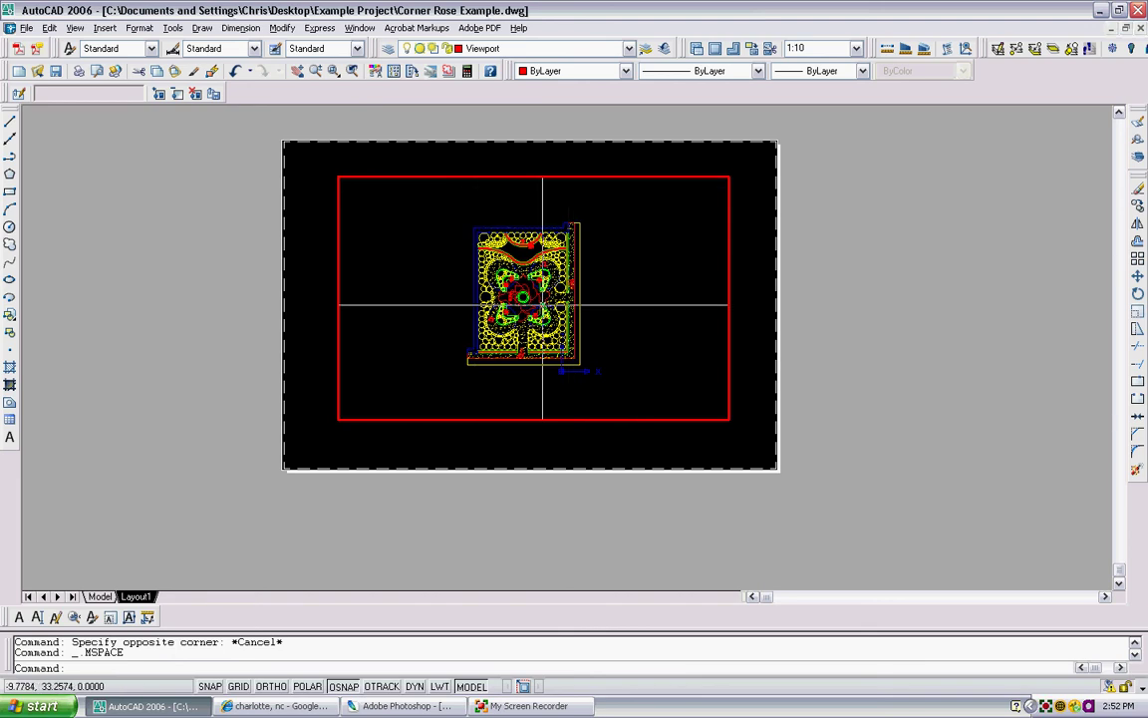
middle_click_drag(521, 301, 520, 314)
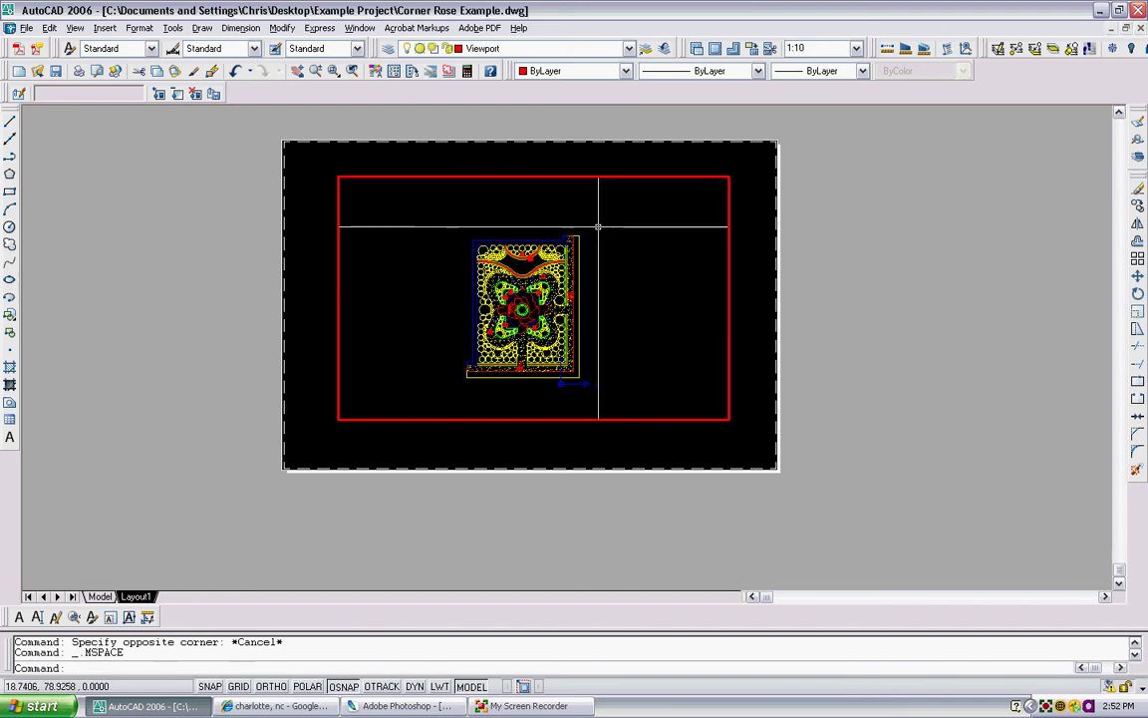
type("ps")
key("Return")
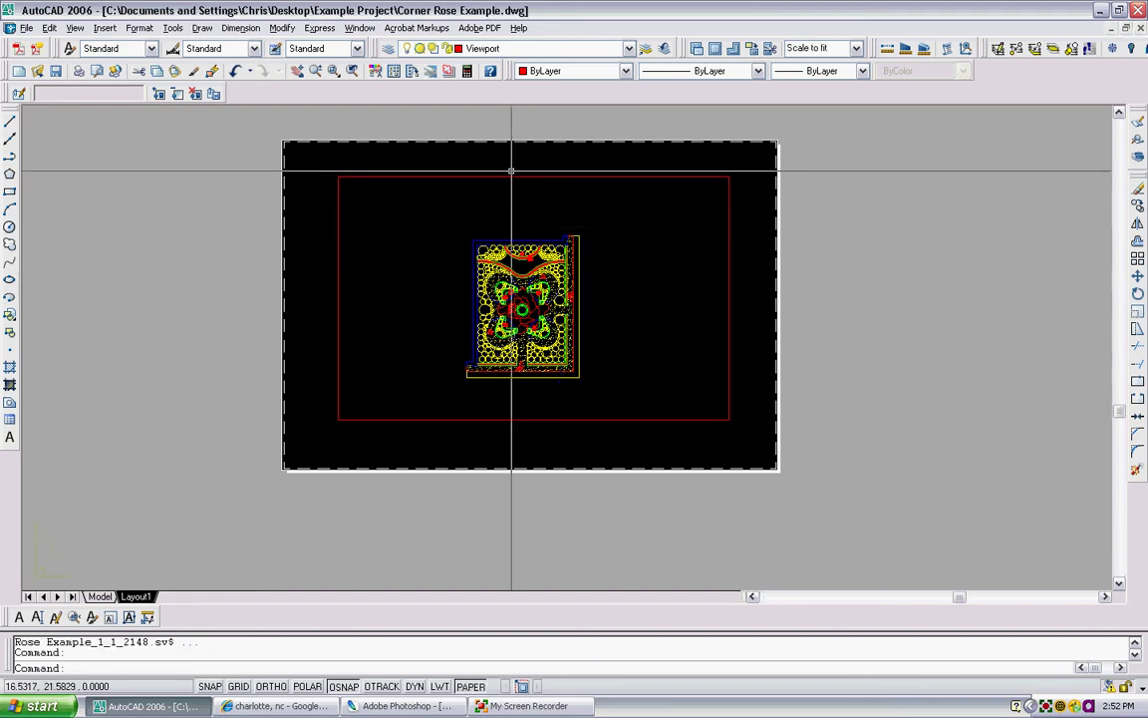
Review the drawing's layer list in the layer properties without changing any layer.
scroll(517, 235, "down", 2)
middle_click_drag(509, 219, 562, 260)
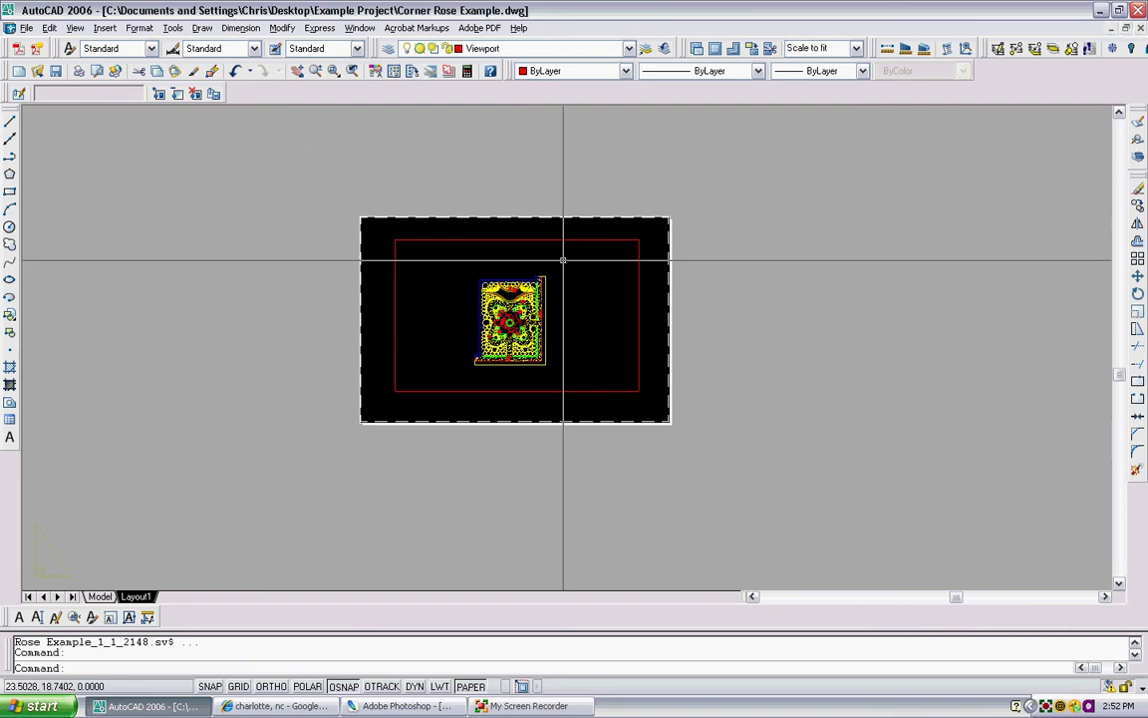
scroll(441, 258, "up", 2)
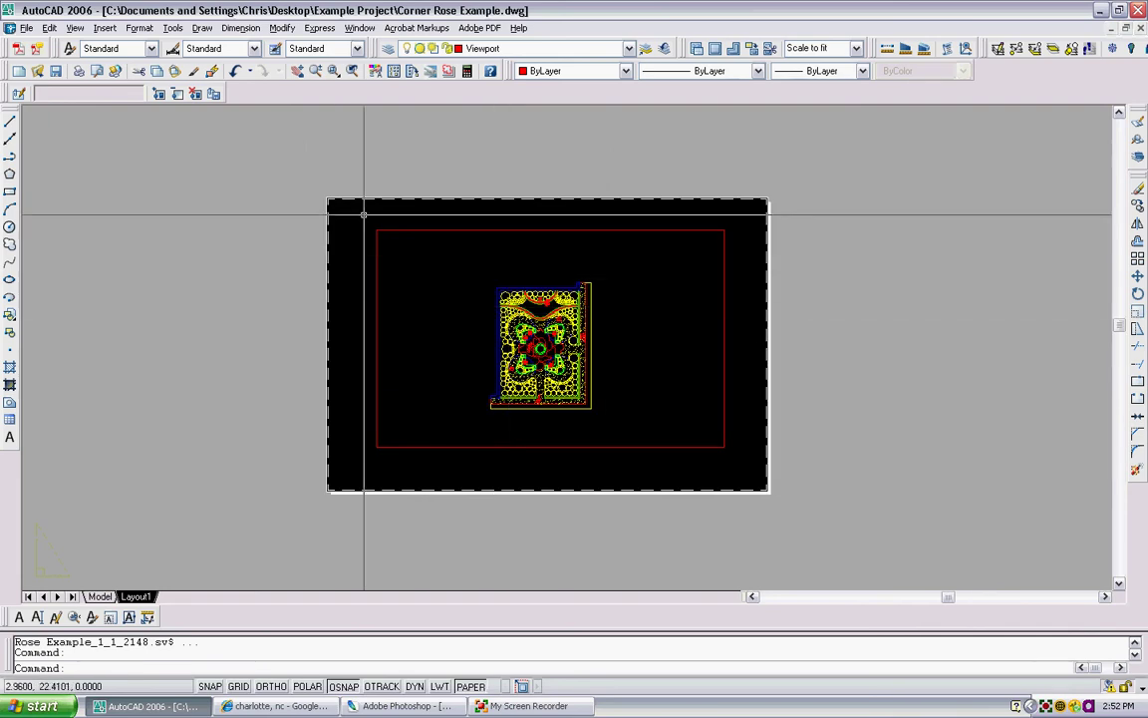
left_click(388, 48)
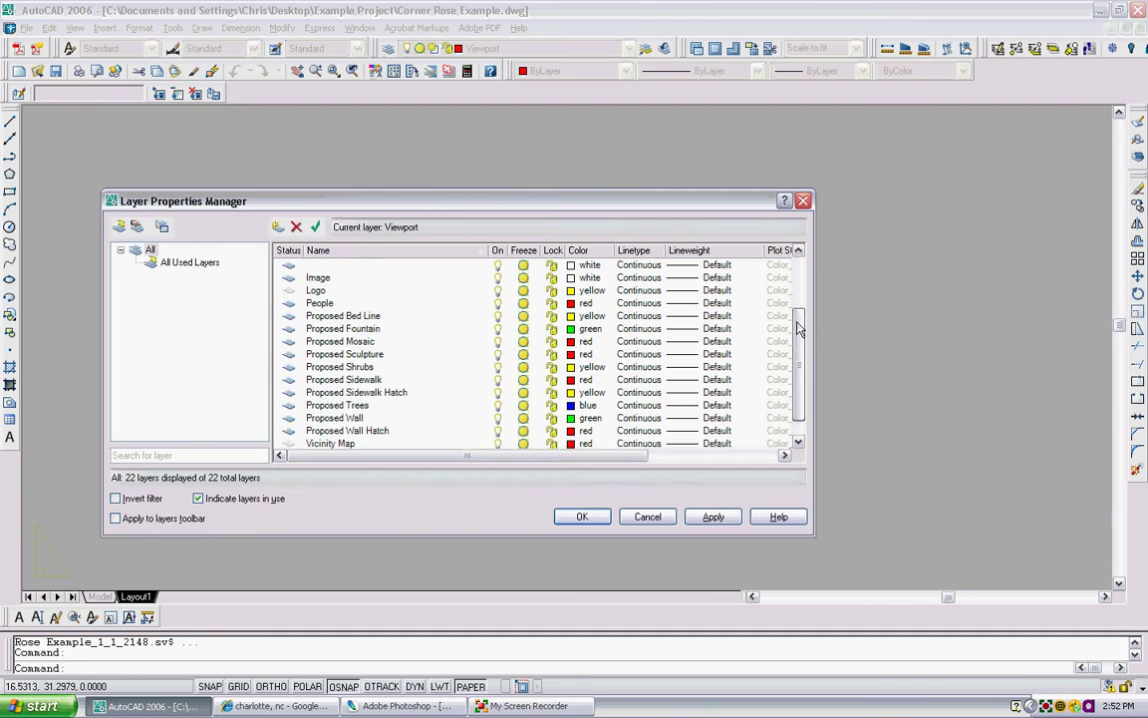
left_click_drag(795, 345, 780, 392)
left_click(648, 517)
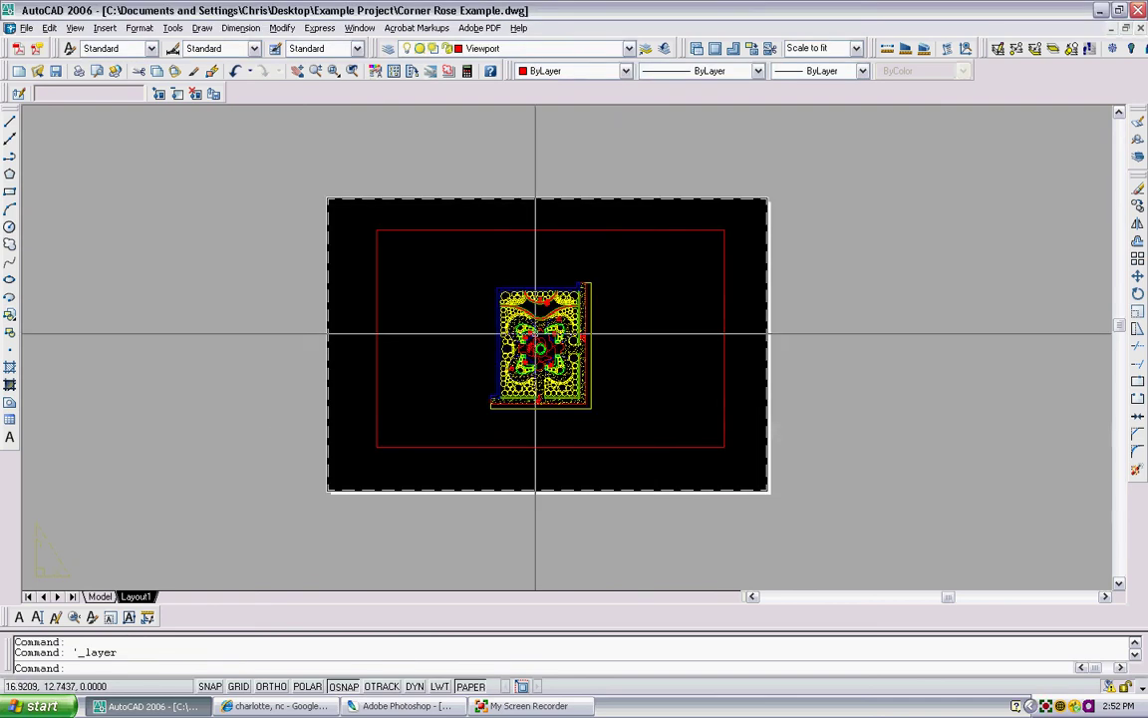
Switch to the Title Block.dwg drawing, clear its selection and bring the larger LS-1 title block sheet into view.
key("ctrl+Tab")
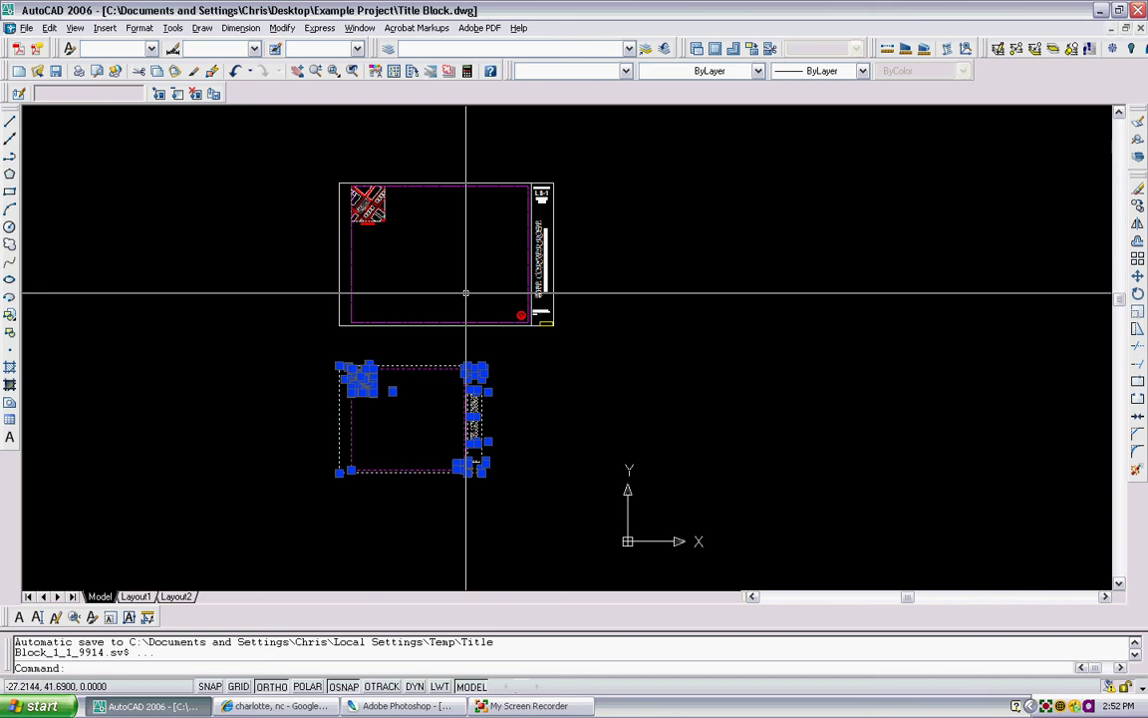
key("Escape")
scroll(376, 261, "up", 3)
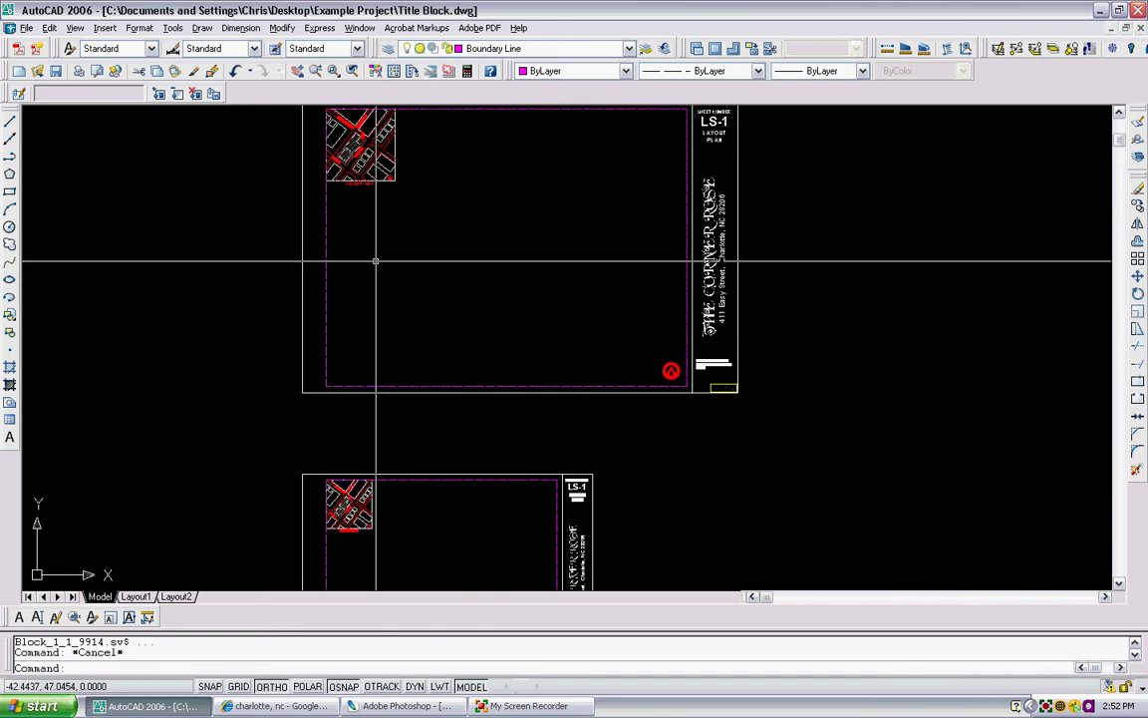
scroll(430, 226, "down", 2)
scroll(436, 236, "up", 3)
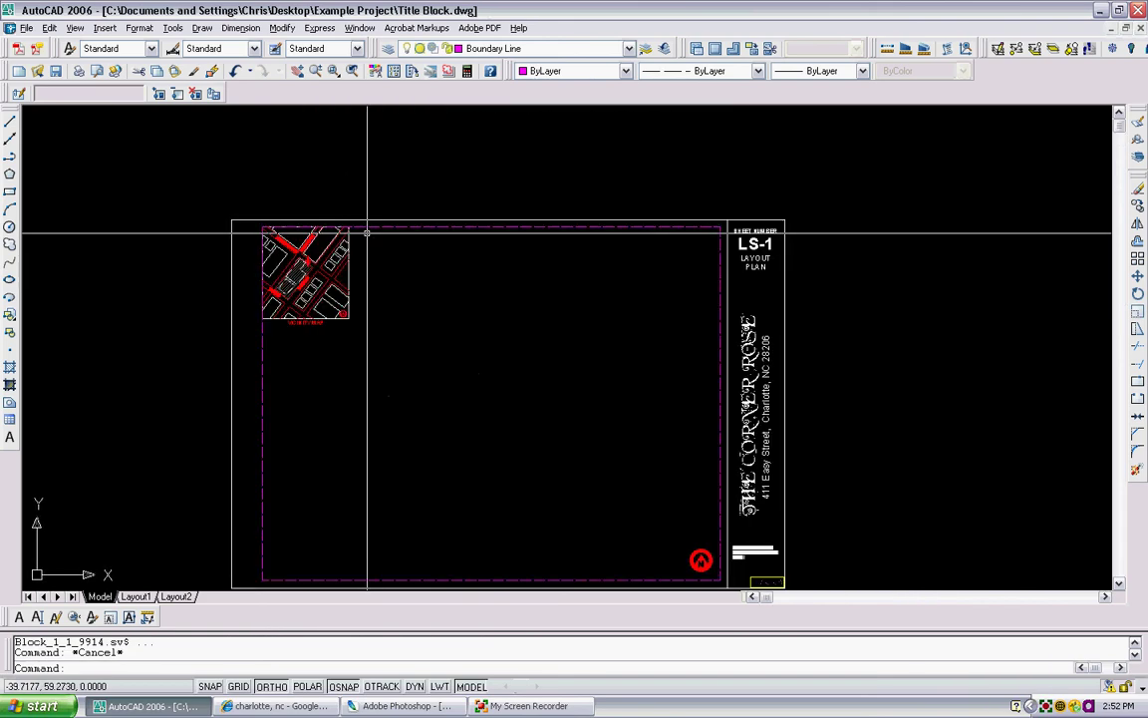
middle_click_drag(440, 337, 342, 276)
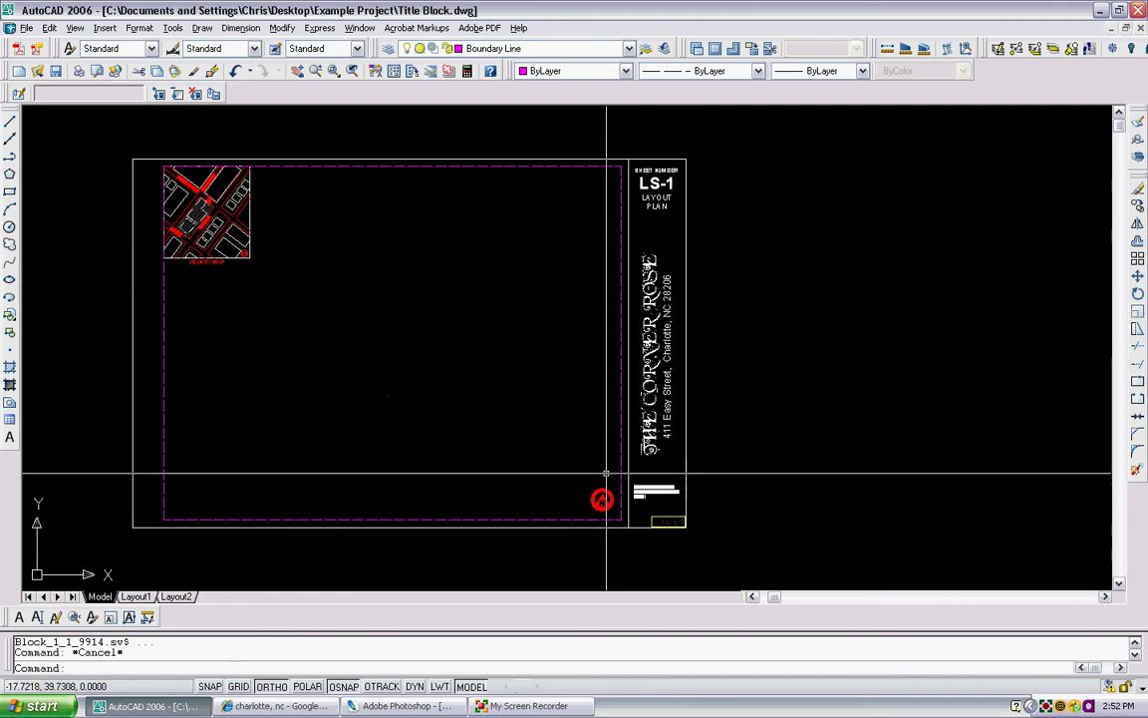
Examine the larger LS-1 sheet's title strip, including the date, drawn-by and scale text, and the north arrow.
middle_click_drag(702, 347, 567, 339)
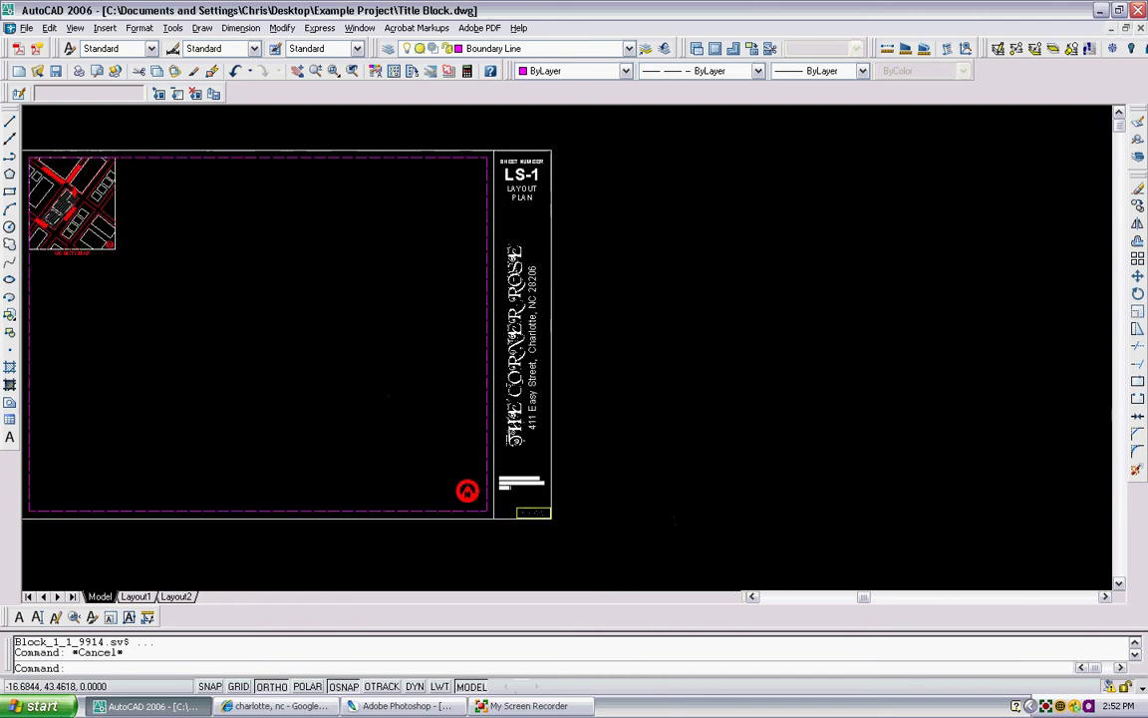
scroll(584, 380, "up", 4)
scroll(569, 380, "down", 5)
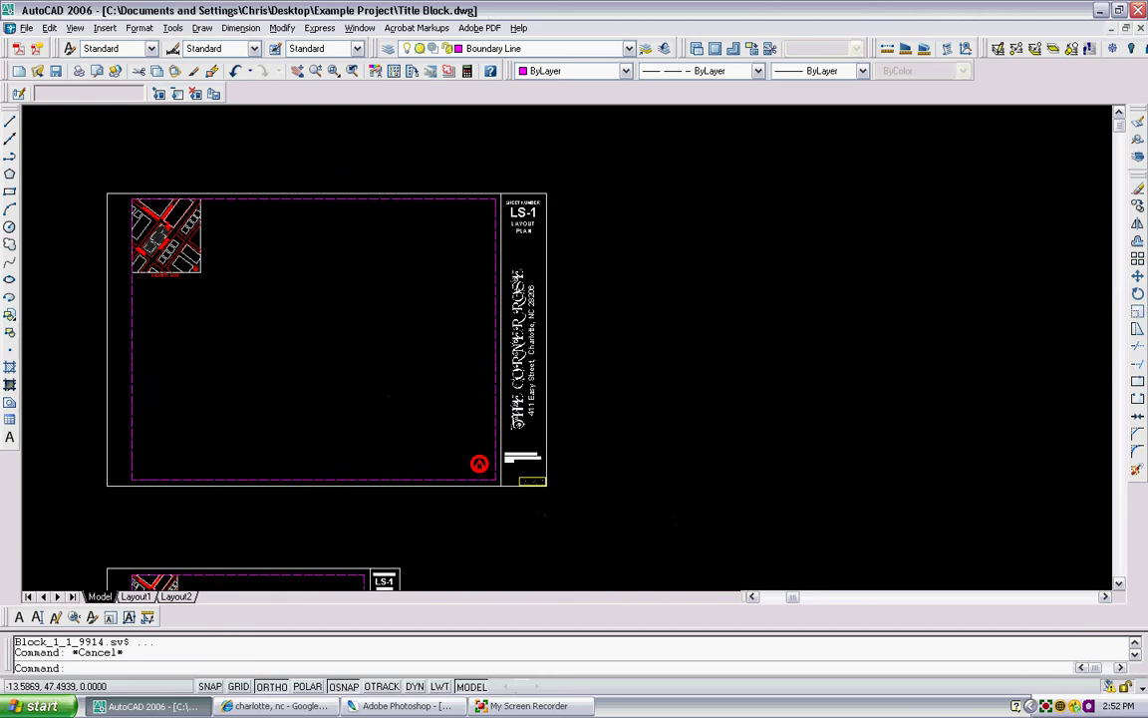
scroll(525, 379, "up", 2)
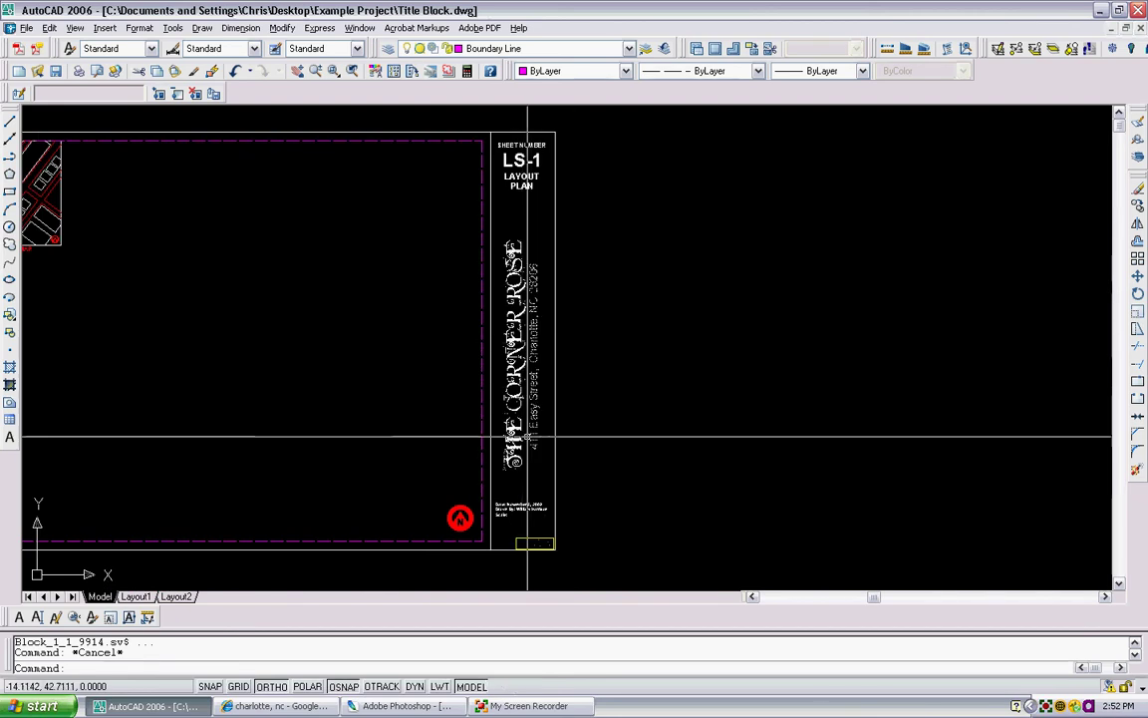
scroll(510, 468, "up", 2)
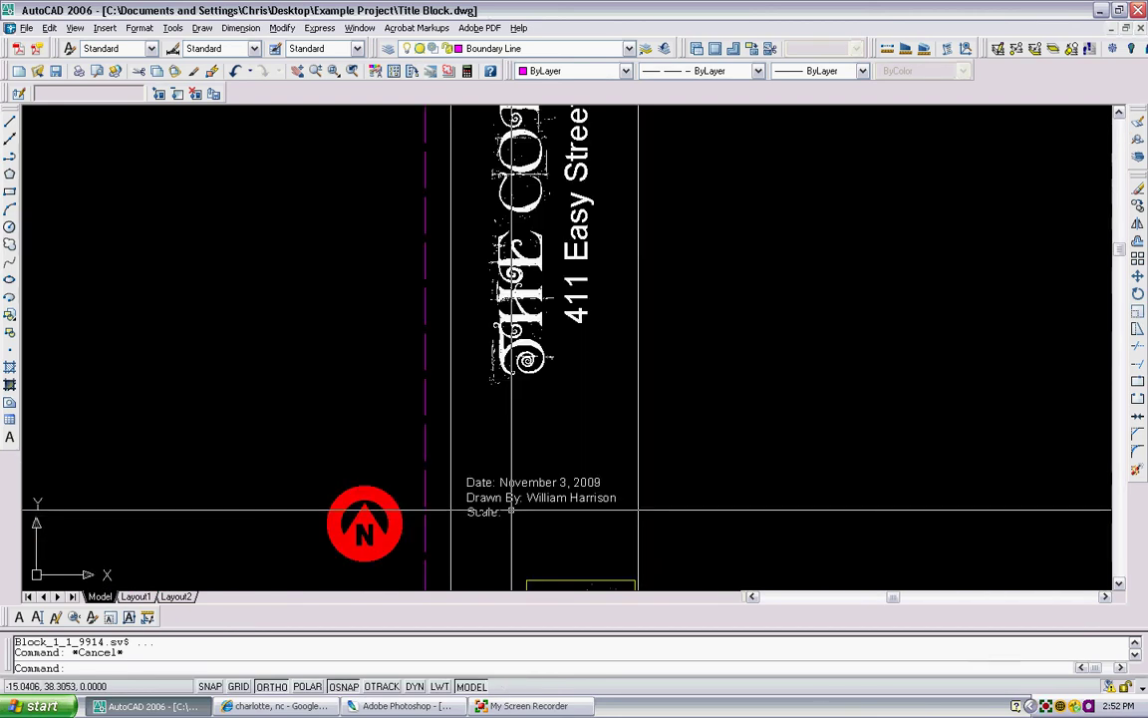
scroll(512, 418, "down", 2)
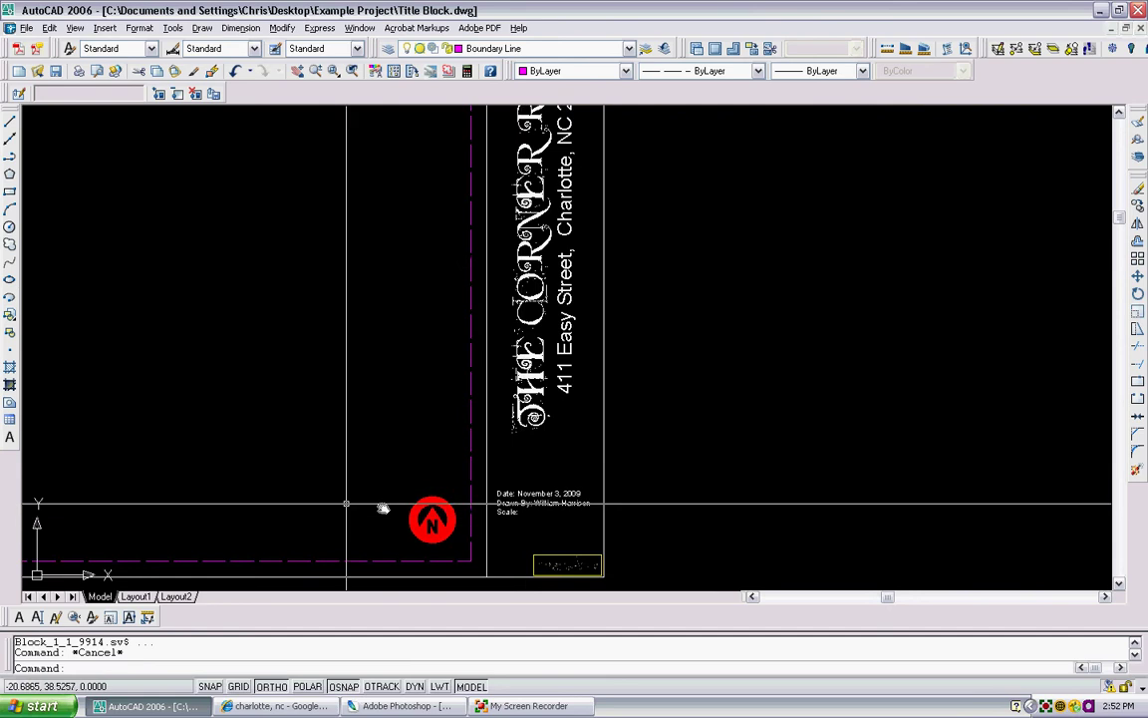
scroll(587, 494, "up", 3)
scroll(436, 462, "down", 3)
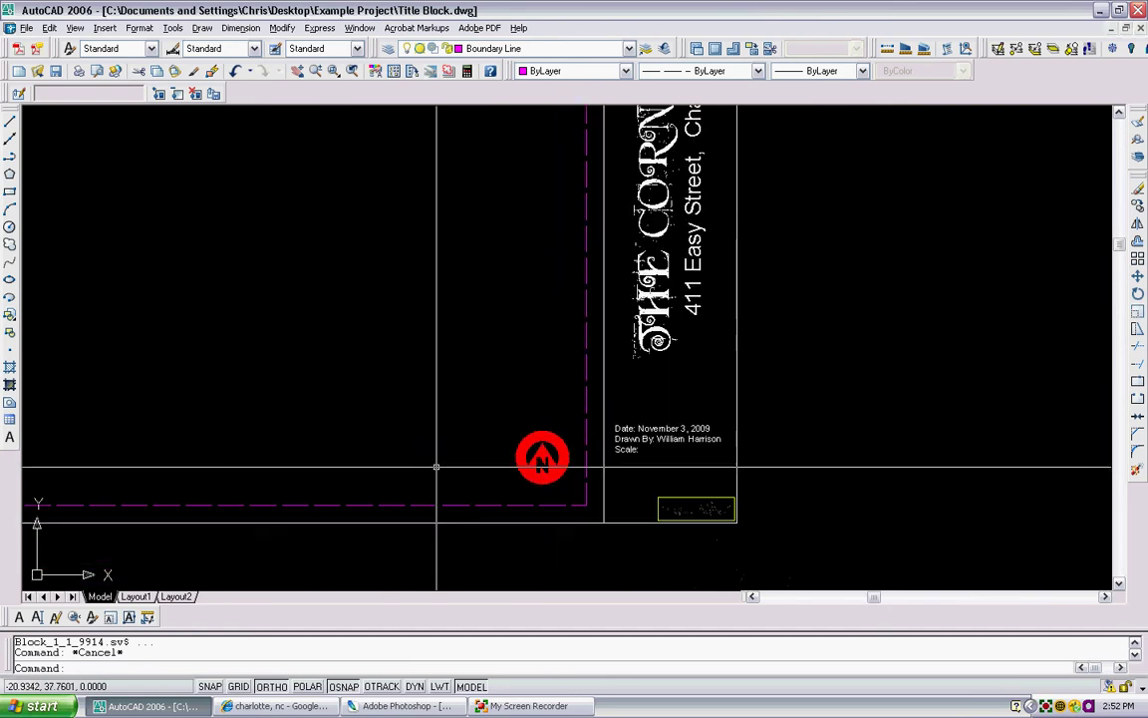
scroll(449, 464, "down", 2)
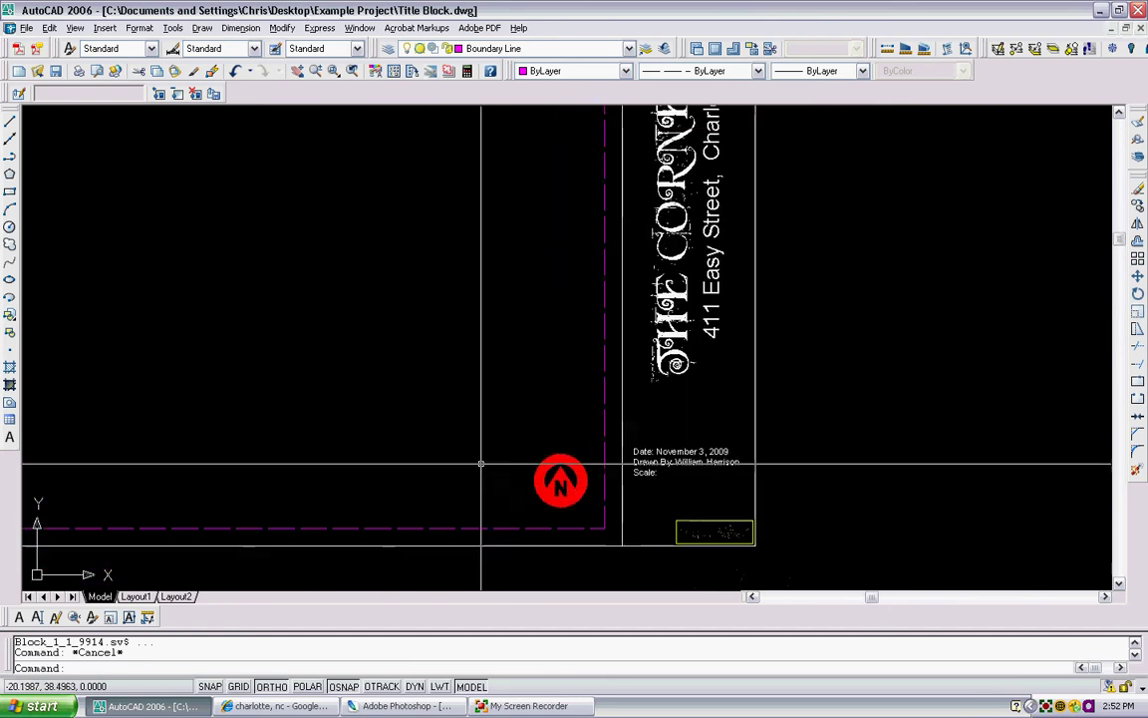
scroll(408, 466, "down", 3)
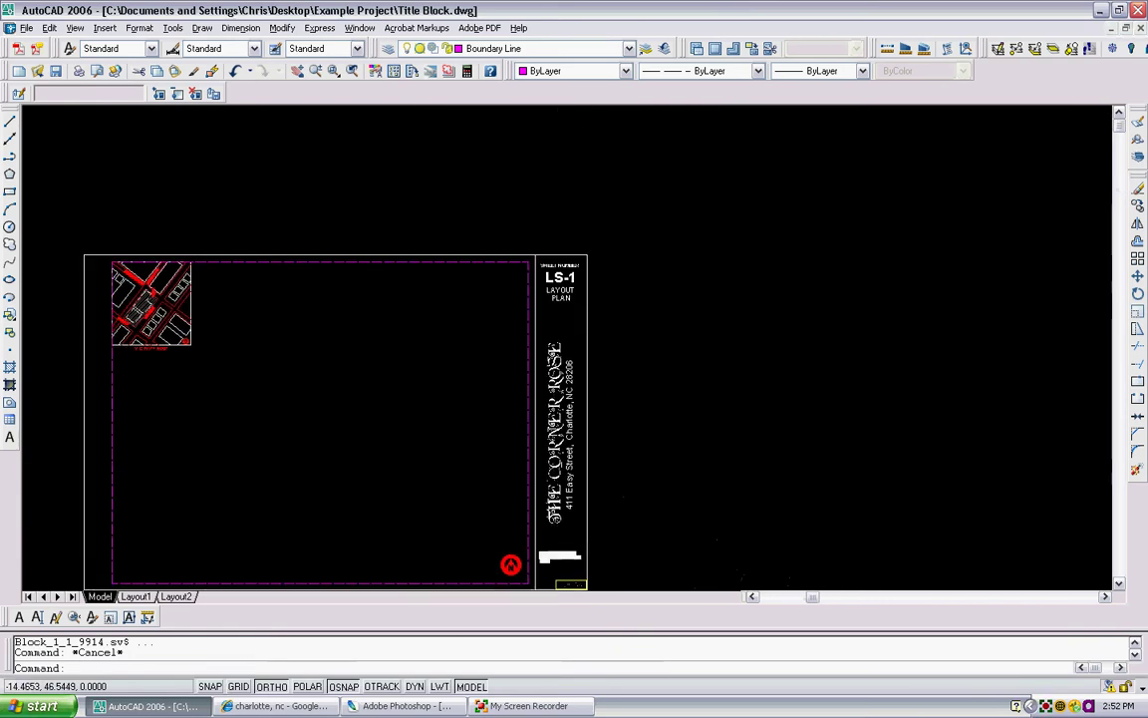
Examine the larger sheet's number and title text and its vicinity map.
scroll(590, 267, "up", 3)
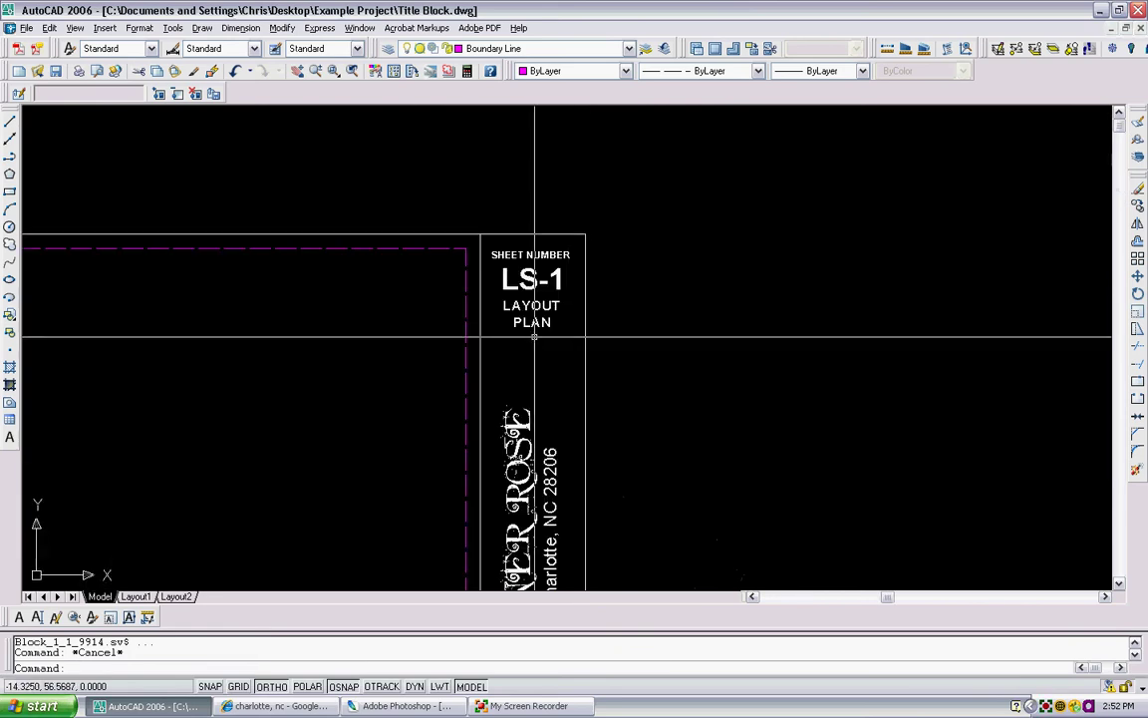
scroll(548, 306, "down", 2)
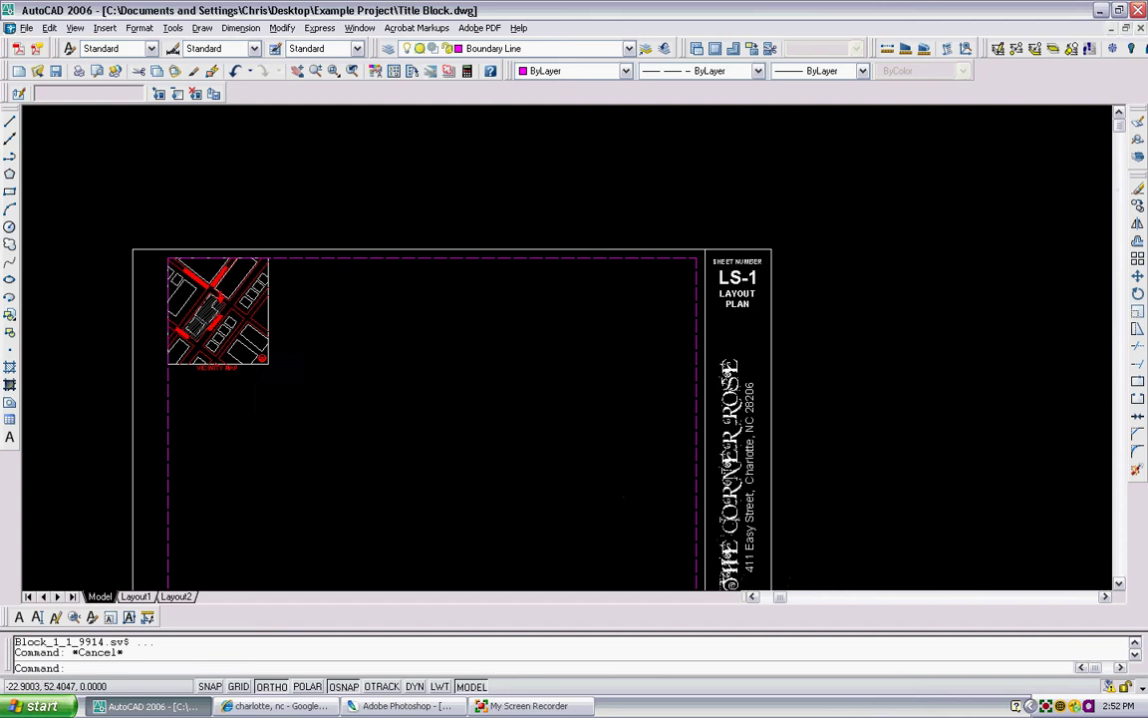
scroll(255, 384, "up", 3)
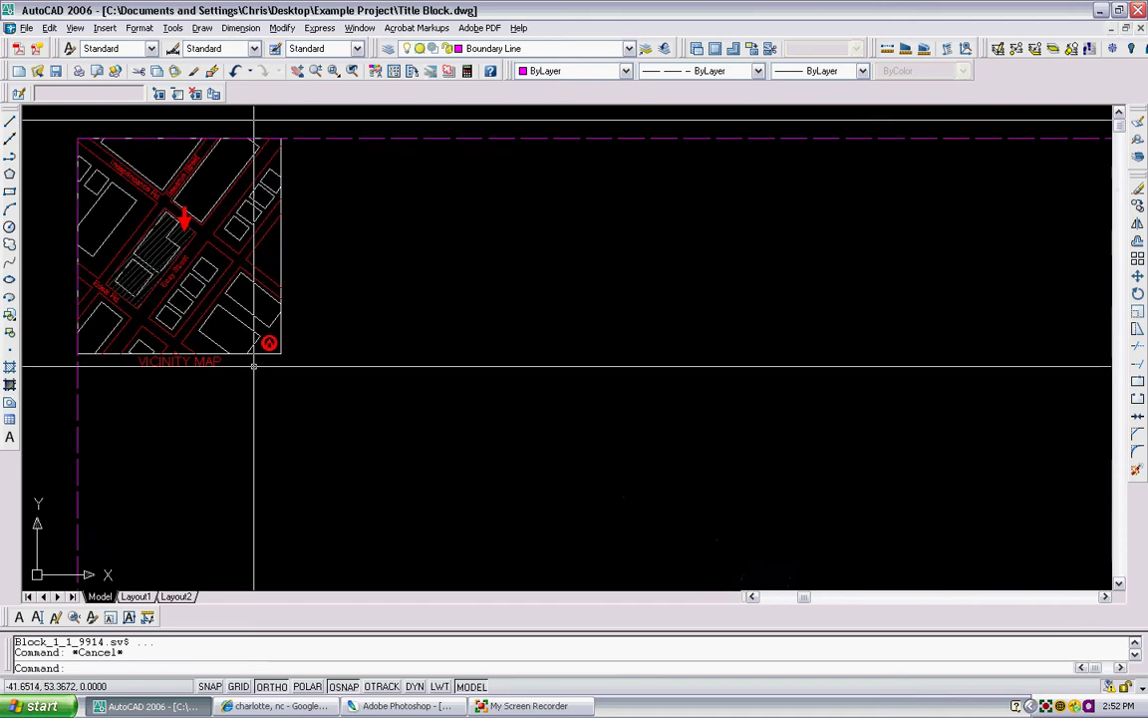
scroll(267, 369, "down", 4)
middle_click_drag(441, 426, 417, 323)
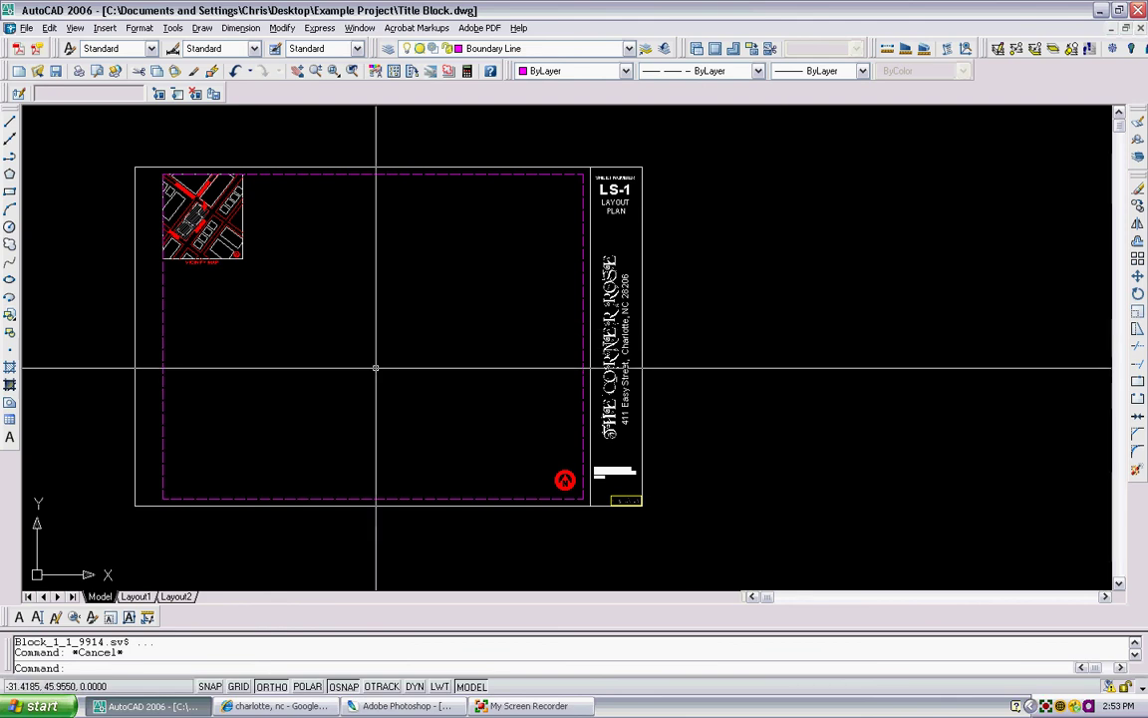
scroll(265, 230, "up", 2)
scroll(362, 259, "down", 3)
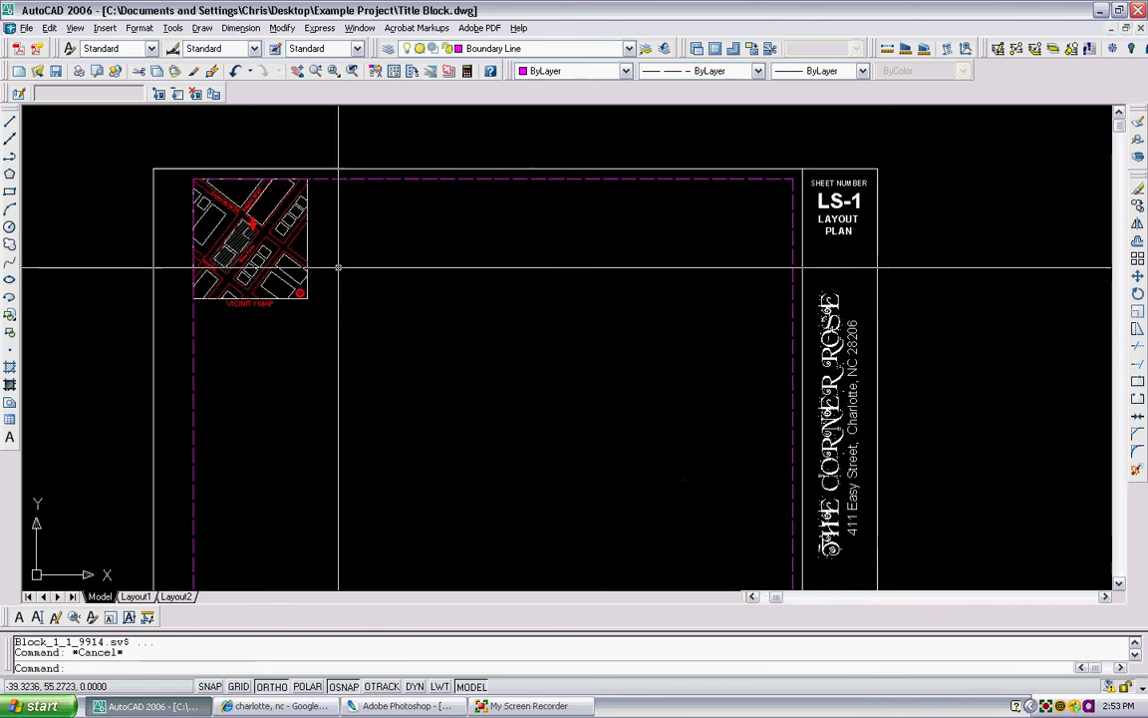
Draw a rectangle 36 long and 24 wide in the empty space beside the larger title block sheet.
left_click(9, 191)
middle_click_drag(596, 357, 470, 334)
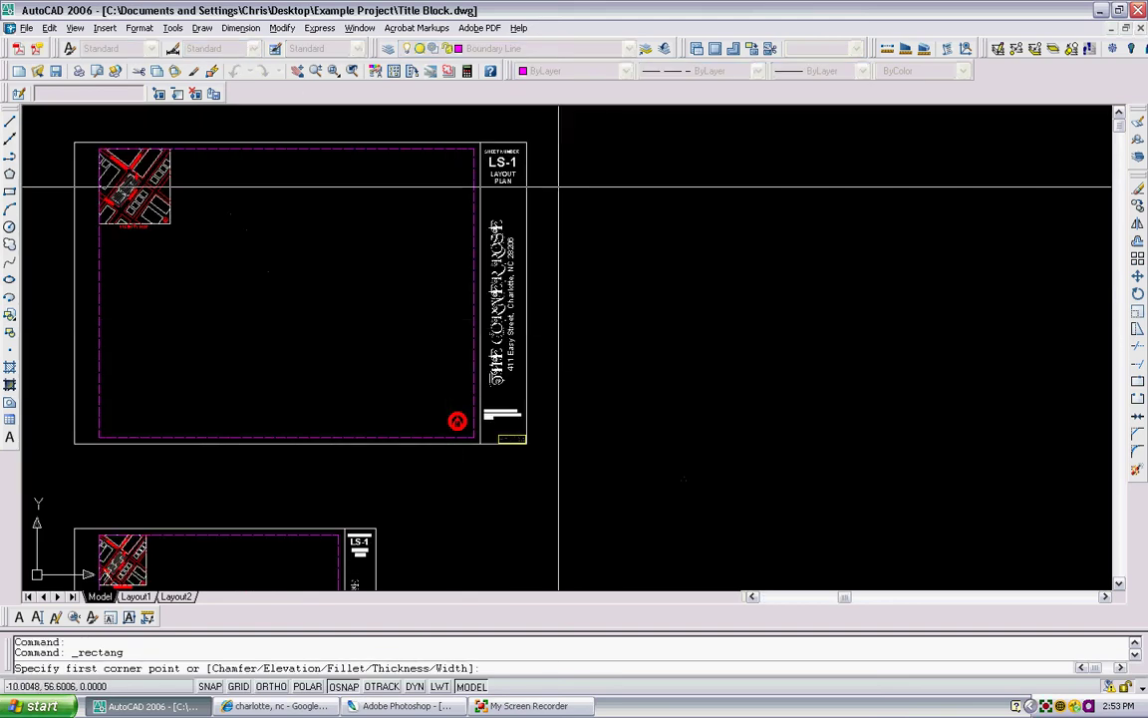
left_click(624, 187)
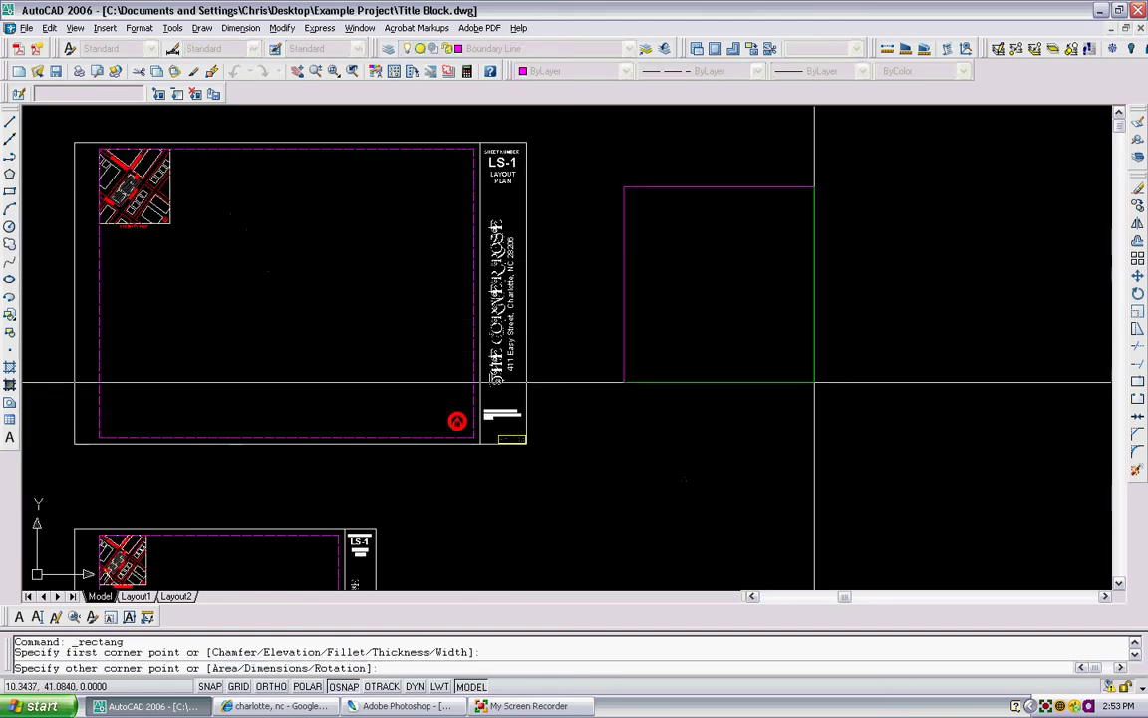
type("d")
key("Return")
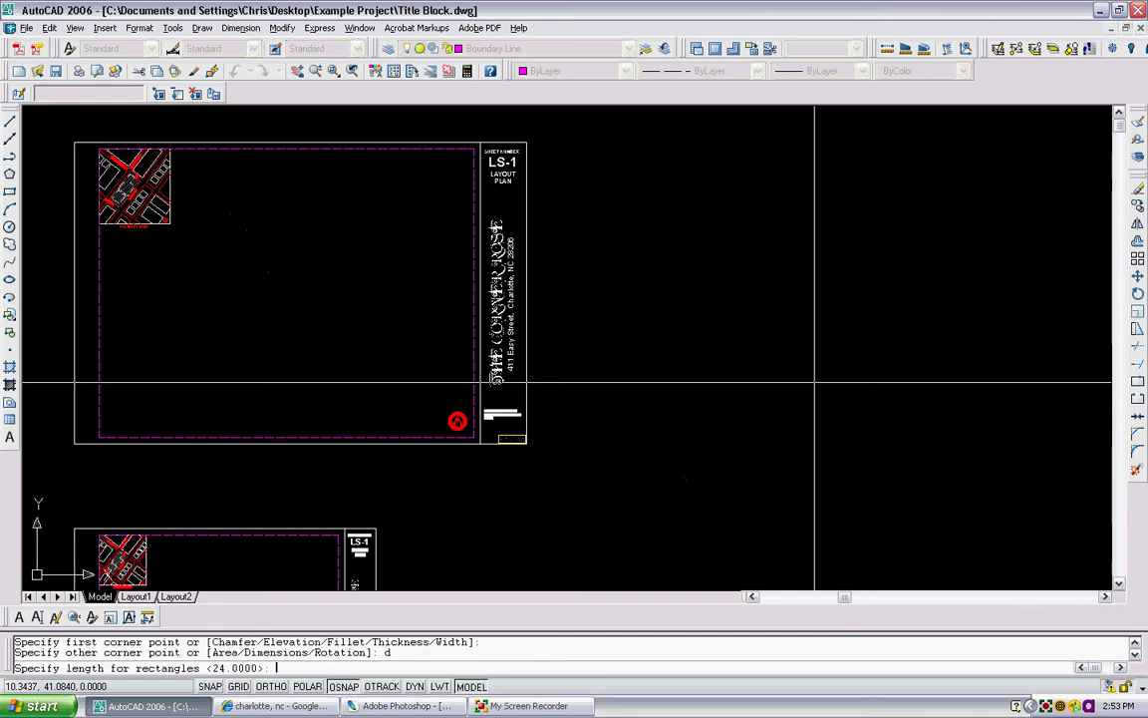
type("36")
key("Return")
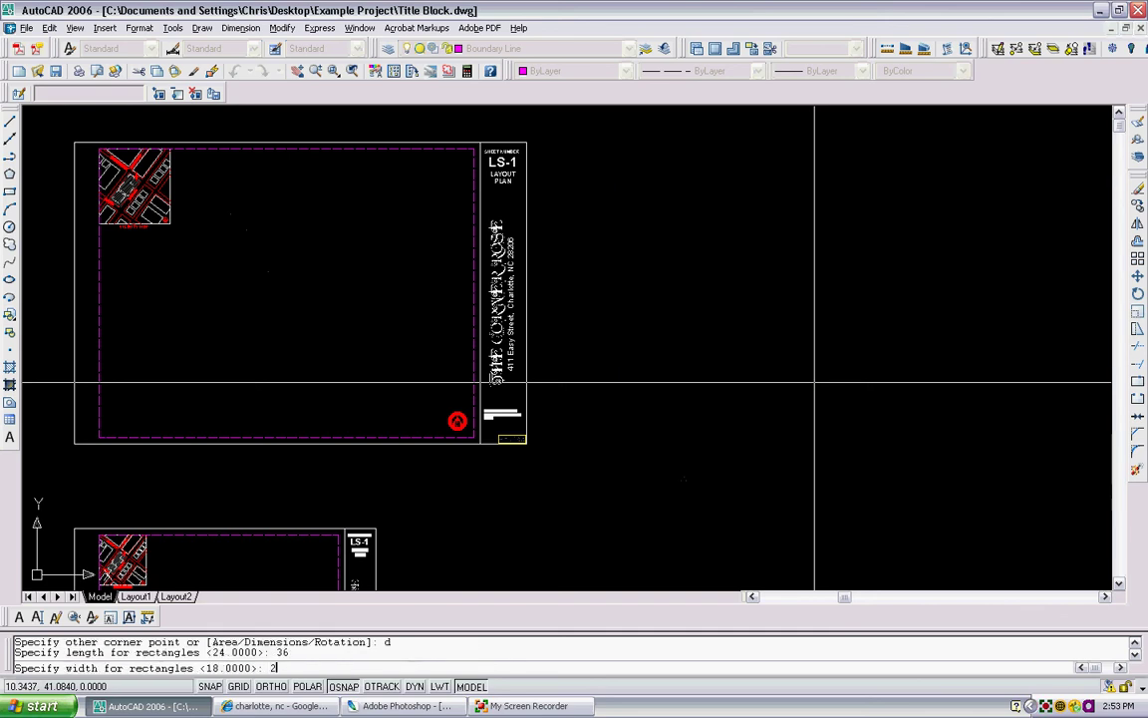
type("24")
key("Return")
left_click(815, 382)
scroll(761, 379, "down", 2)
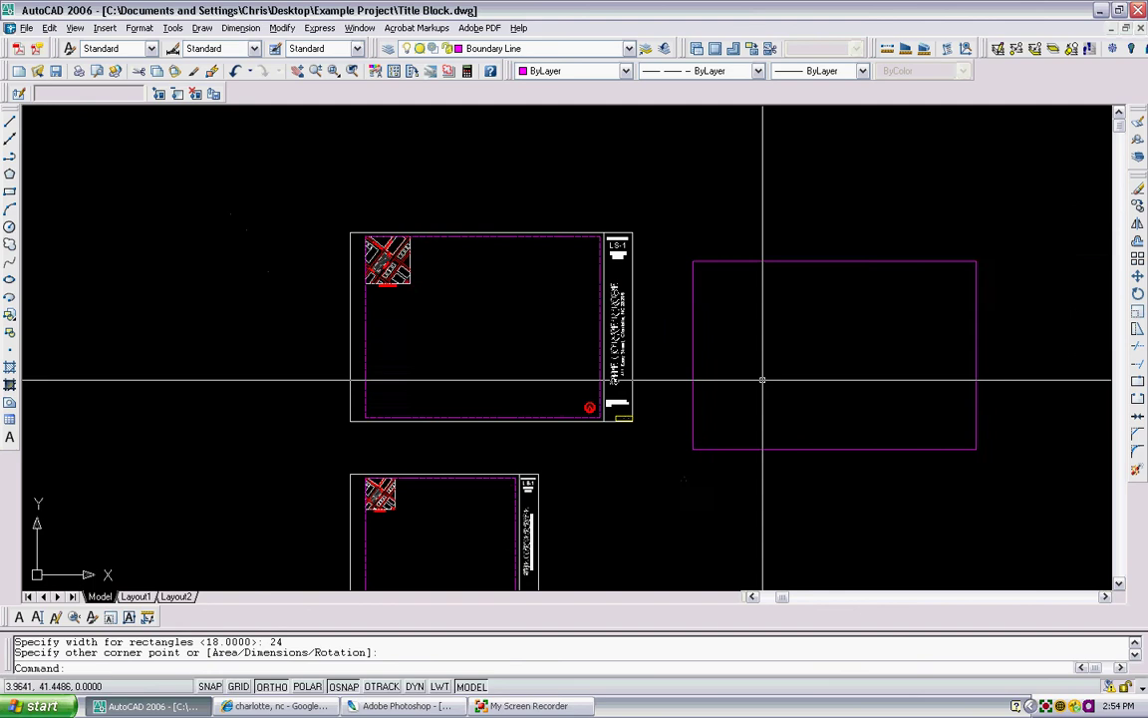
Erase the 36 by 24 rectangle beside the title block sheet.
scroll(597, 379, "up", 3)
scroll(867, 290, "up", 1)
left_click_drag(867, 289, 804, 230)
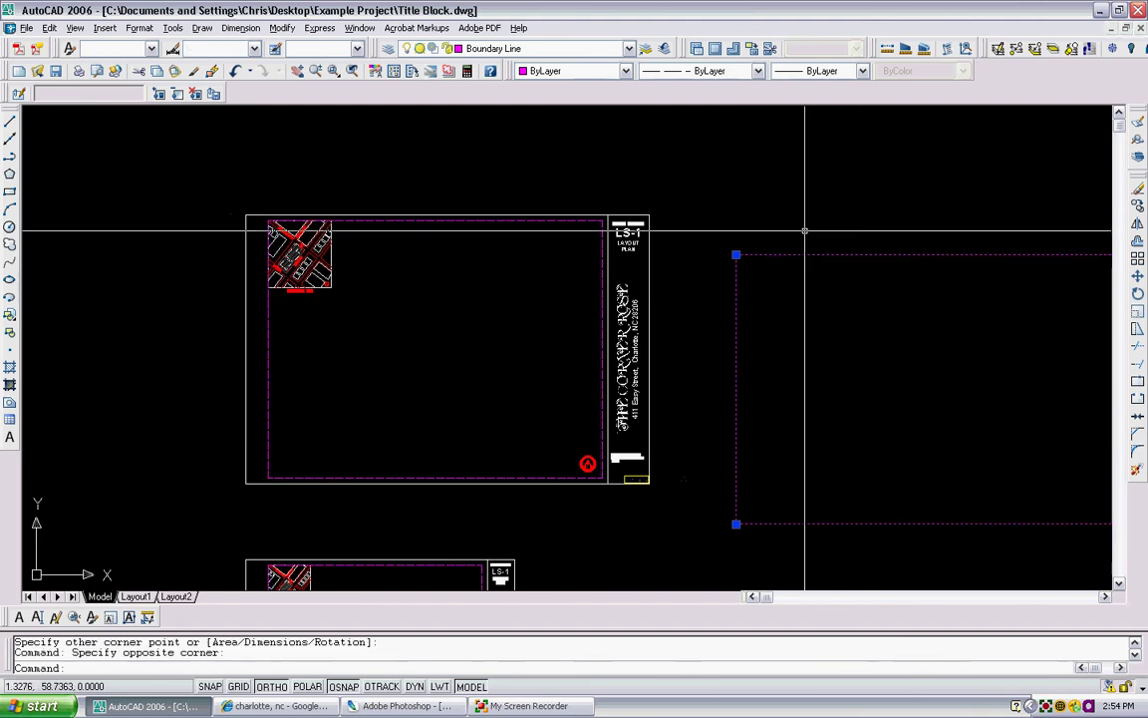
key("Delete")
Inspect the north arrow and title text of the larger sheet, and the streets and buildings in its vicinity map.
scroll(602, 456, "up", 4)
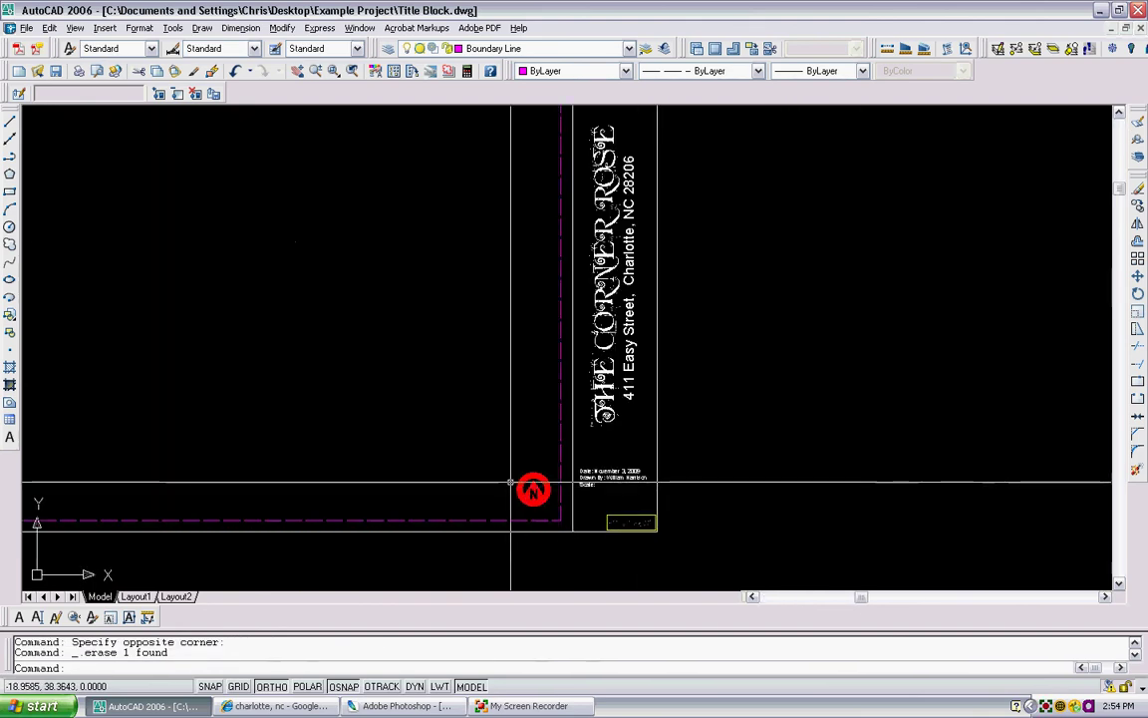
scroll(551, 481, "down", 3)
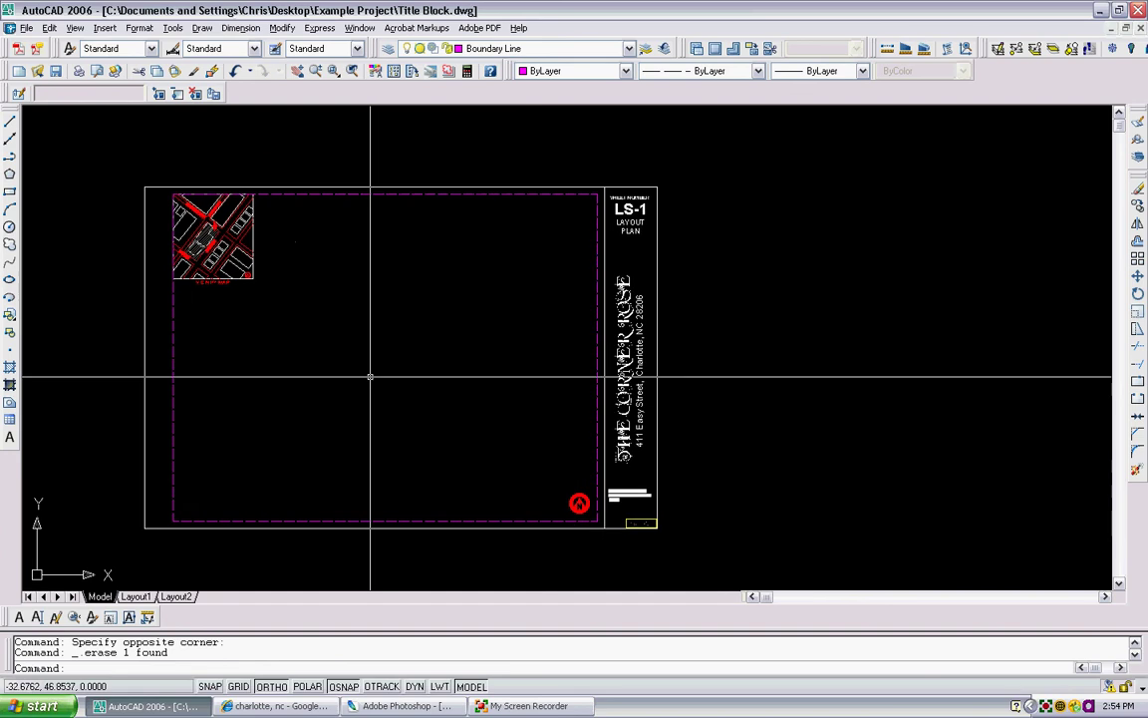
scroll(197, 241, "up", 2)
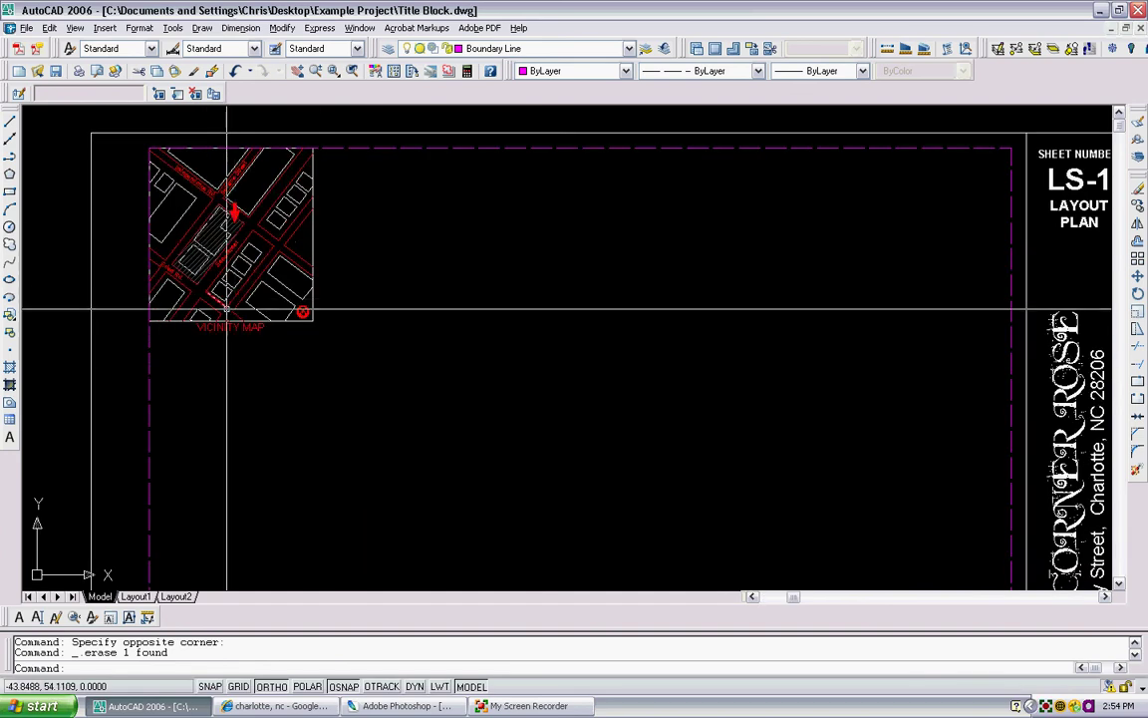
scroll(227, 311, "down", 3)
scroll(236, 234, "up", 1)
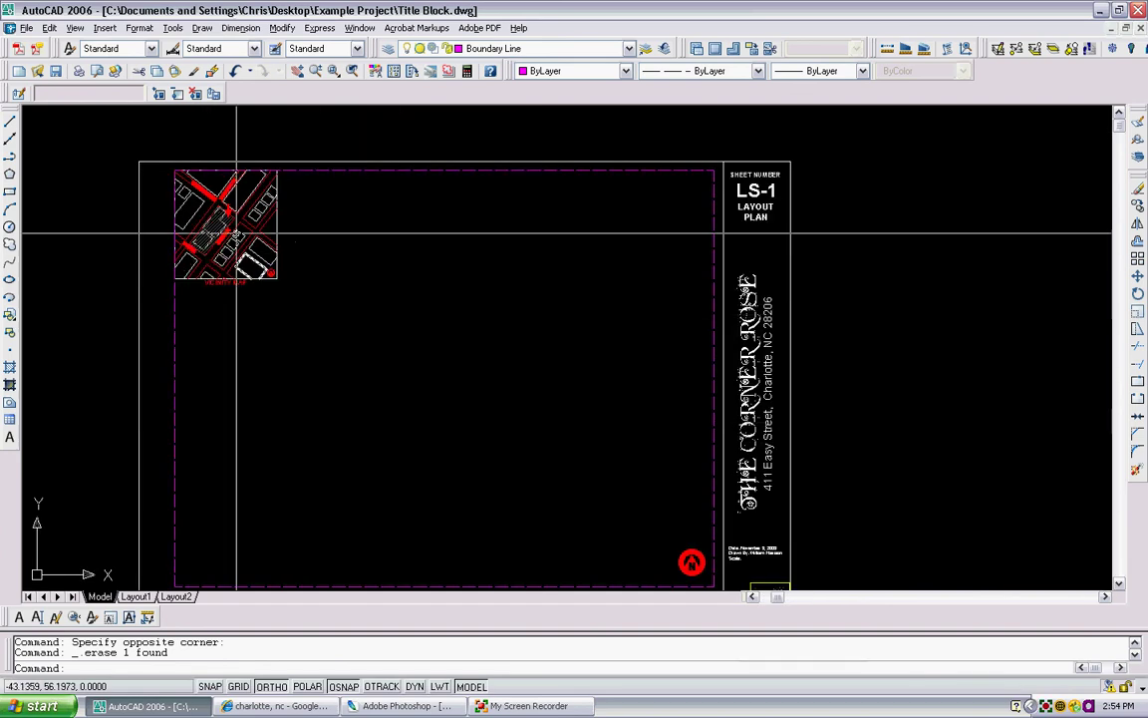
scroll(233, 240, "up", 2)
scroll(212, 222, "down", 1)
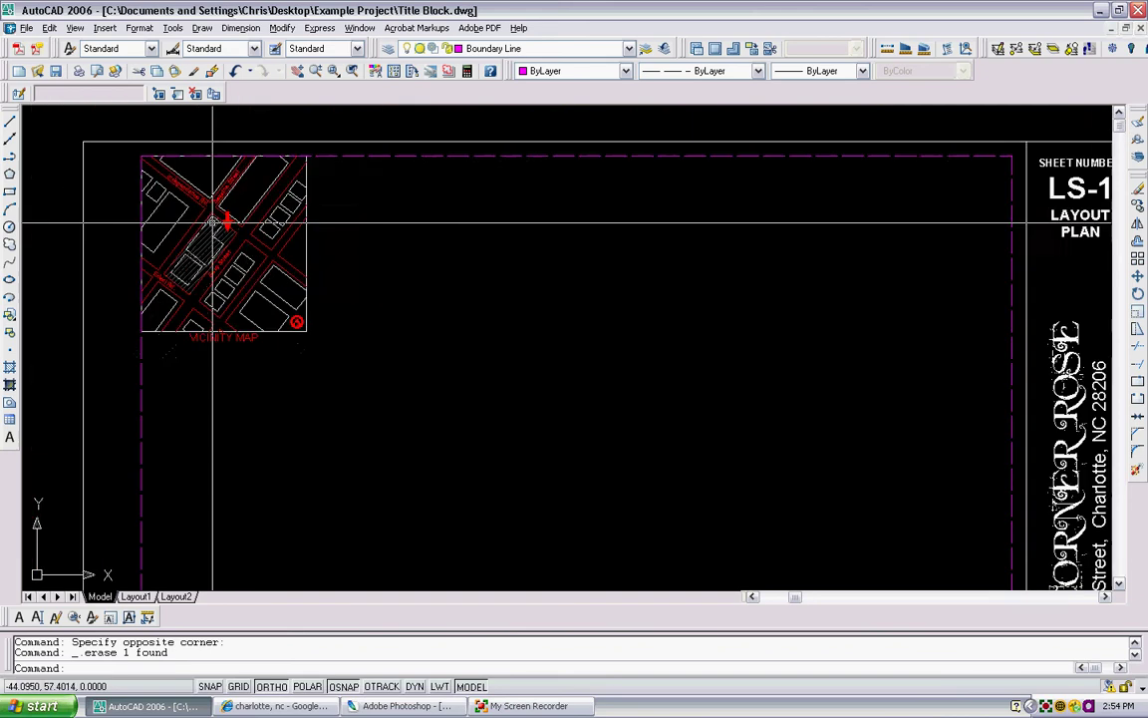
middle_click_drag(305, 336, 246, 235)
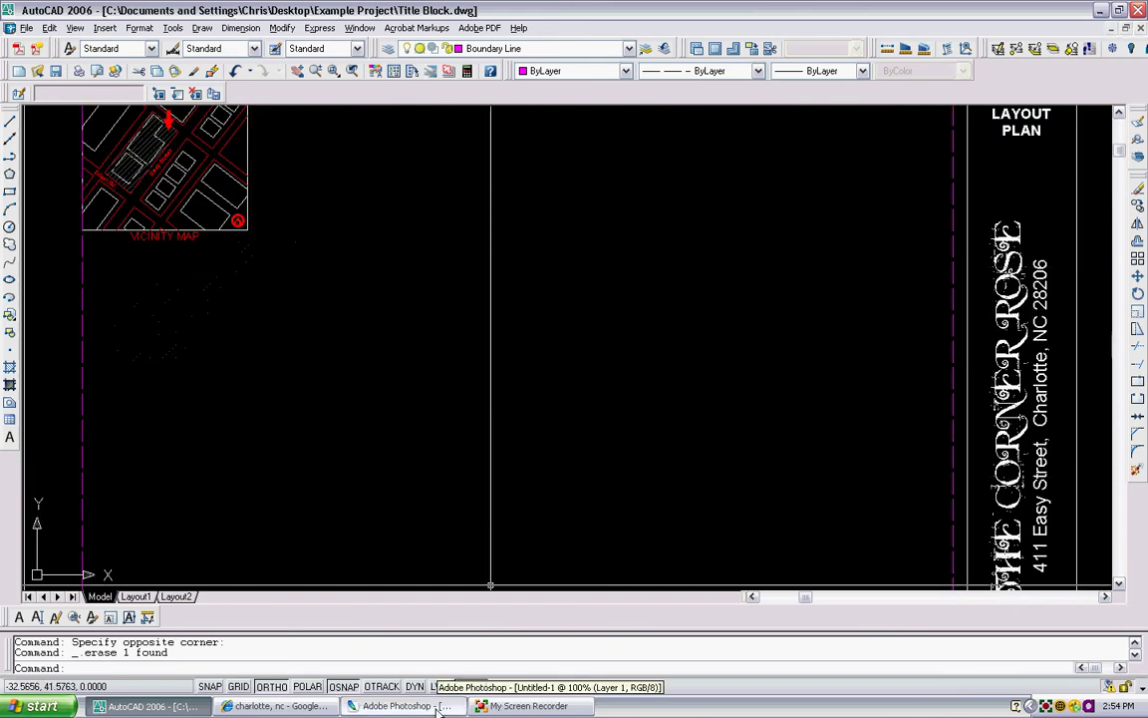
View the Charlotte street map in Google Maps and its cropped copy in Photoshop, and return to AutoCAD.
left_click(289, 706)
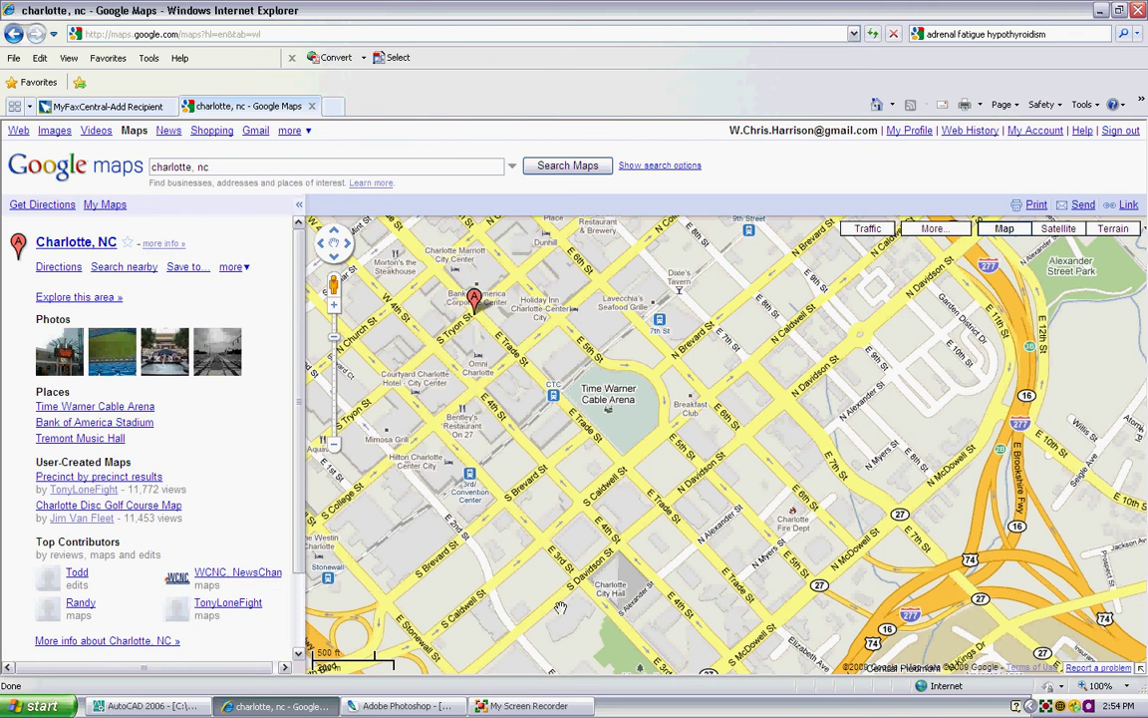
left_click(435, 714)
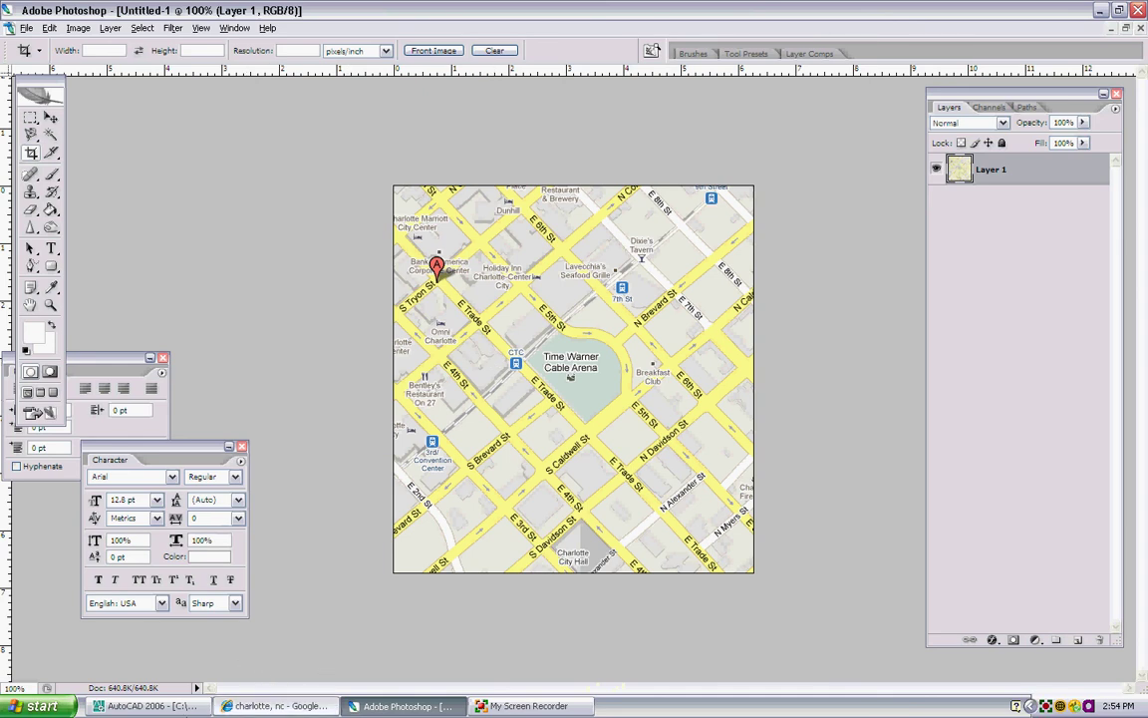
left_click(147, 706)
Select the entire larger LS-1 title block sheet, including its vicinity map and north arrow, and copy it to the clipboard.
scroll(427, 312, "down", 2)
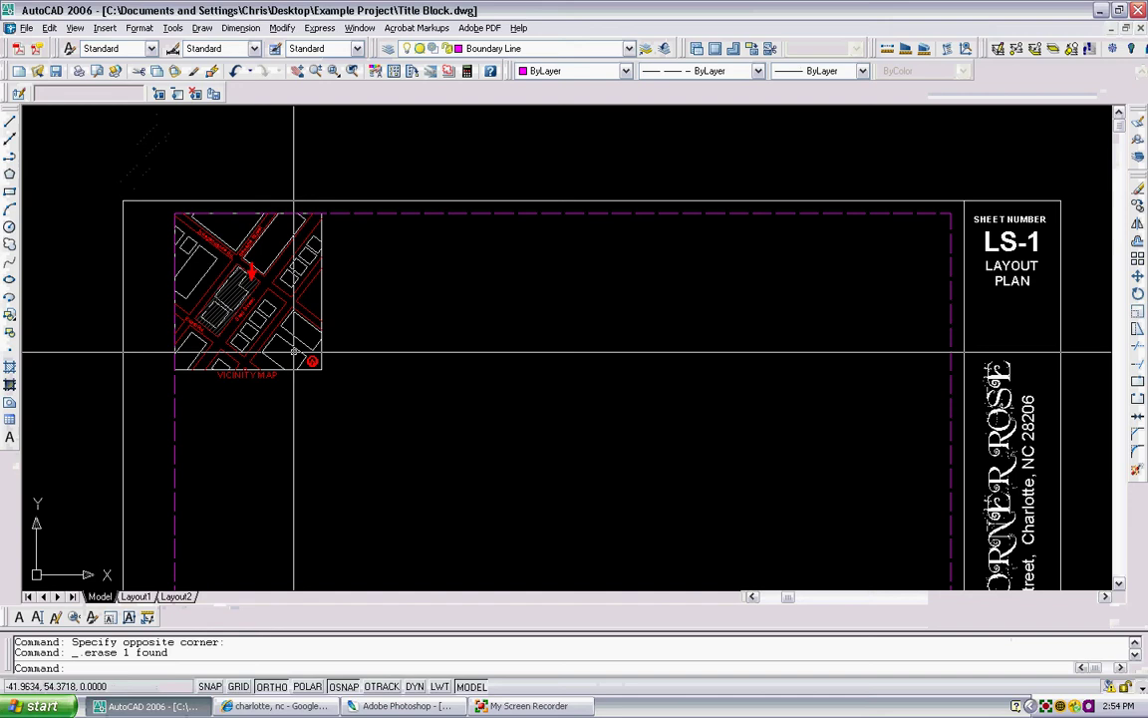
scroll(294, 352, "up", 2)
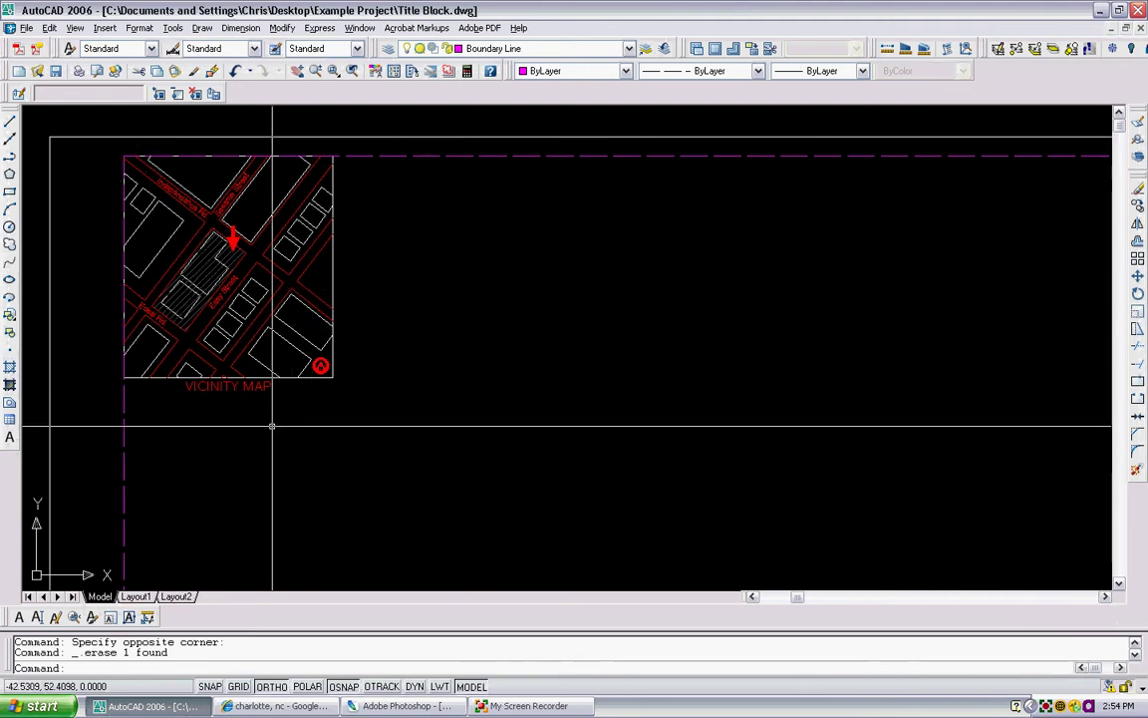
scroll(388, 422, "down", 2)
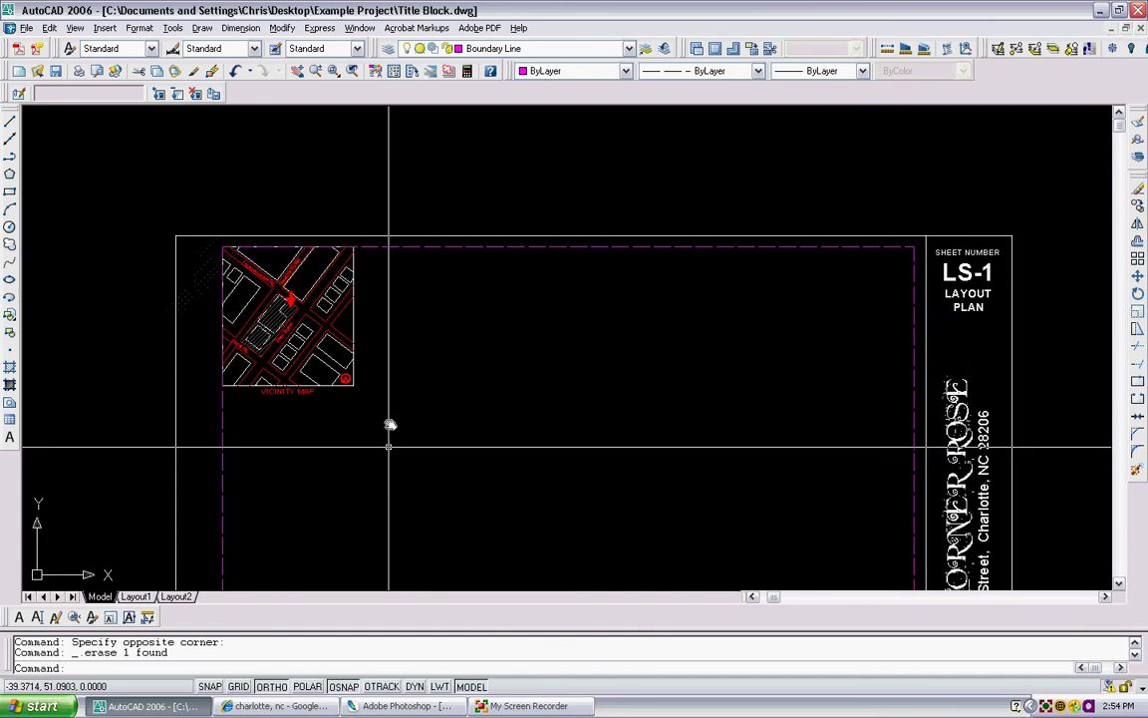
scroll(299, 281, "up", 2)
scroll(351, 259, "down", 4)
scroll(456, 426, "up", 2)
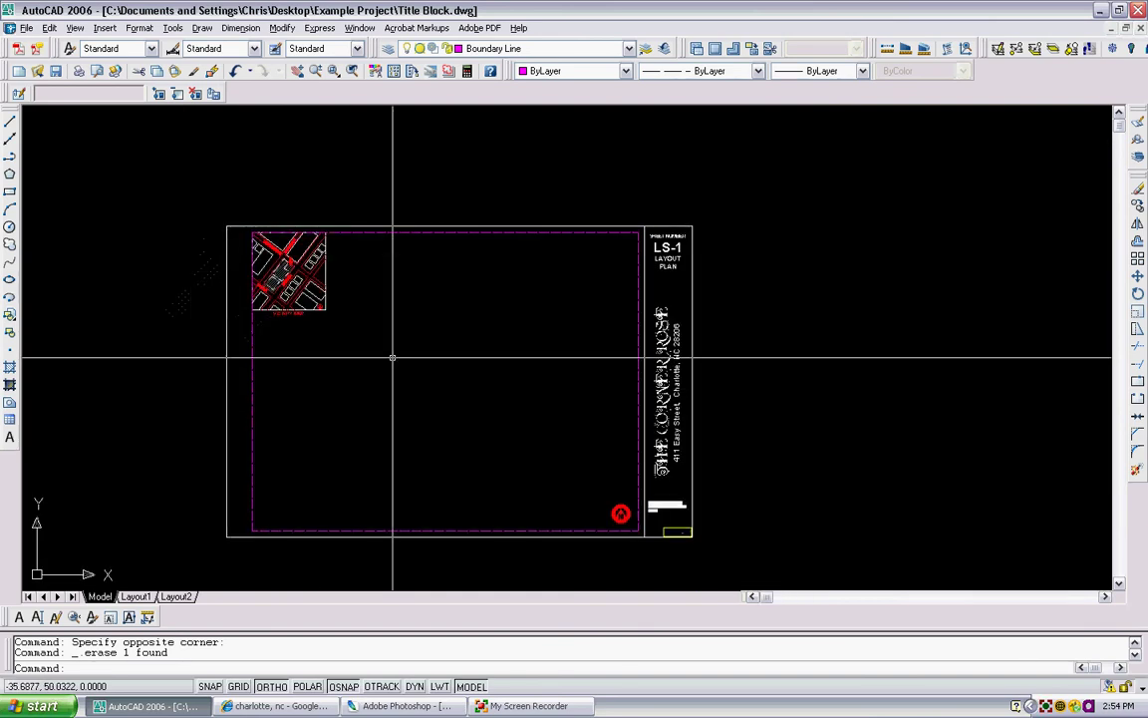
middle_click_drag(544, 456, 483, 403)
left_click(728, 504)
left_click(139, 144)
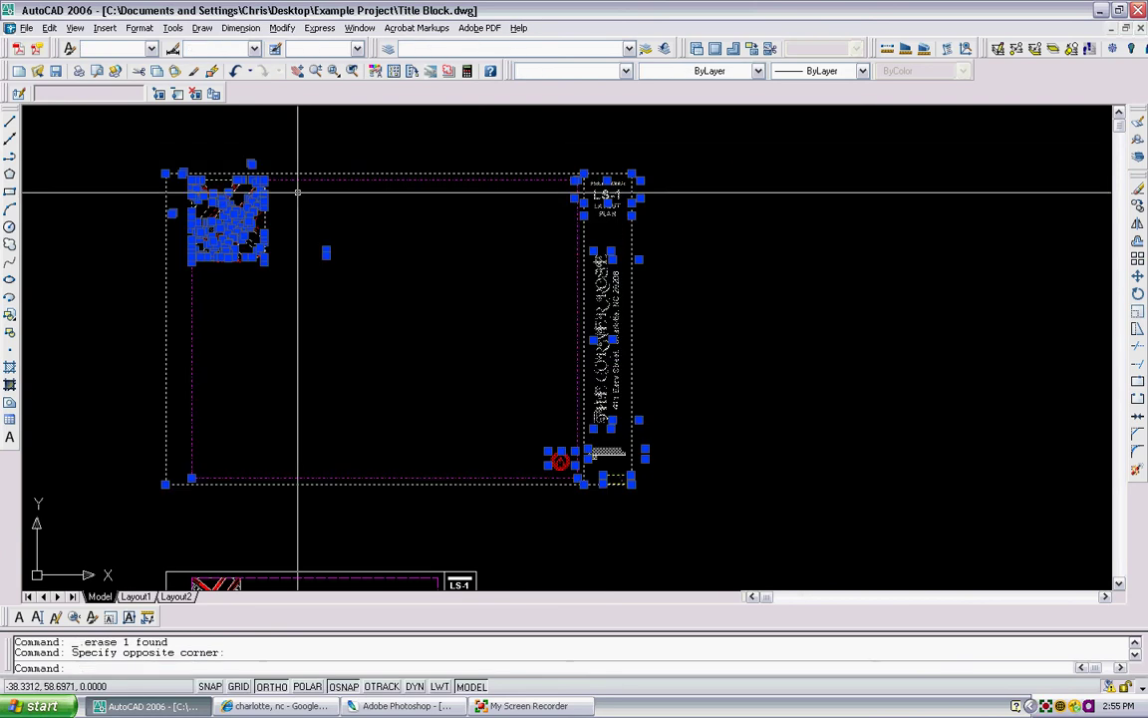
key("ctrl+c")
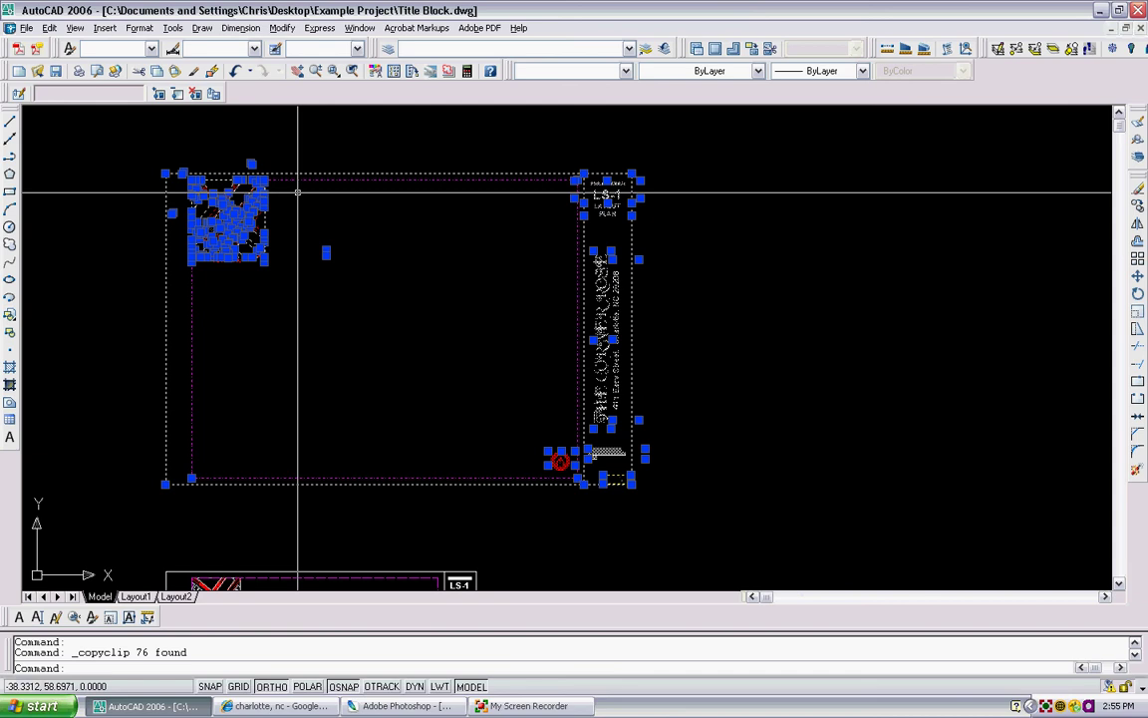
Switch to the Corner Rose Example drawing and paste the copied LS-1 title block sheet into Layout1 beside the existing page.
key("ctrl+Tab")
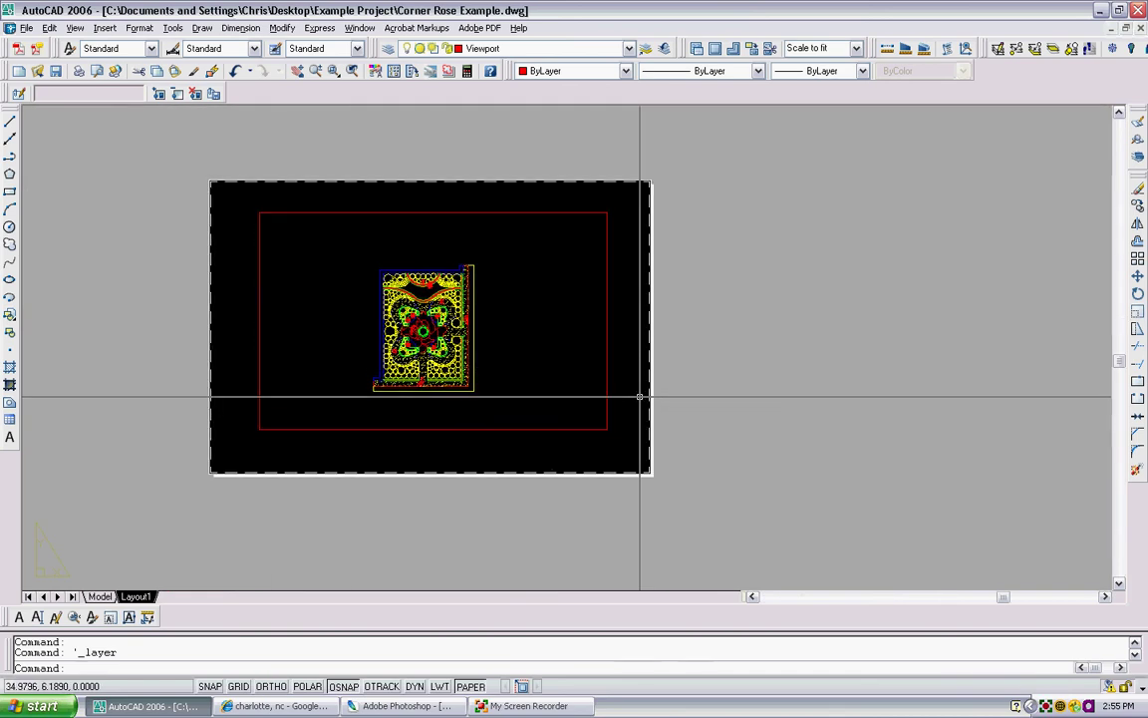
key("ctrl+v")
middle_click_drag(637, 391, 468, 408)
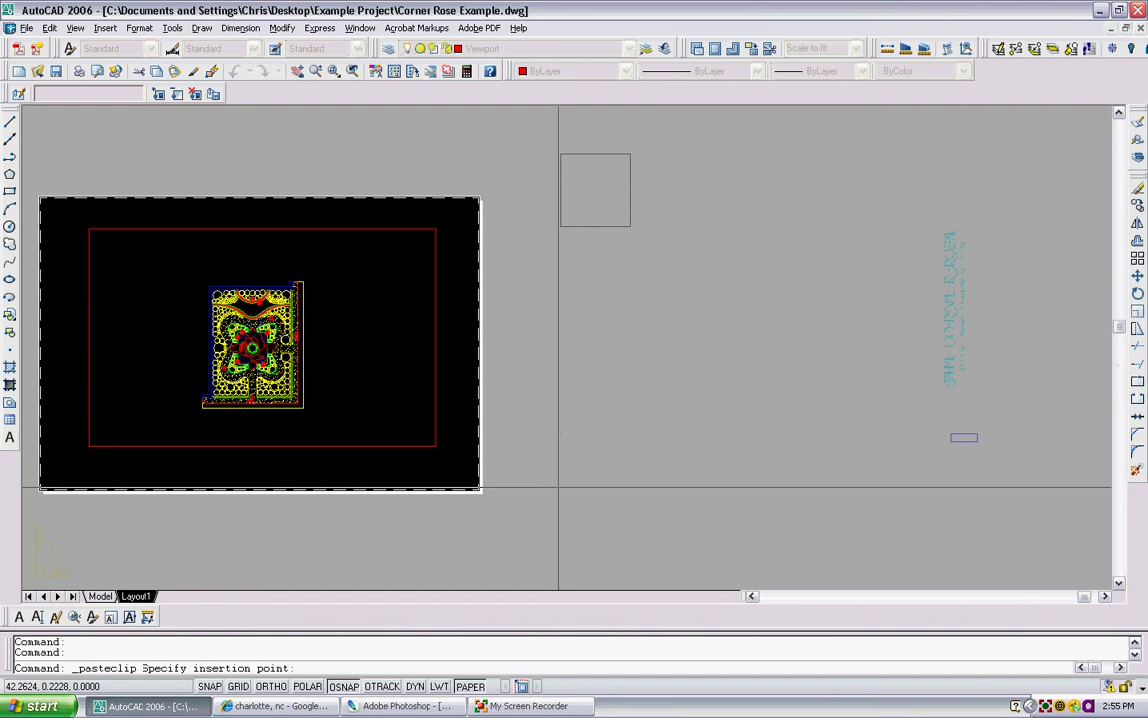
left_click(564, 503)
Examine the pasted sheet's outer border, title block lines, sheet number text, date and scale notes, and north arrow.
left_click(671, 211)
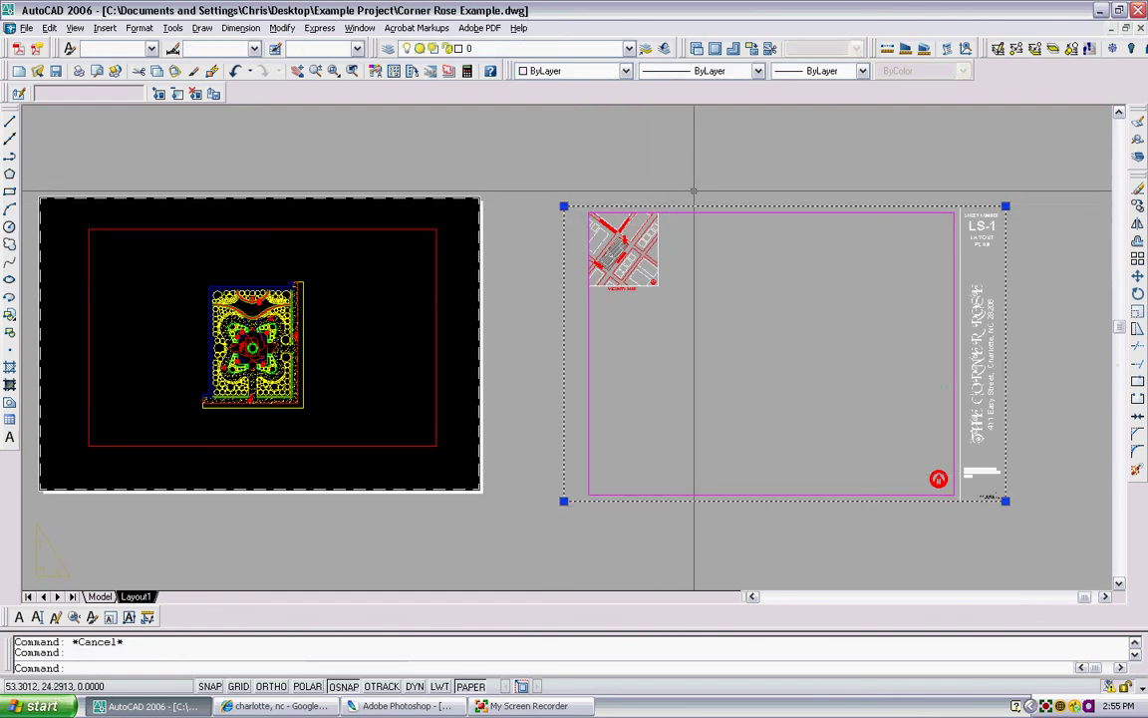
key("Escape")
left_click(985, 243)
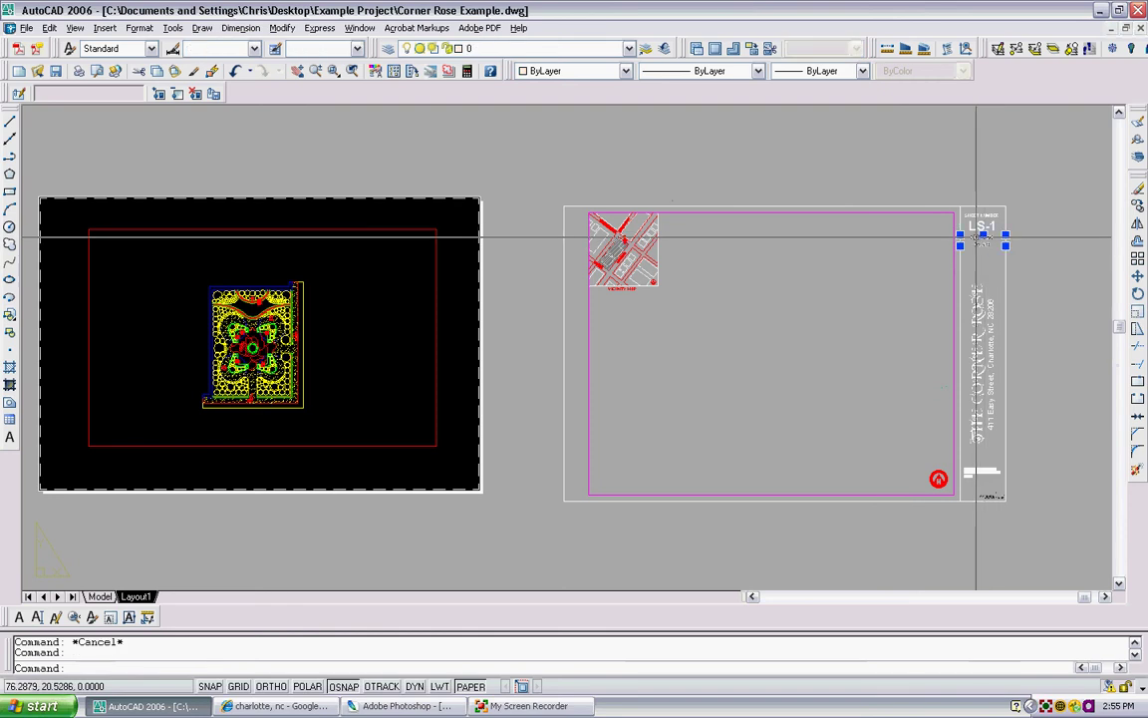
key("Escape")
left_click(978, 227)
key("Escape")
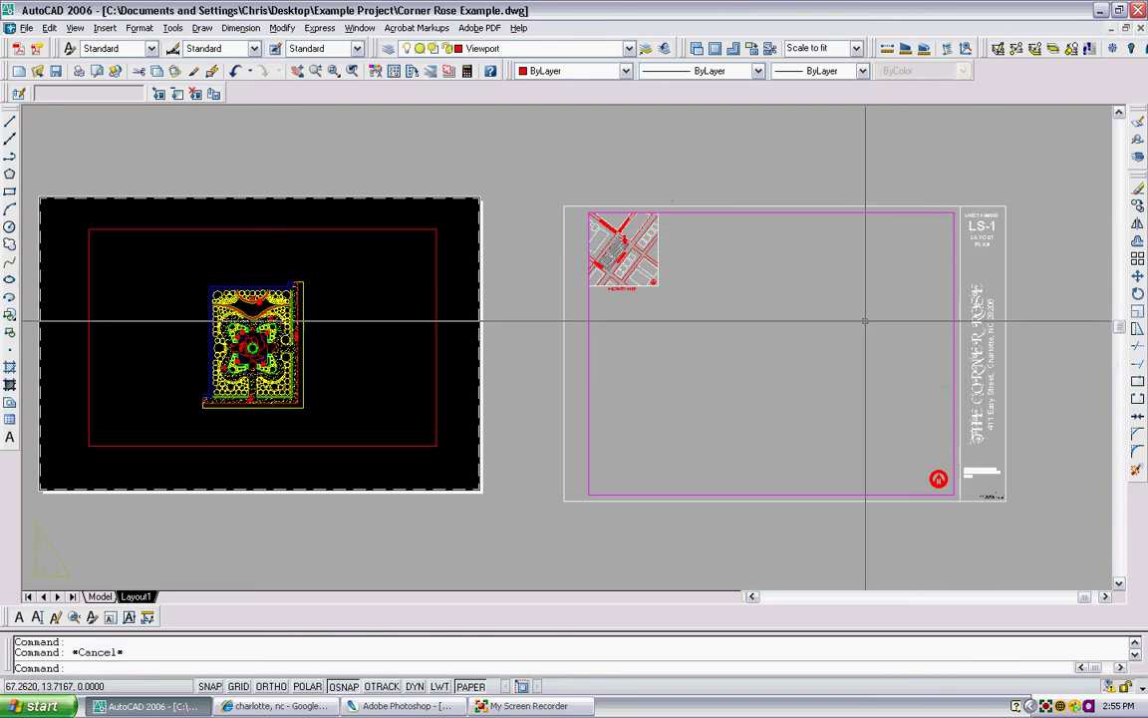
middle_click_drag(865, 321, 717, 321)
scroll(837, 480, "up", 5)
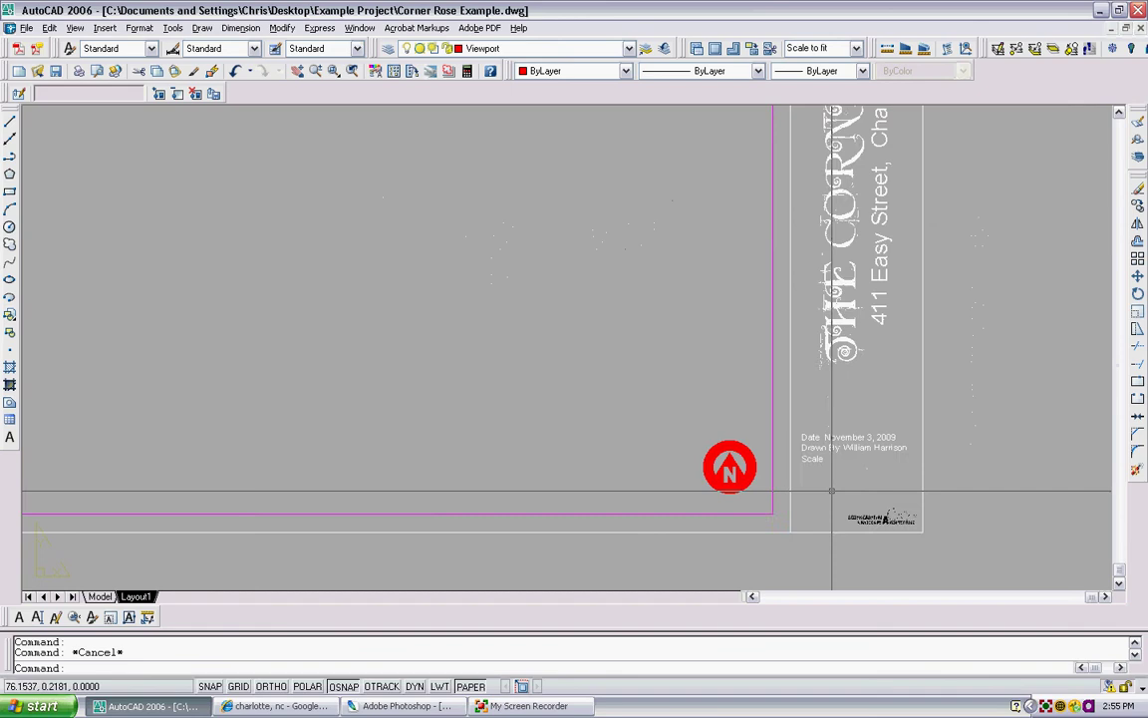
scroll(631, 457, "down", 4)
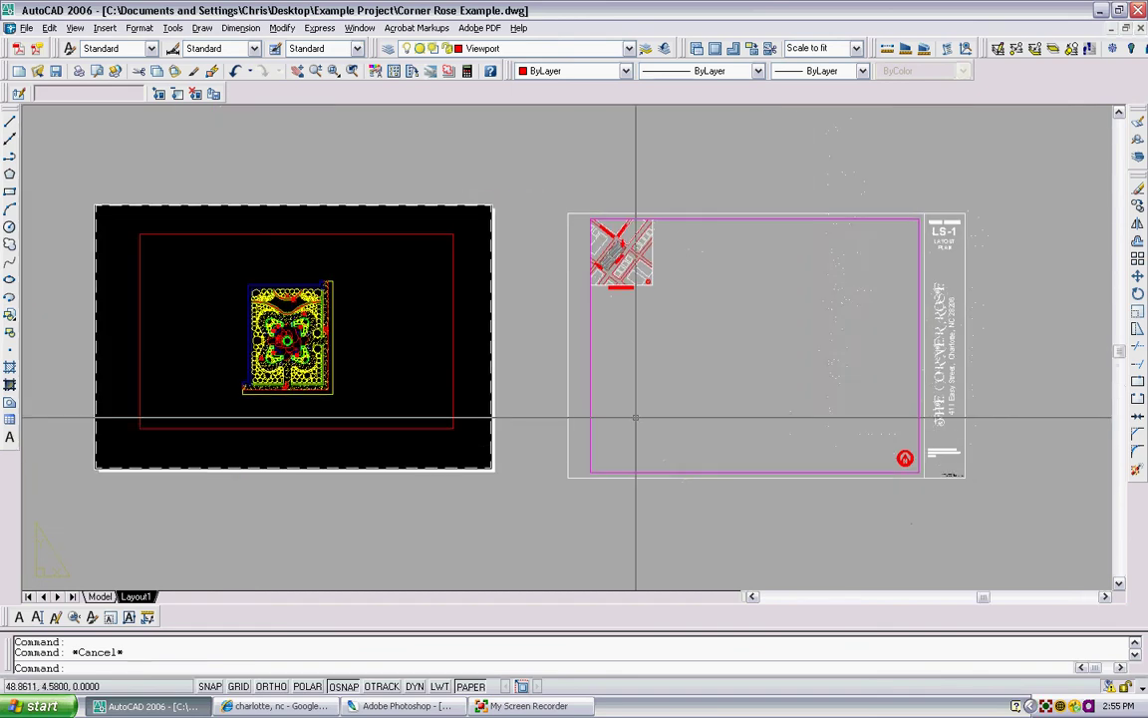
scroll(624, 211, "up", 5)
scroll(608, 219, "down", 5)
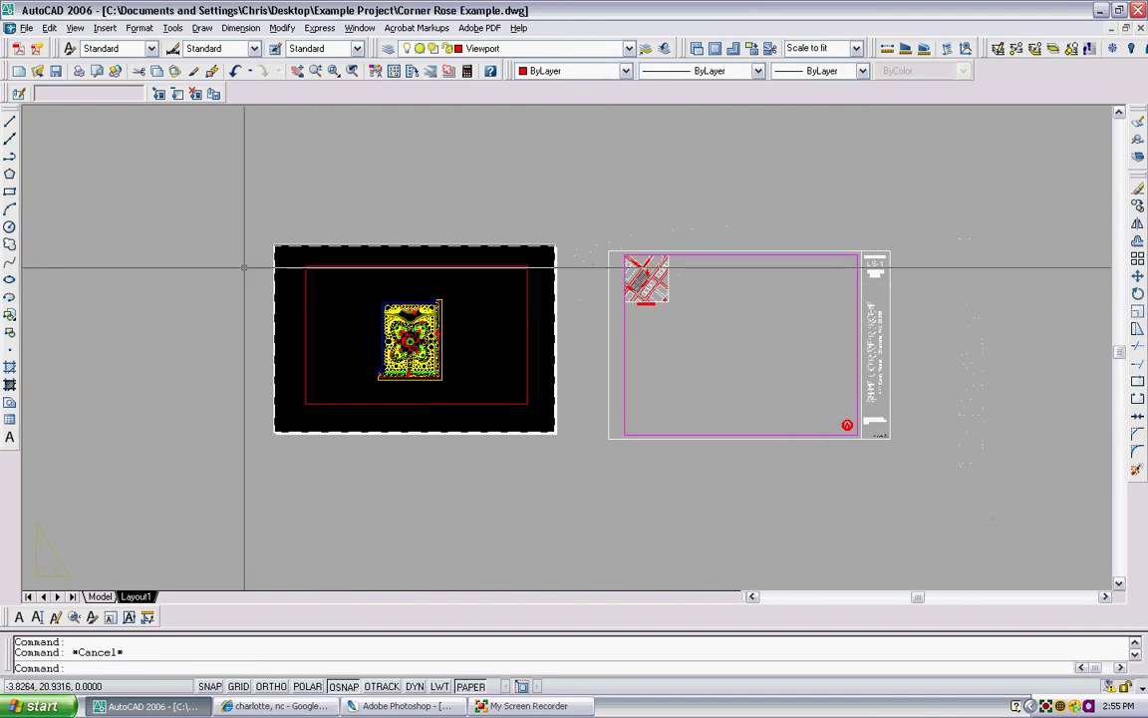
Modify Layout1's page setup to plot a window picked around the pasted title block's outer border, with the plot centered.
left_click(27, 28)
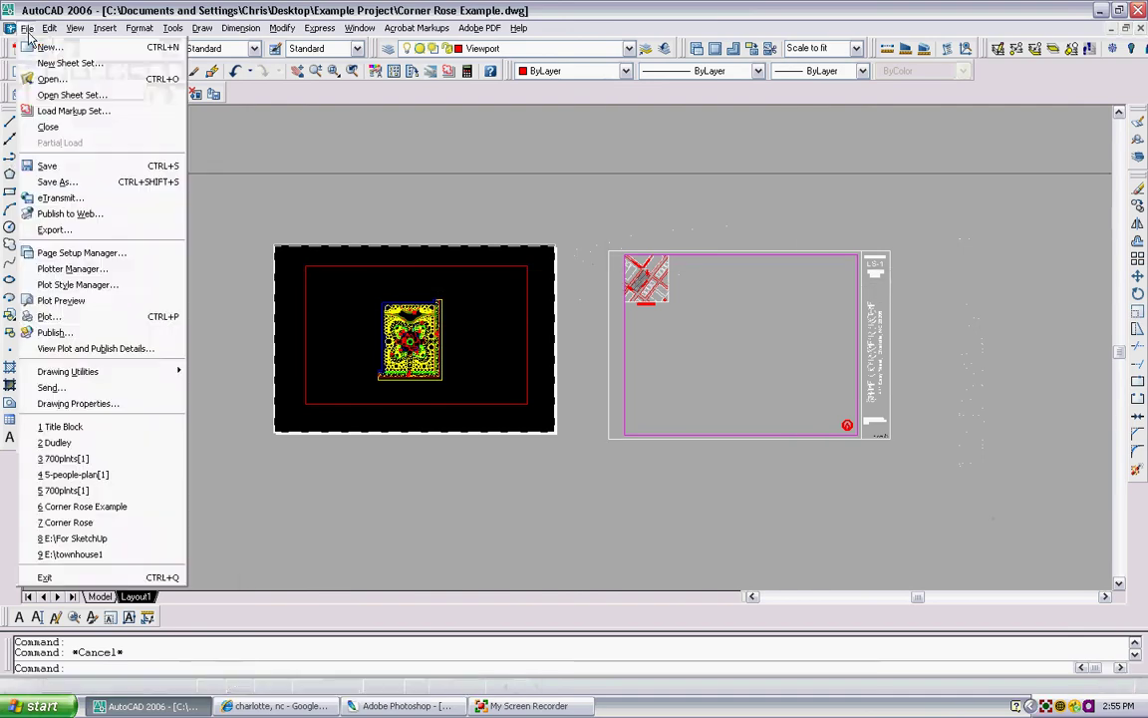
left_click(69, 250)
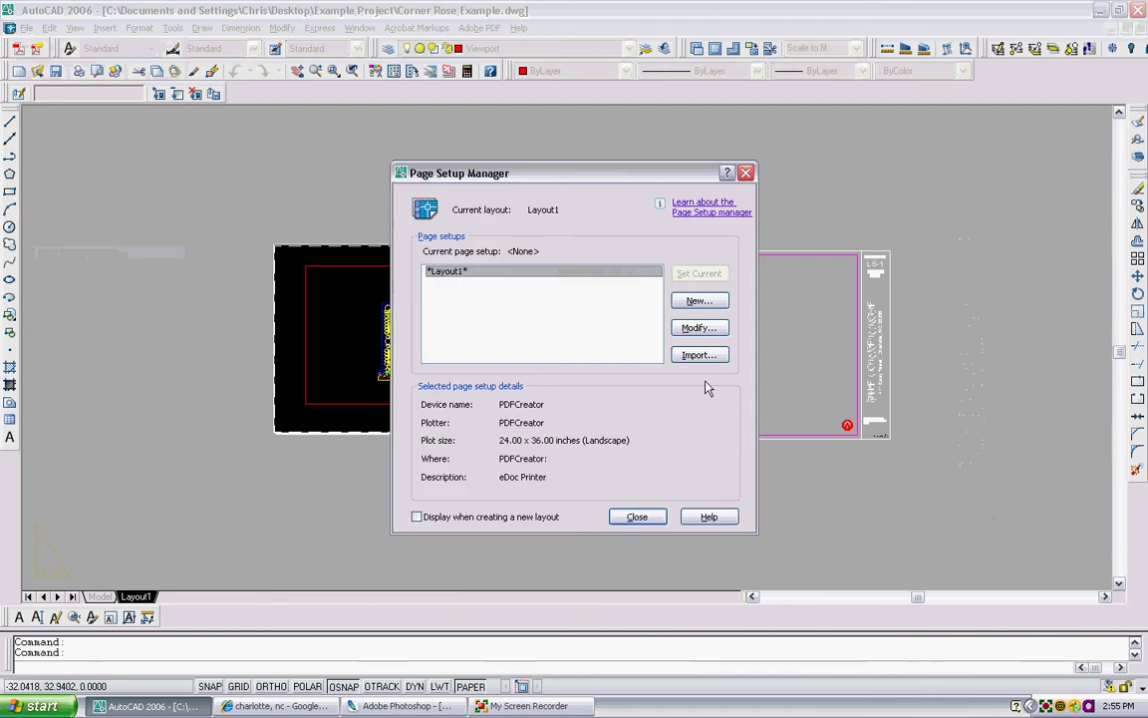
left_click(700, 331)
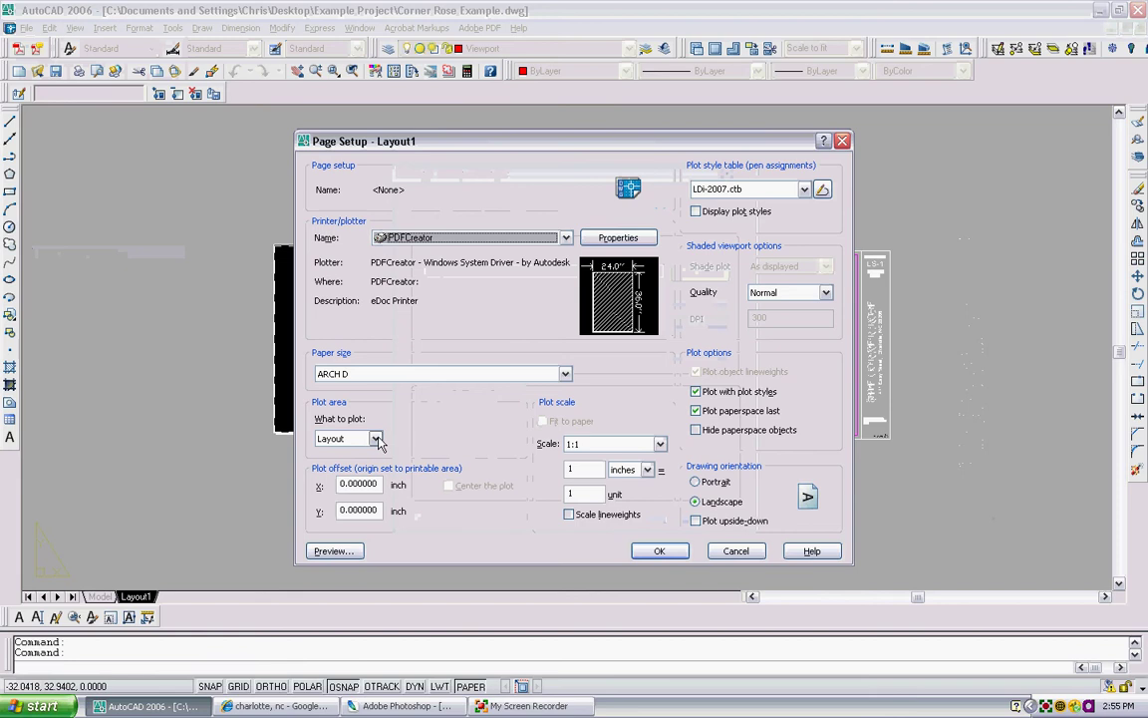
left_click(376, 440)
left_click(340, 478)
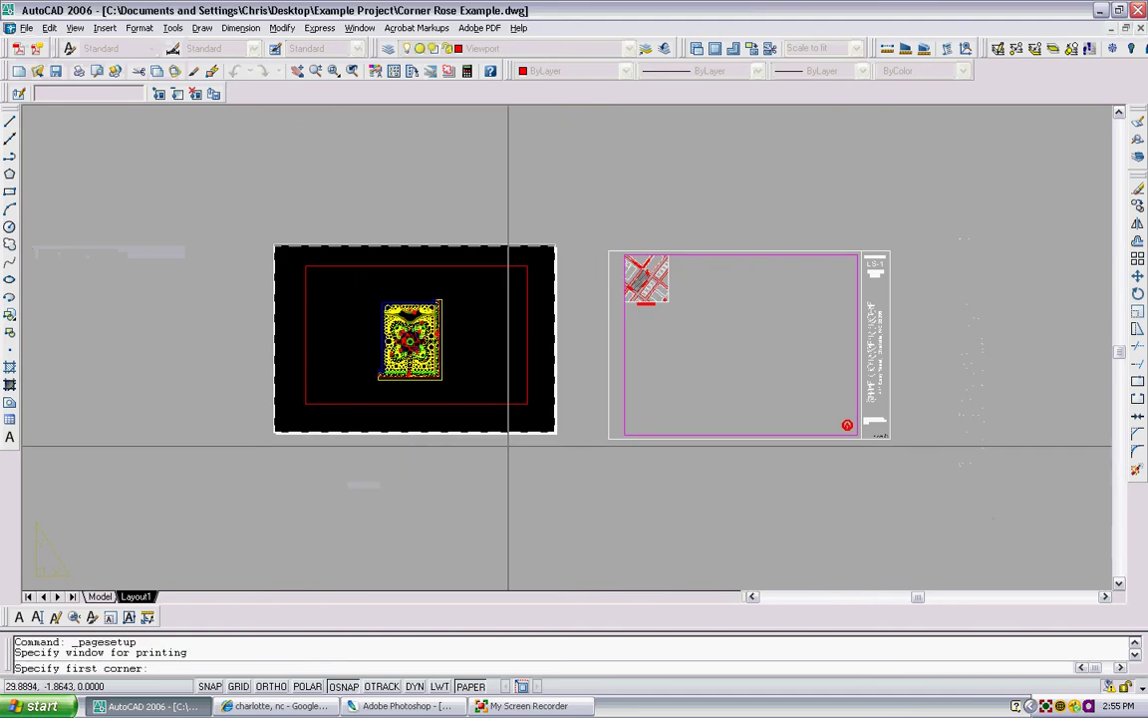
left_click(608, 251)
scroll(887, 437, "up", 7)
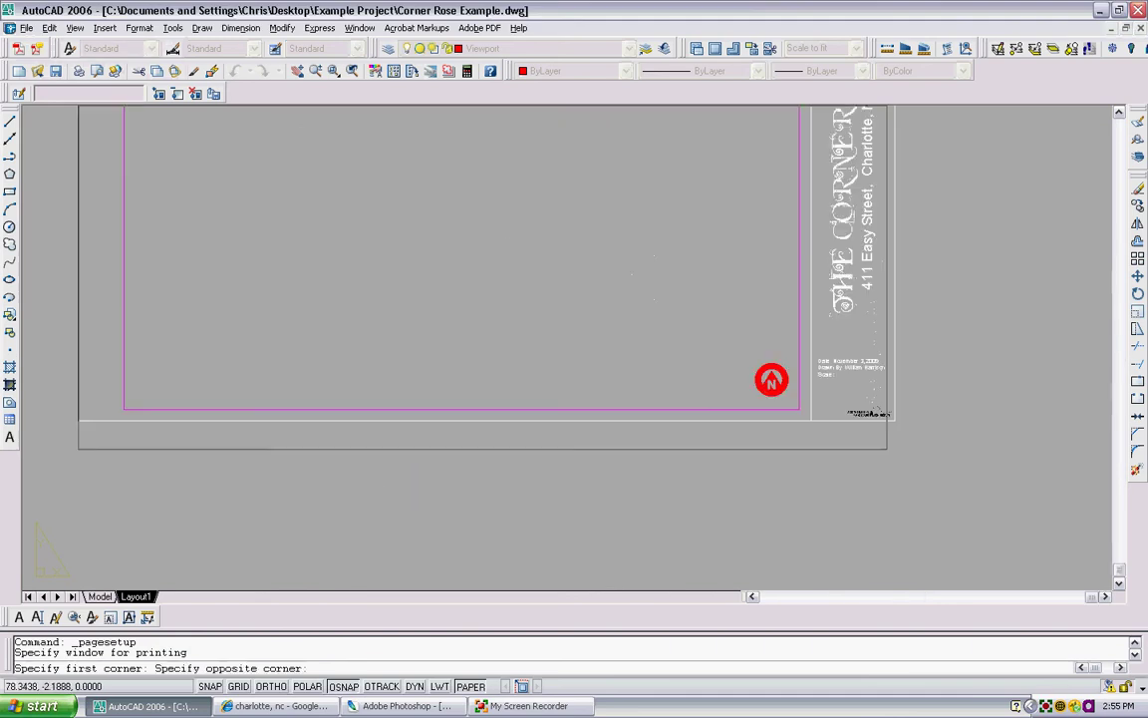
left_click(896, 405)
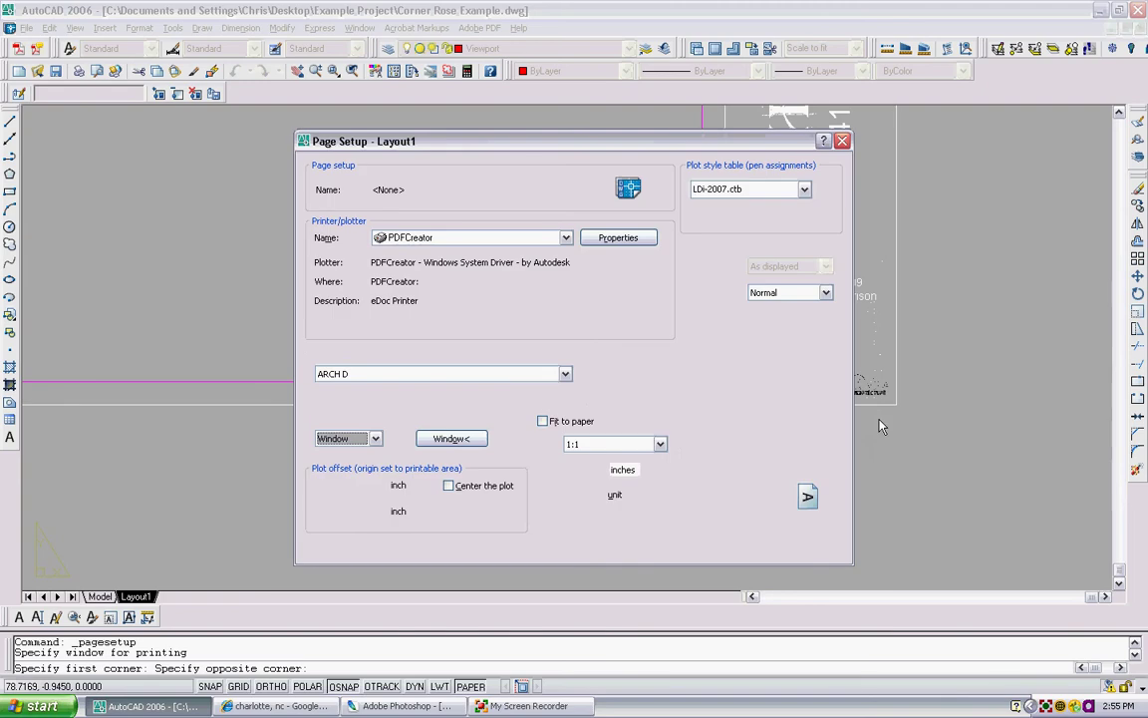
left_click(448, 486)
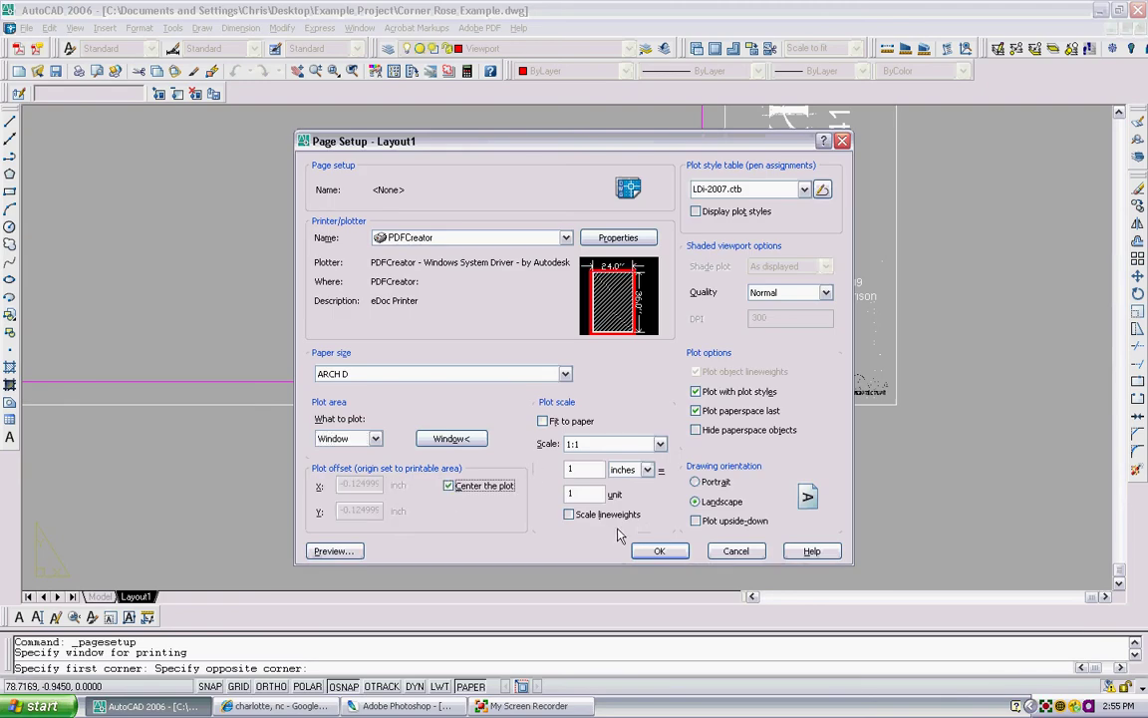
left_click(656, 555)
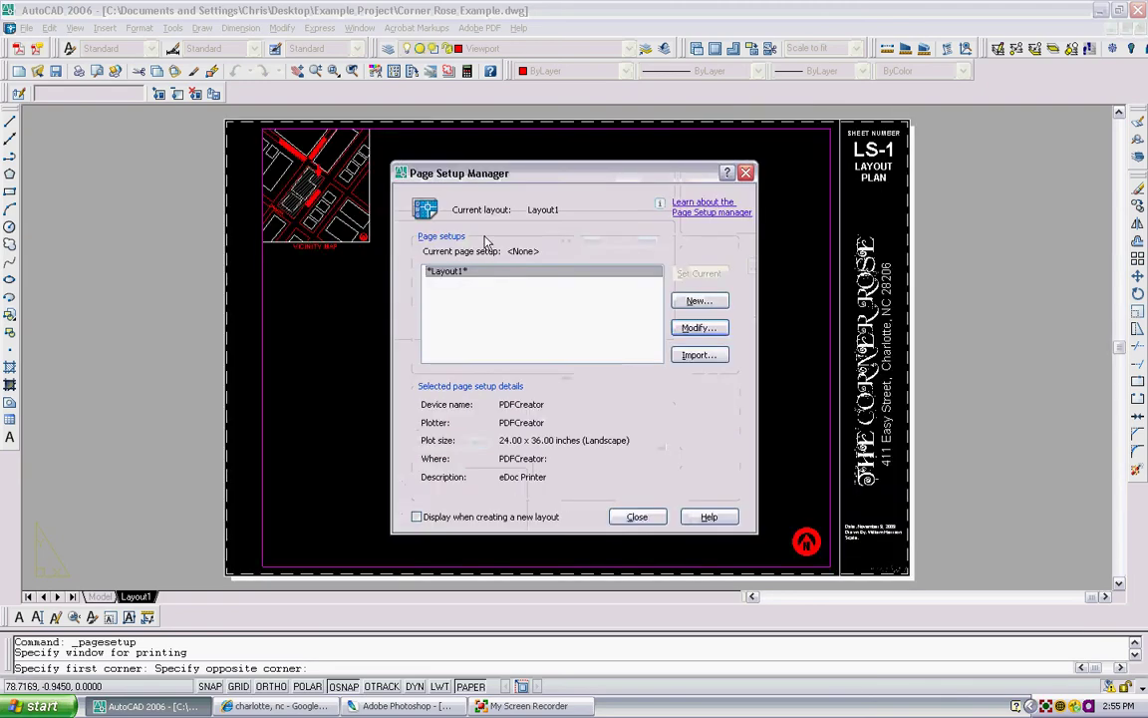
left_click(637, 516)
Compare the title block's outer border with the dashed printable-area line along the sheet's upper edge and corner.
scroll(589, 372, "up", 6)
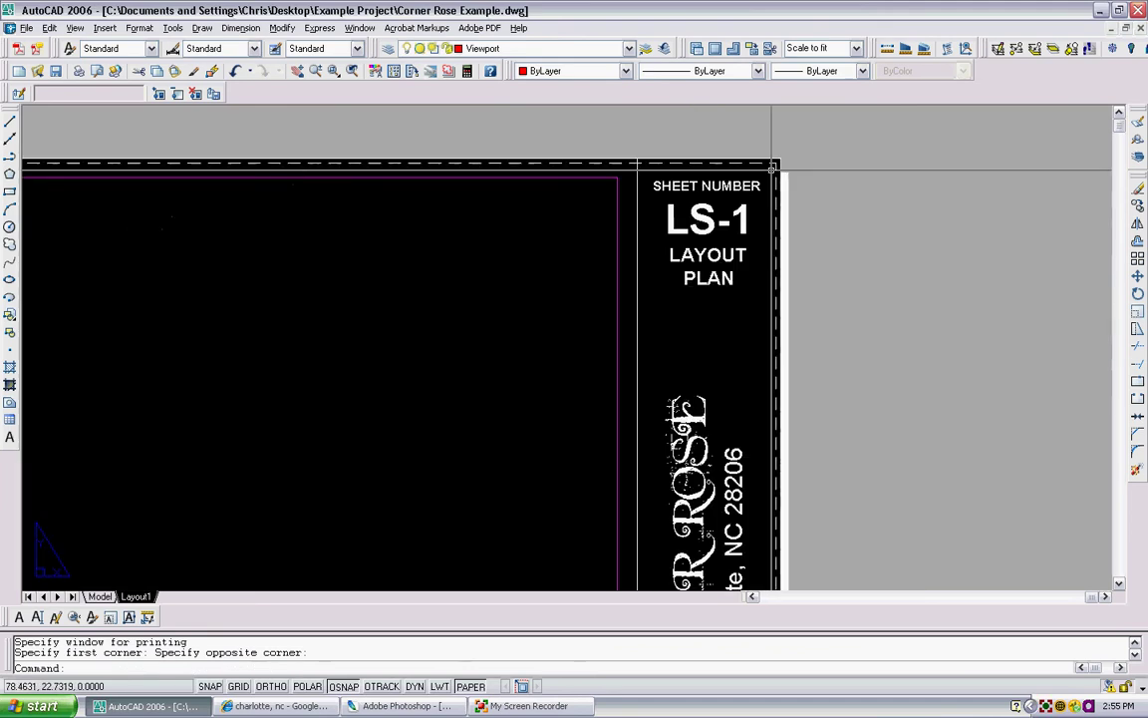
scroll(546, 165, "down", 3)
scroll(389, 180, "up", 6)
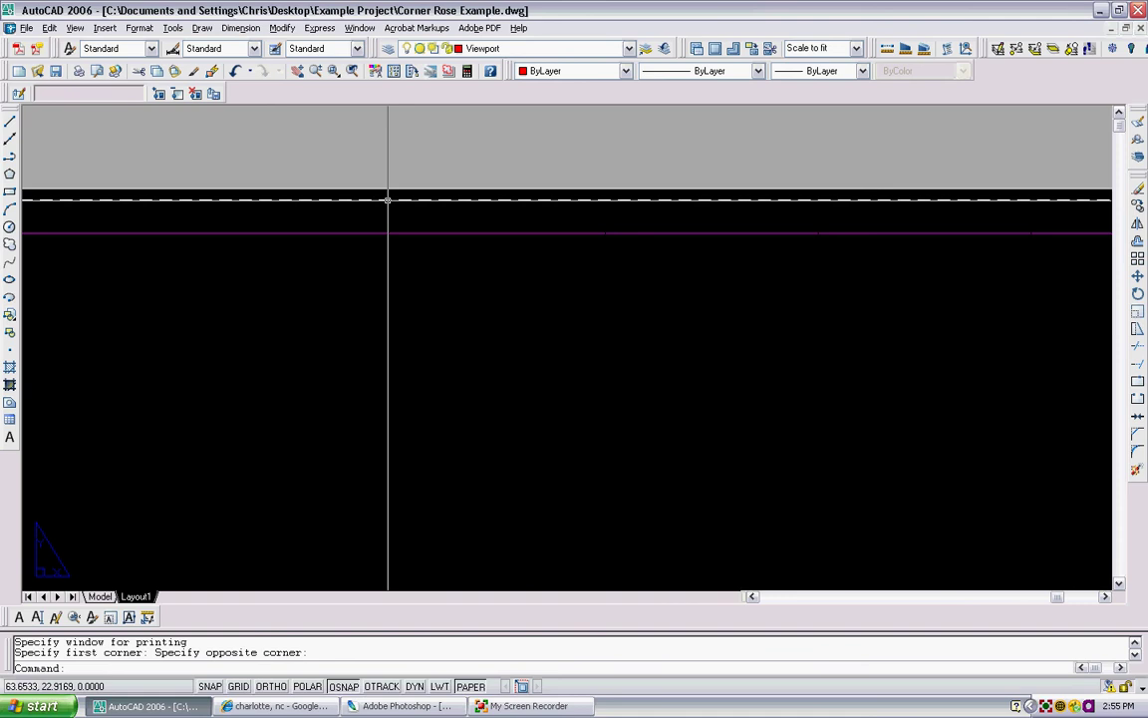
scroll(396, 204, "down", 1)
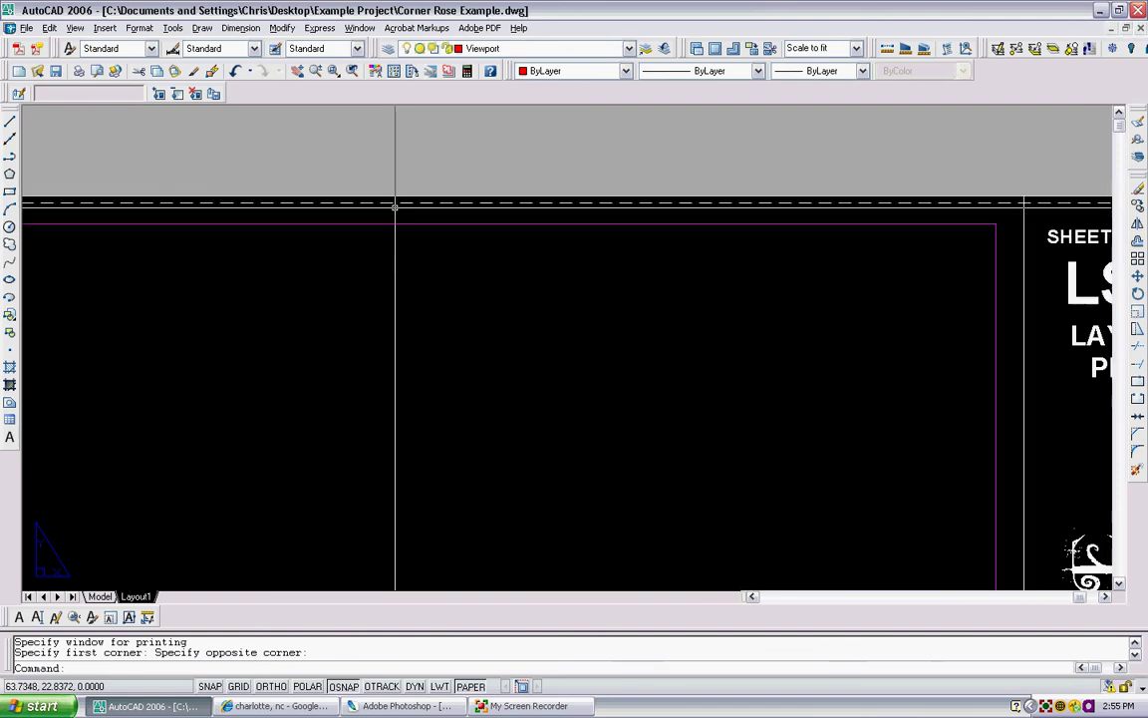
scroll(942, 198, "down", 1)
middle_click_drag(942, 198, 665, 206)
scroll(812, 195, "up", 3)
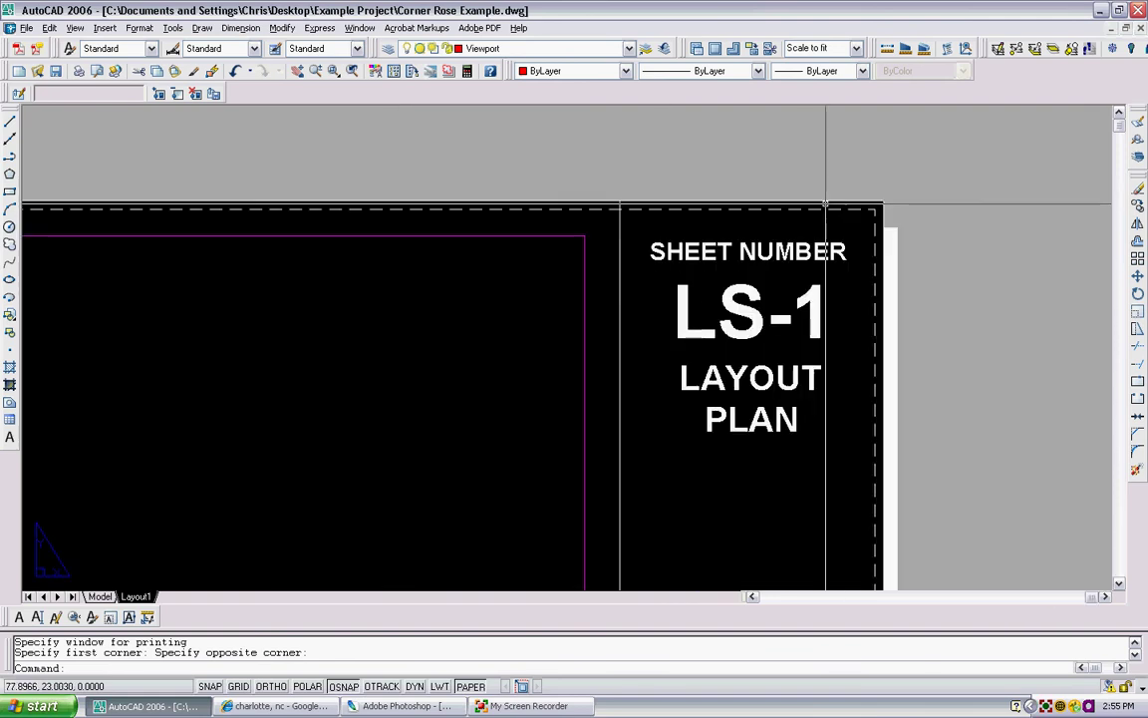
middle_click_drag(825, 194, 651, 194)
scroll(650, 194, "up", 3)
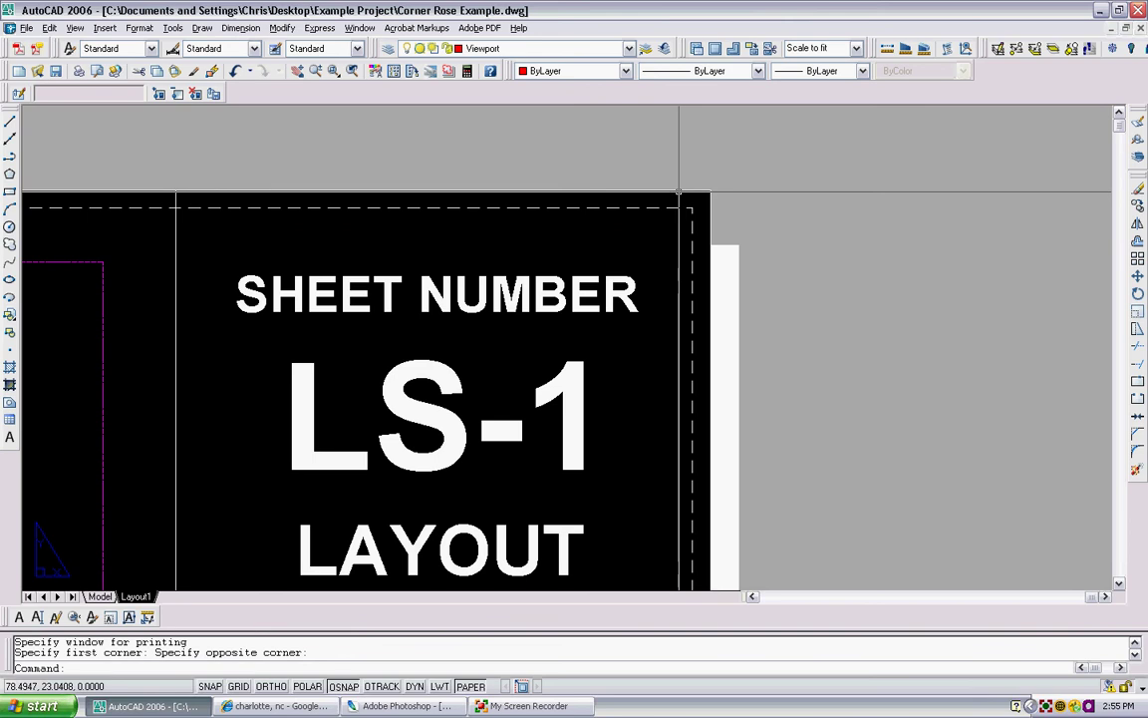
left_click(679, 189)
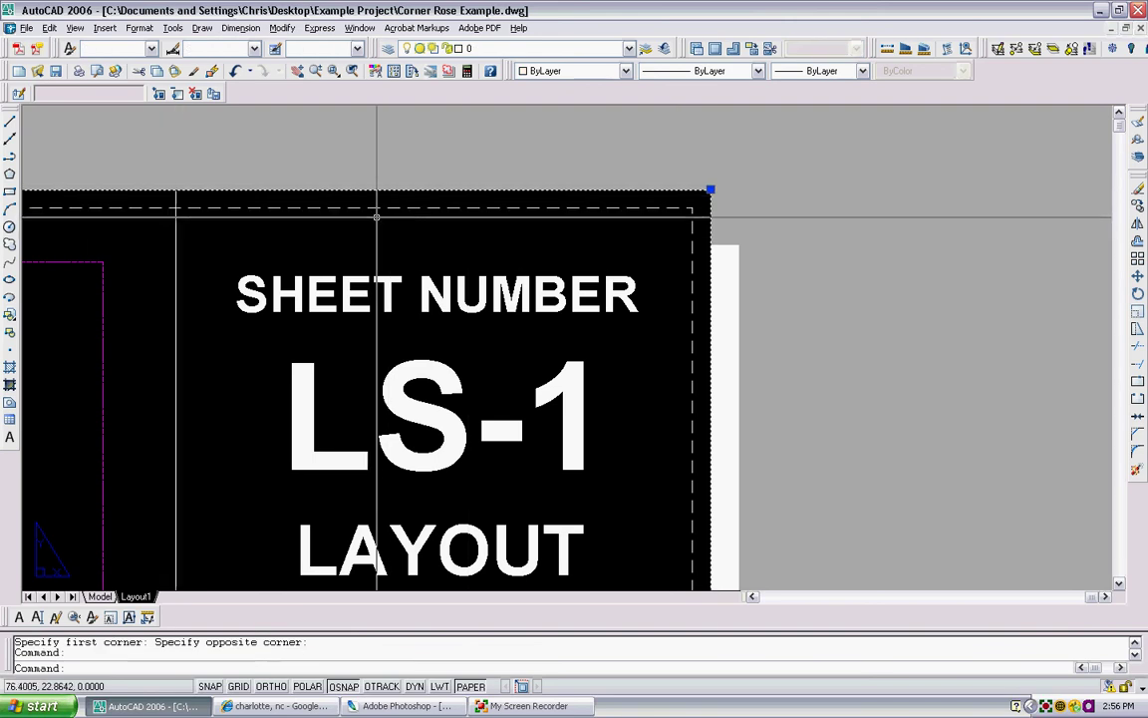
key("Escape")
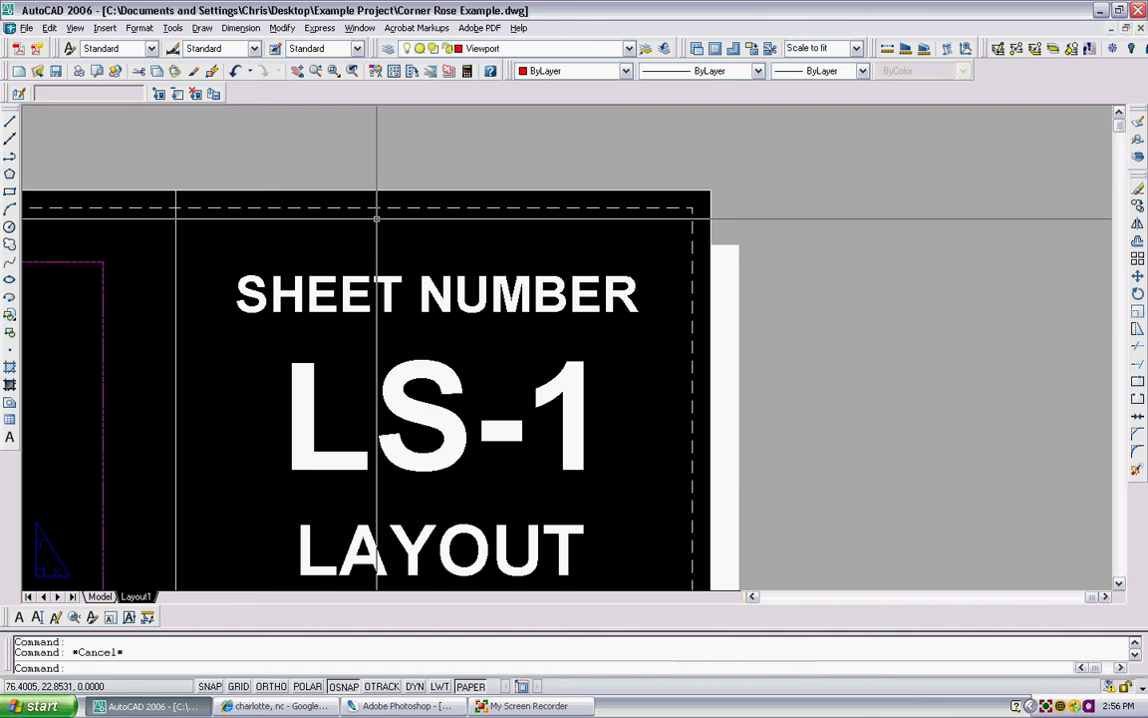
Offset the title block's outer border inward with the Through option so the copy follows the dashed printable-area line.
type("o")
key("Return")
type("t")
key("Return")
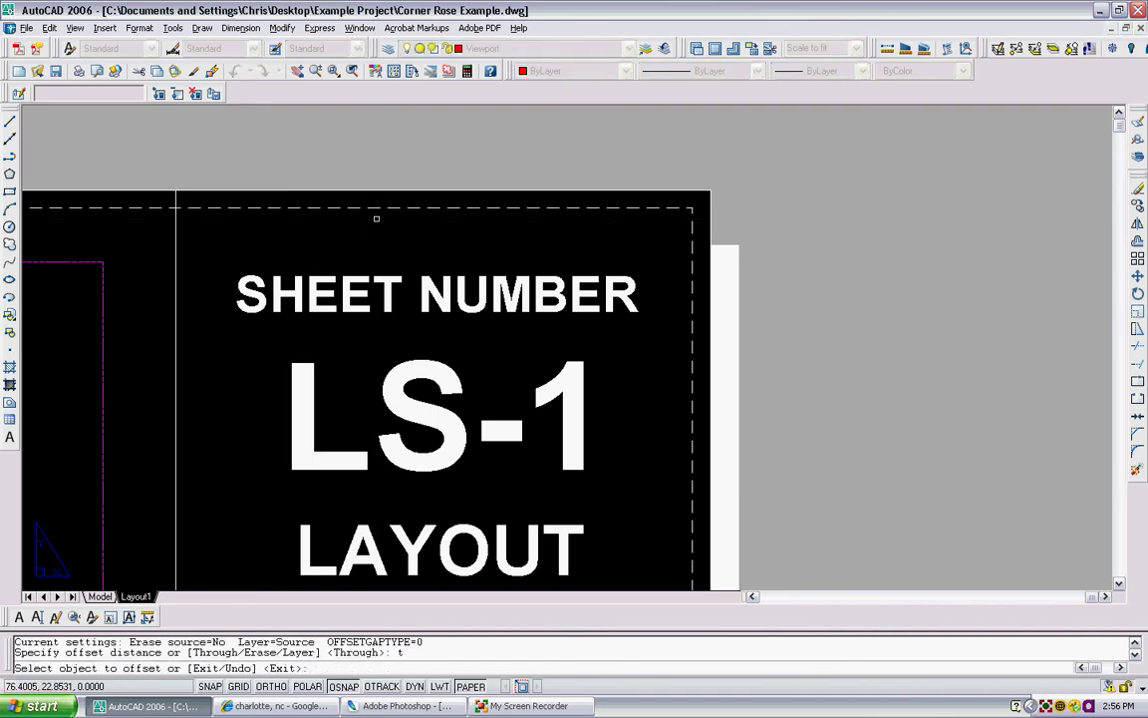
left_click(372, 191)
scroll(372, 192, "up", 4)
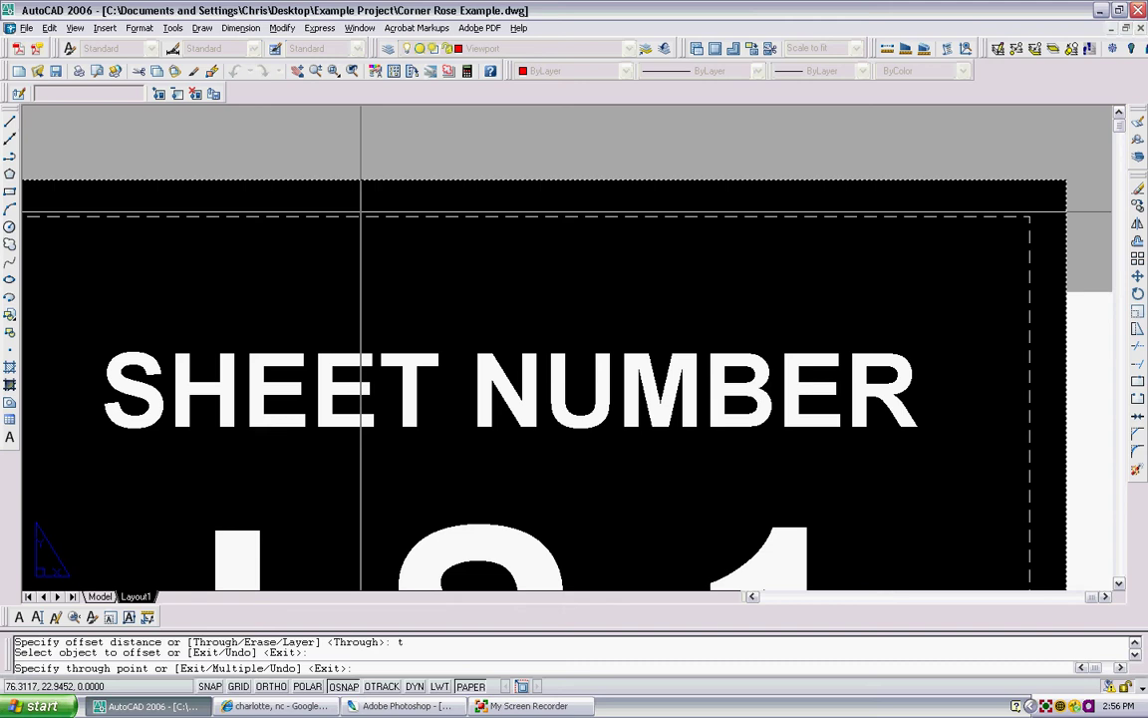
left_click(399, 188)
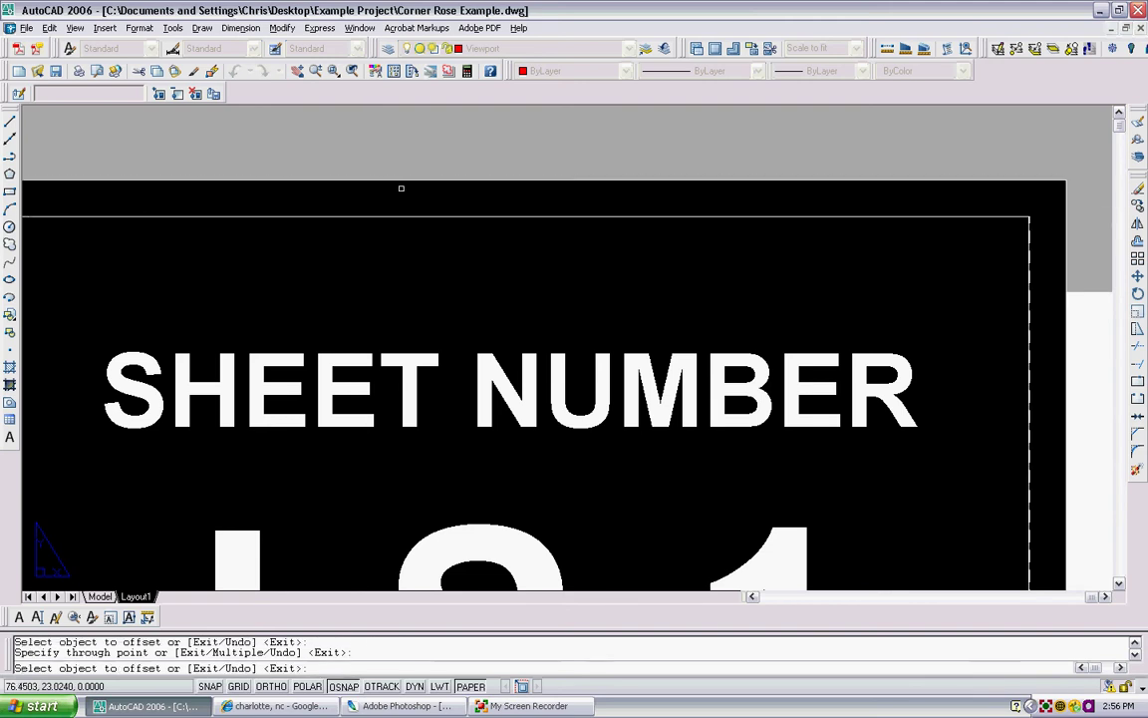
scroll(410, 184, "down", 5)
scroll(292, 183, "up", 3)
key("Escape")
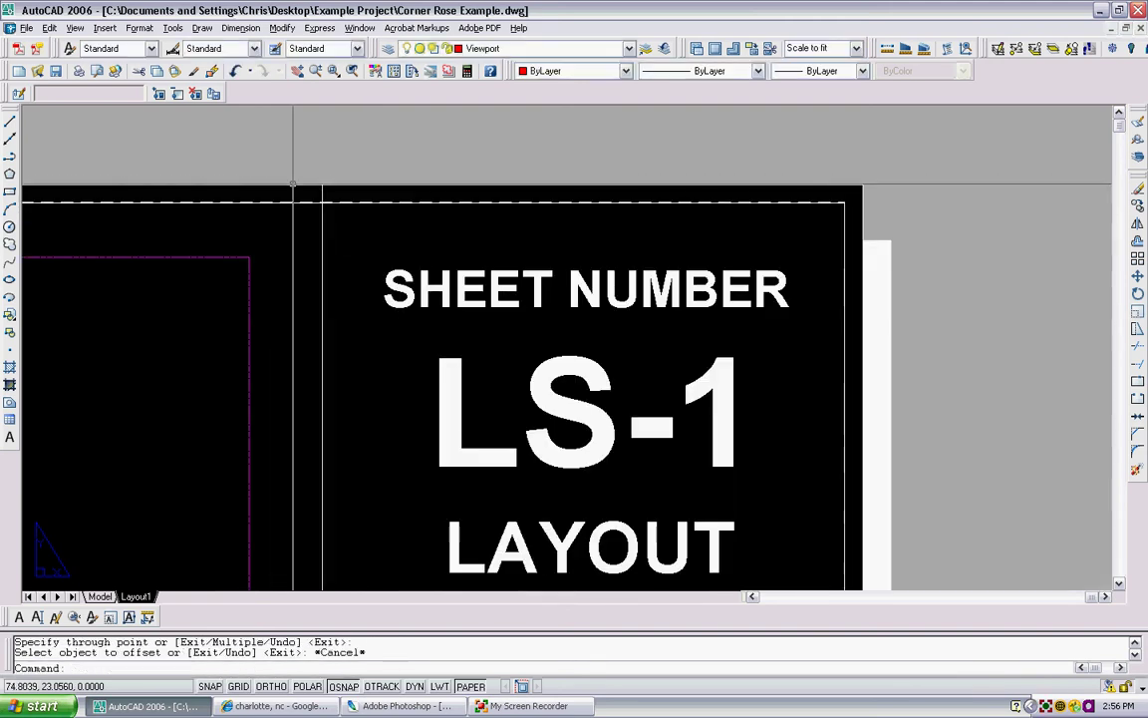
Trim the upper end of the title block's vertical dividing line to the new inner border.
type("tr")
key("Return")
scroll(292, 184, "up", 2)
left_click(359, 221)
left_click(326, 194)
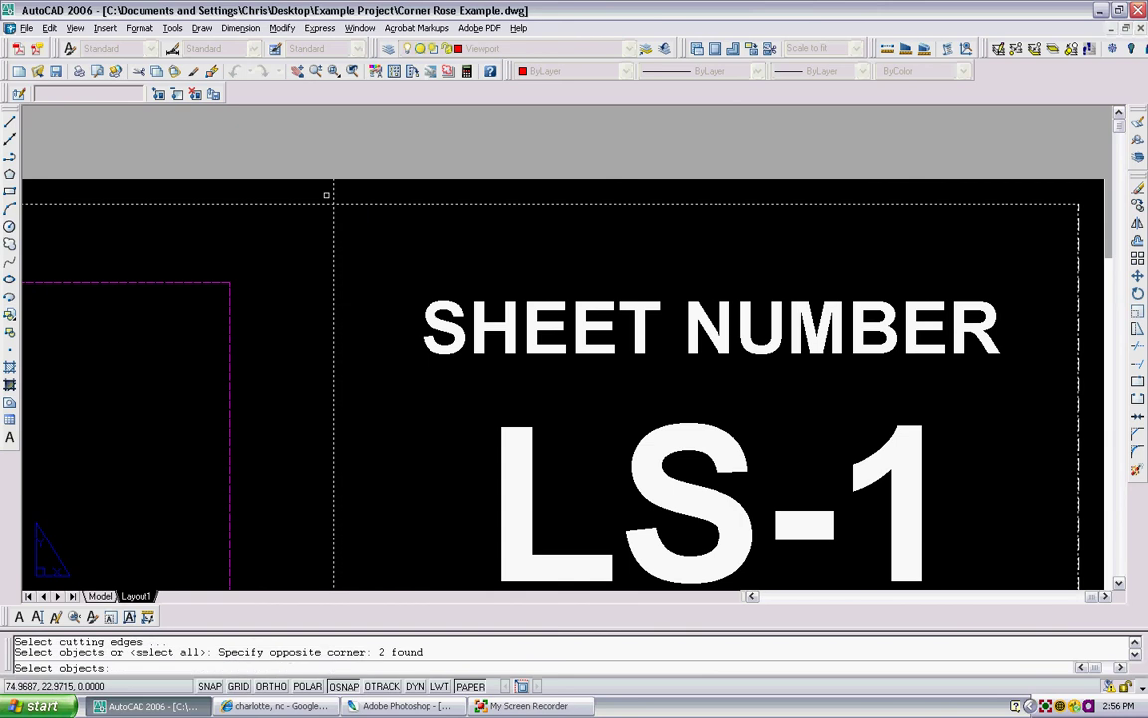
key("Return")
key("Return")
Trim the lower end of the title block's vertical dividing line to the new inner border.
scroll(353, 203, "down", 3)
middle_click_drag(445, 346, 459, 226)
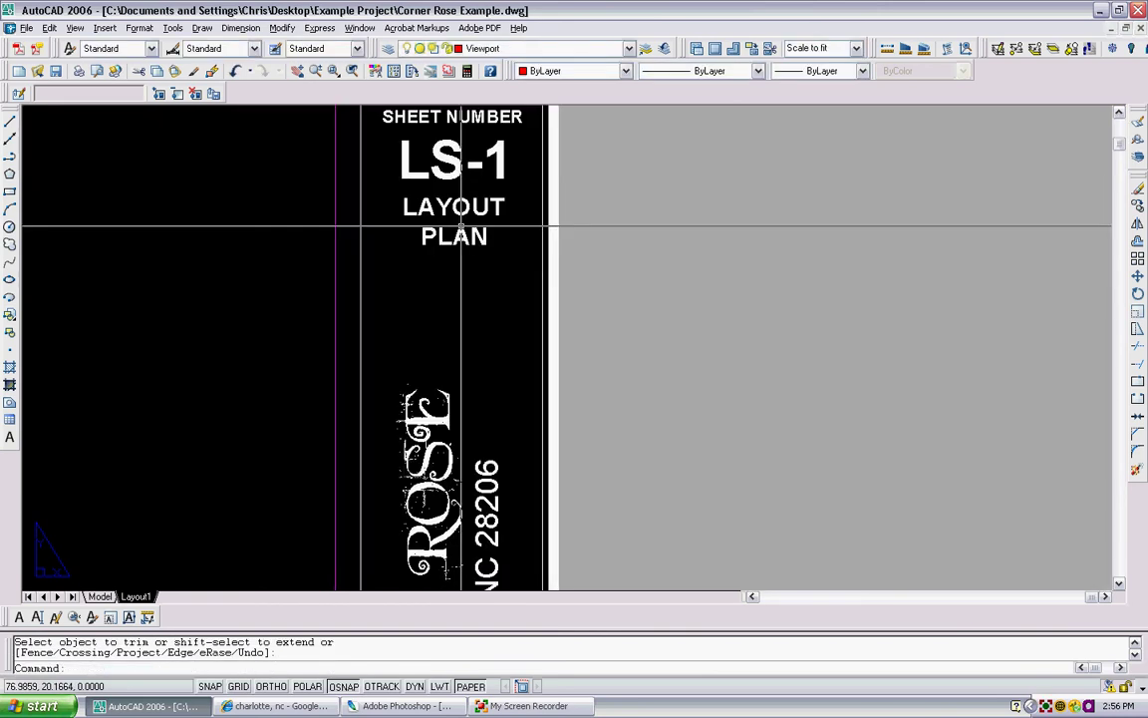
scroll(460, 226, "down", 2)
middle_click_drag(461, 297, 458, 168)
scroll(426, 481, "up", 2)
scroll(448, 410, "up", 4)
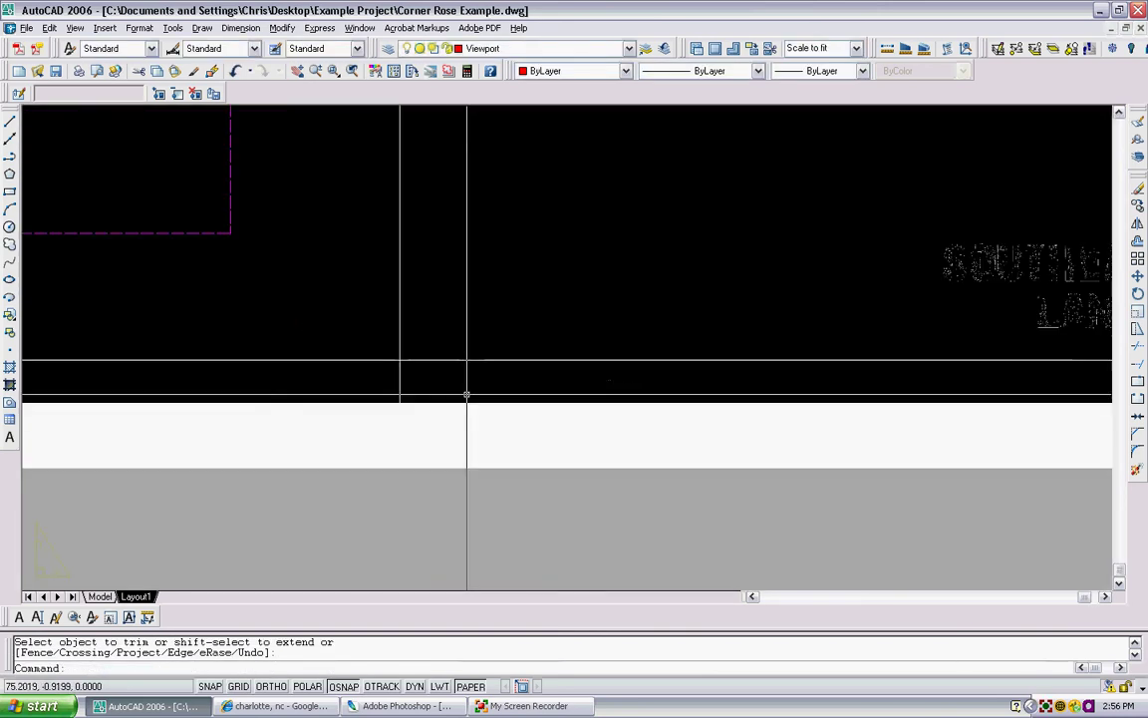
key("Return")
left_click(447, 366)
left_click(426, 364)
key("Return")
key("Escape")
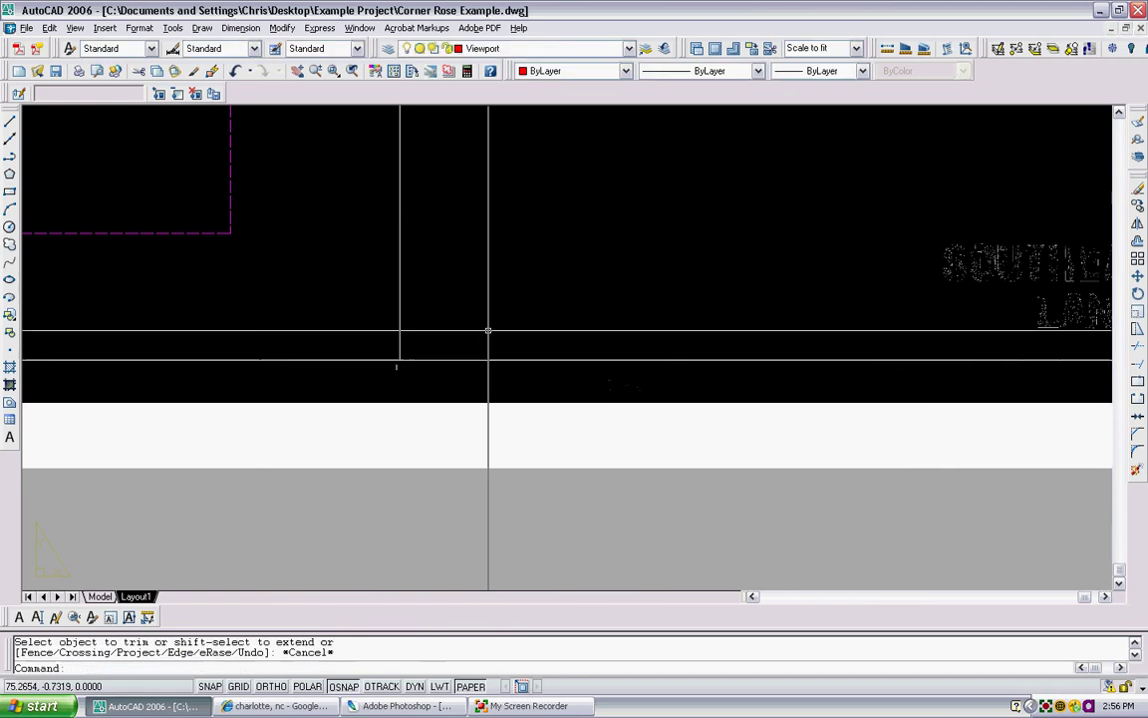
Check the trimmed title block and magenta boundary line, and regenerate the layout display.
scroll(487, 330, "down", 3)
middle_click_drag(609, 264, 584, 380)
scroll(584, 380, "down", 3)
scroll(553, 425, "up", 3)
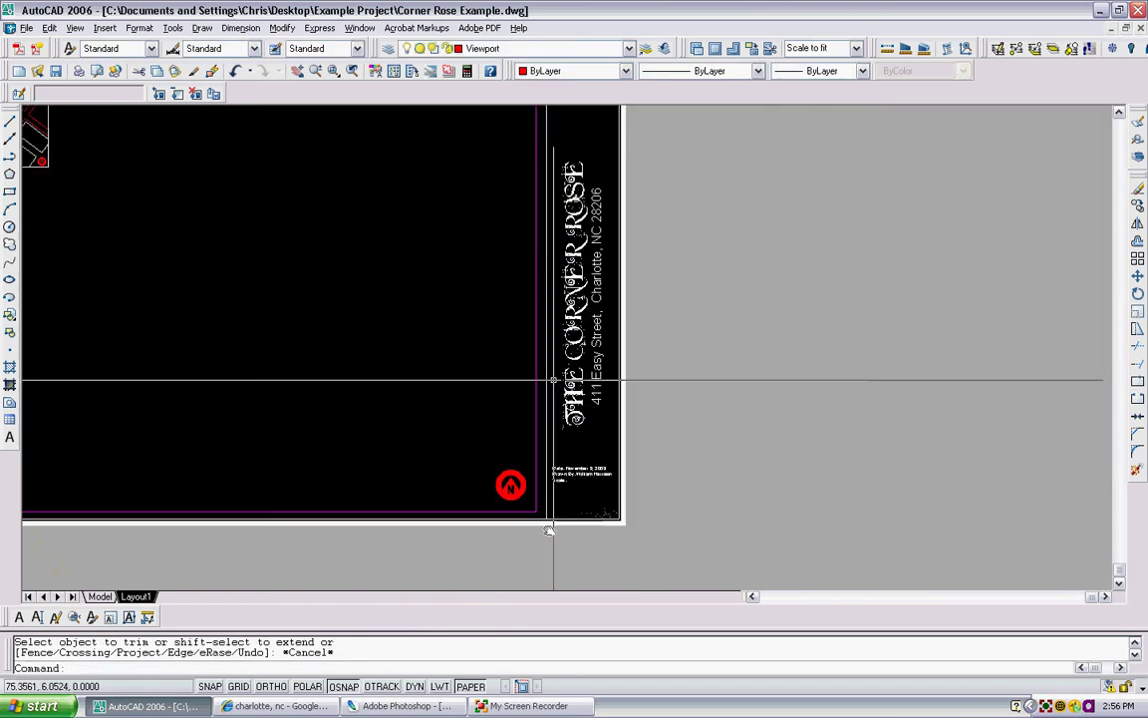
scroll(625, 233, "up", 2)
key("Escape")
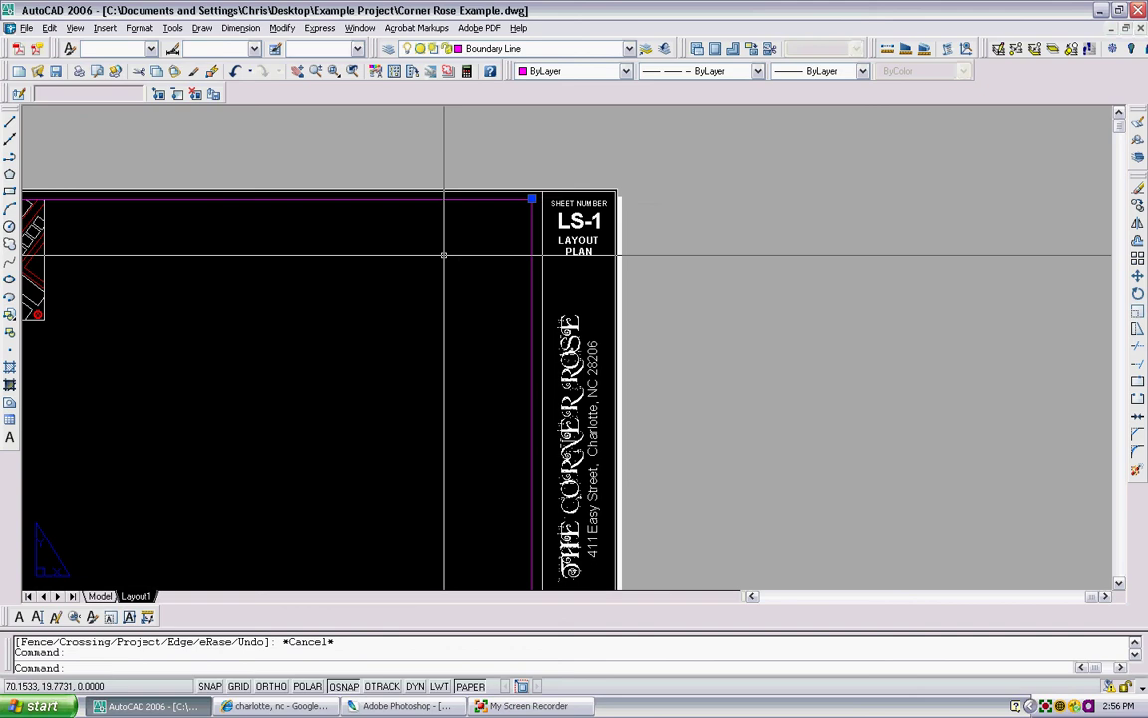
scroll(515, 246, "down", 3)
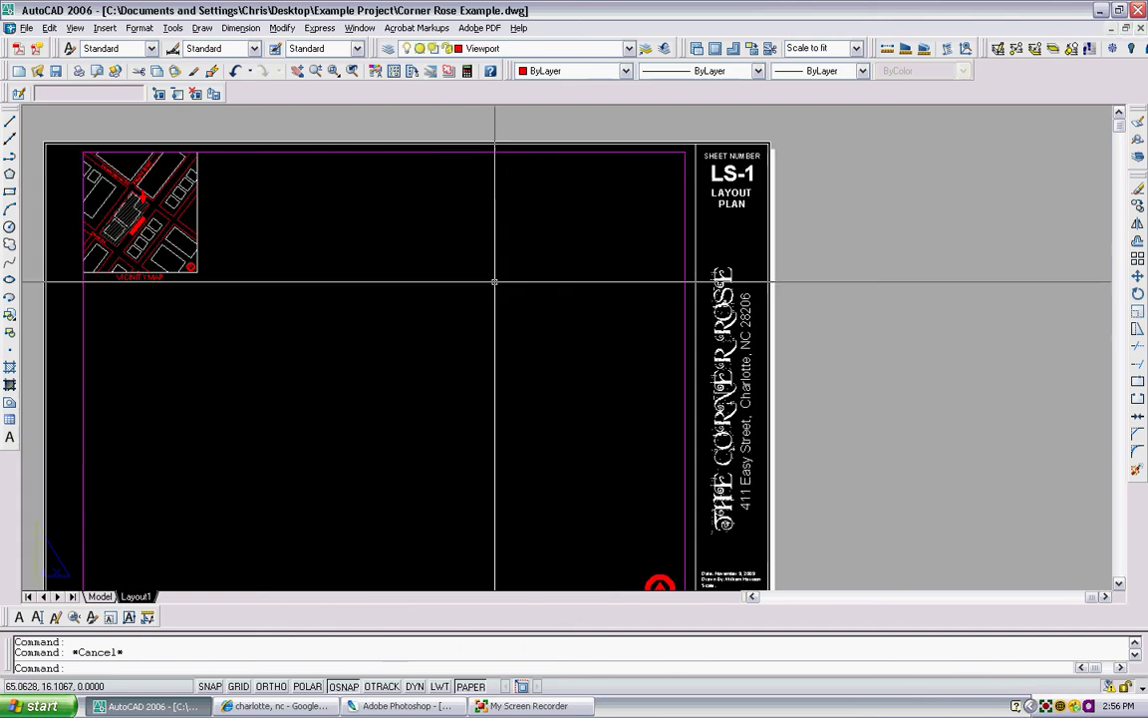
type("re")
key("Return")
scroll(474, 294, "down", 2)
scroll(475, 294, "up", 5)
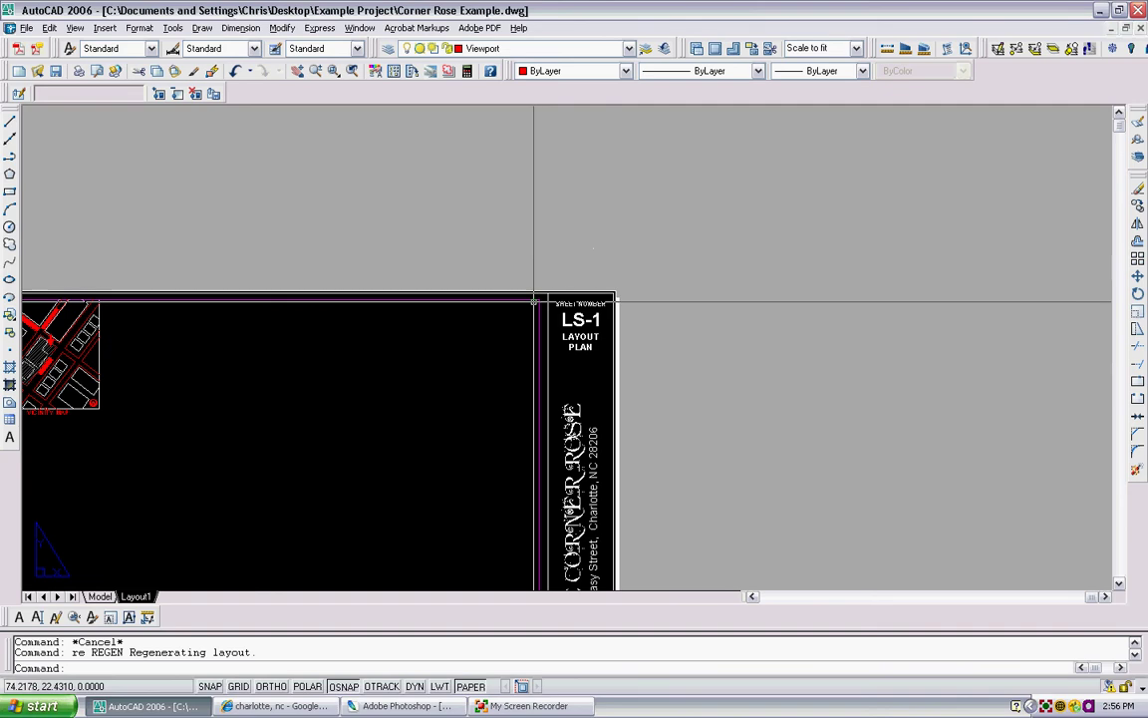
Match the properties of the title block's outermost border to the magenta boundary line.
left_click(535, 300)
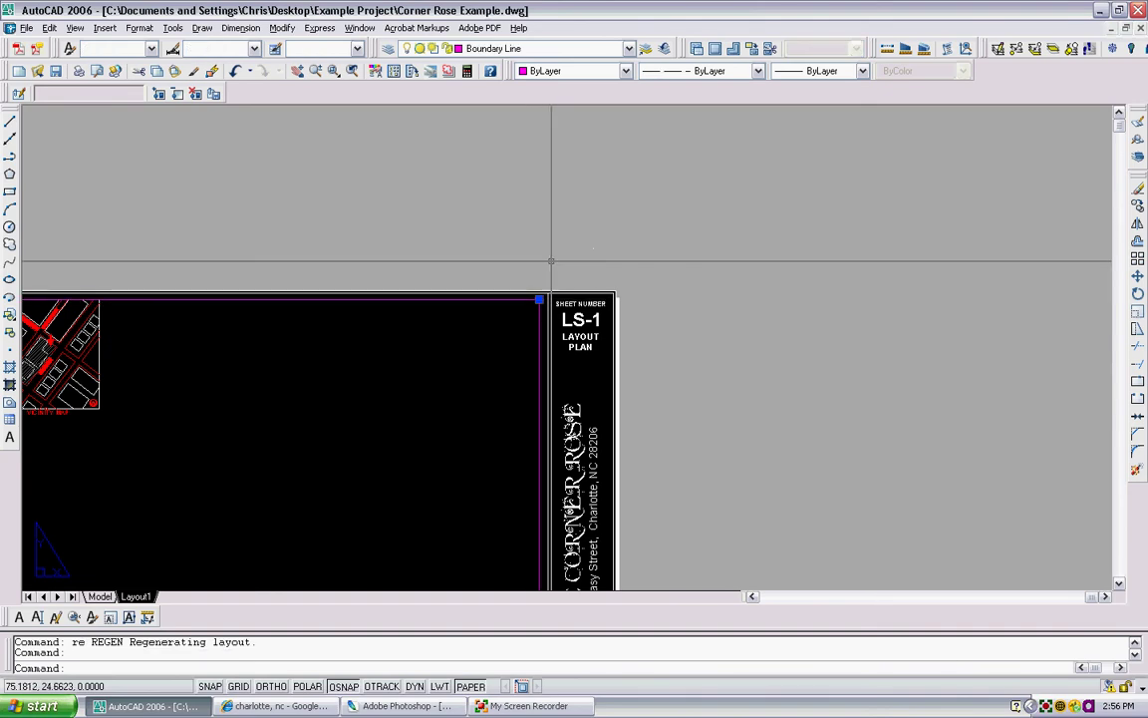
key("Escape")
type("ma")
key("Return")
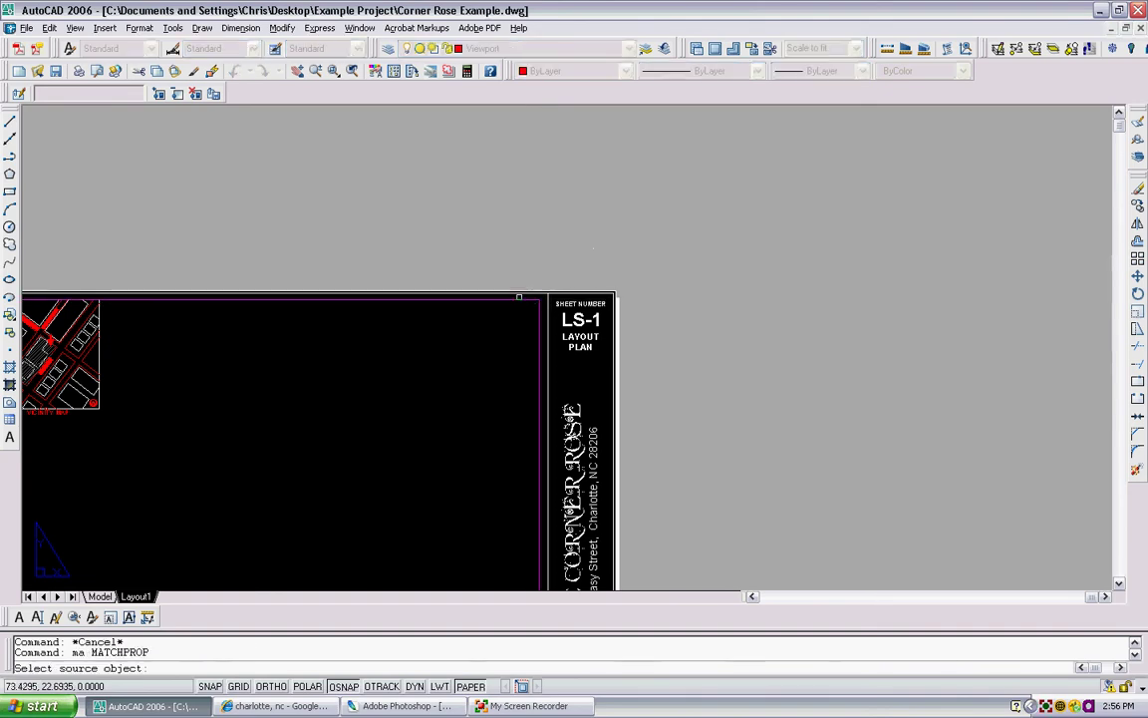
left_click(524, 293)
scroll(531, 287, "up", 6)
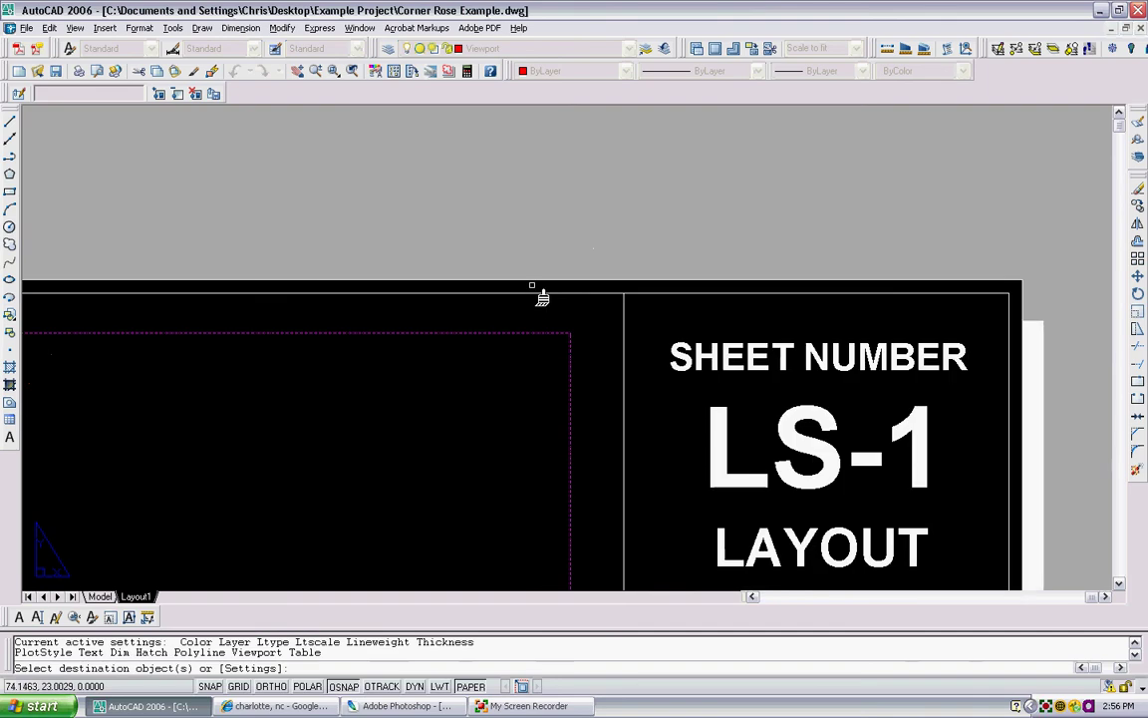
left_click(538, 287)
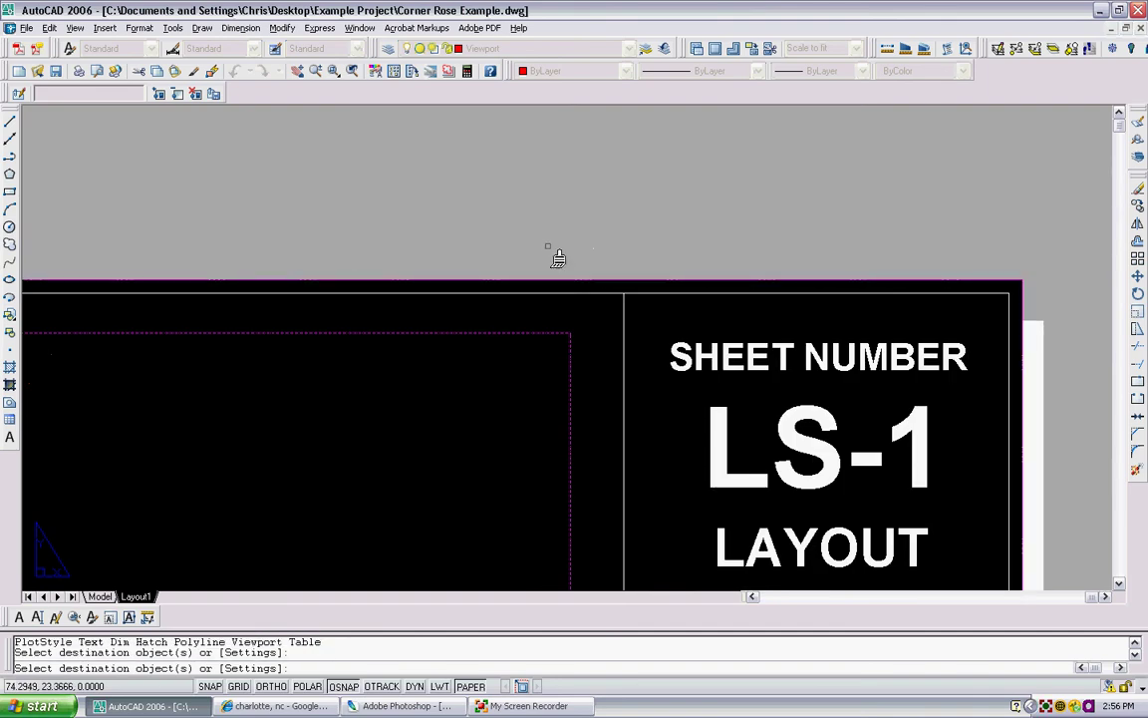
key("Escape")
scroll(624, 191, "down", 5)
middle_click_drag(624, 192, 675, 149)
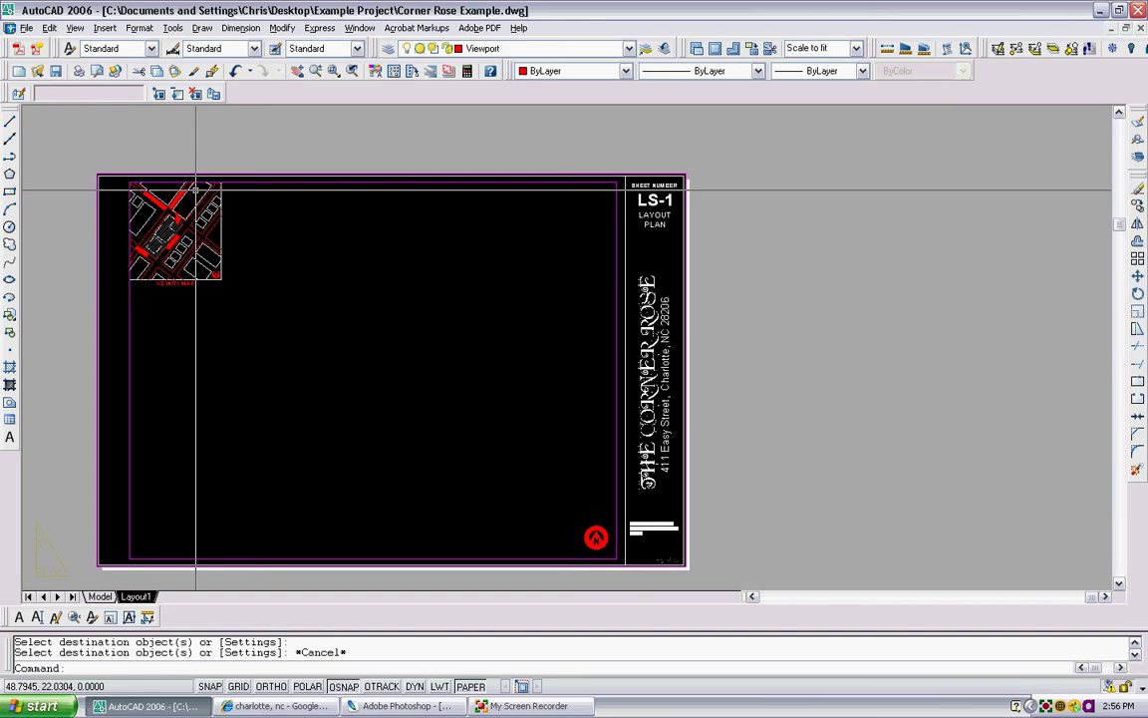
Move the garden plan viewport from beside the sheet onto the title block's drawing area.
scroll(569, 300, "down", 2)
middle_click_drag(141, 308, 326, 304)
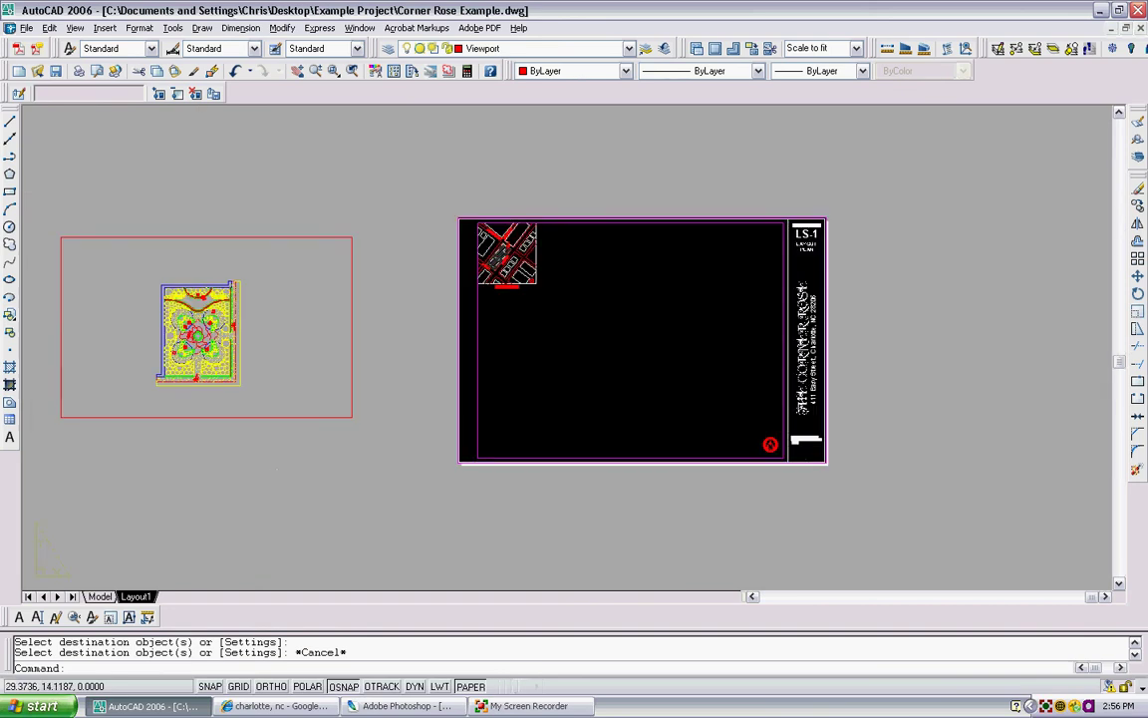
left_click(281, 253)
left_click(260, 218)
key("Escape")
type("m")
key("Return")
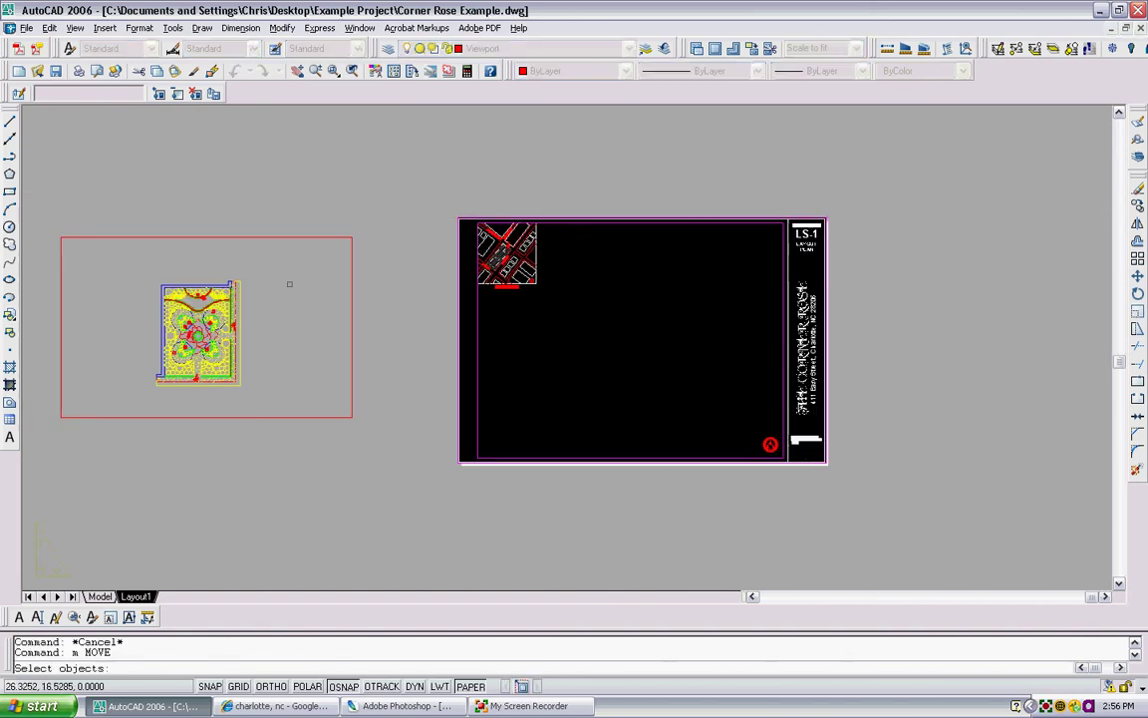
left_click(287, 282)
left_click(206, 210)
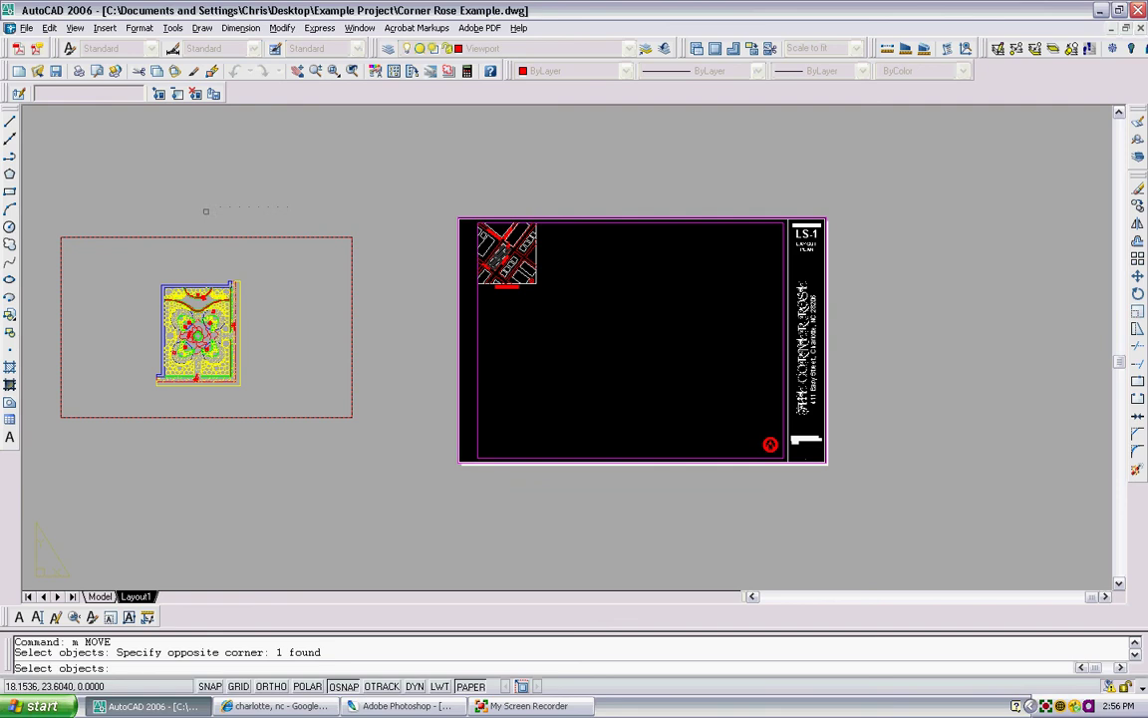
key("Return")
left_click(112, 273)
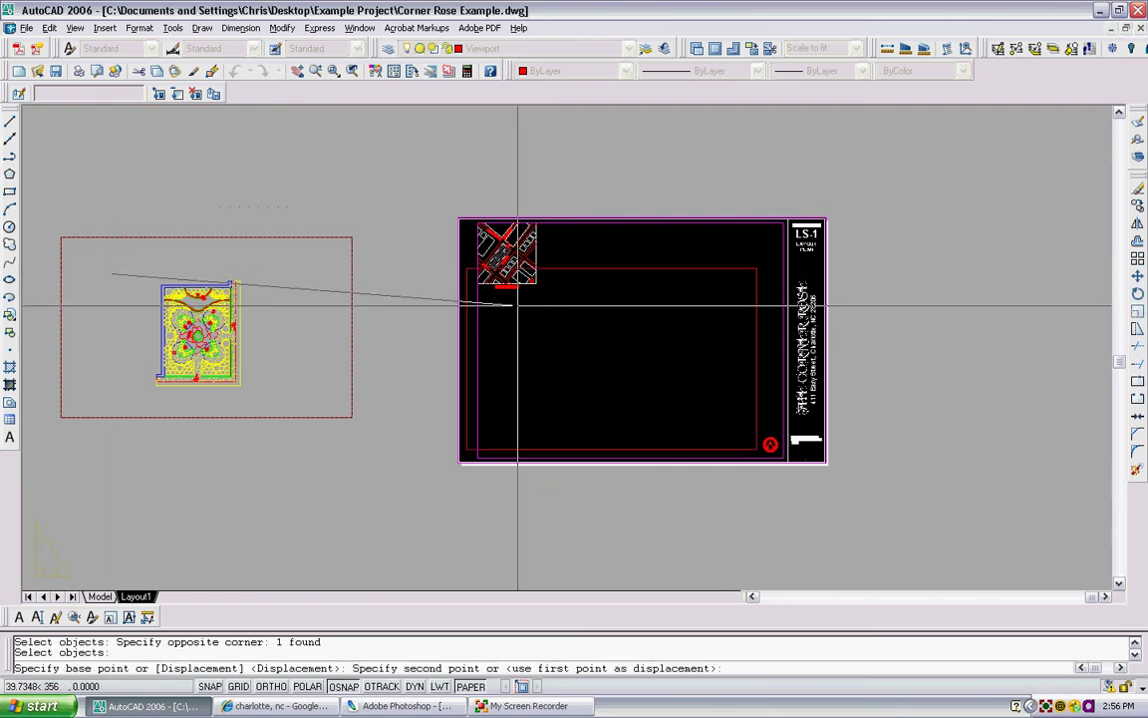
middle_click_drag(594, 295, 426, 276)
left_click(505, 294)
scroll(535, 235, "up", 2)
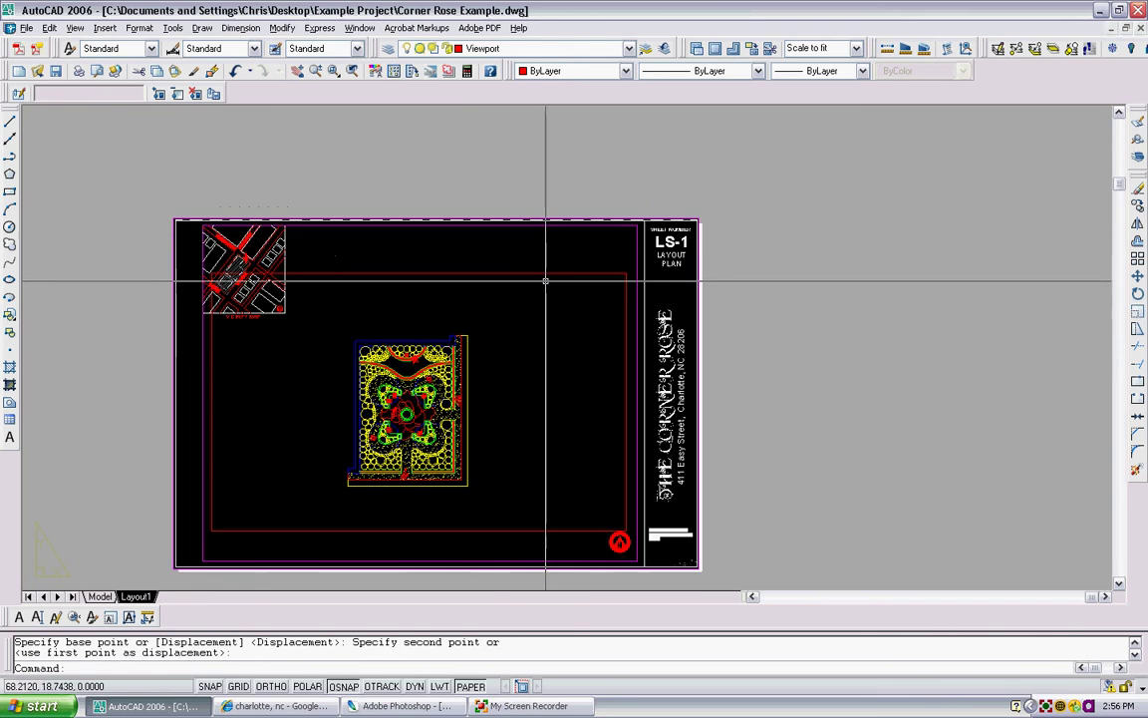
Check the Viewport layer's plot setting in the layer properties.
left_click(537, 271)
left_click(388, 47)
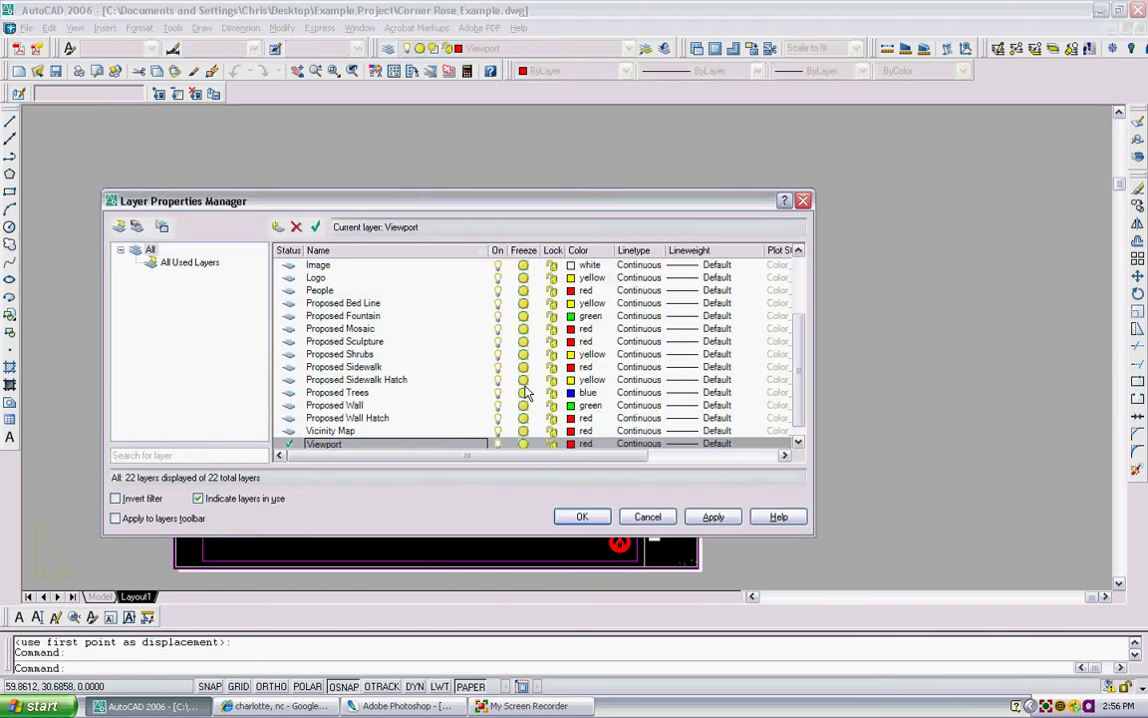
left_click_drag(385, 456, 608, 461)
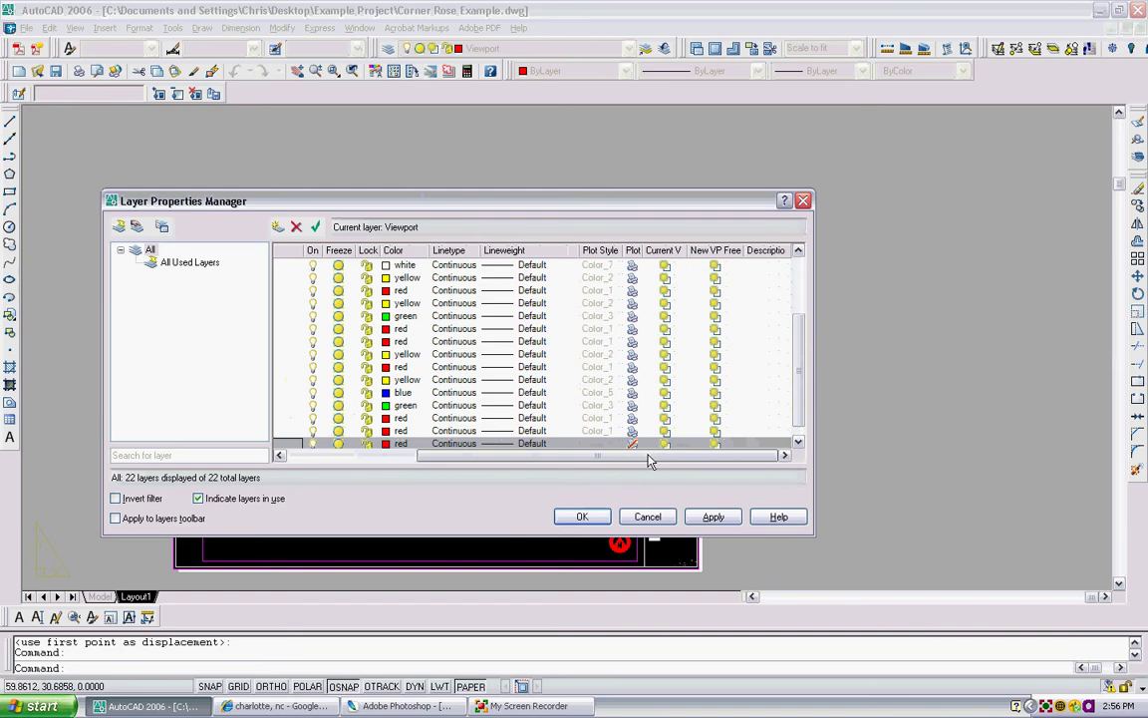
left_click(582, 516)
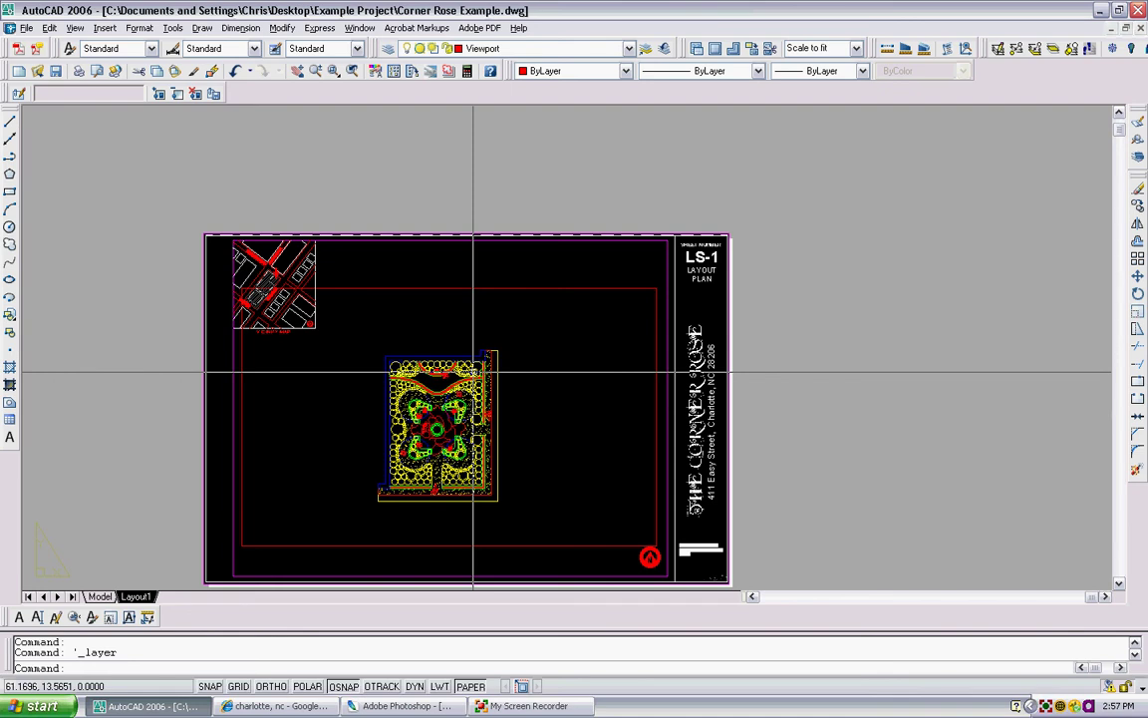
Stretch the viewport's upper-left and lower-right corners to the matching corners of the magenta boundary line.
scroll(415, 259, "up", 2)
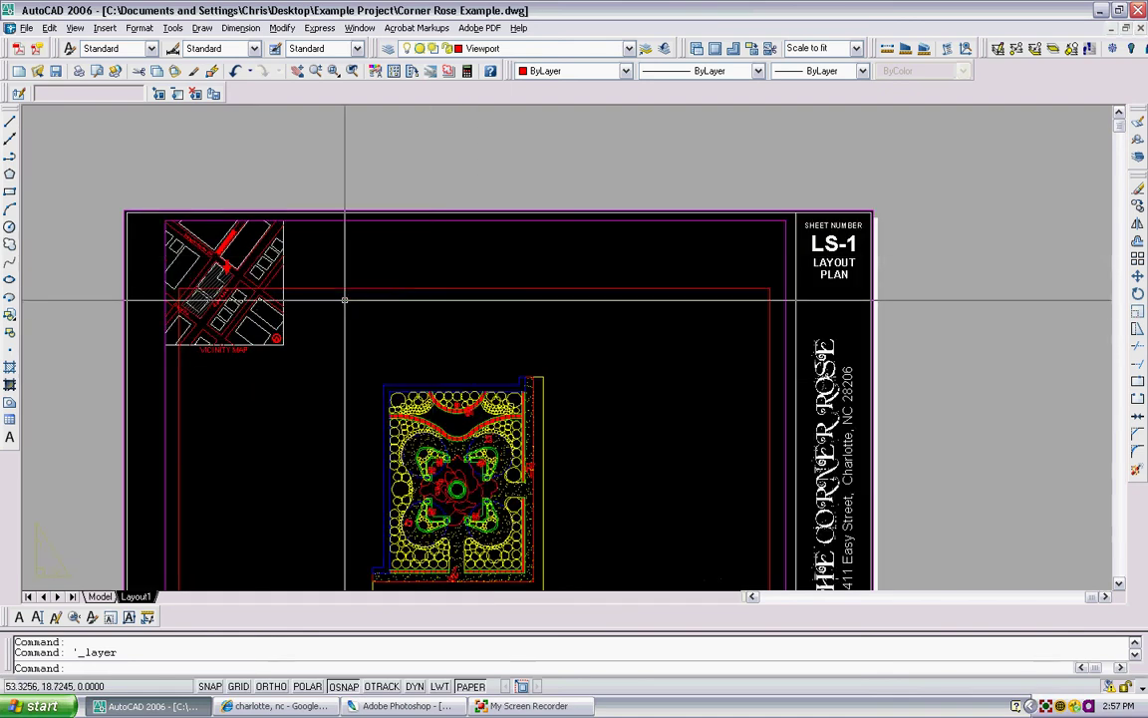
scroll(352, 289, "down", 3)
left_click(440, 287)
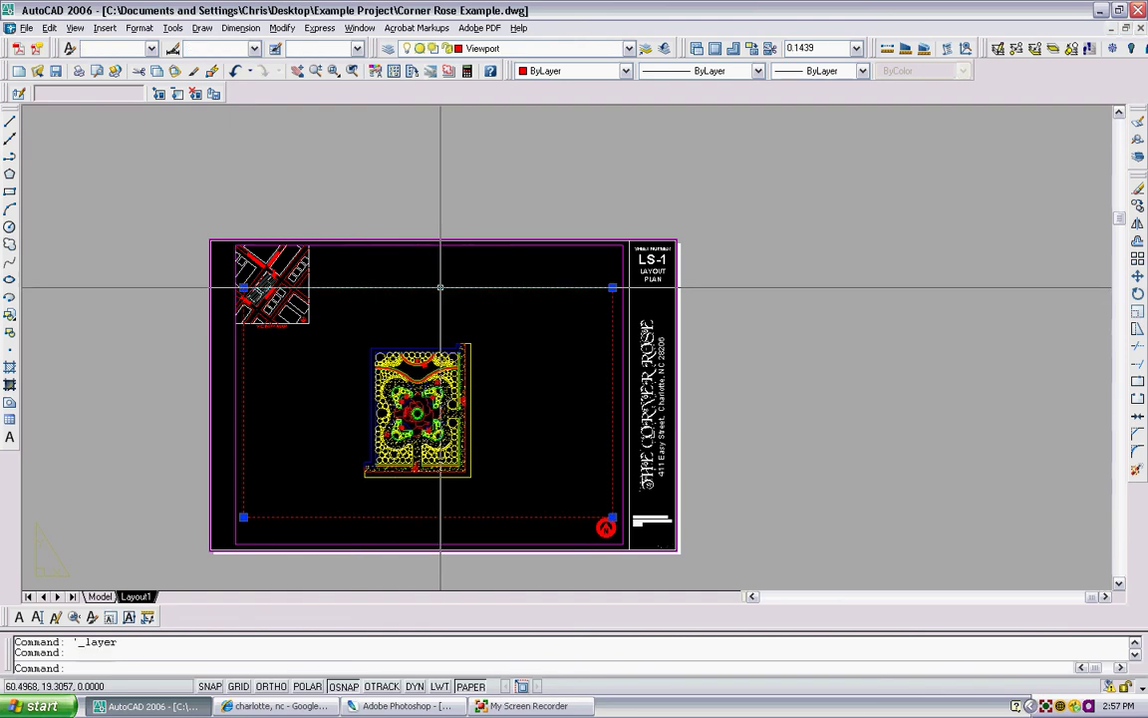
left_click(244, 287)
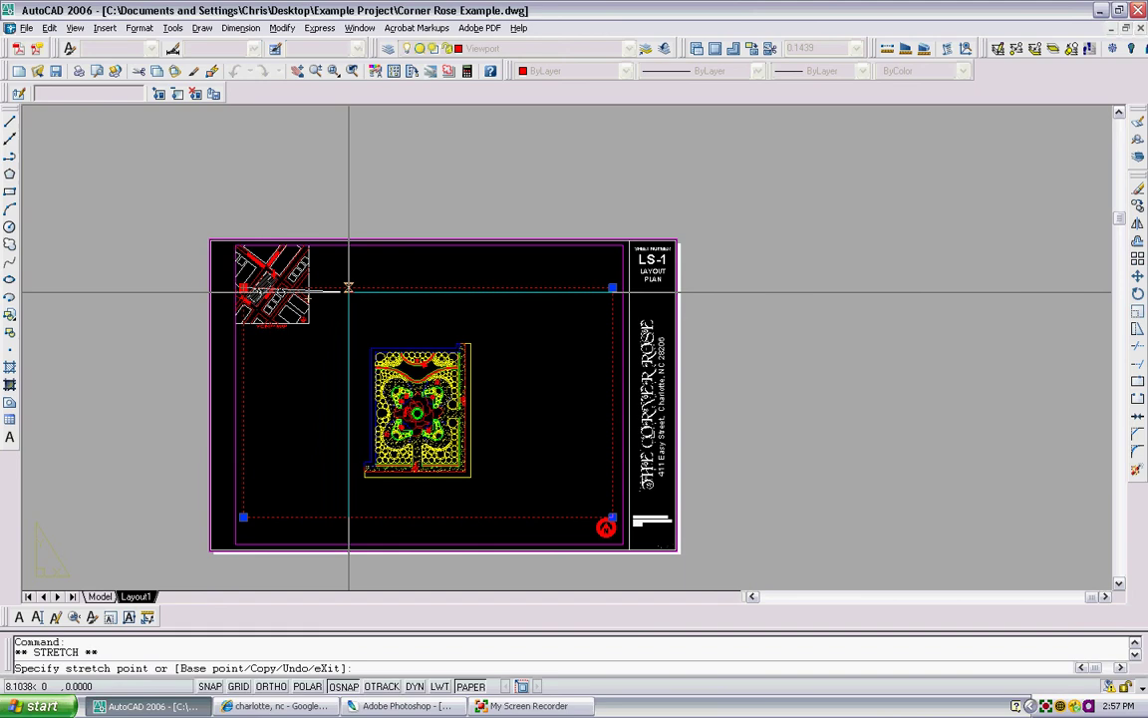
scroll(264, 249, "up", 3)
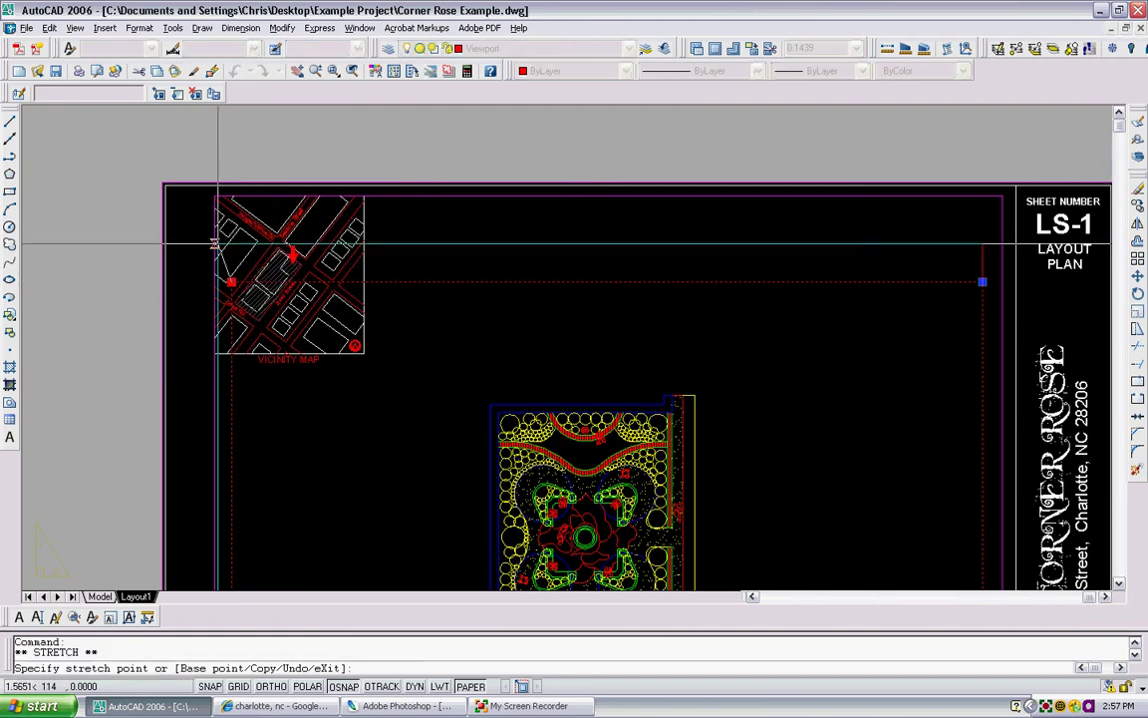
scroll(215, 198, "up", 3)
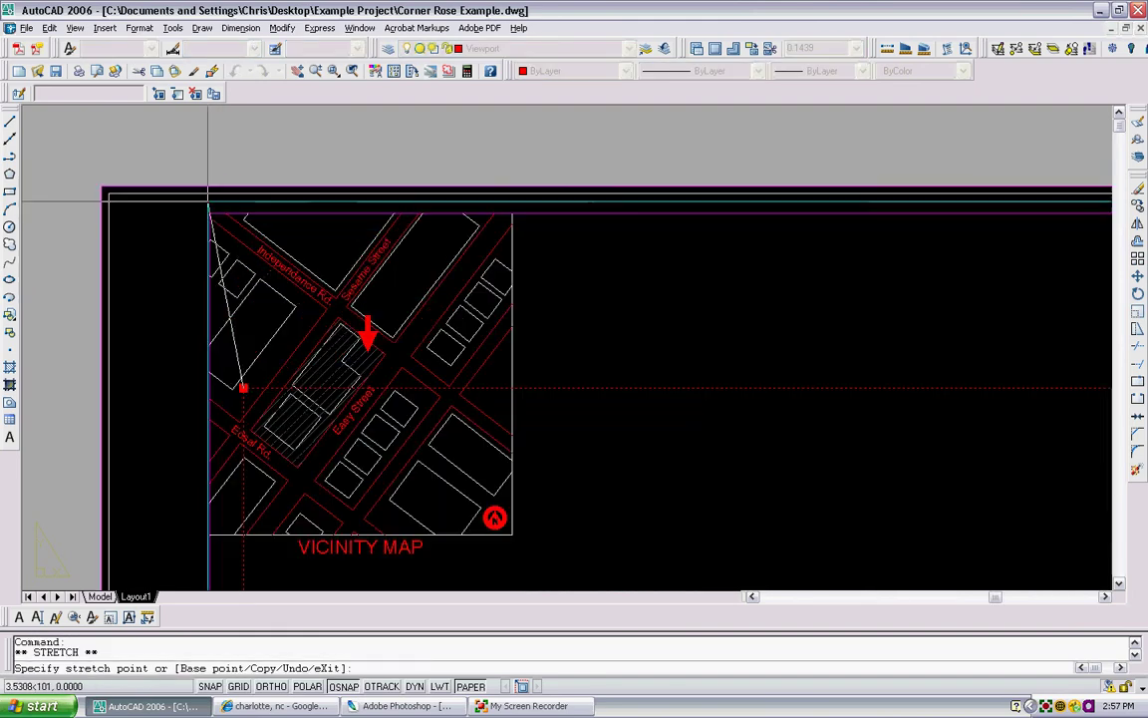
left_click(214, 197)
scroll(281, 211, "down", 6)
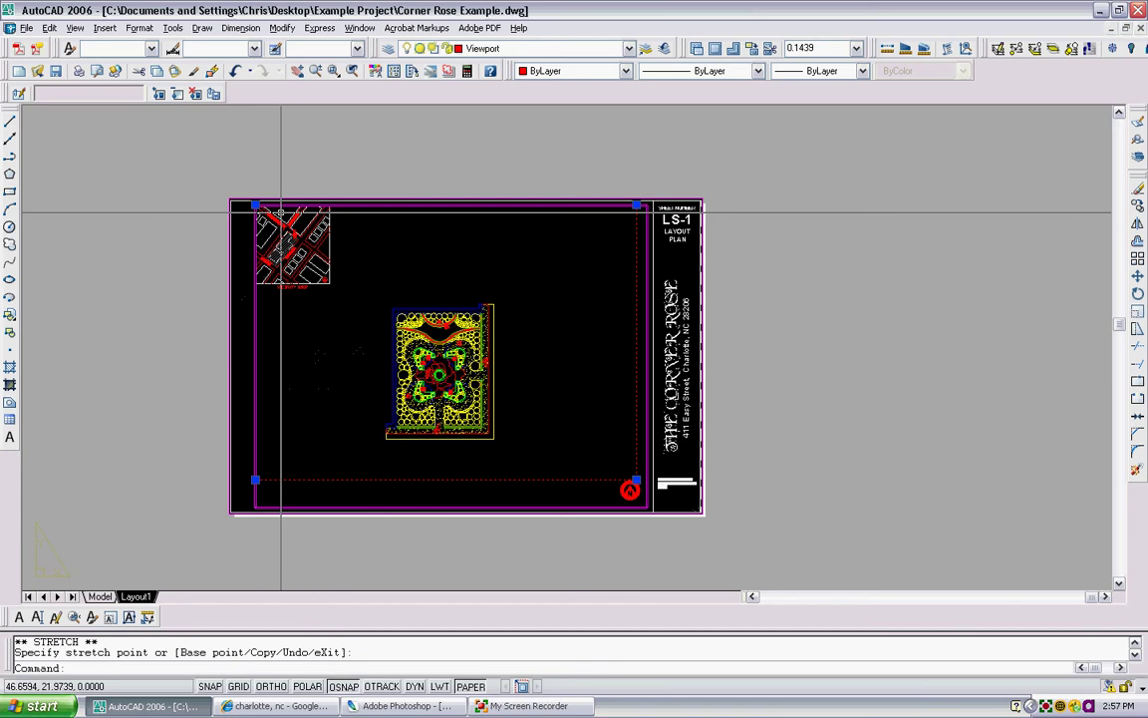
scroll(636, 480, "up", 5)
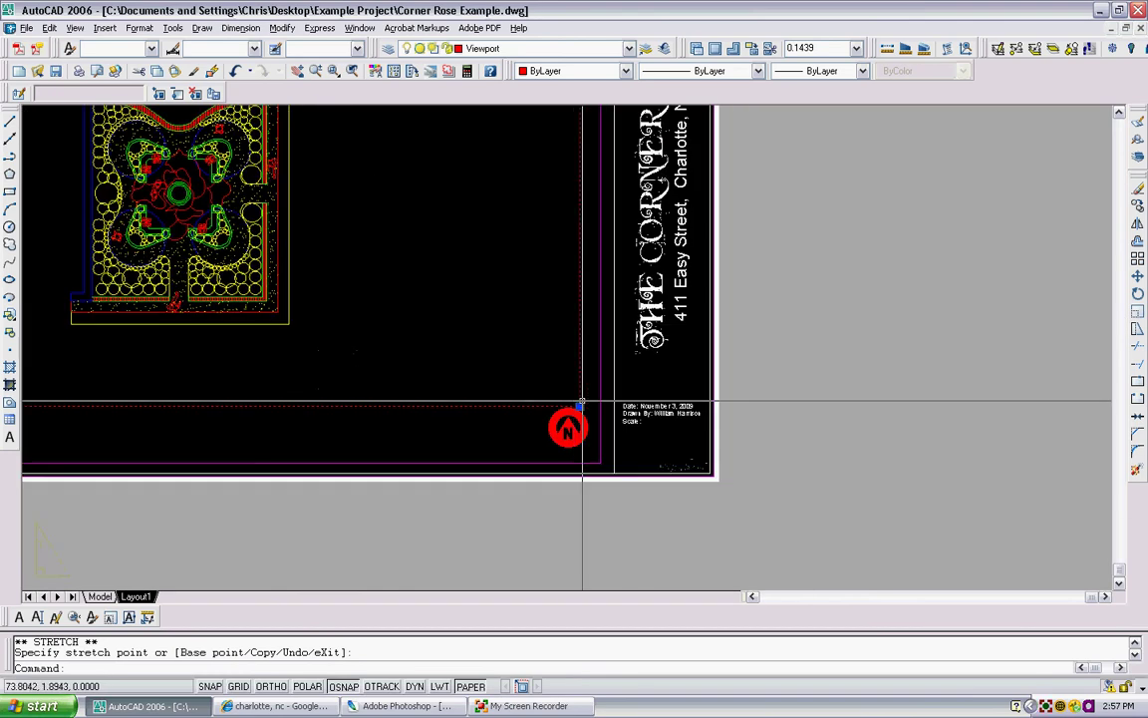
key("Escape")
scroll(535, 317, "down", 5)
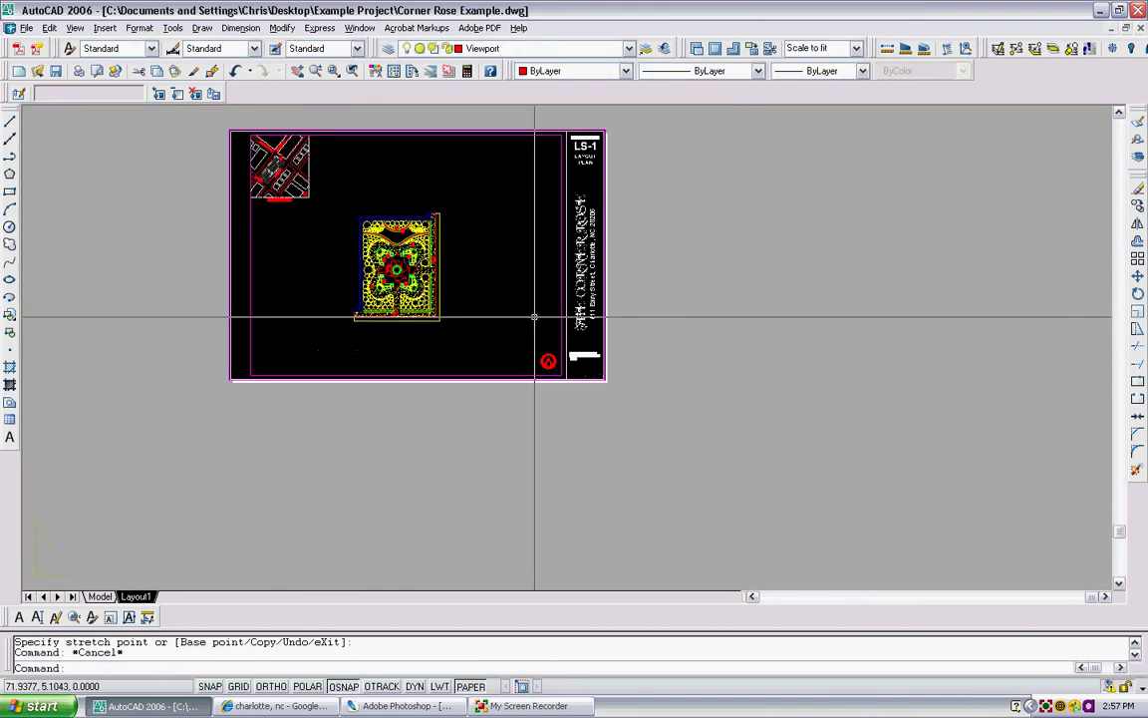
Send the magenta boundary line to the back of the draw order, behind the viewport frame.
scroll(487, 244, "up", 4)
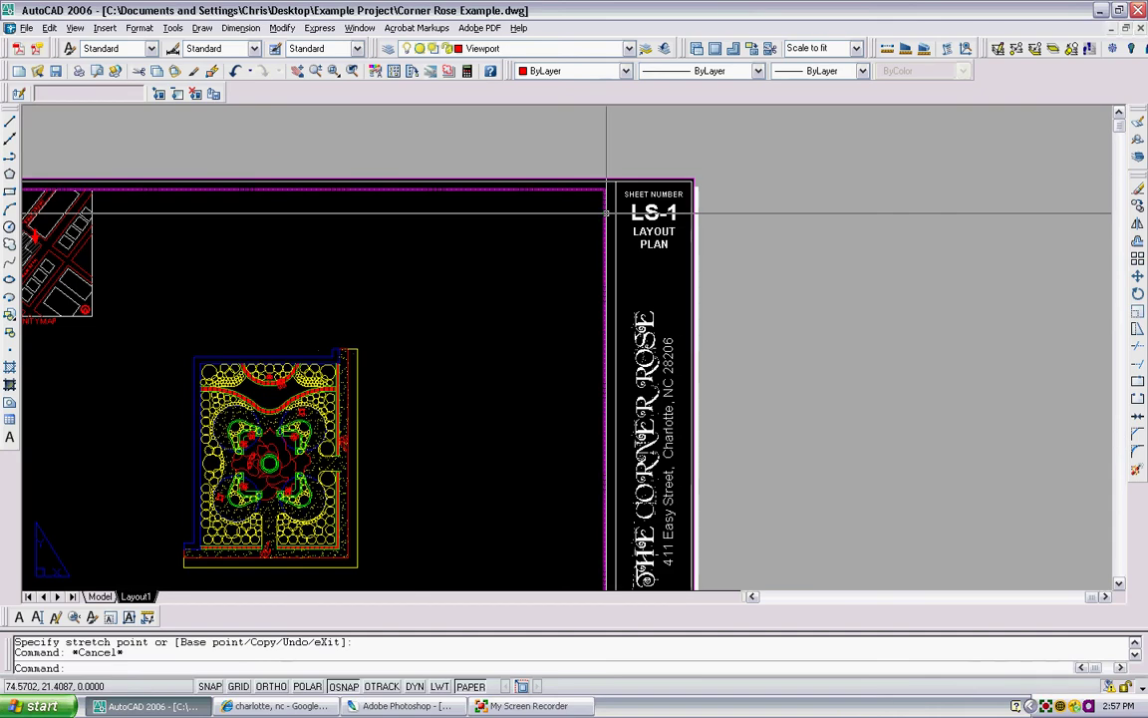
left_click(605, 212)
right_click(541, 217)
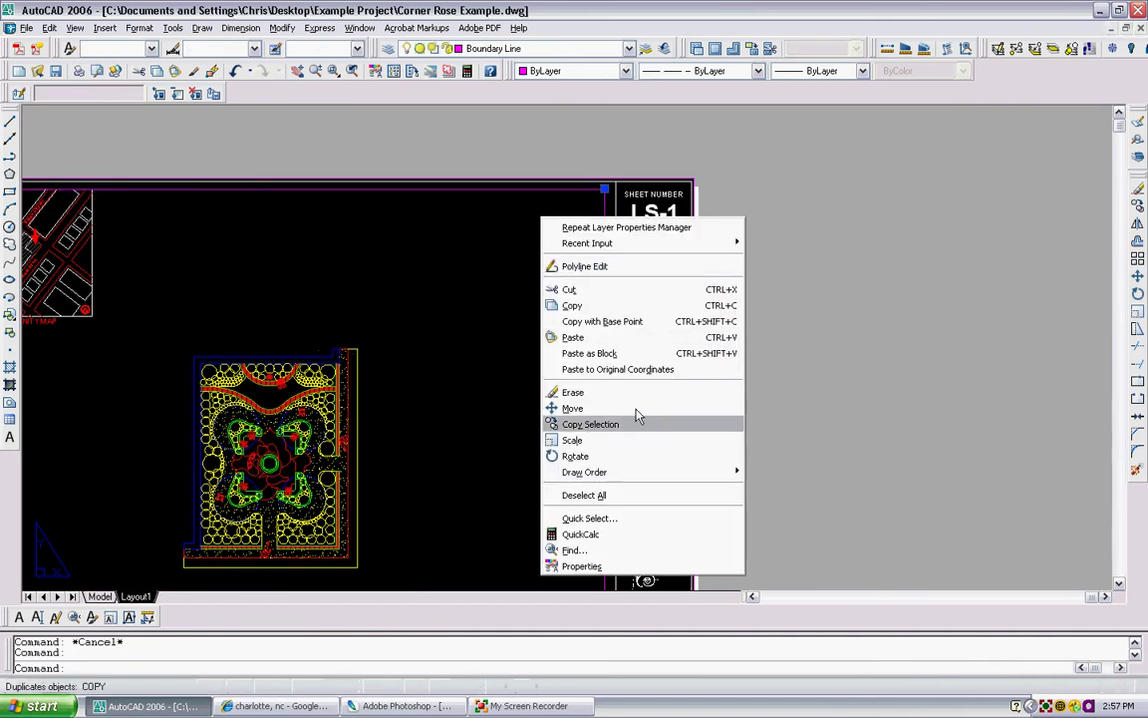
mouse_move(693, 478)
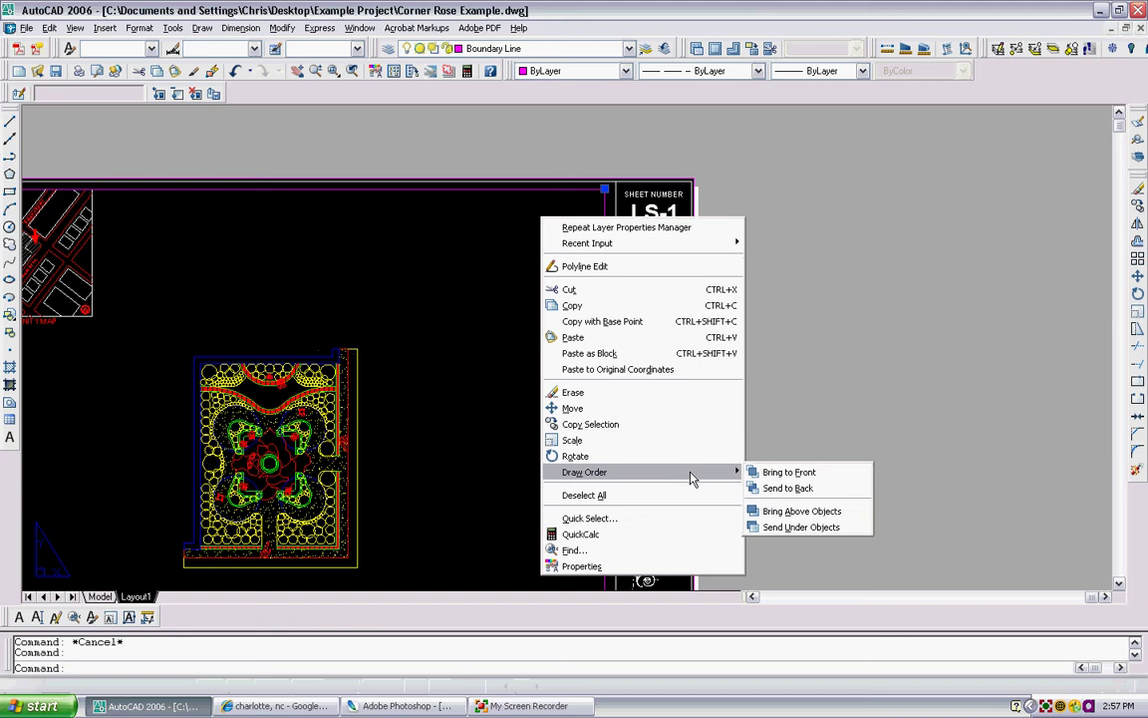
left_click(782, 488)
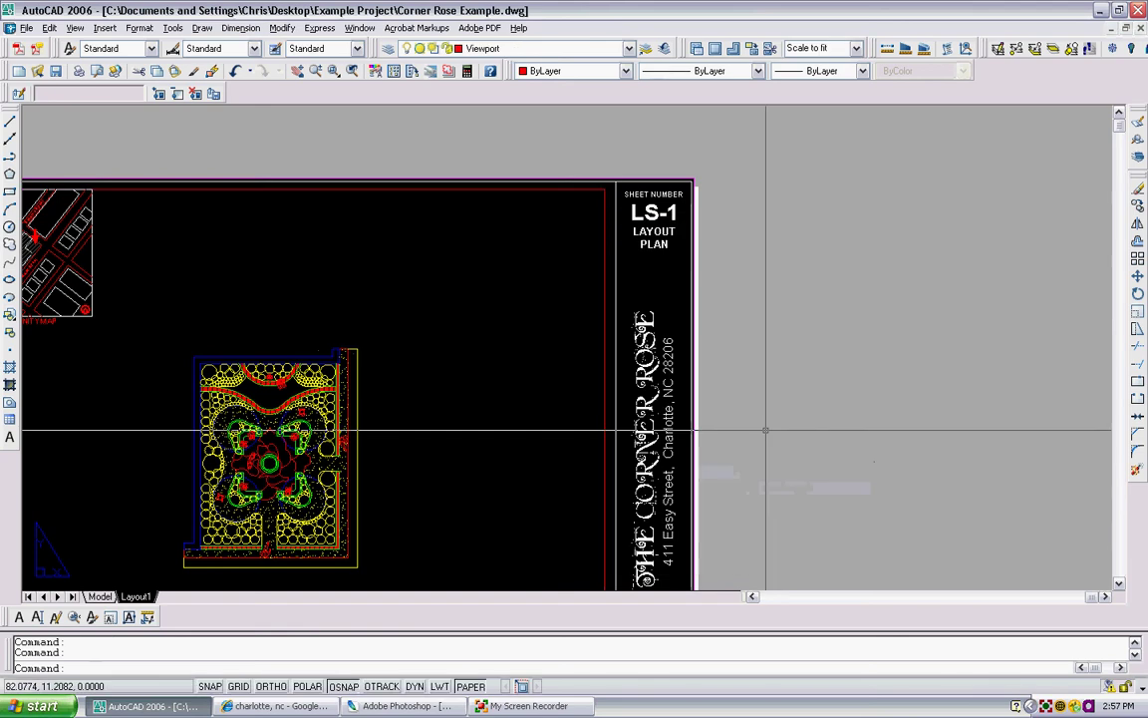
left_click(596, 187)
middle_click_drag(343, 299, 461, 289)
key("Escape")
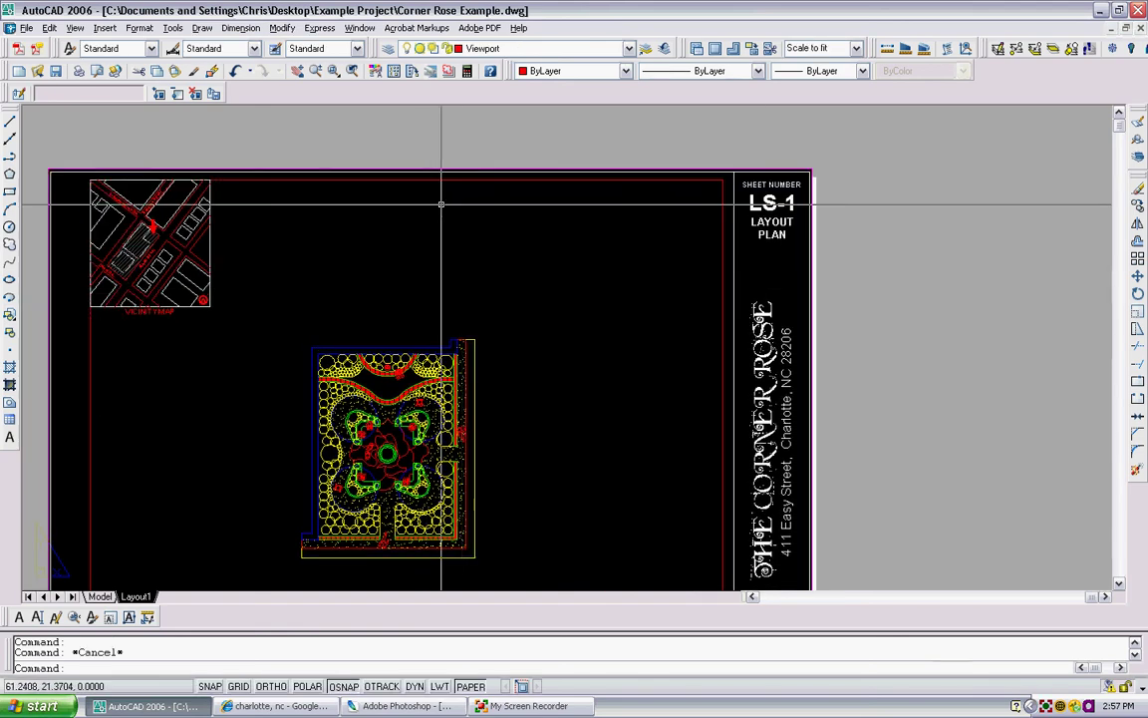
Start a polygonal clip of the viewport from a point on its upper edge just right of the vicinity map.
left_click(441, 180)
right_click(431, 232)
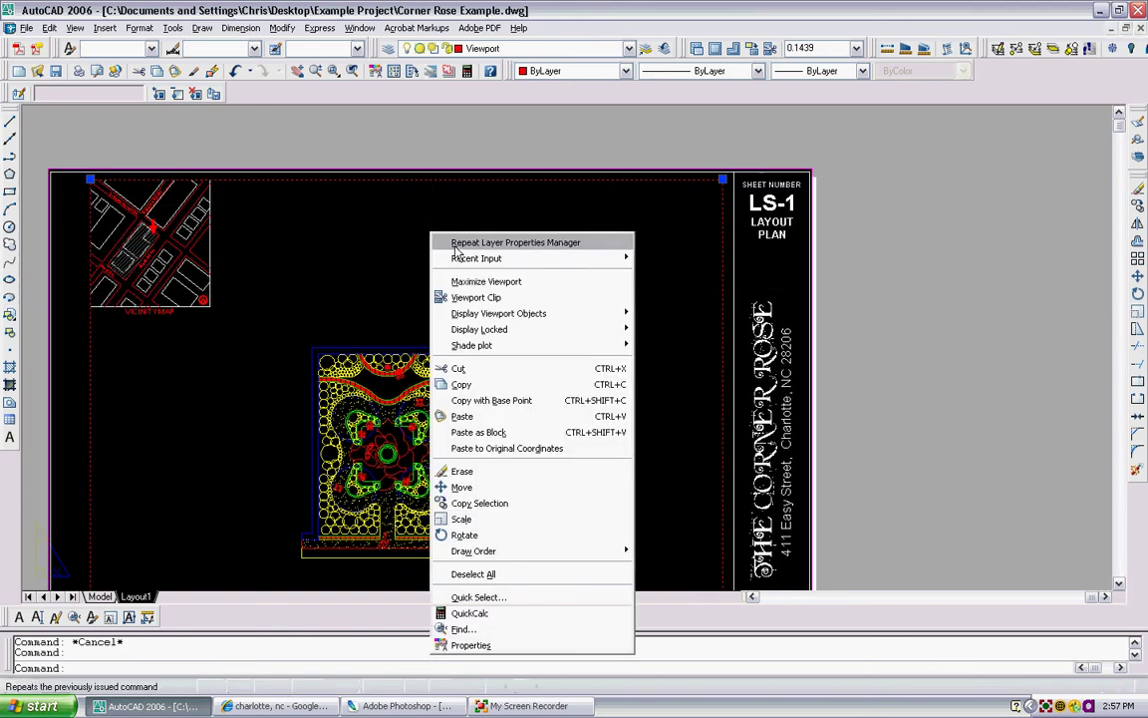
left_click(523, 298)
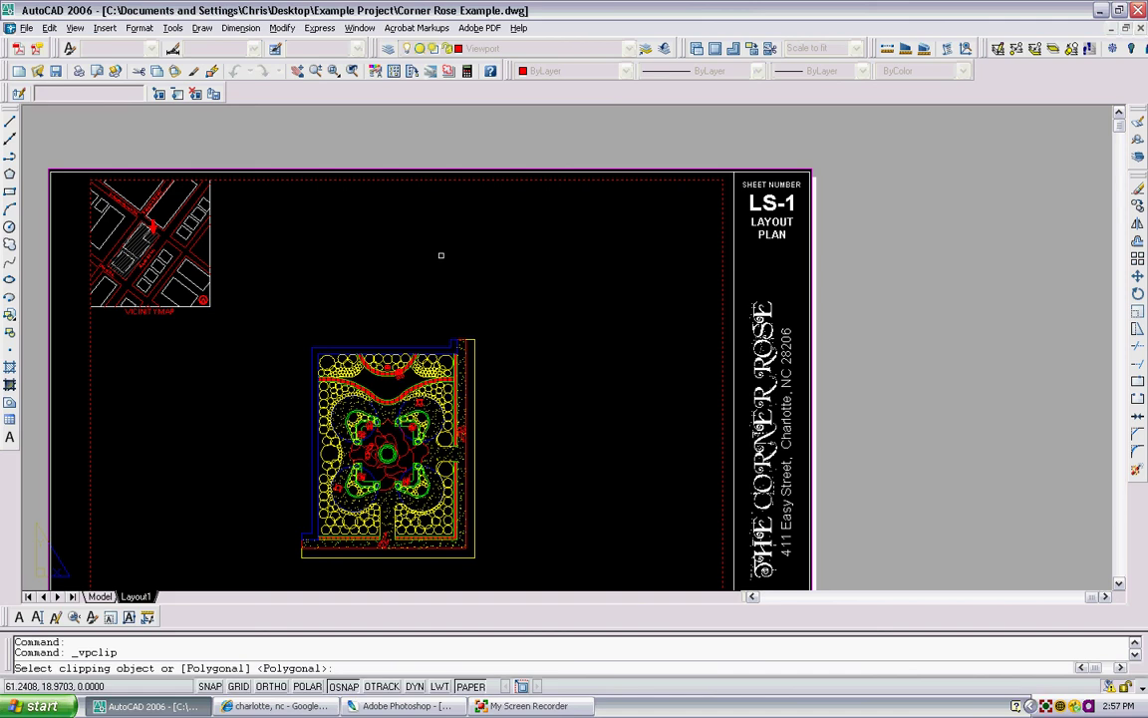
key("Return")
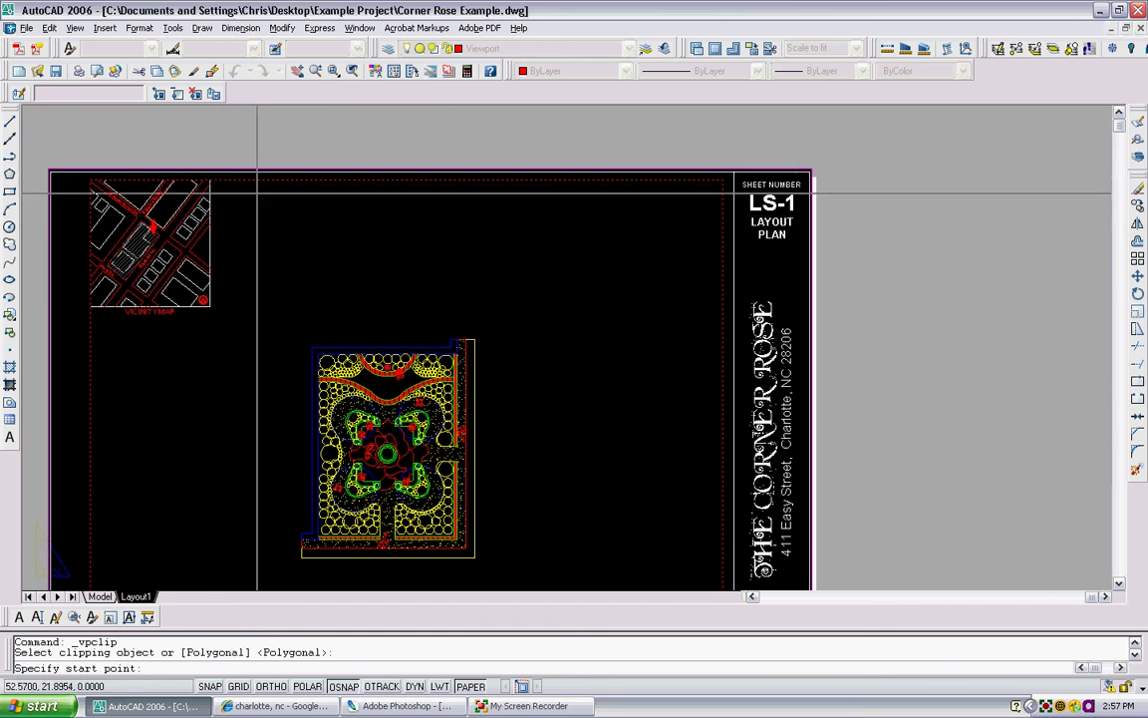
scroll(227, 202, "up", 2)
scroll(227, 202, "up", 1)
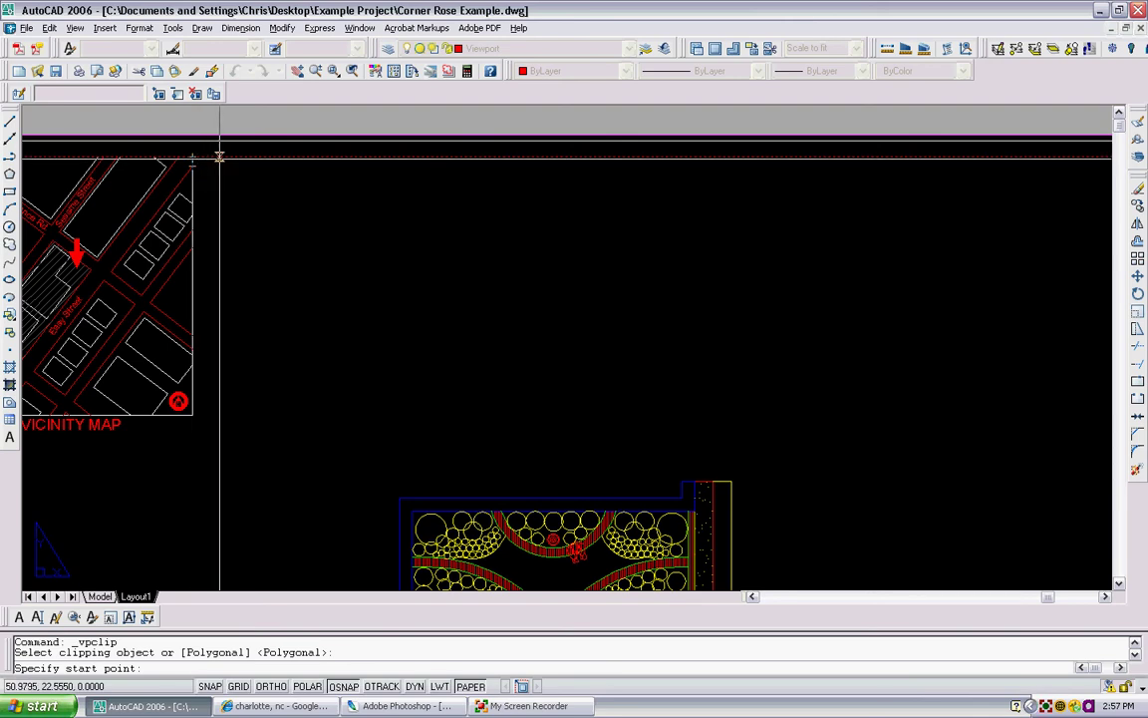
left_click(219, 156)
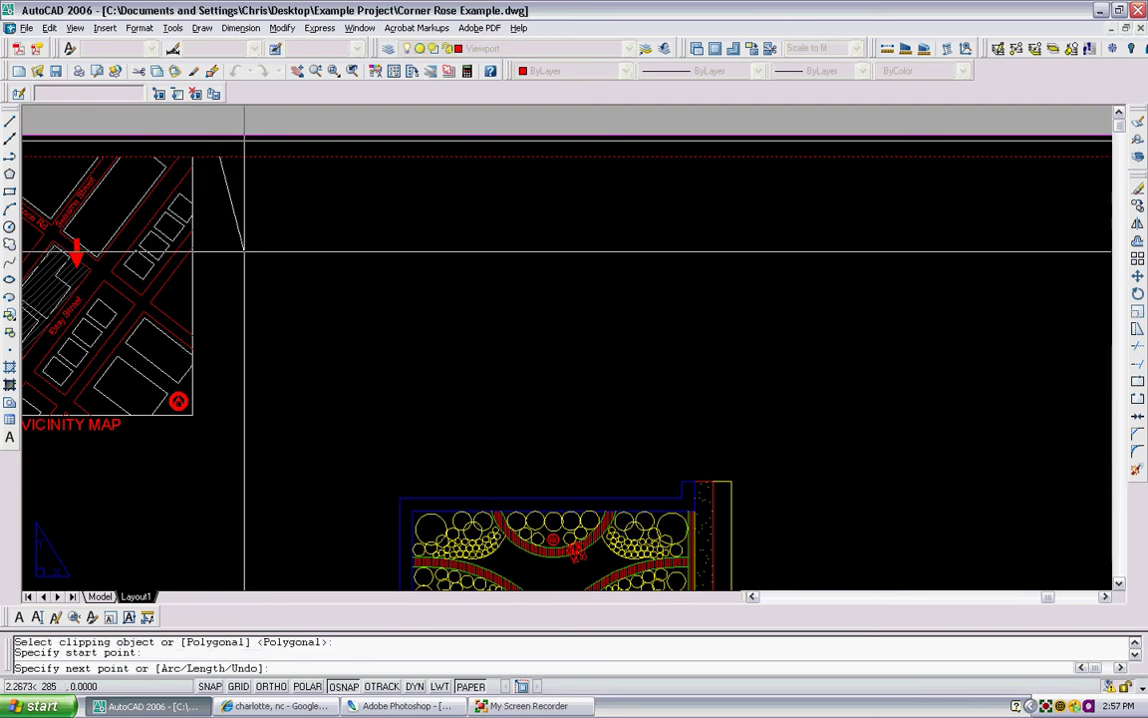
With Ortho on, run the clipping boundary down past the vicinity map's label and across to the viewport's left edge.
middle_click_drag(212, 323, 228, 316)
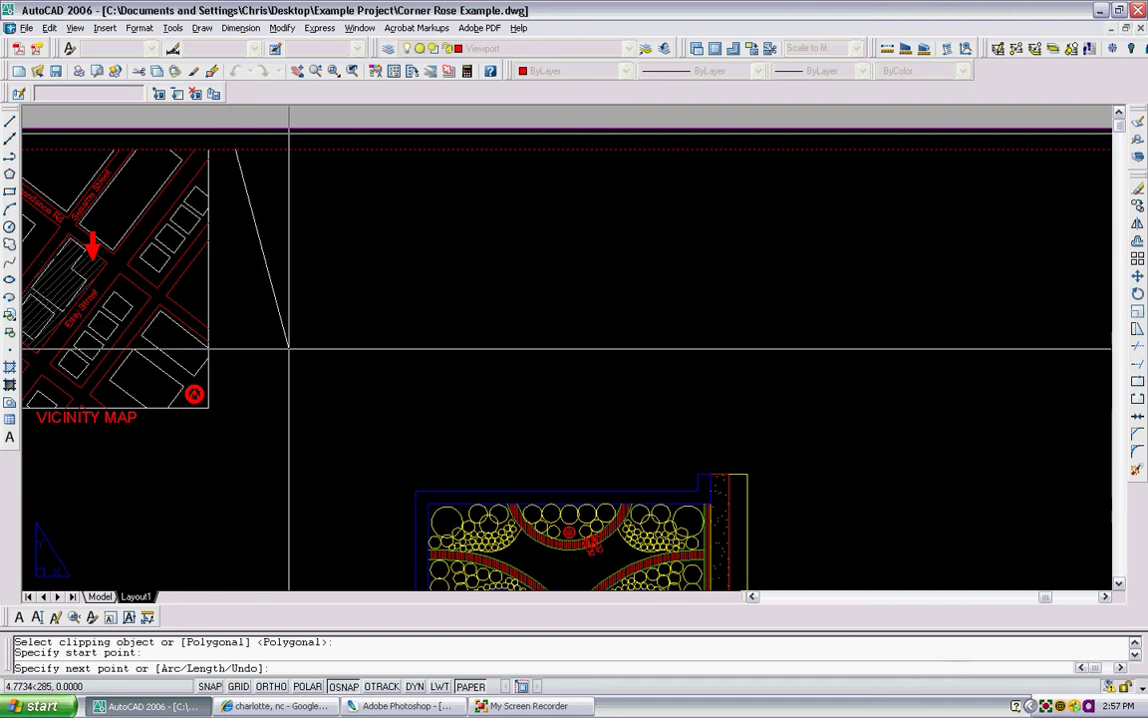
key("F8")
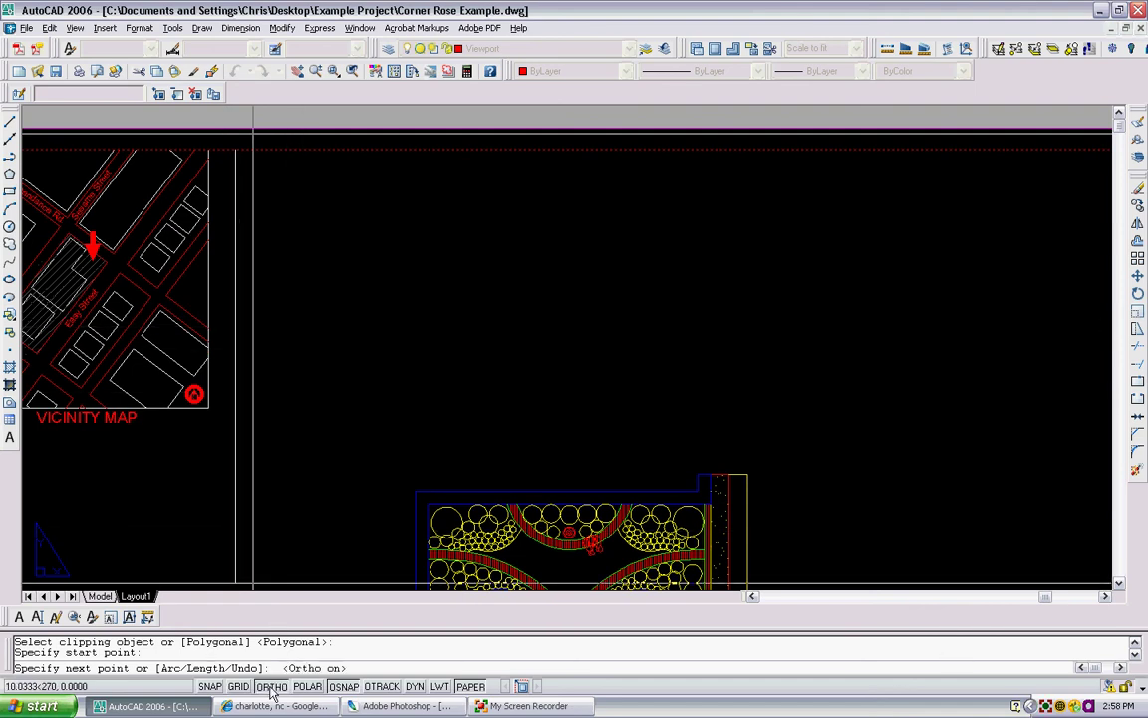
scroll(280, 491, "up", 2)
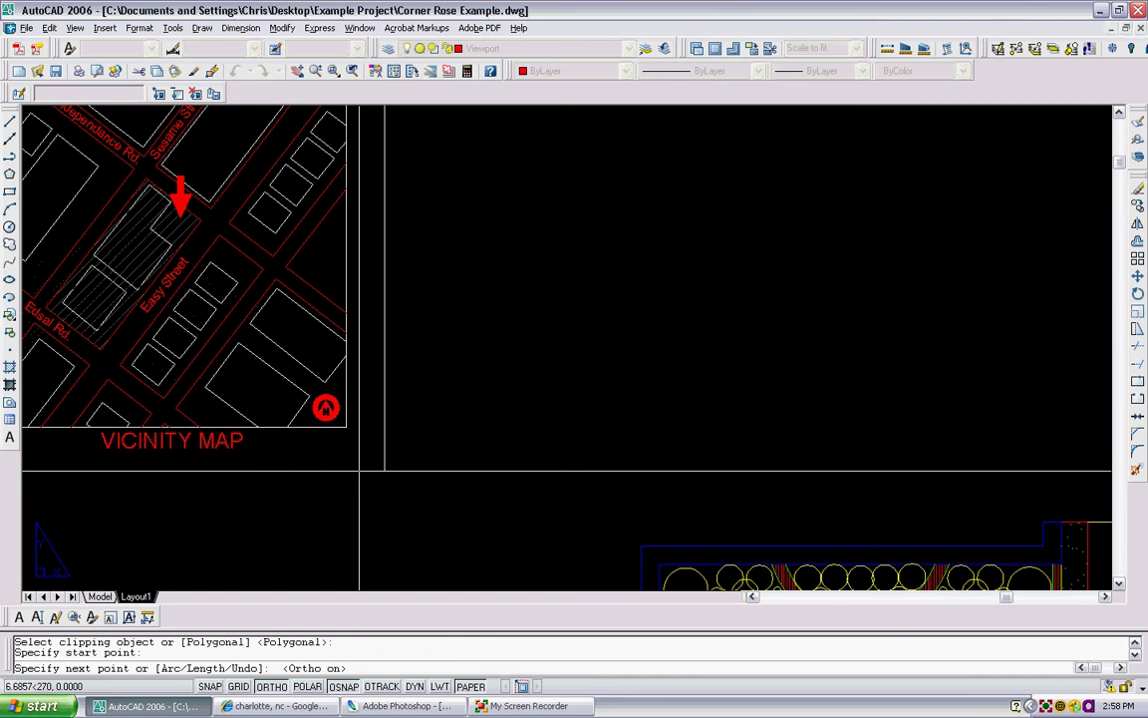
left_click(359, 465)
middle_click_drag(253, 461, 427, 446)
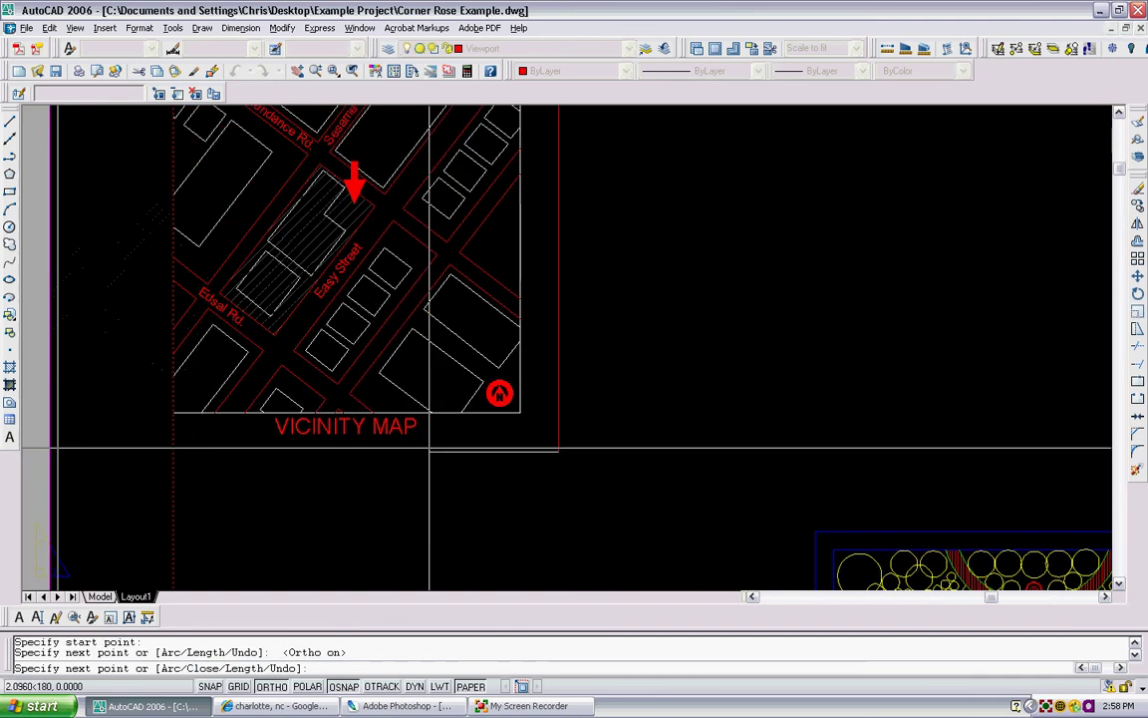
left_click(173, 452)
Continue the clipping boundary along the viewport edges, cutting around the north arrow in the lower-right corner, and close it at the upper-right corner.
scroll(189, 440, "down", 5)
scroll(207, 425, "up", 2)
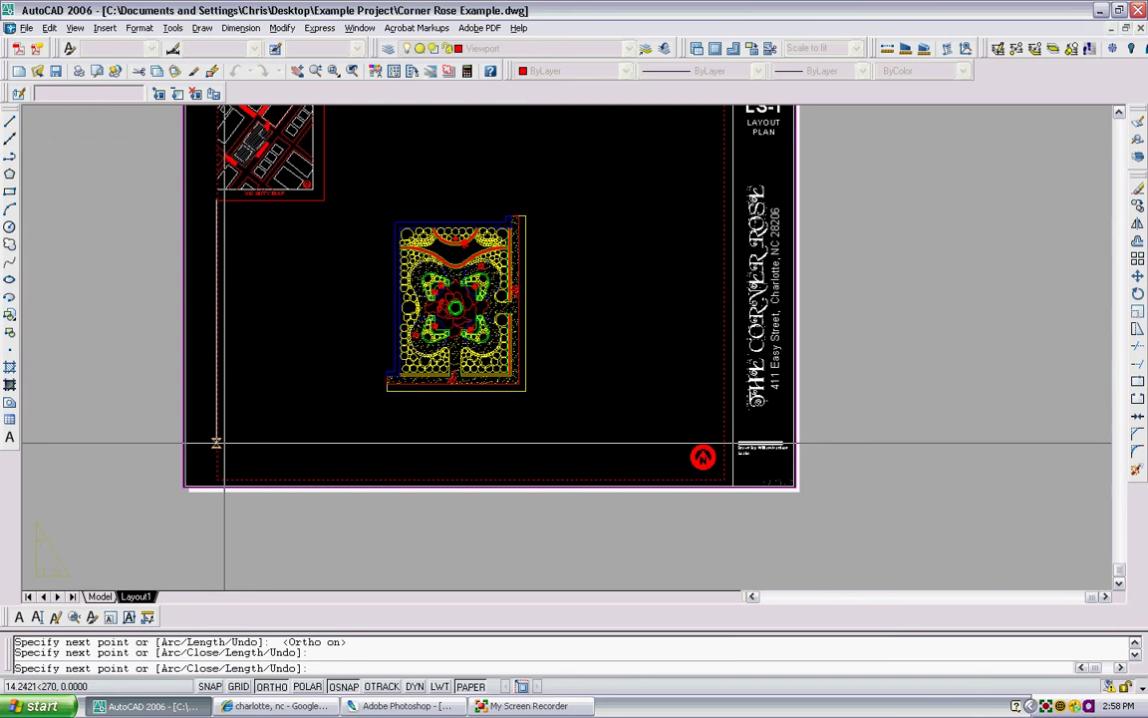
left_click(216, 479)
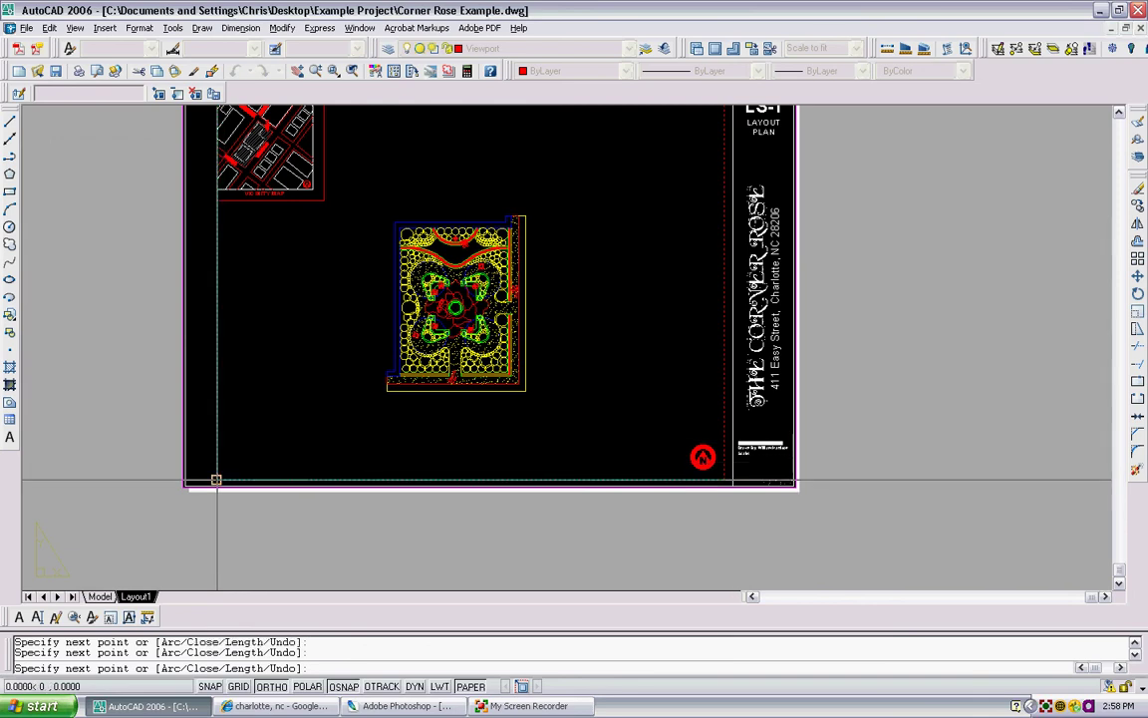
left_click(603, 480)
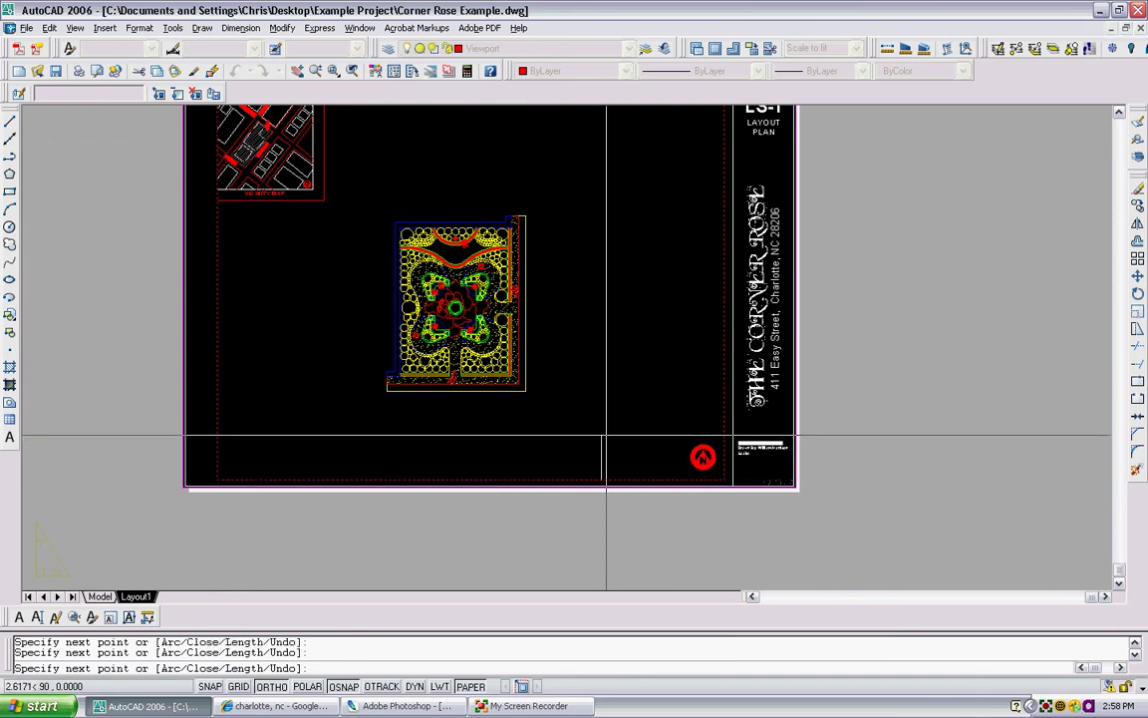
middle_click_drag(738, 236, 712, 368)
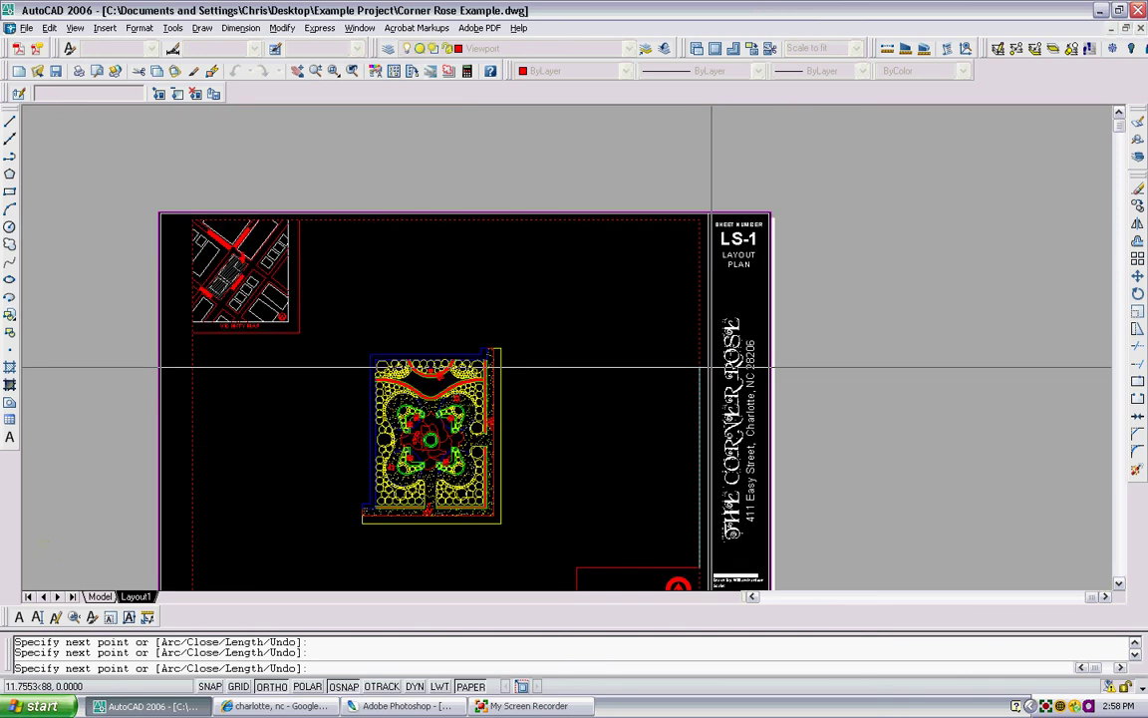
left_click(700, 219)
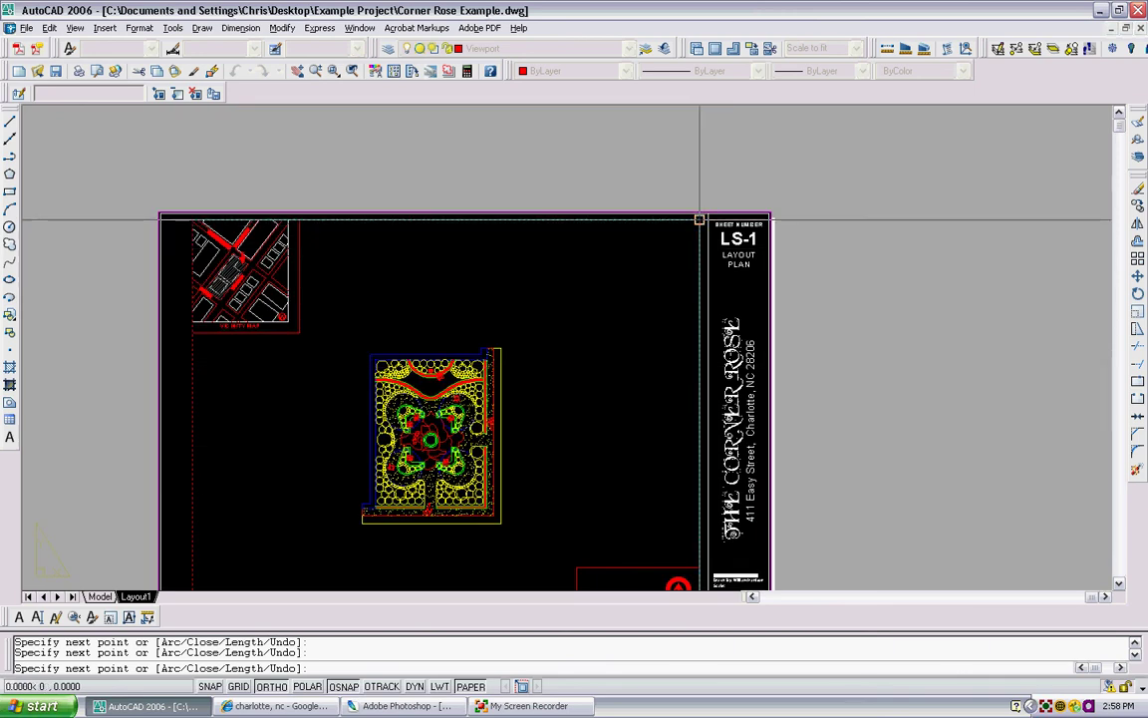
type("c")
key("Return")
middle_click_drag(309, 286, 300, 233)
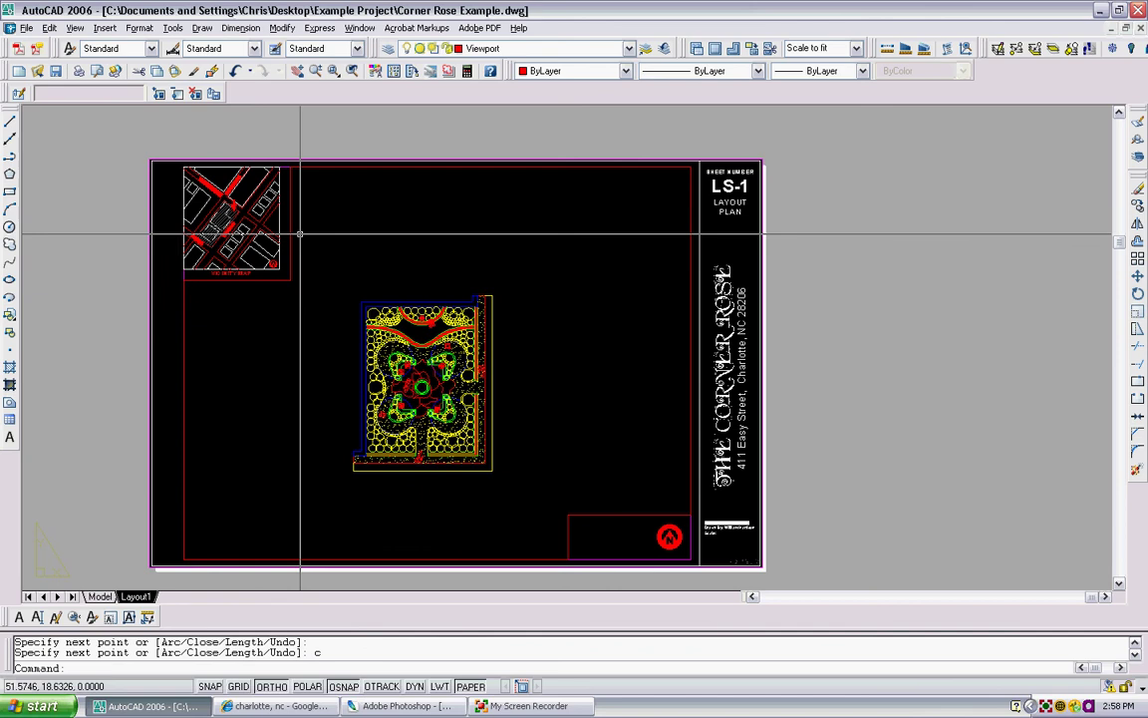
Inspect the outline of the clipped viewport by selecting it, then deselect it.
left_click(289, 231)
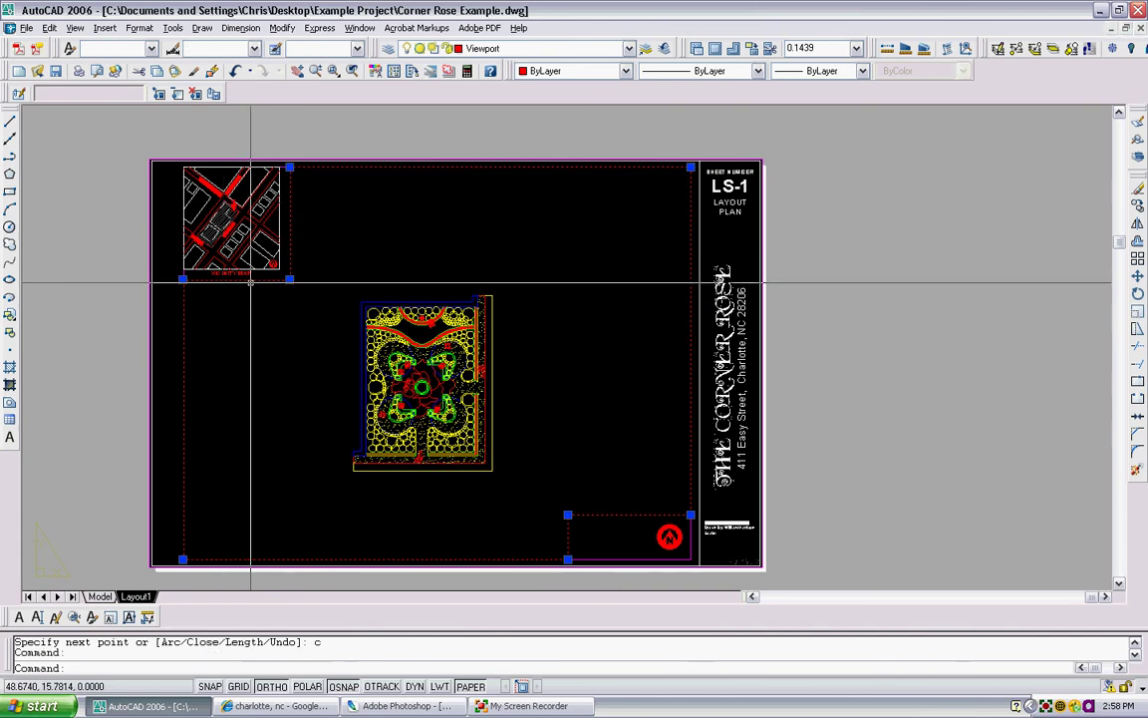
middle_click_drag(599, 365, 592, 346)
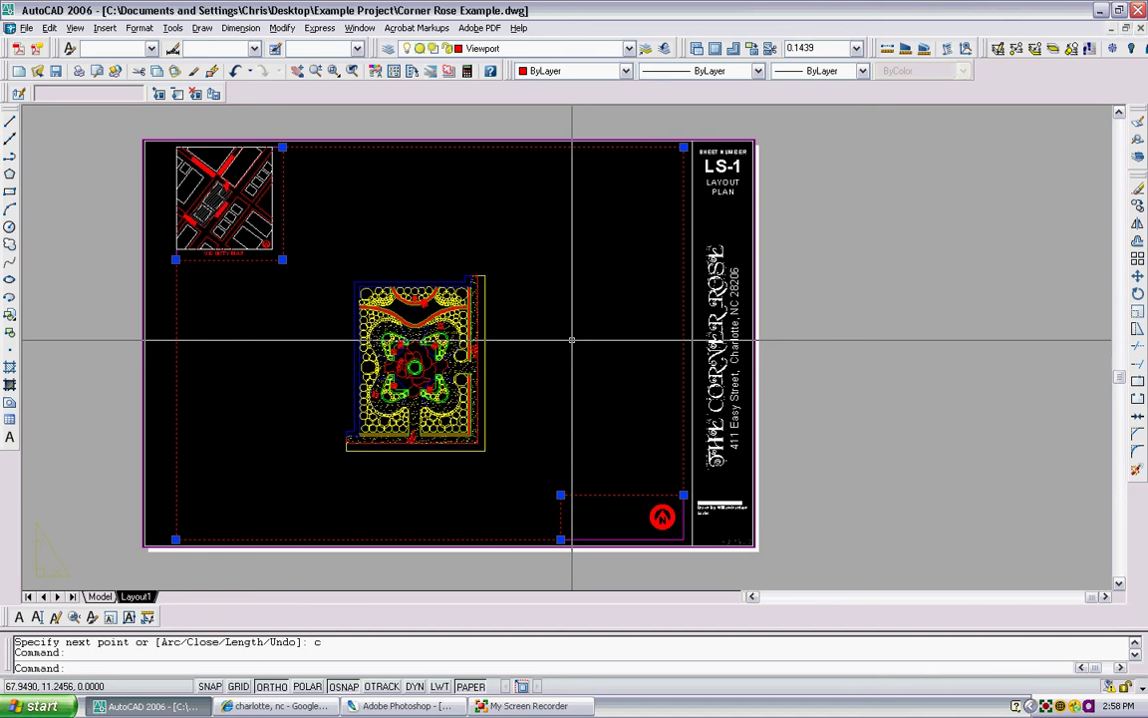
key("Escape")
Activate the clipped viewport, pan the garden plan inside it to just left of centre, and return to paper space.
double_click(521, 338)
middle_click_drag(571, 346, 398, 405)
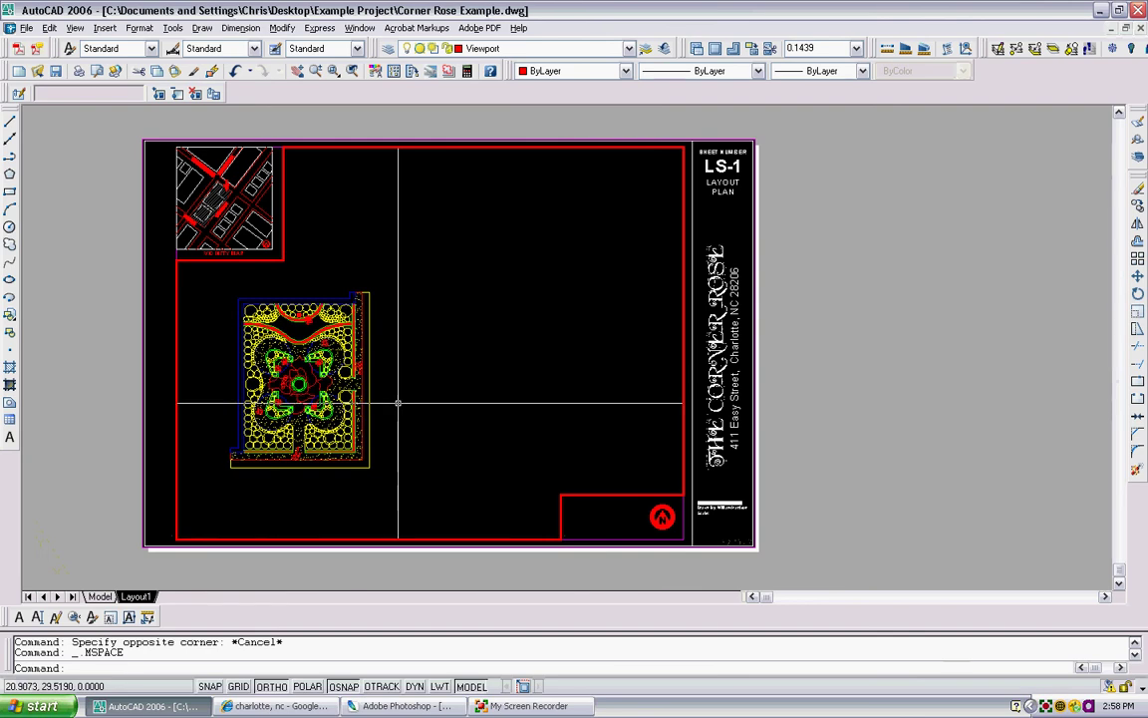
type("p")
key("Return")
left_click_drag(554, 341, 619, 326)
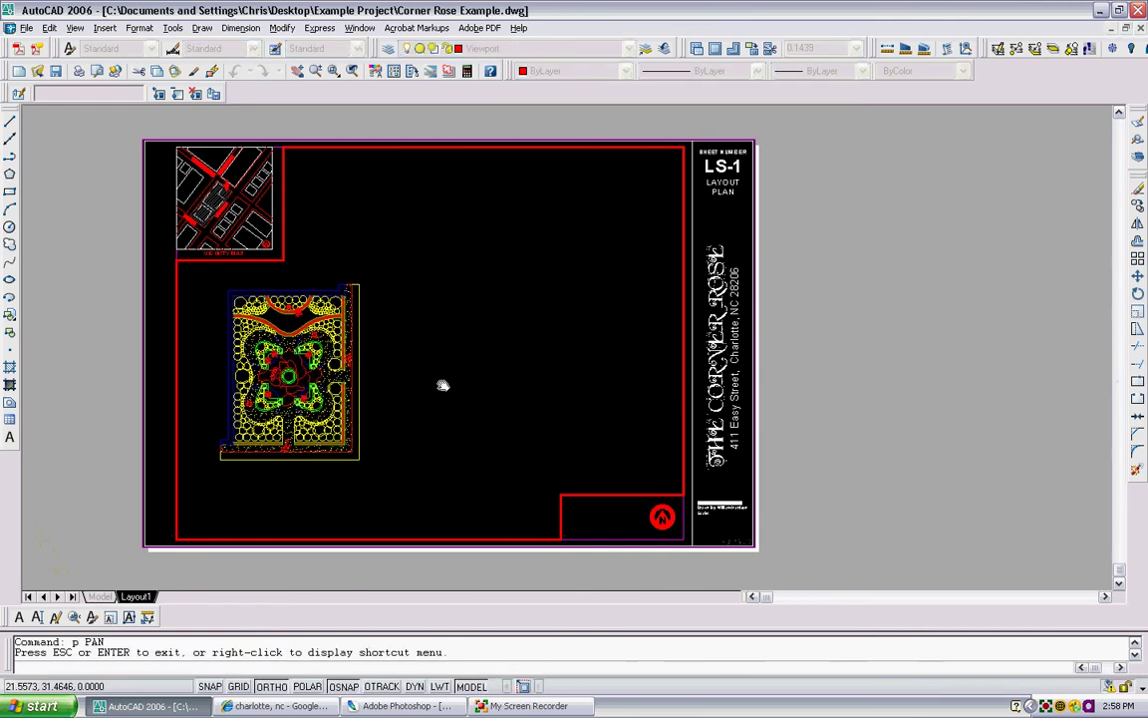
key("Escape")
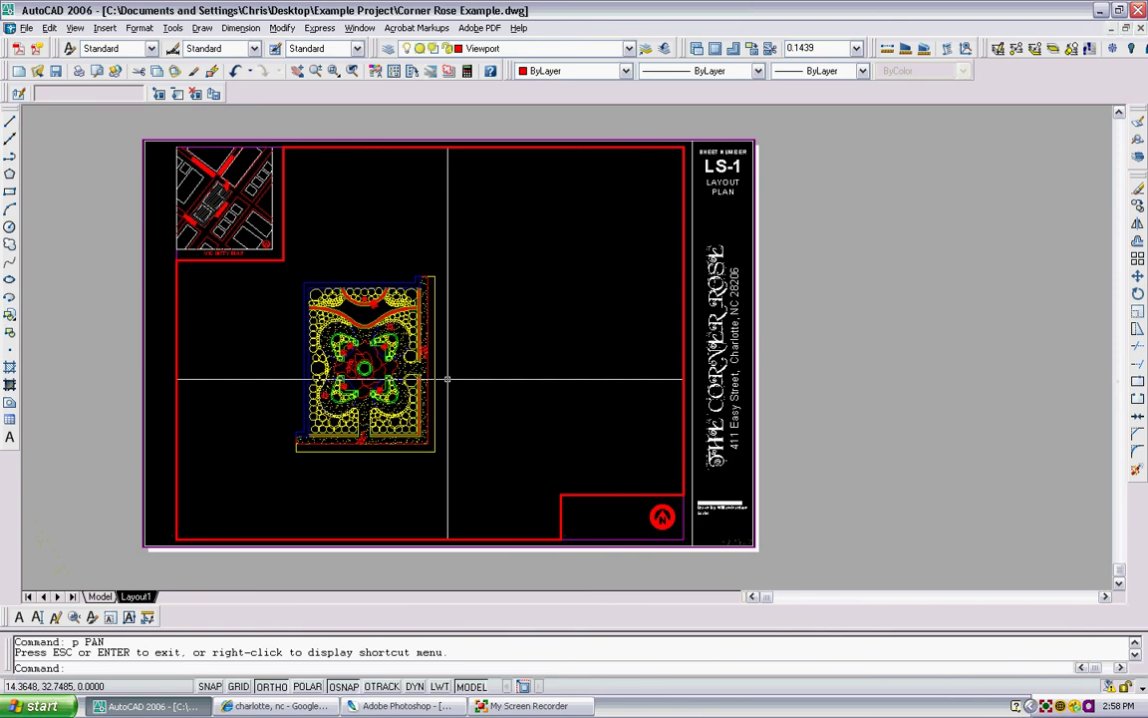
key("Escape")
type("ps")
key("Return")
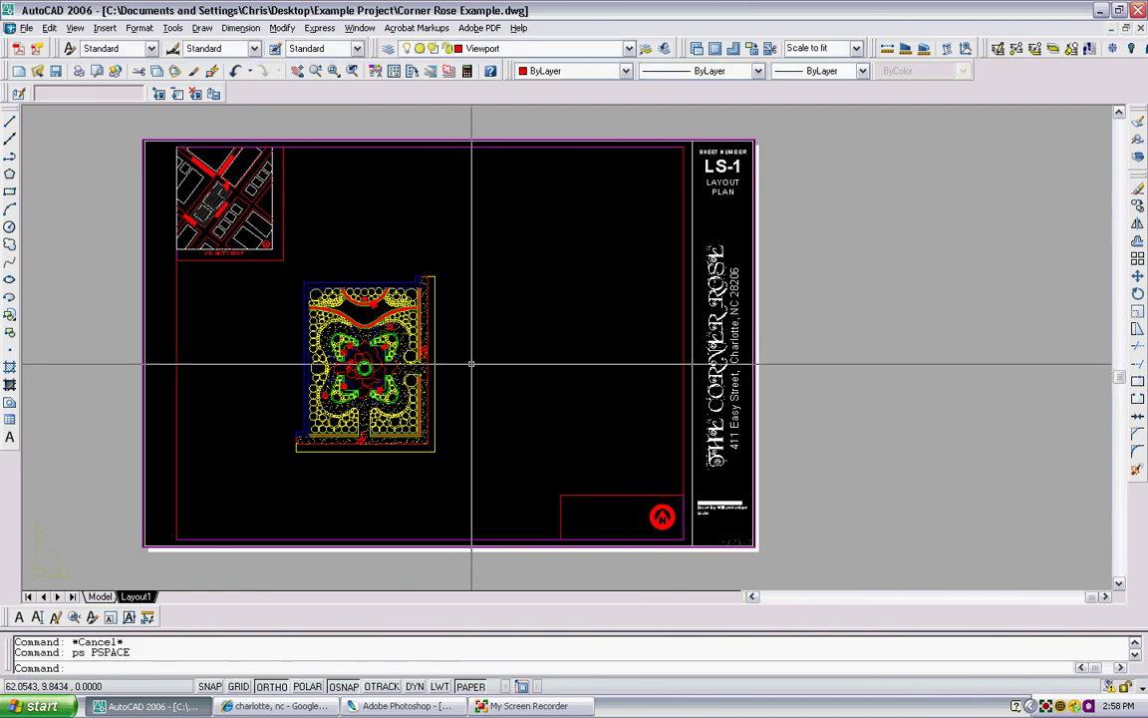
Reactivate the clipped viewport and pan the garden plan near its centre.
middle_click_drag(567, 278, 525, 297)
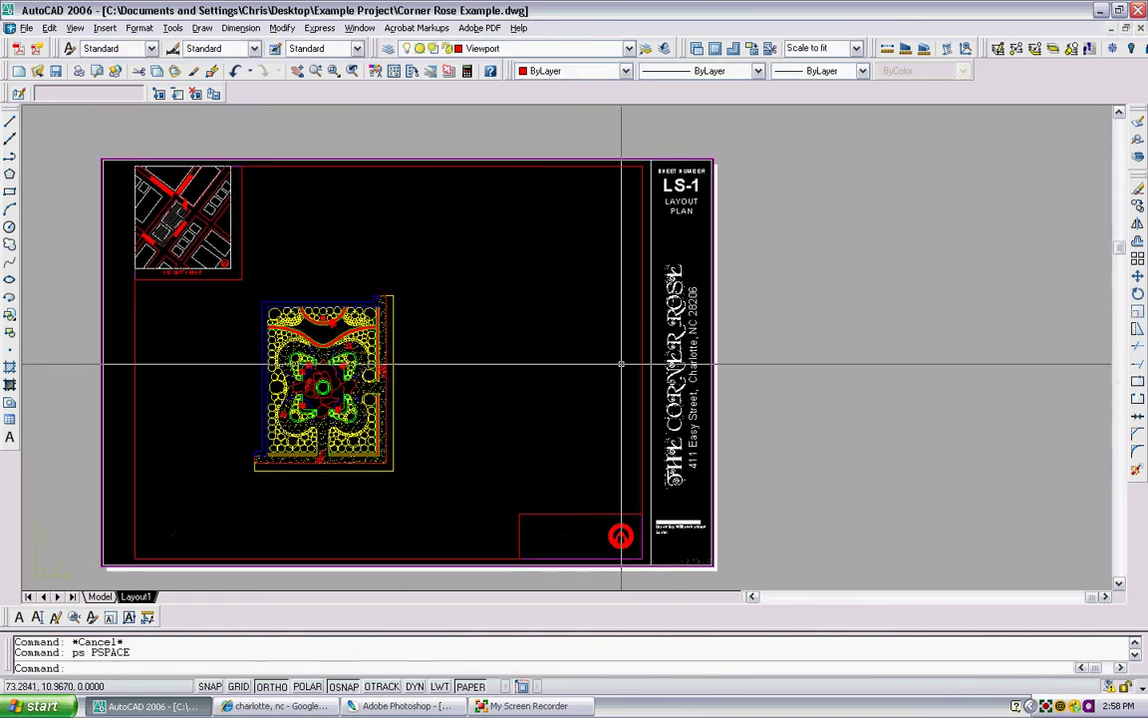
middle_click_drag(553, 451, 599, 316)
middle_click_drag(495, 344, 487, 440)
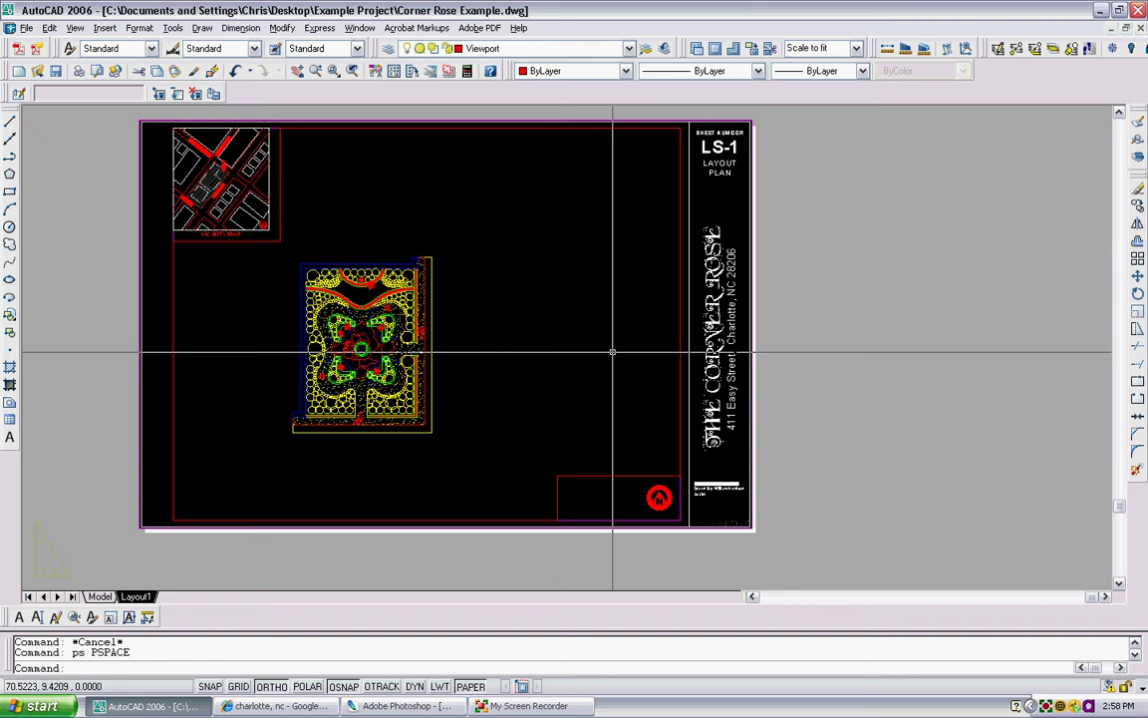
middle_click_drag(451, 356, 477, 364)
double_click(522, 369)
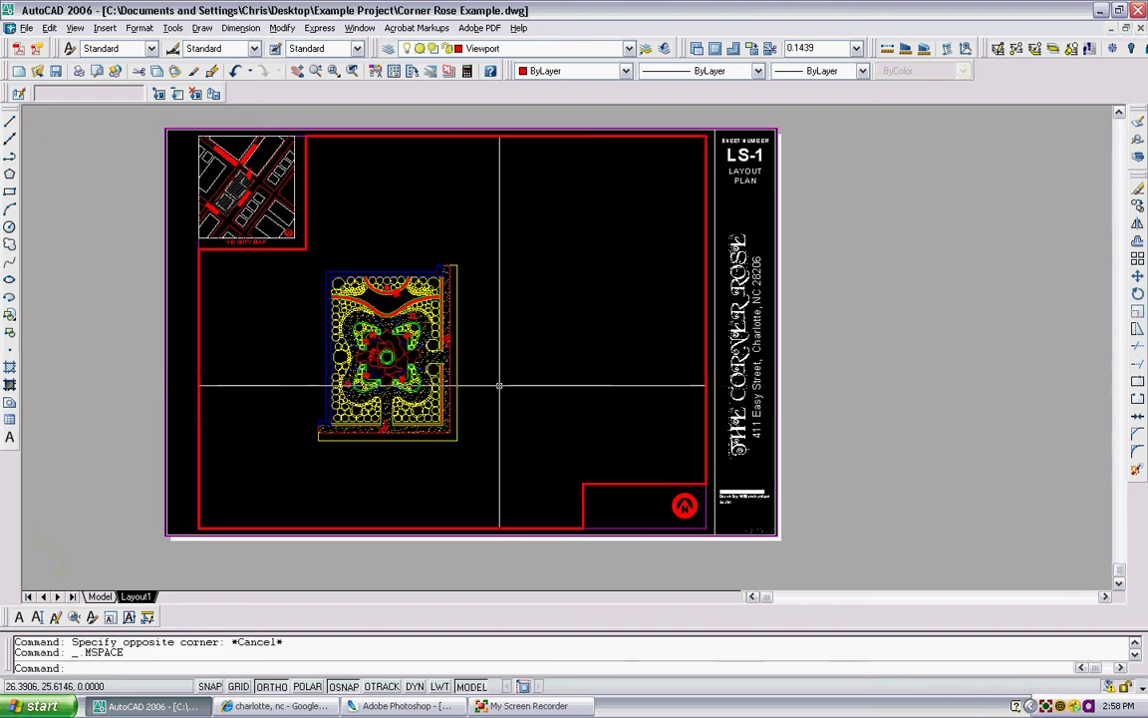
middle_click_drag(492, 432, 587, 380)
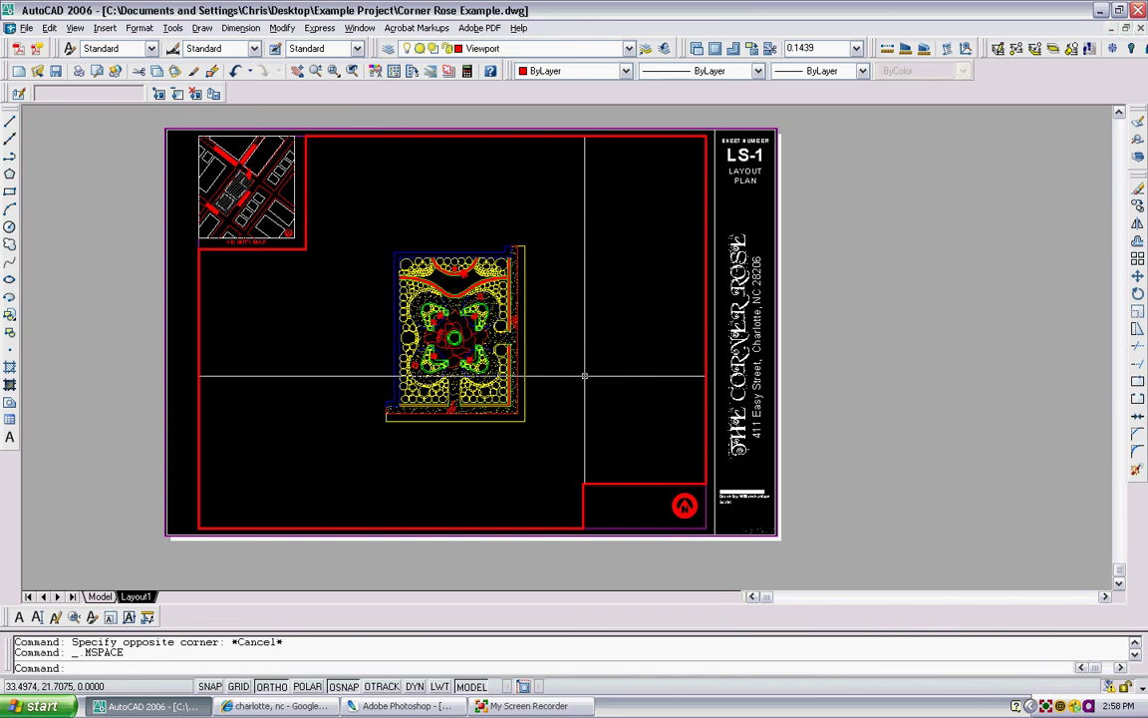
mouse_move(468, 384)
middle_mouse_down()
mouse_move(428, 400)
mouse_move(452, 390)
middle_mouse_up()
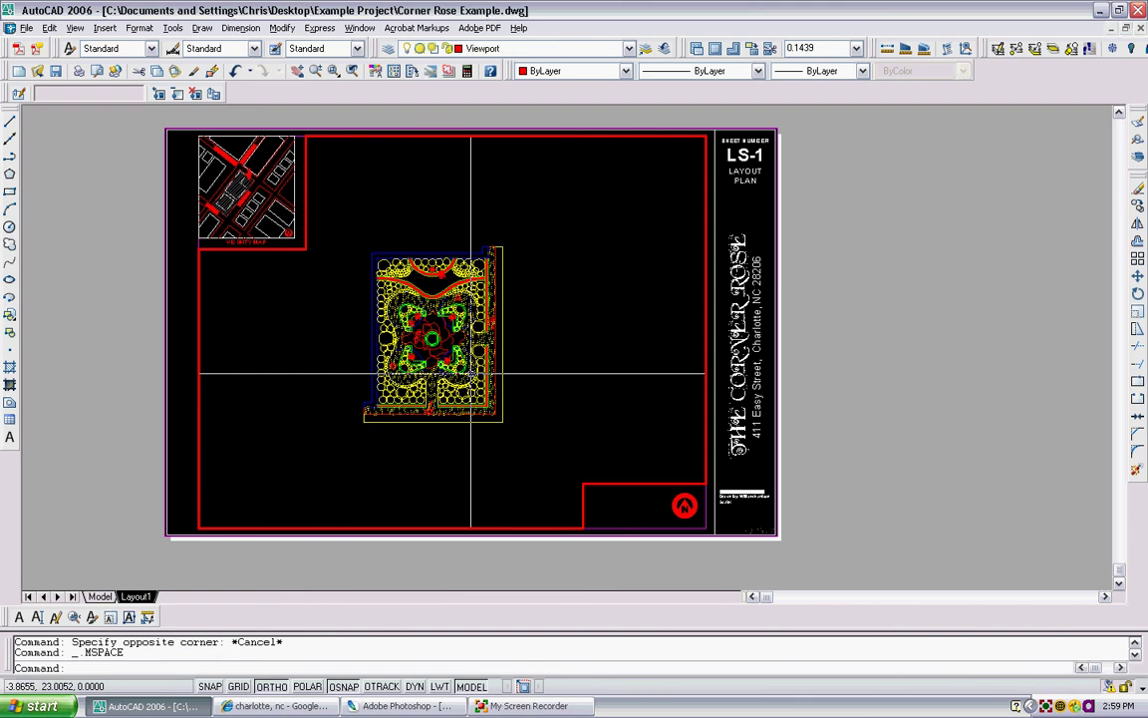
Return to paper space and check the length type, precision and insertion scale in the drawing units settings.
type("ps")
key("Return")
type("units")
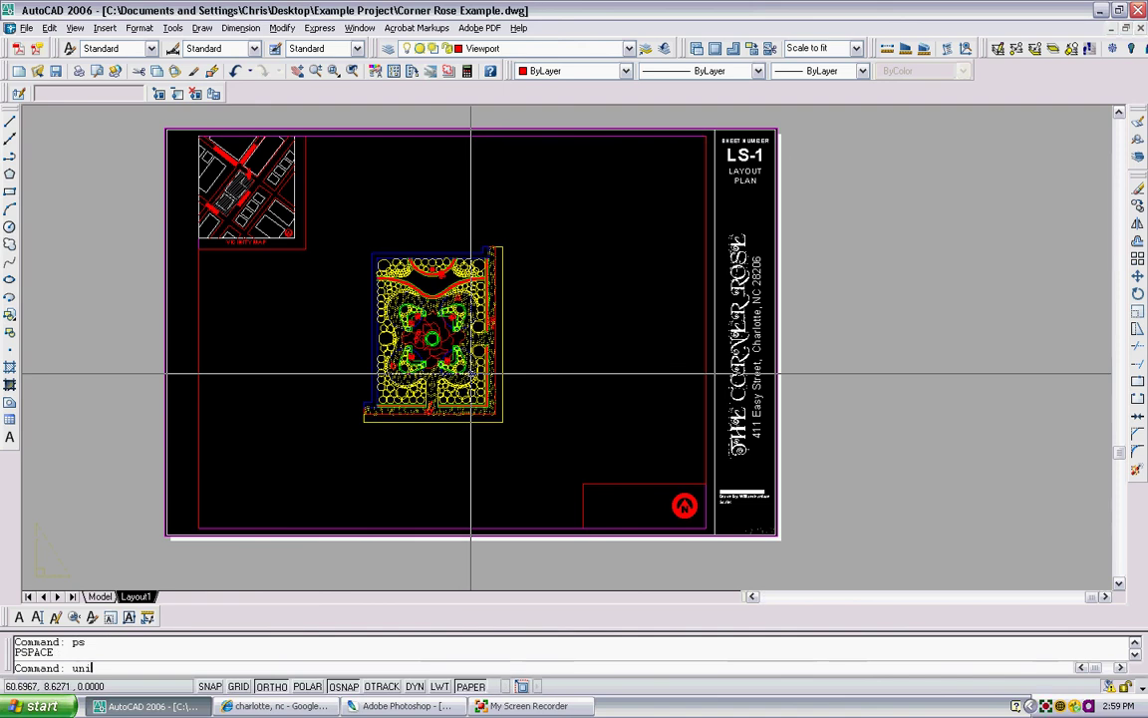
key("Return")
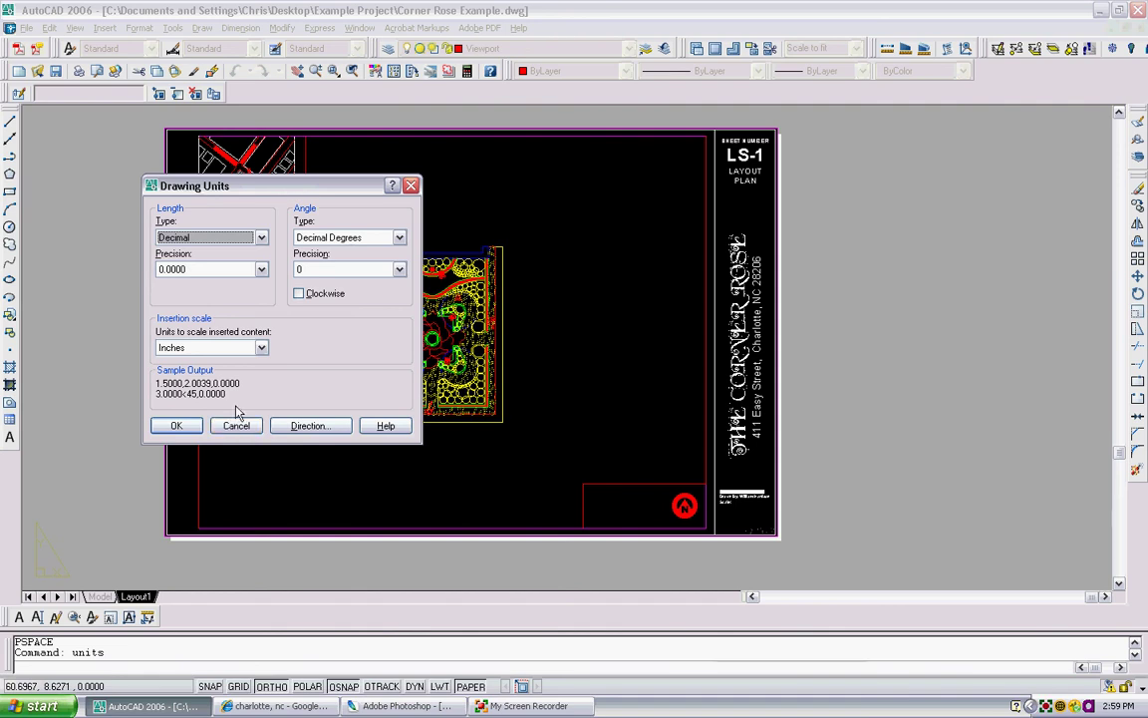
left_click(177, 425)
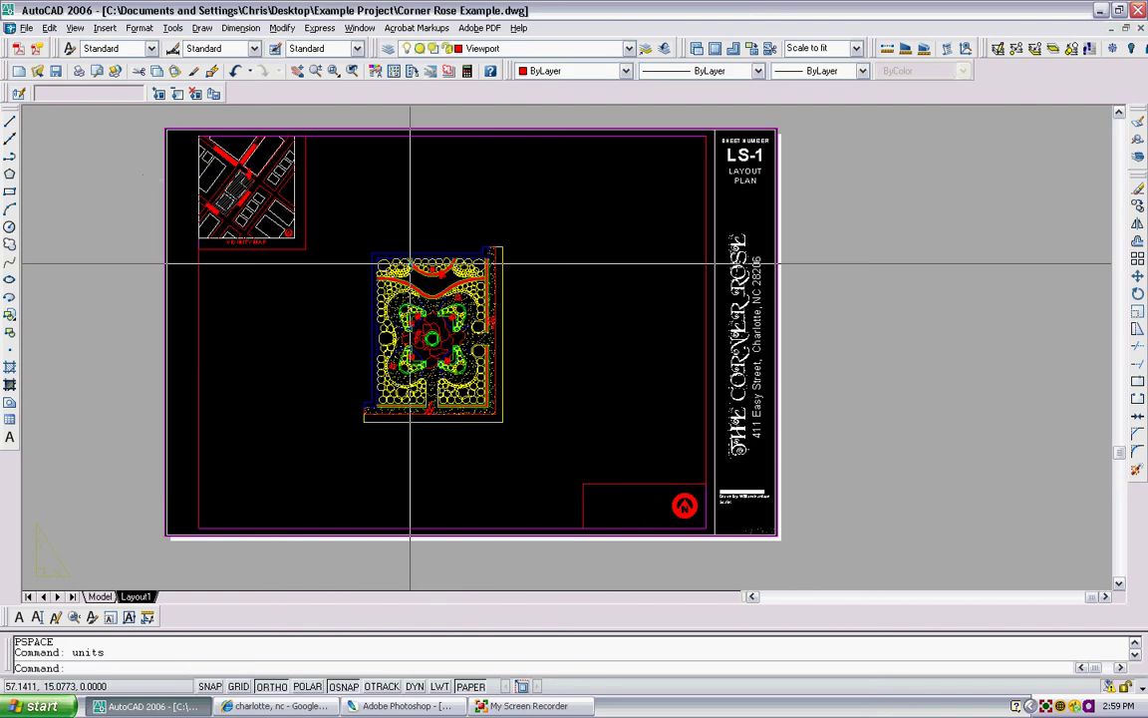
Activate the clipped viewport, then hide the Viewports toolbar and display it again.
double_click(548, 200)
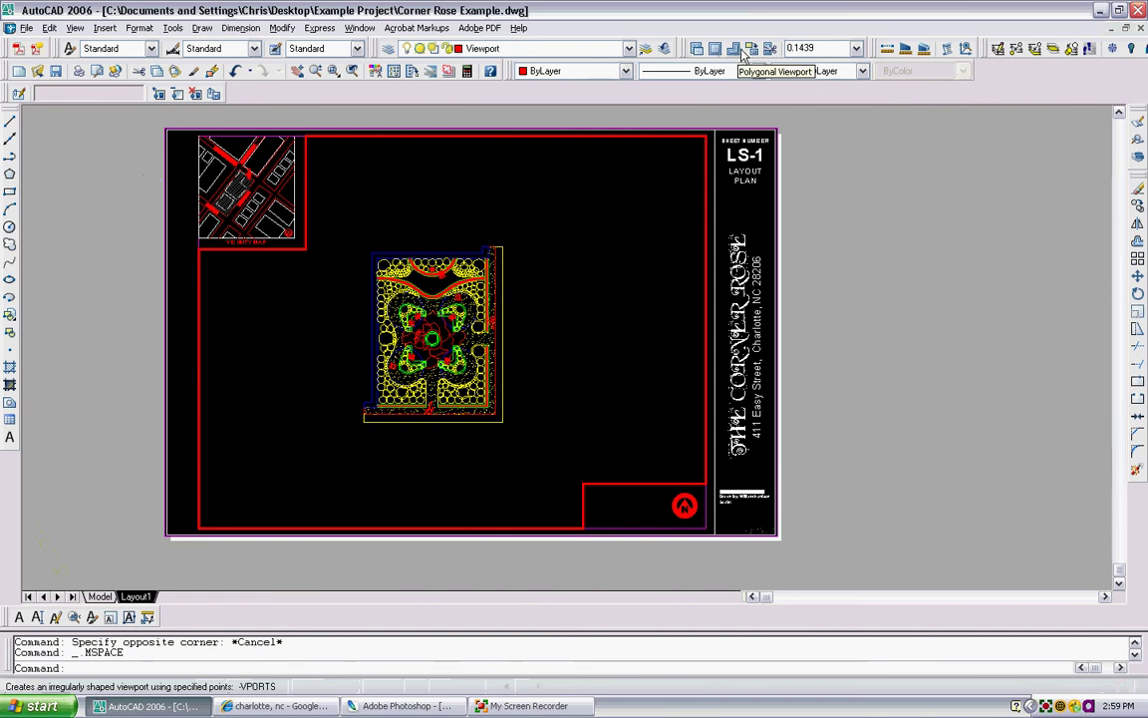
right_click(1012, 84)
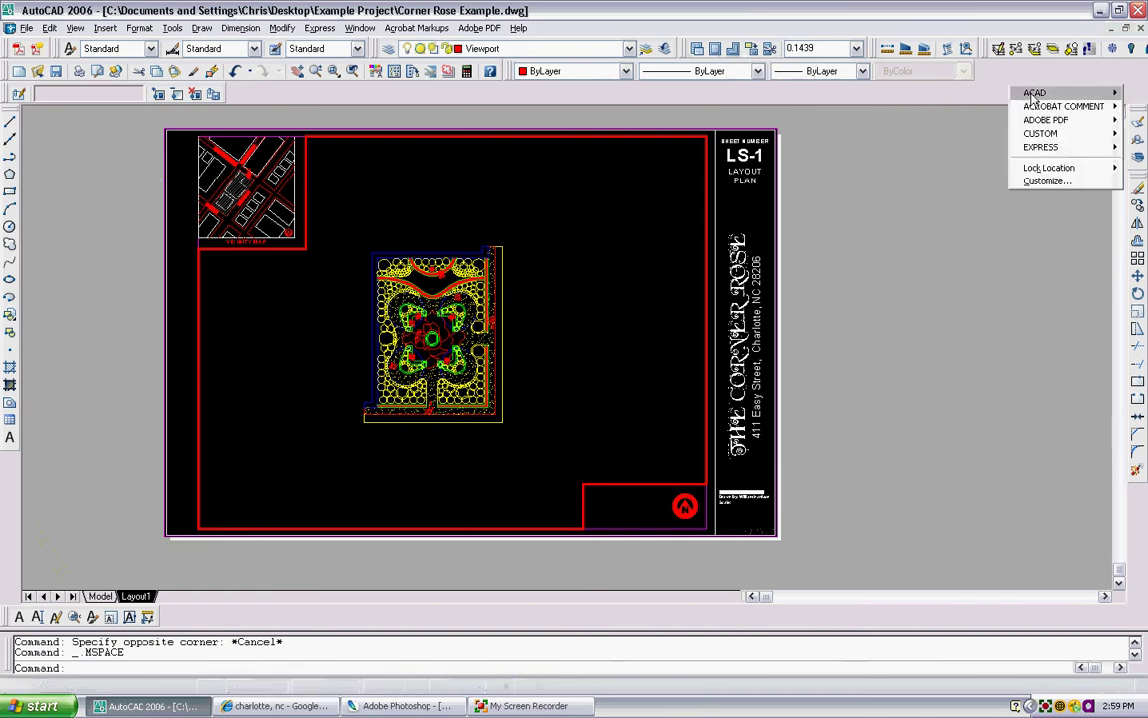
mouse_move(1033, 94)
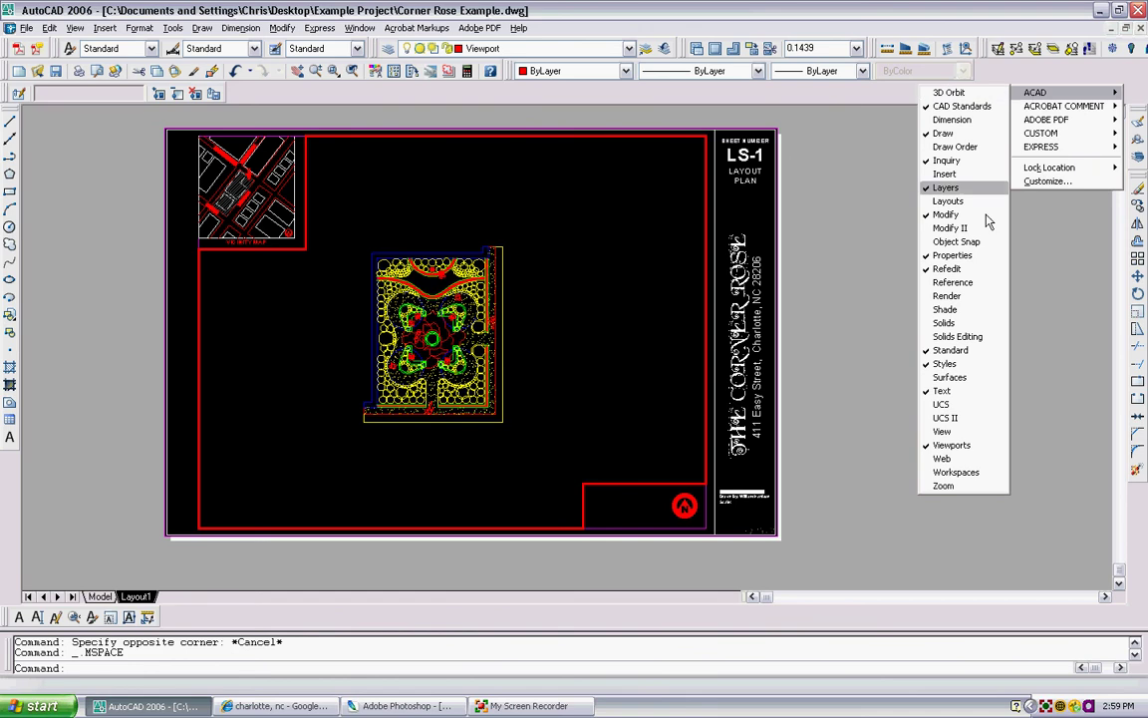
left_click(947, 444)
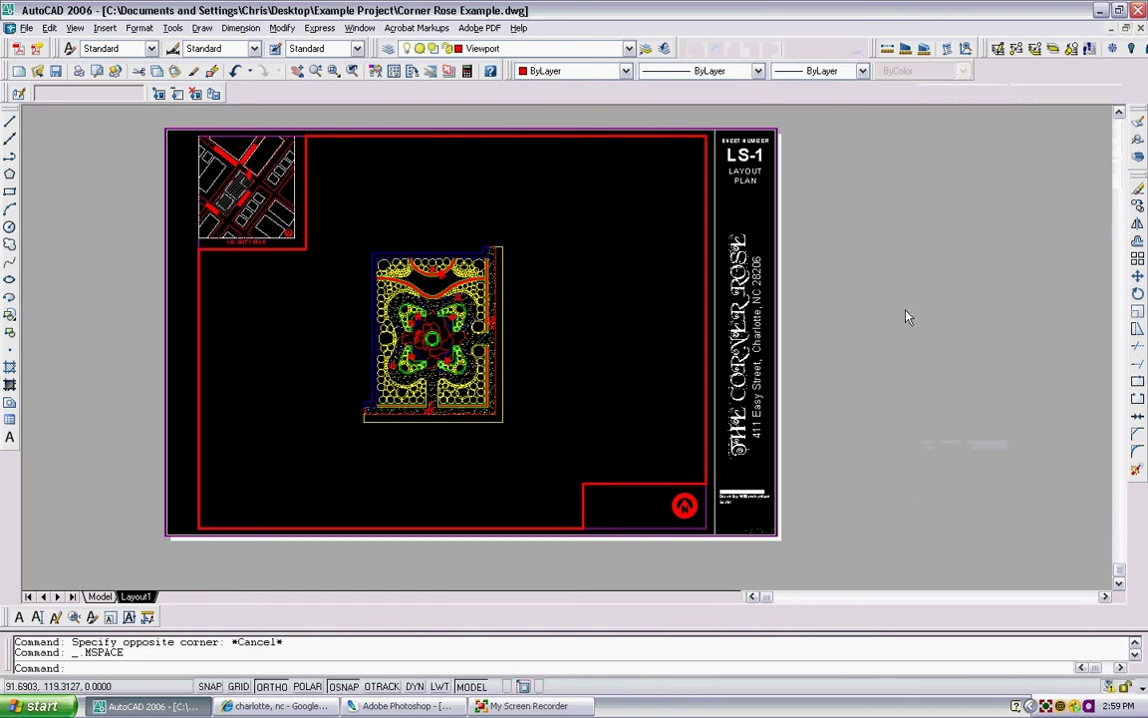
right_click(735, 53)
mouse_move(762, 58)
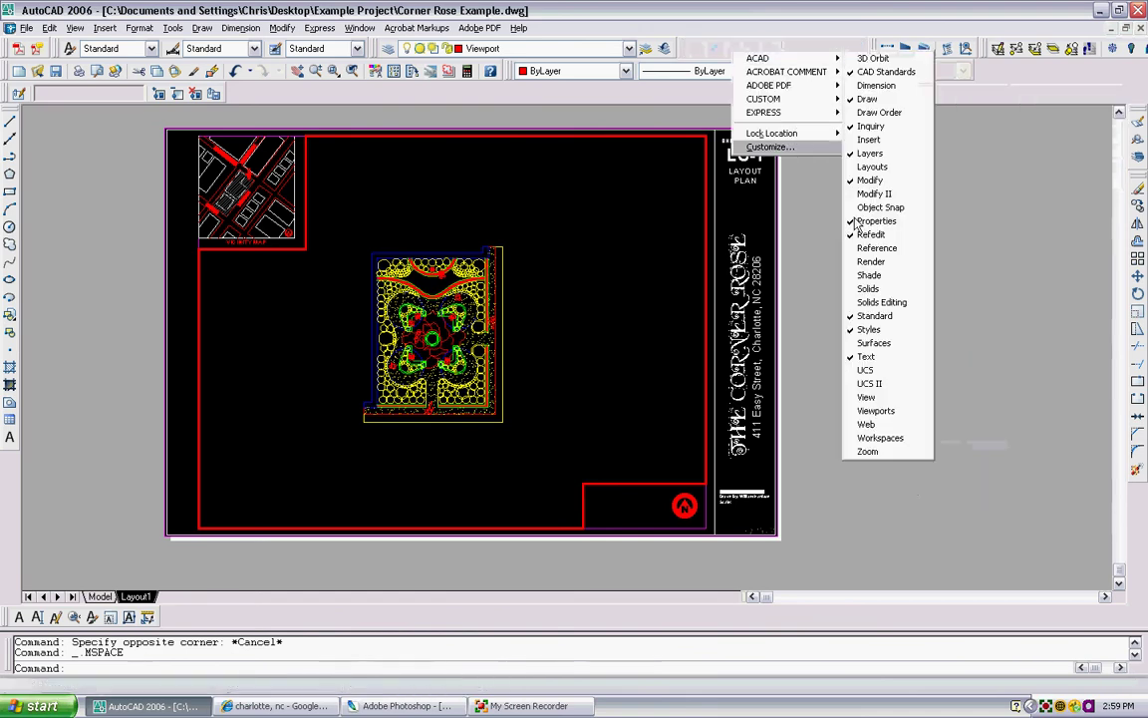
left_click(881, 412)
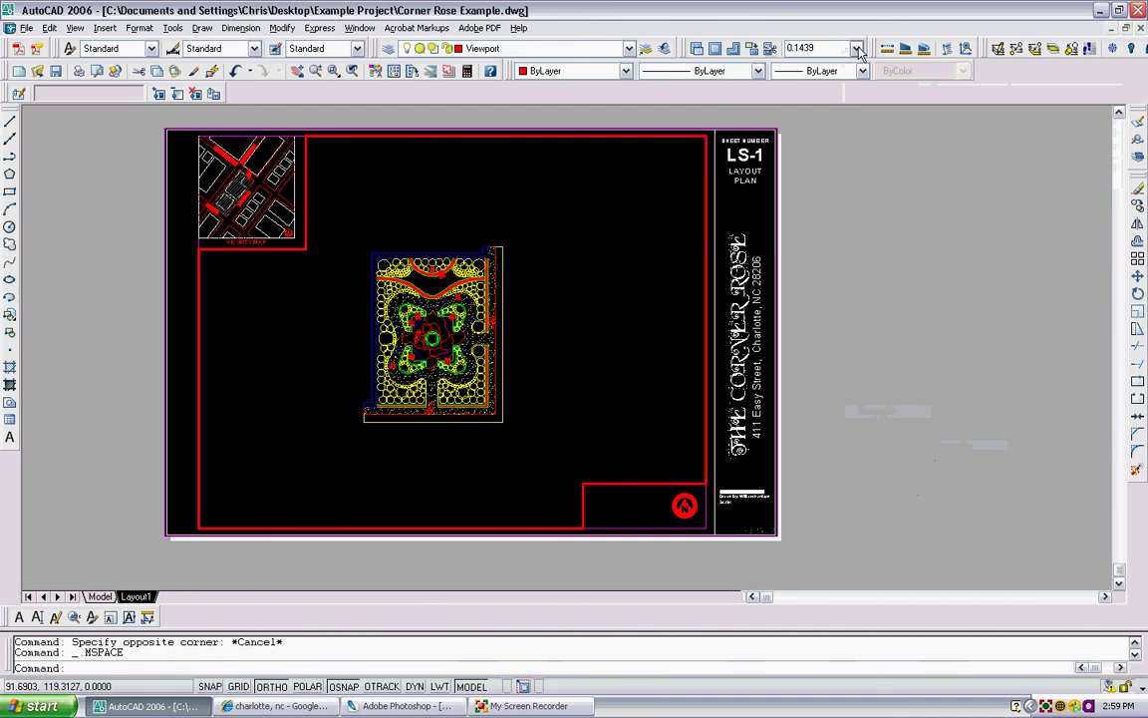
Set the active viewport's scale to 100:1.
left_click(856, 48)
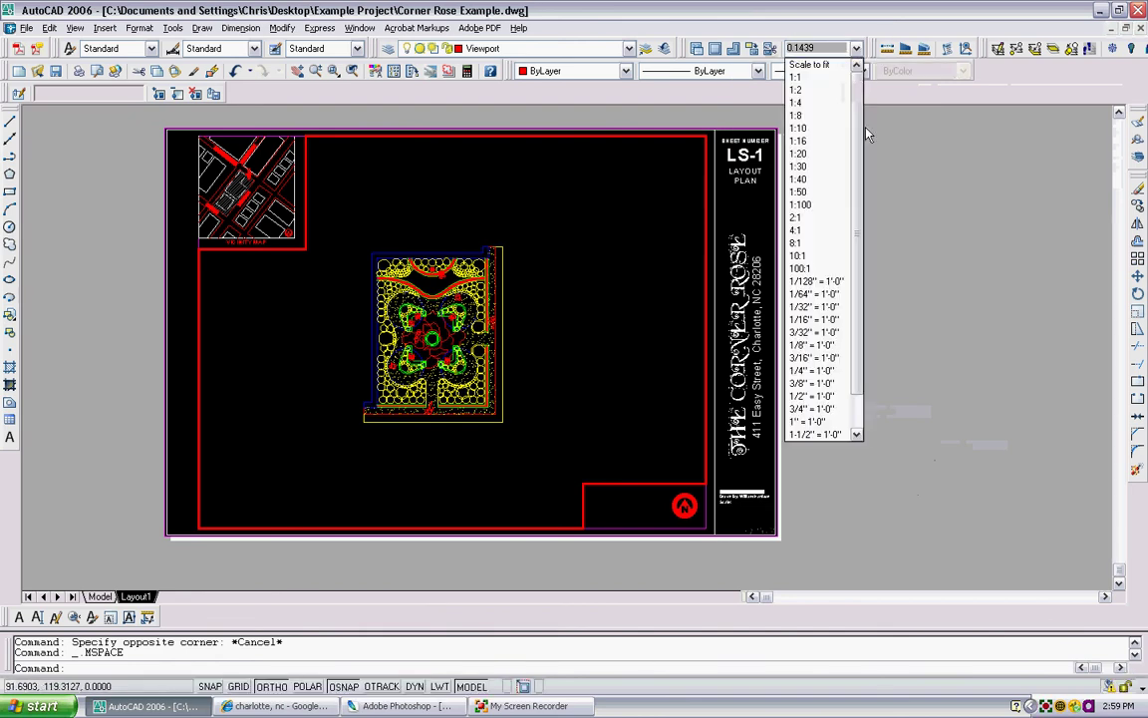
left_click_drag(857, 86, 856, 227)
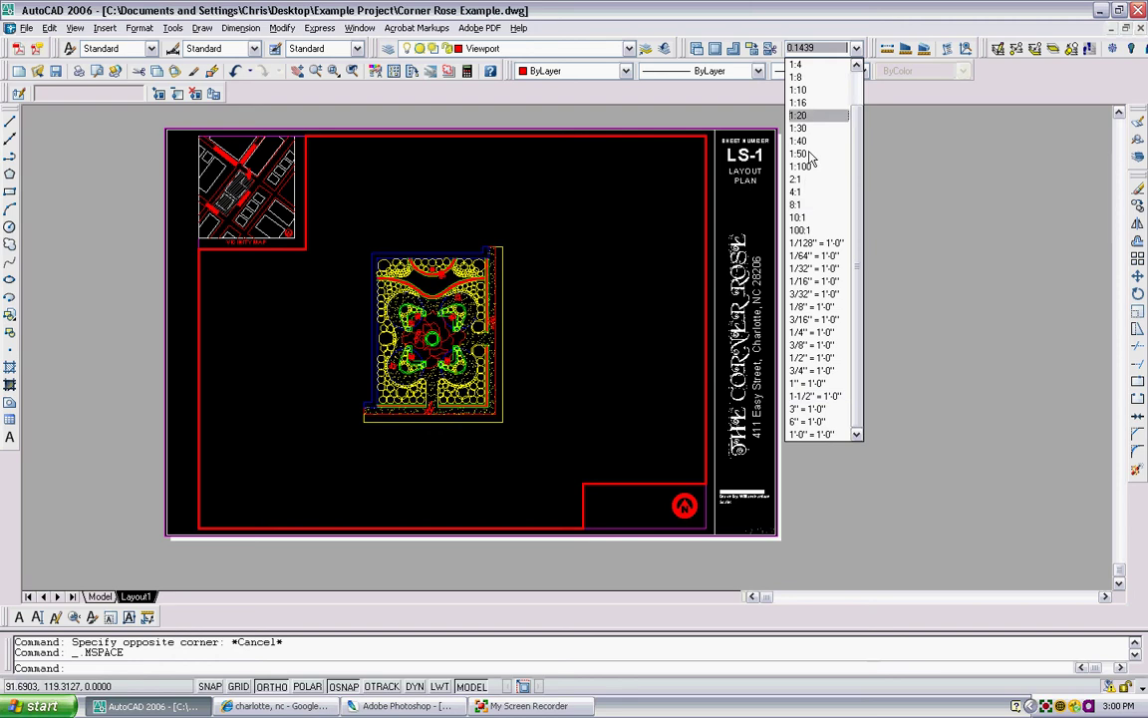
left_click(581, 239)
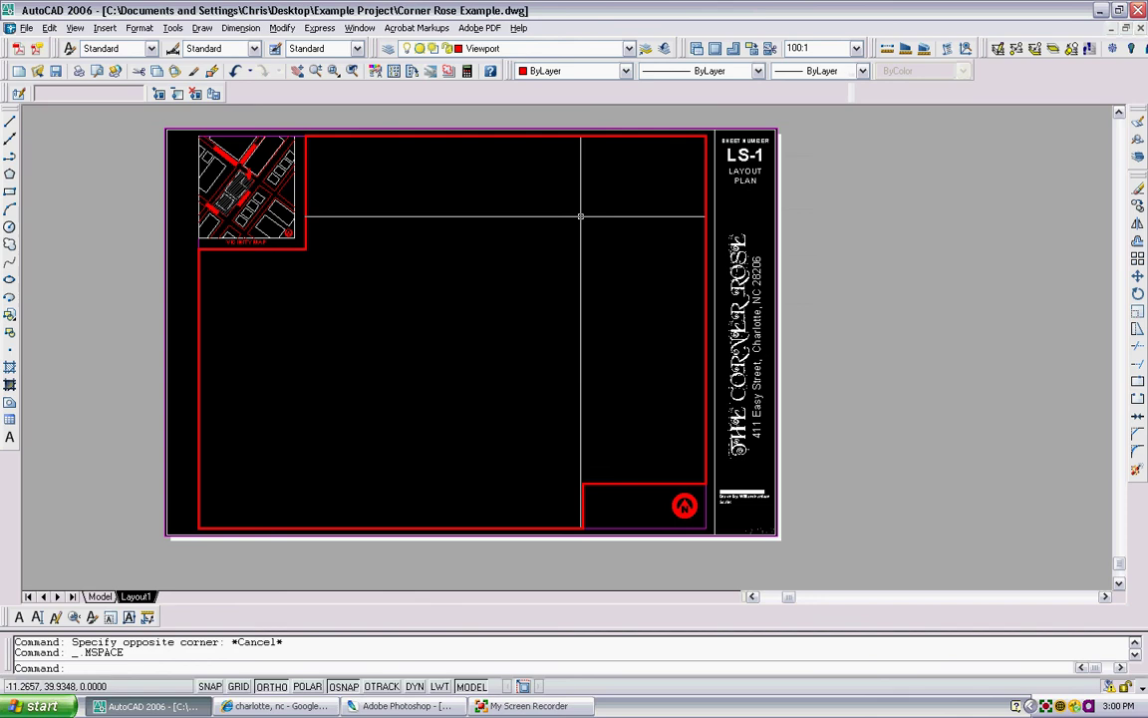
Zoom the active viewport to the drawing's extents.
type("z")
key("Return")
type("e")
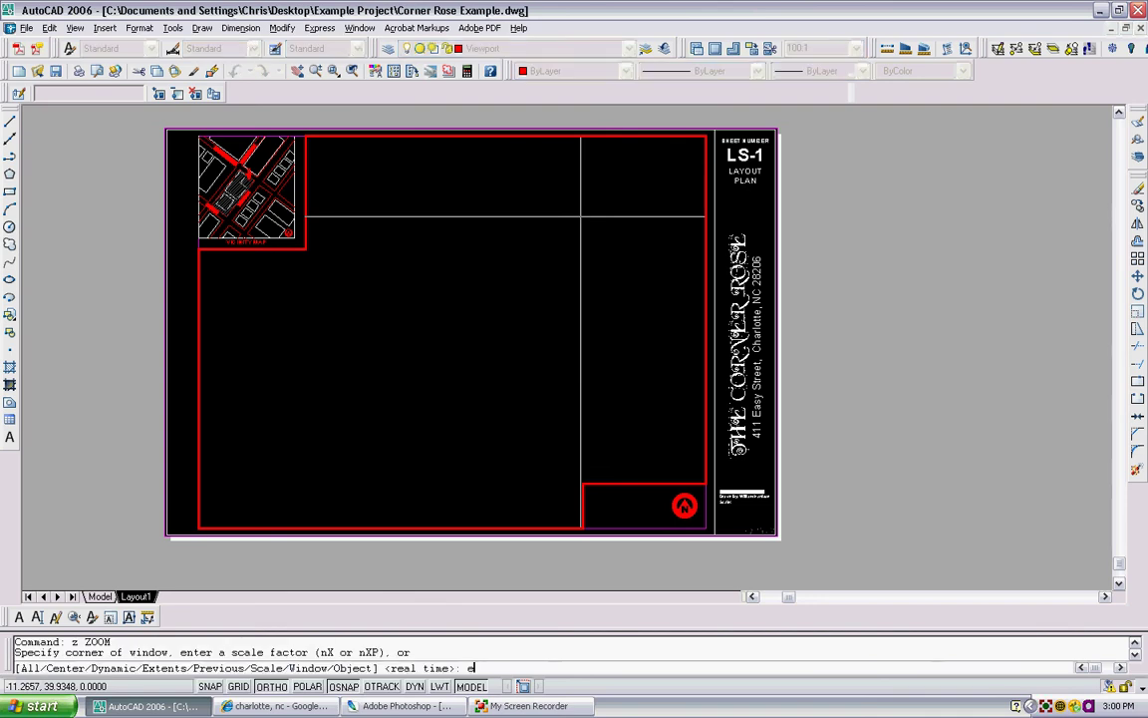
key("Return")
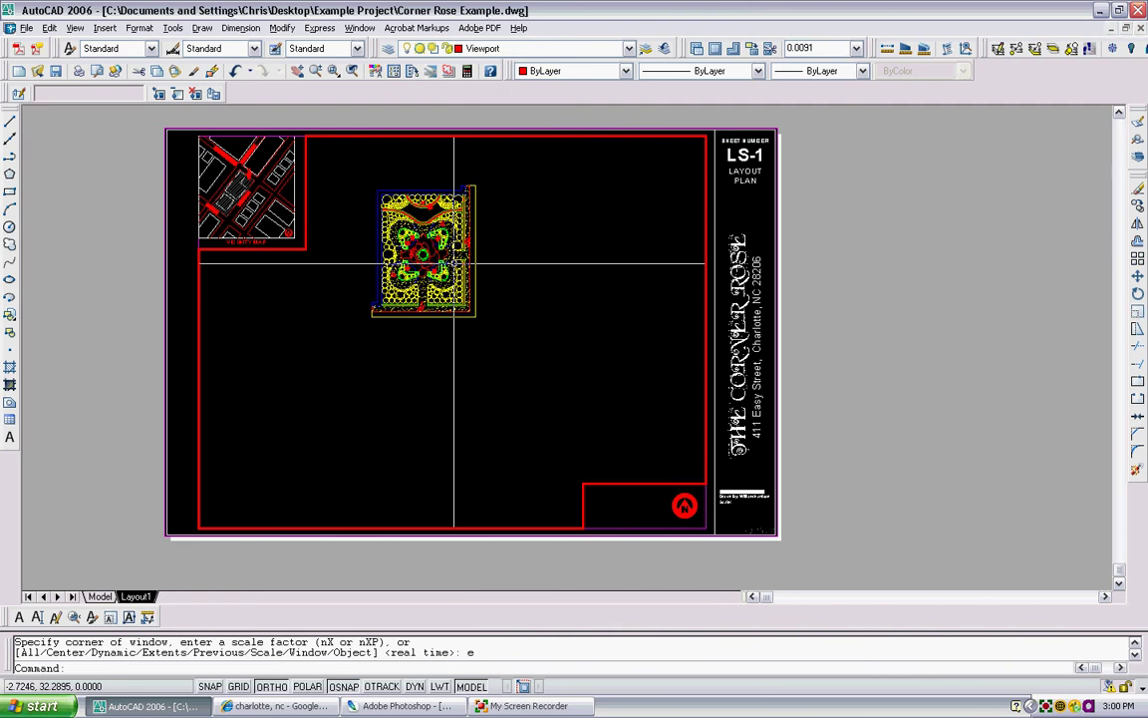
Centre the plan in the active viewport and scale the view to 1/2xp relative to paper space.
middle_click_drag(489, 257, 541, 316)
middle_click_drag(515, 382, 505, 385)
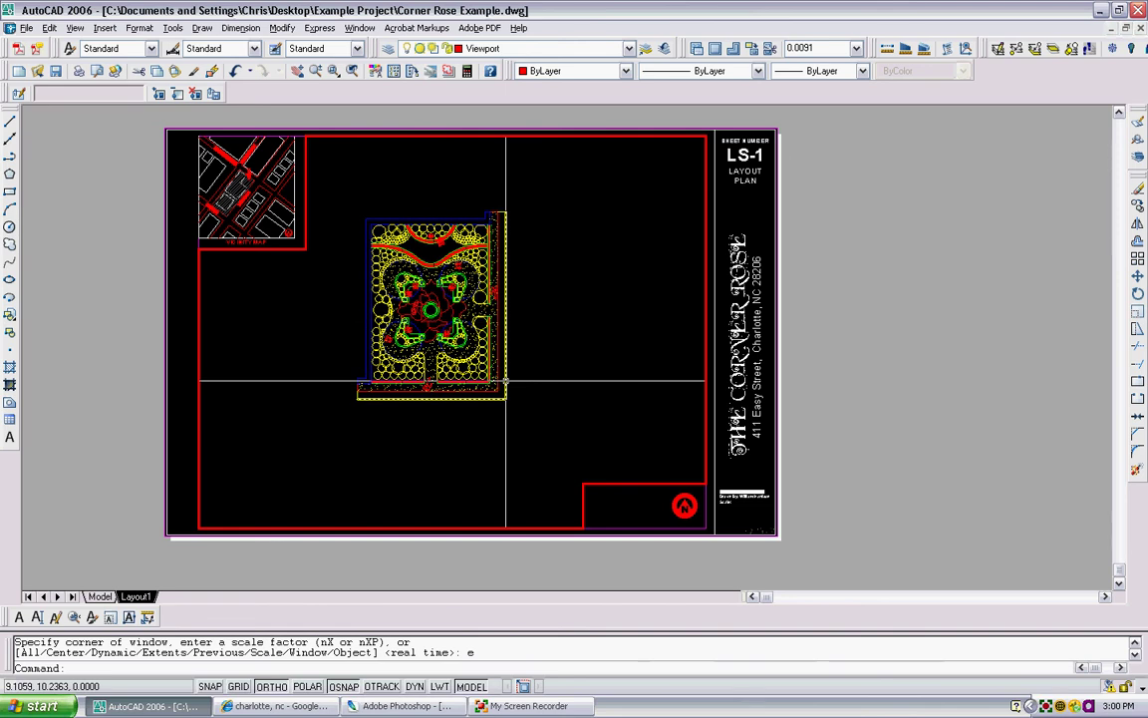
type("z")
key("Return")
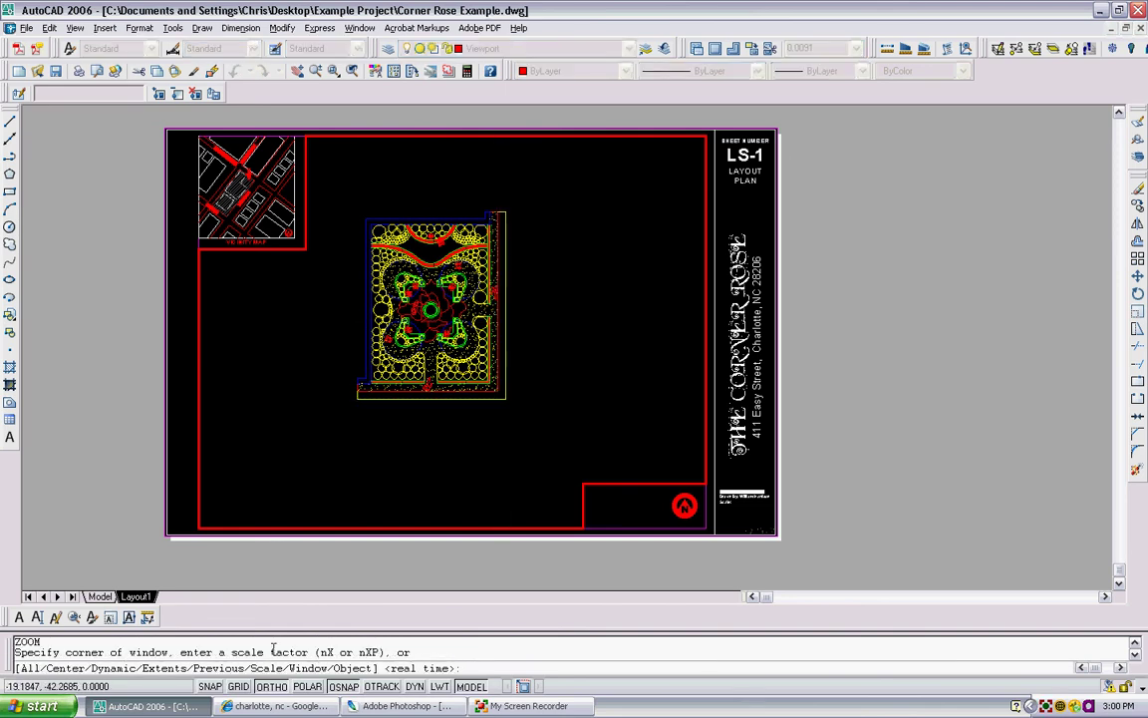
type("s")
key("Return")
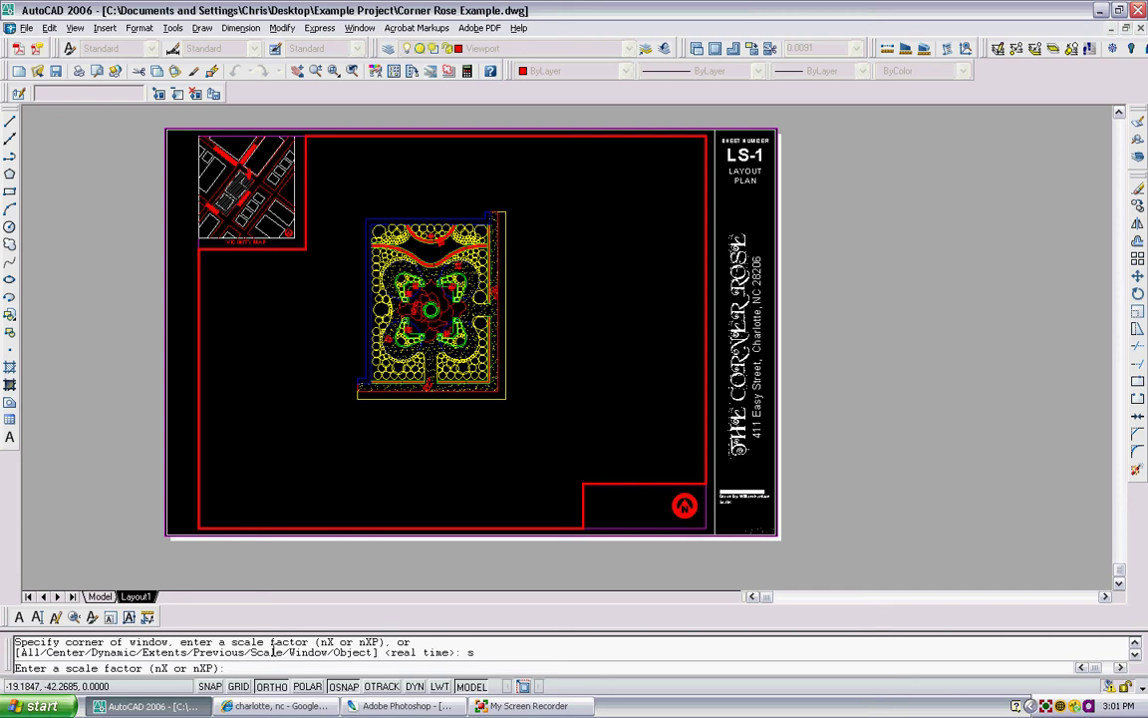
type("1/2xp")
key("Return")
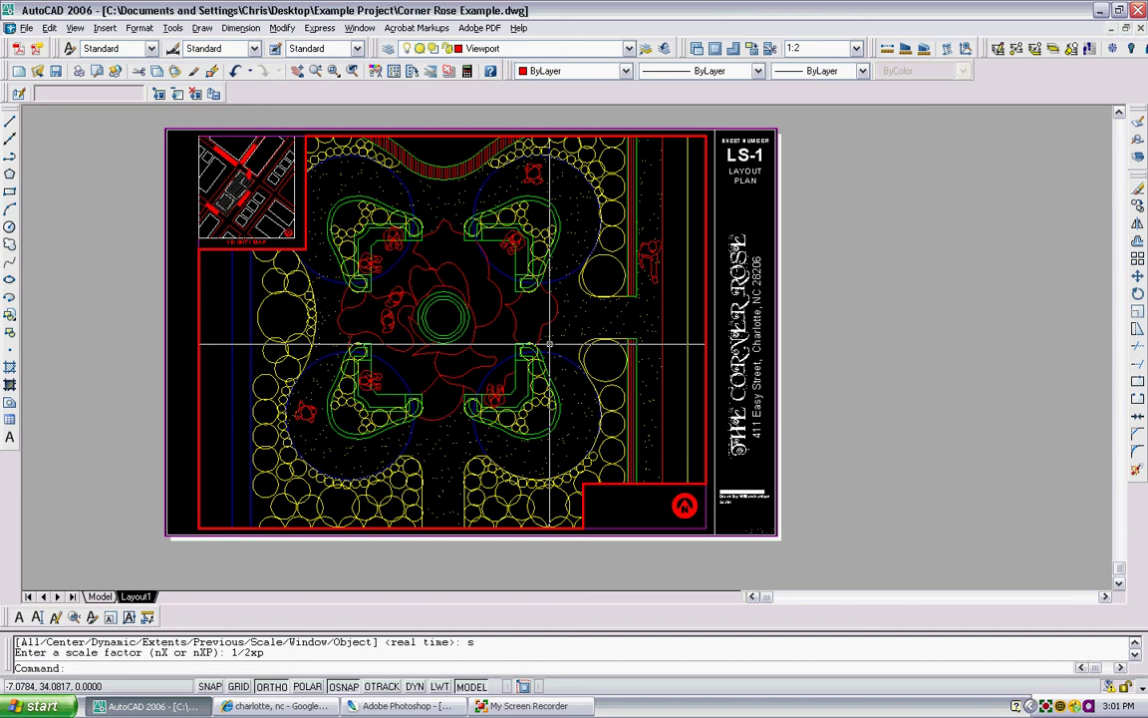
Scale the active viewport's view to 1/4xp so the whole garden plan fits inside the clipped boundary.
type("z")
key("Return")
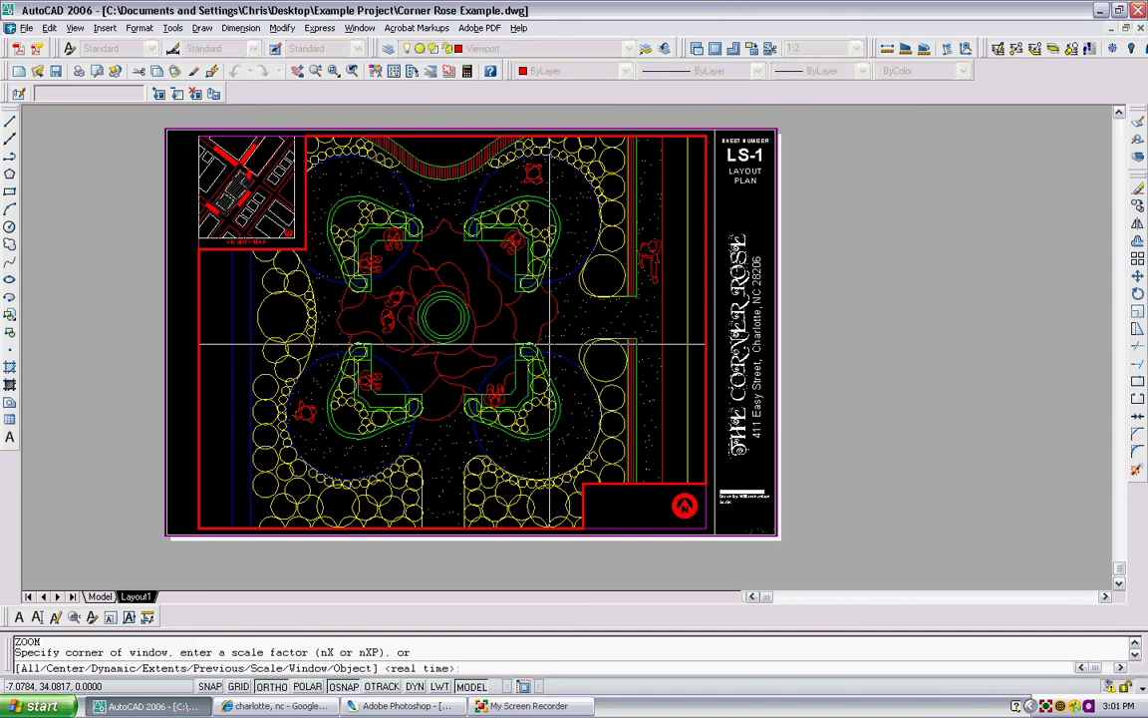
type("s")
key("Return")
type("1")
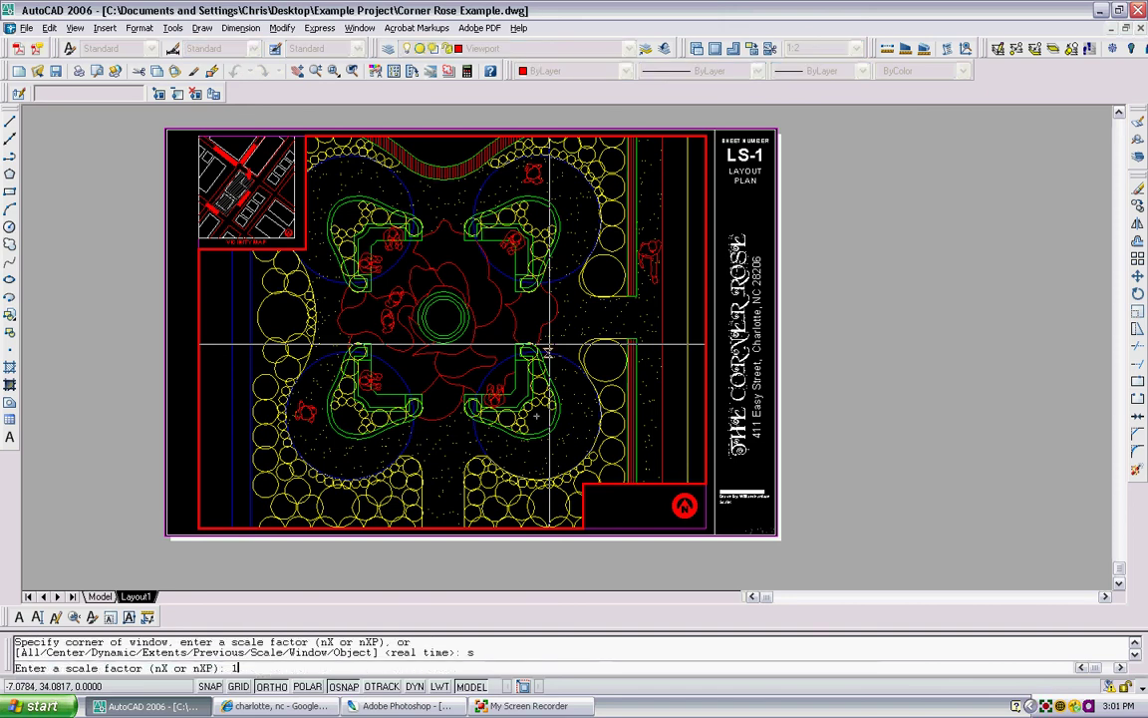
type("/4xp")
key("Return")
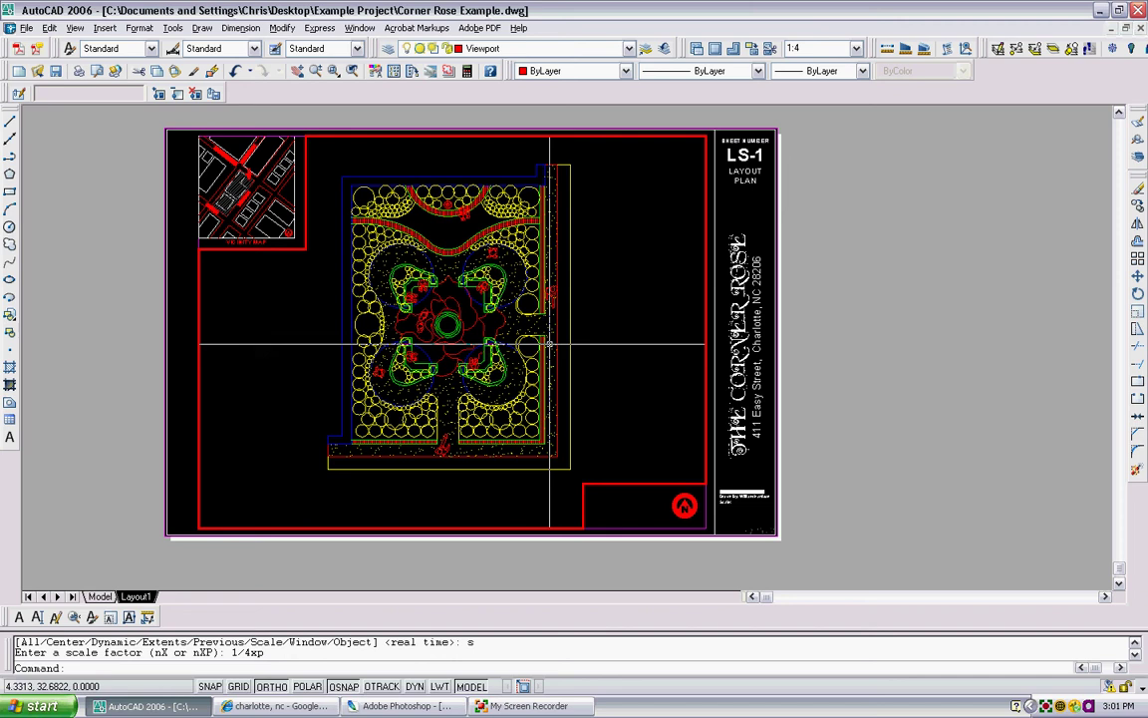
middle_click_drag(602, 349, 603, 350)
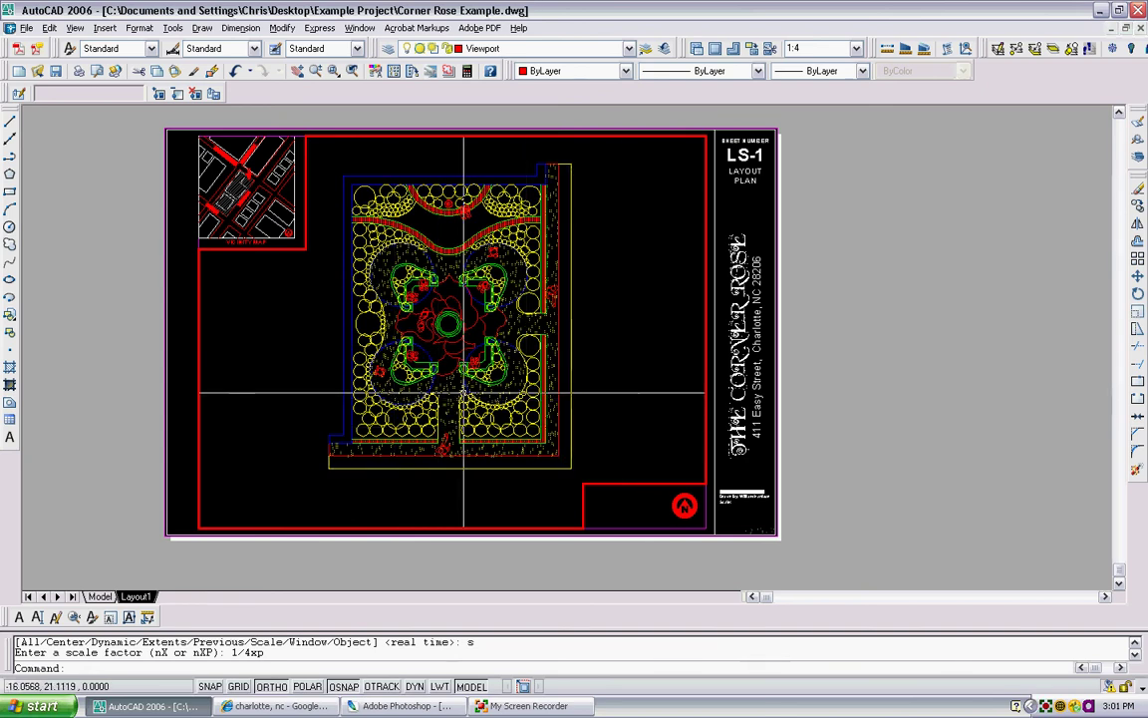
Switch to paper space, reactivate the clipped viewport and review the preset viewport scales without choosing one.
type("ps")
key("Return")
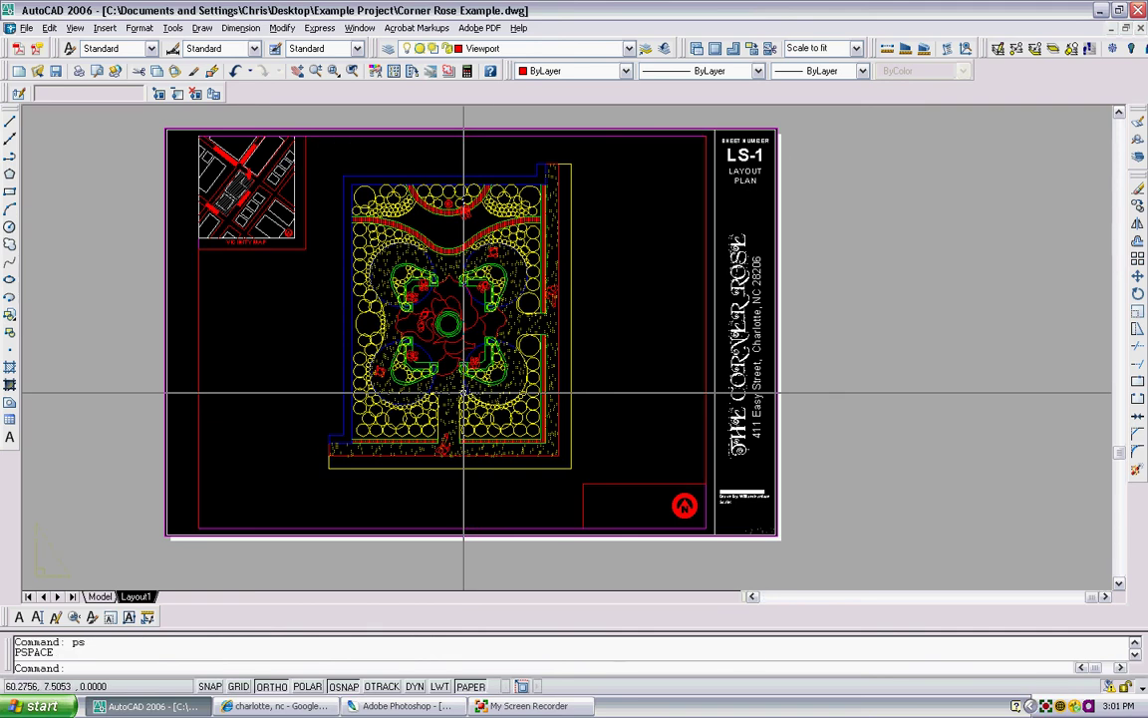
double_click(613, 244)
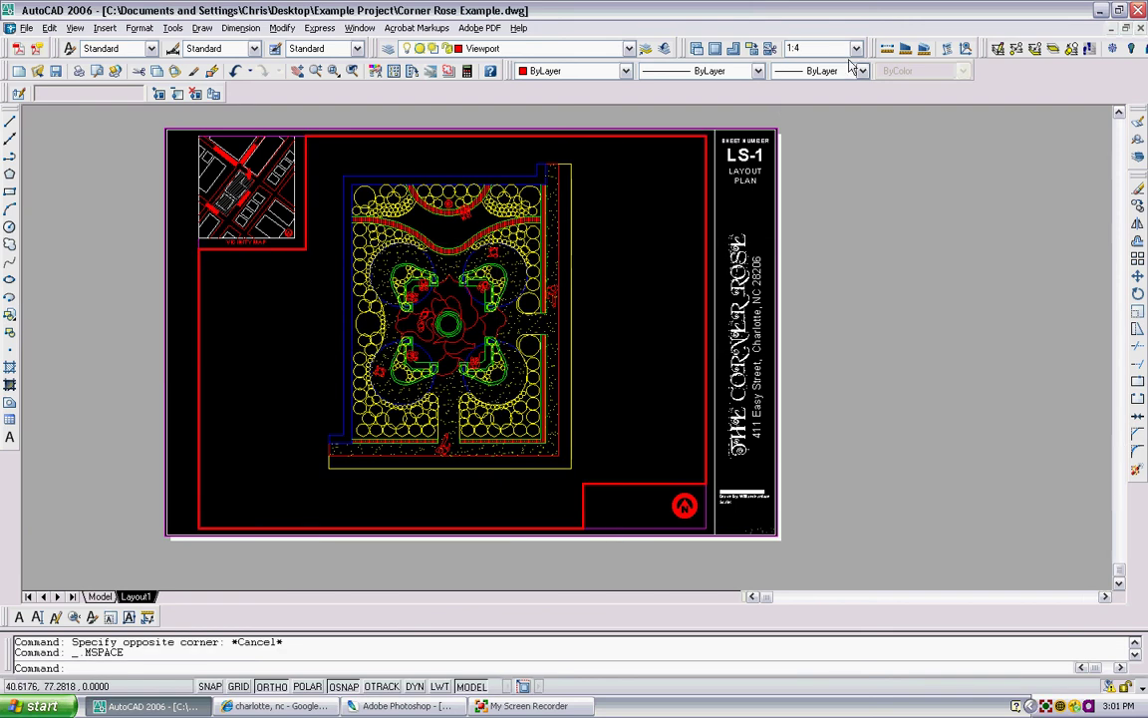
left_click(855, 47)
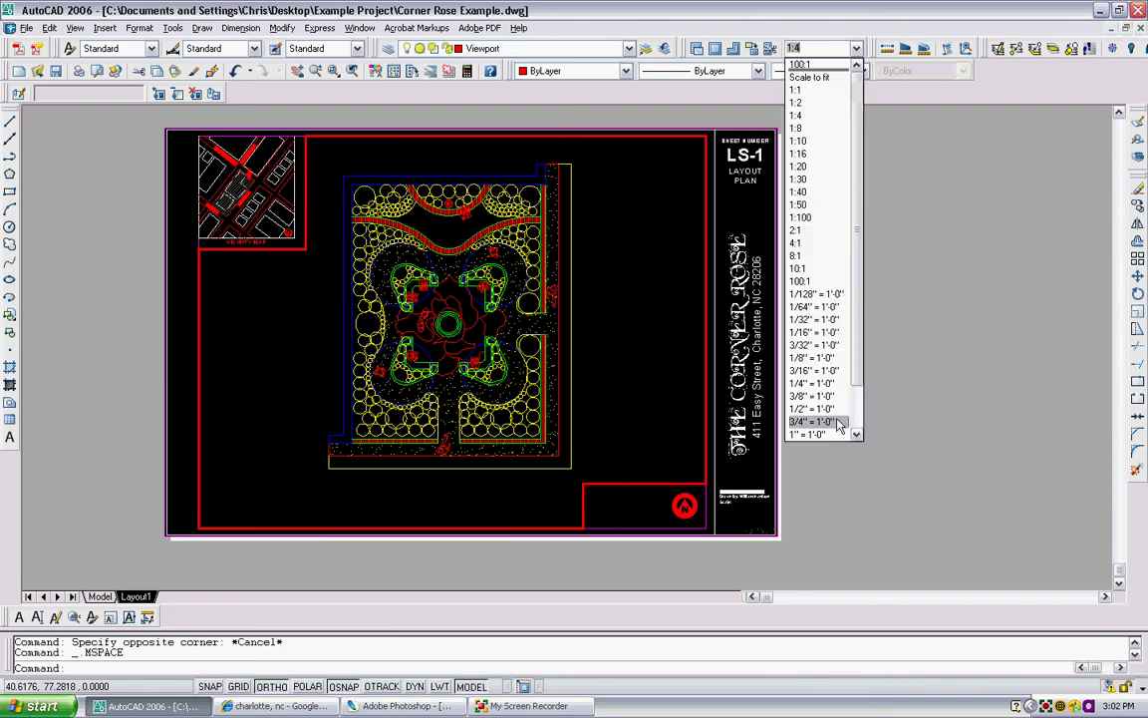
left_click(886, 328)
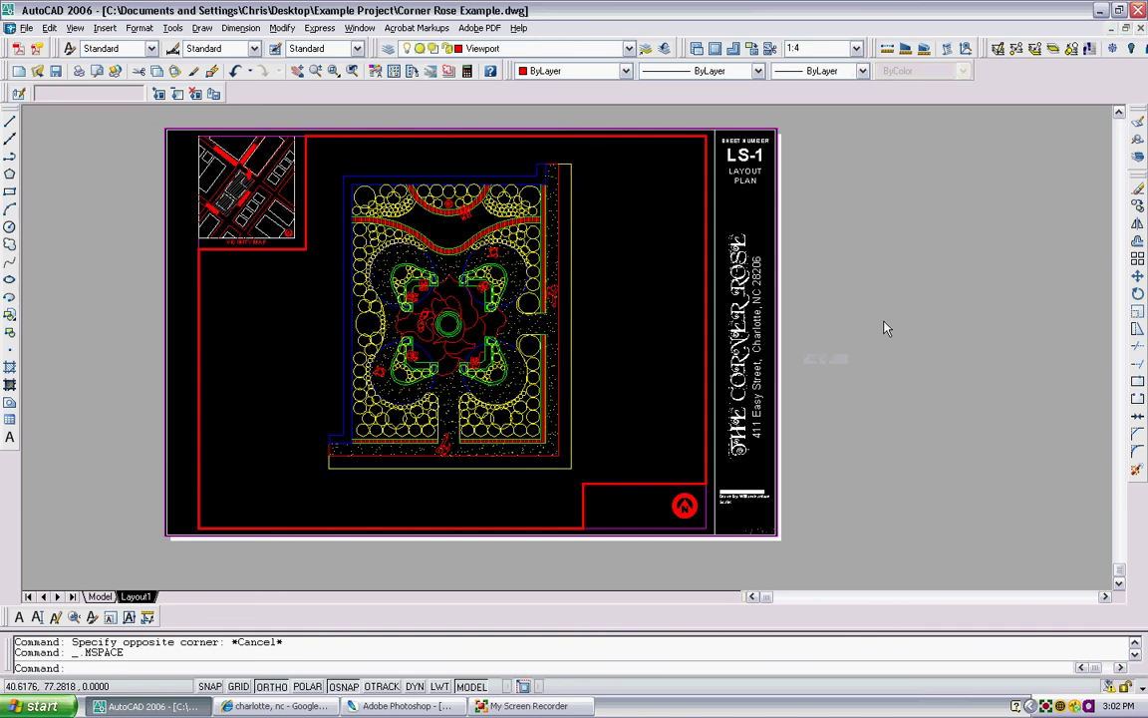
Return to paper space and lock the display of the clipped plan viewport.
type("s")
key("Return")
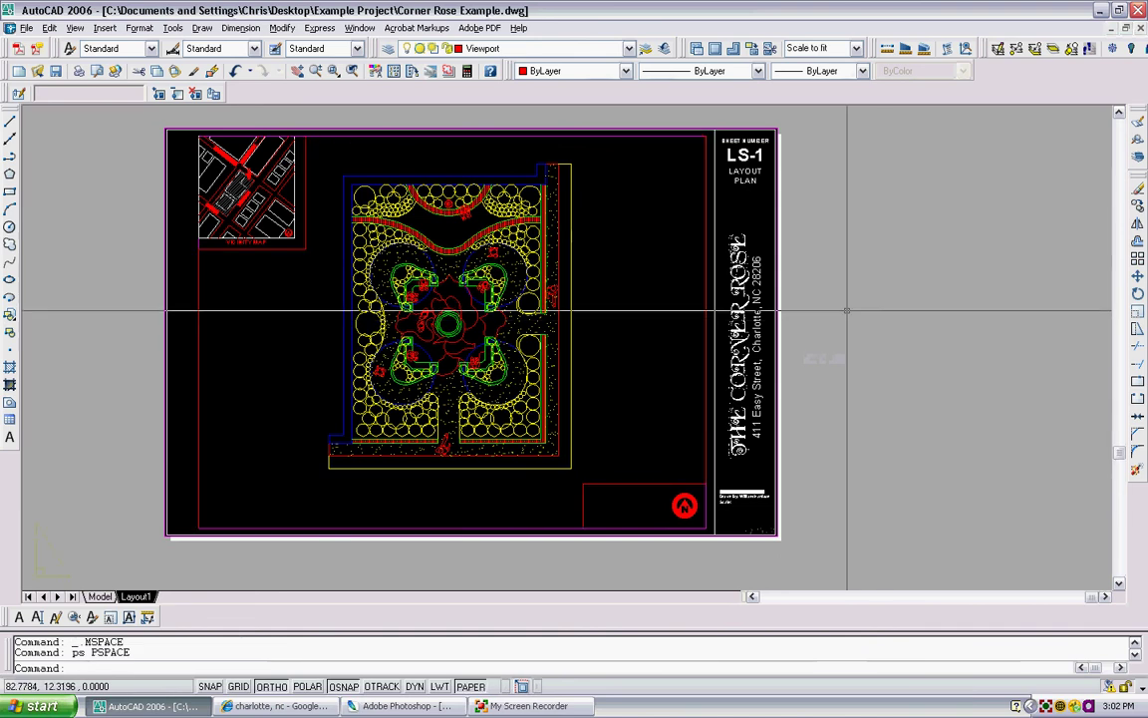
left_click(707, 154)
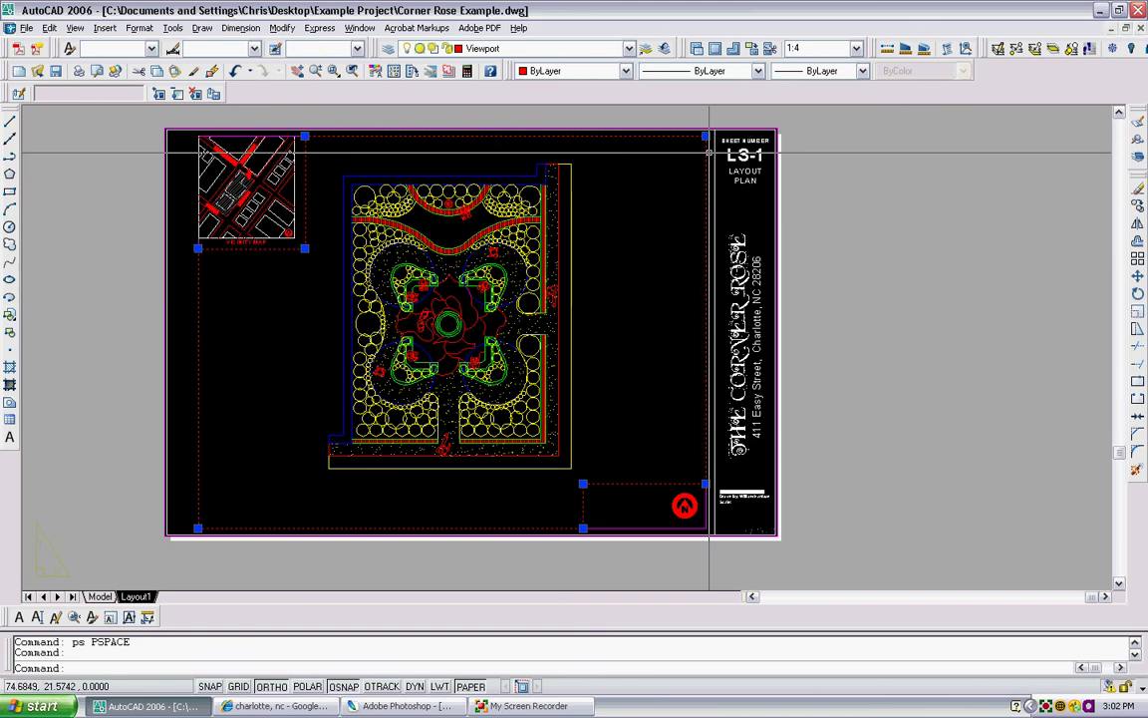
right_click(665, 203)
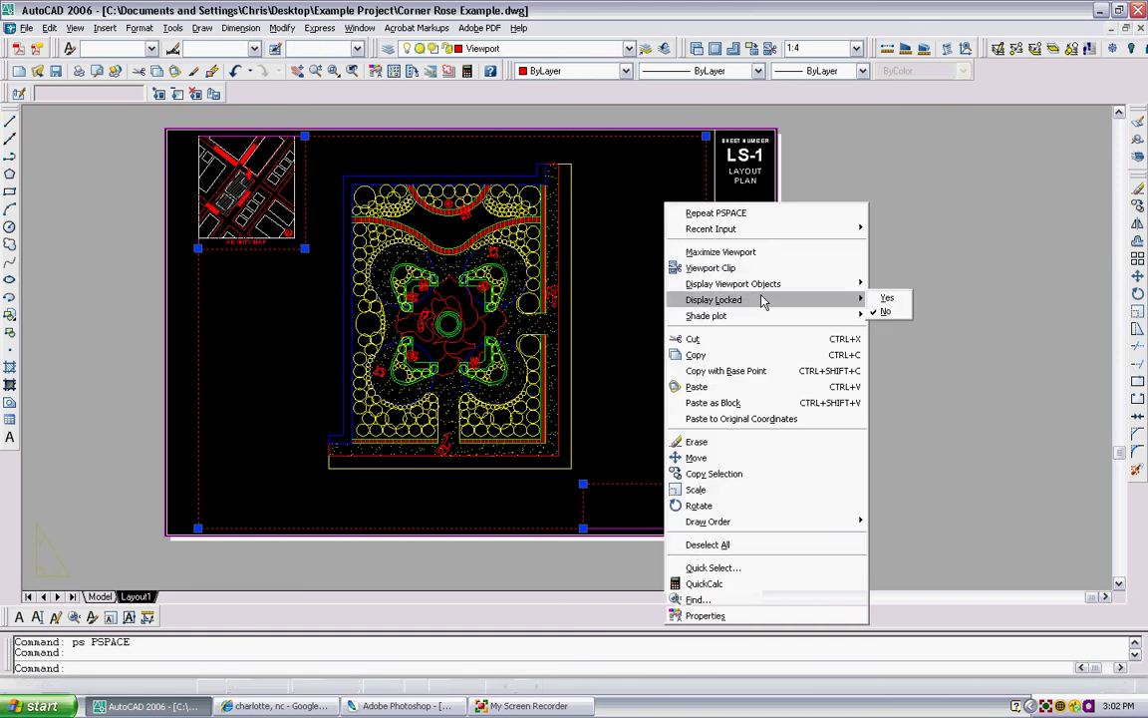
left_click(867, 299)
Reactivate the viewport and test its display lock by zooming and panning from inside it.
double_click(584, 243)
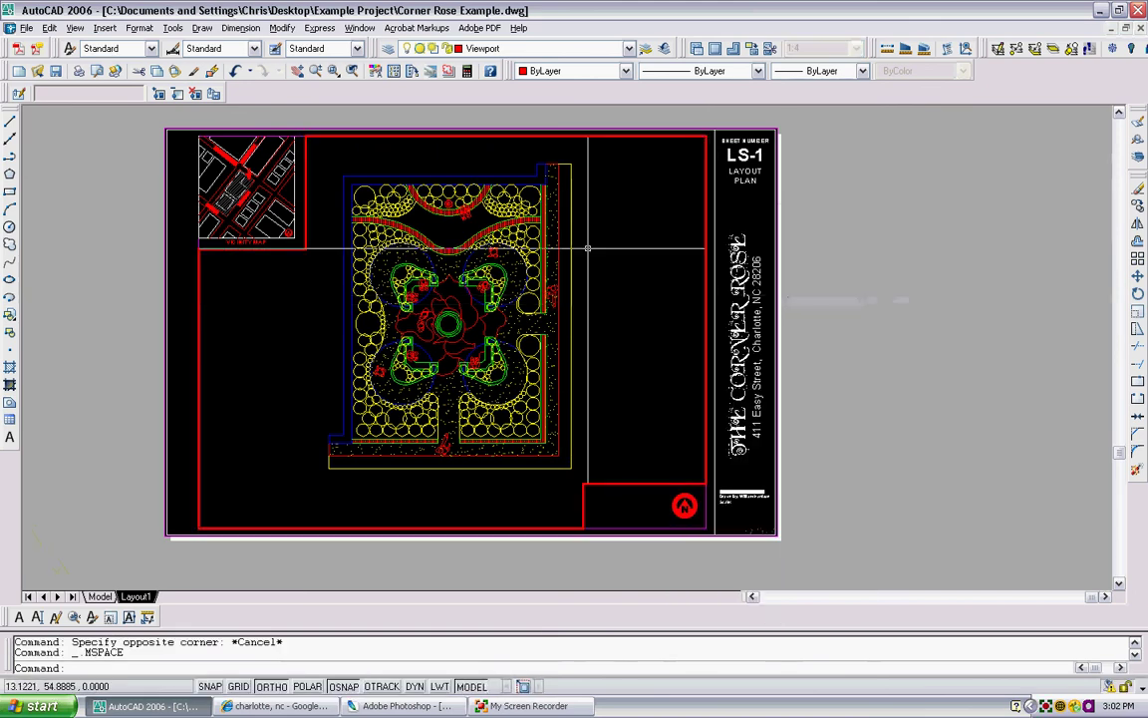
scroll(598, 249, "up", 3)
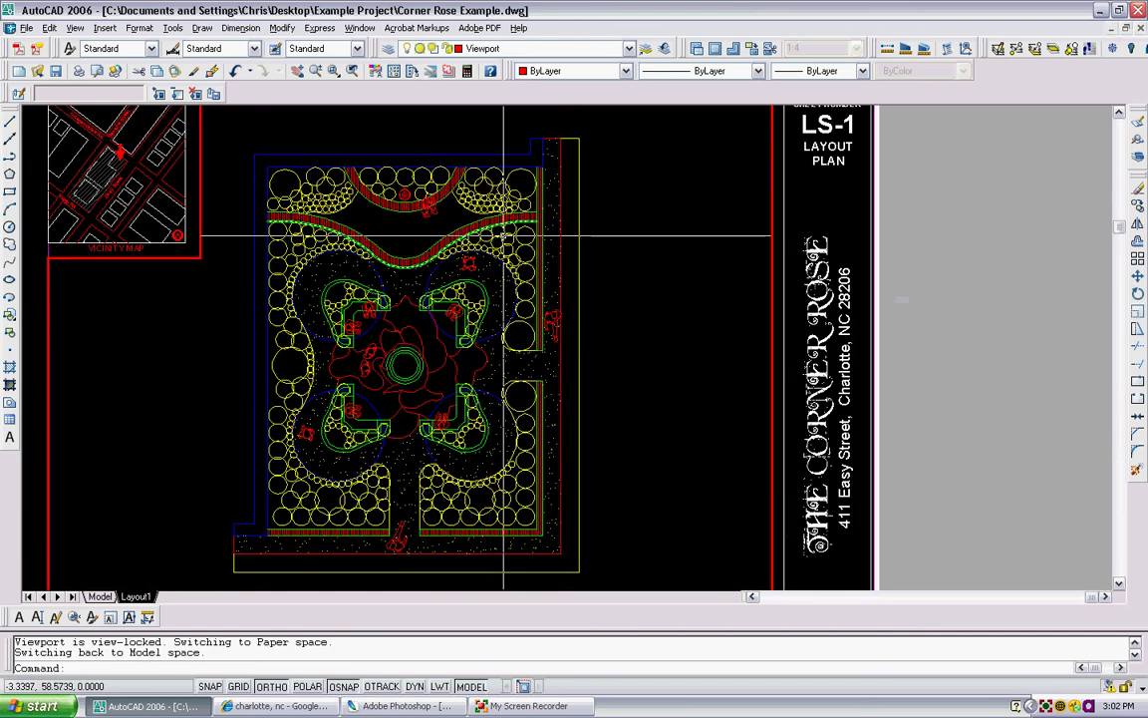
scroll(423, 264, "down", 6)
scroll(430, 227, "up", 2)
middle_click_drag(429, 227, 538, 349)
scroll(659, 426, "up", 7)
scroll(354, 202, "down", 3)
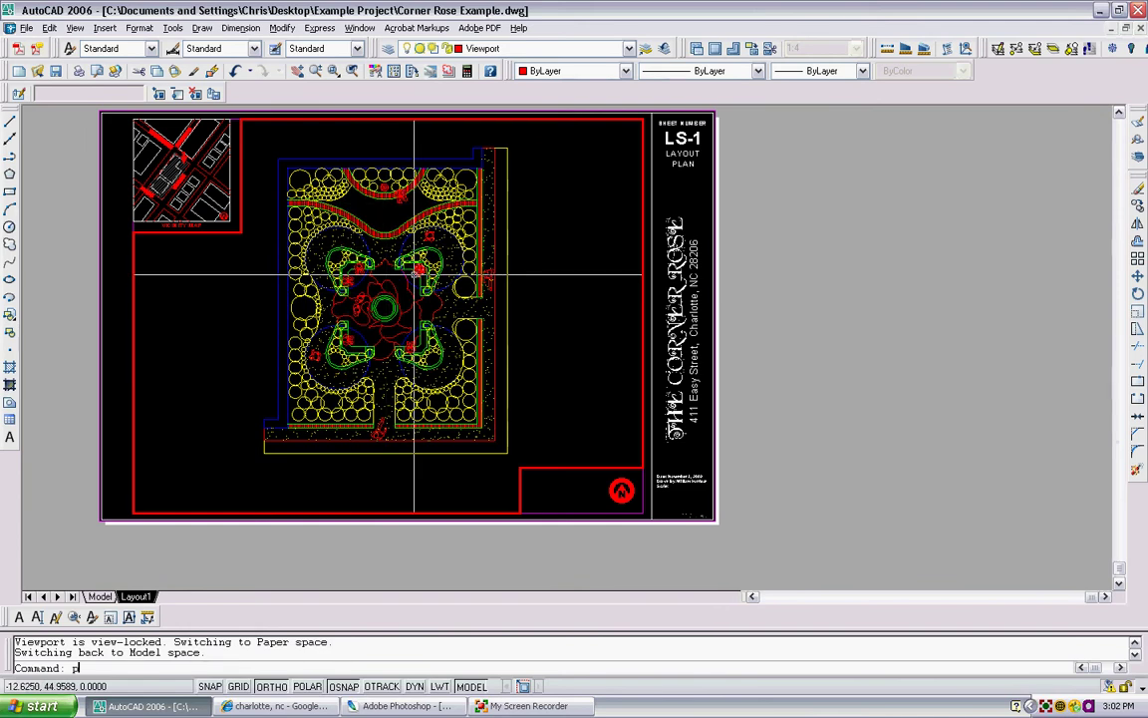
Return to paper space and examine the title block's company logo and its date, drawn-by and scale text.
scroll(569, 469, "up", 6)
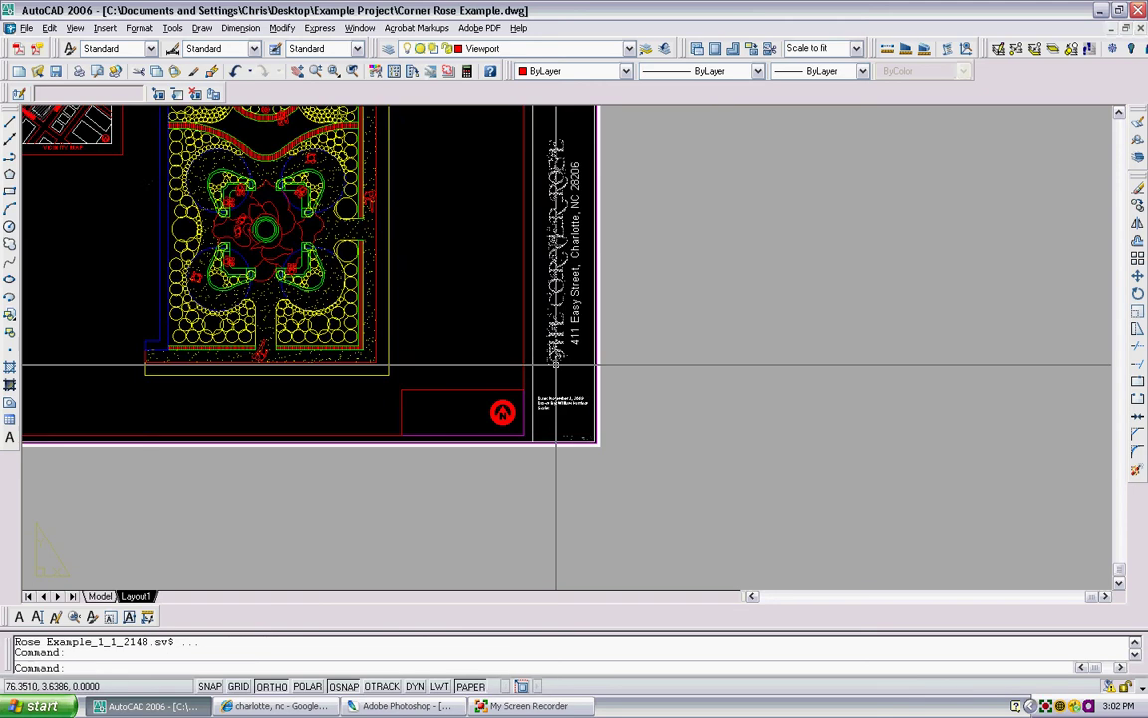
scroll(463, 364, "up", 5)
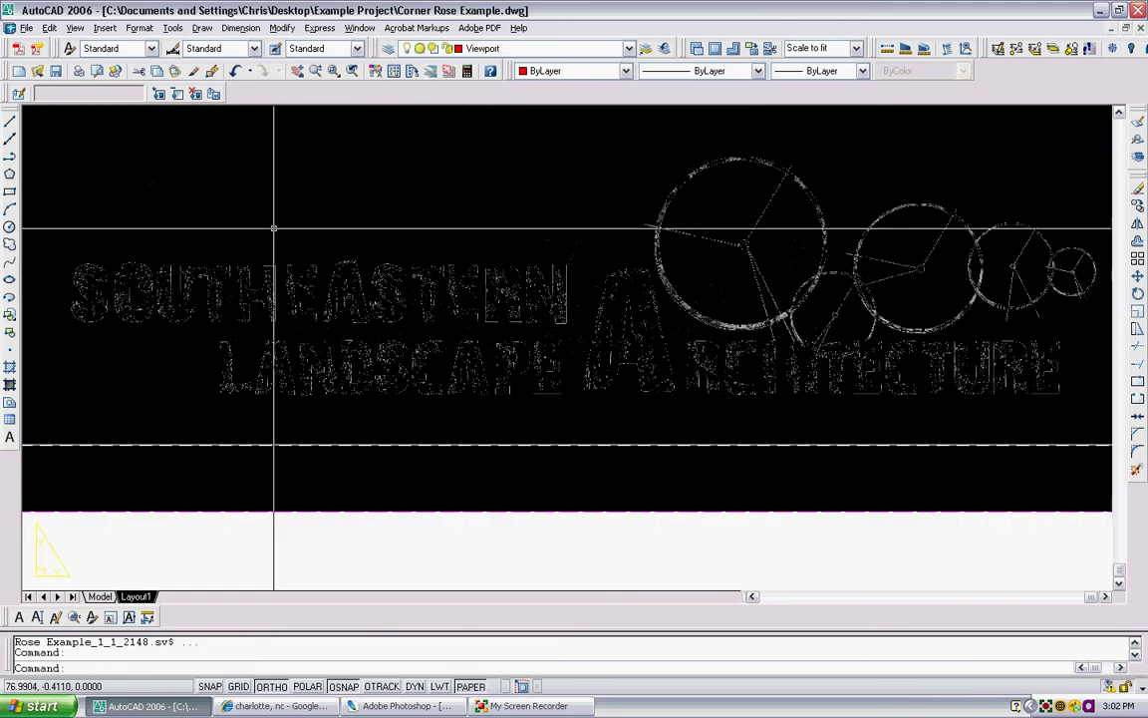
scroll(269, 247, "down", 4)
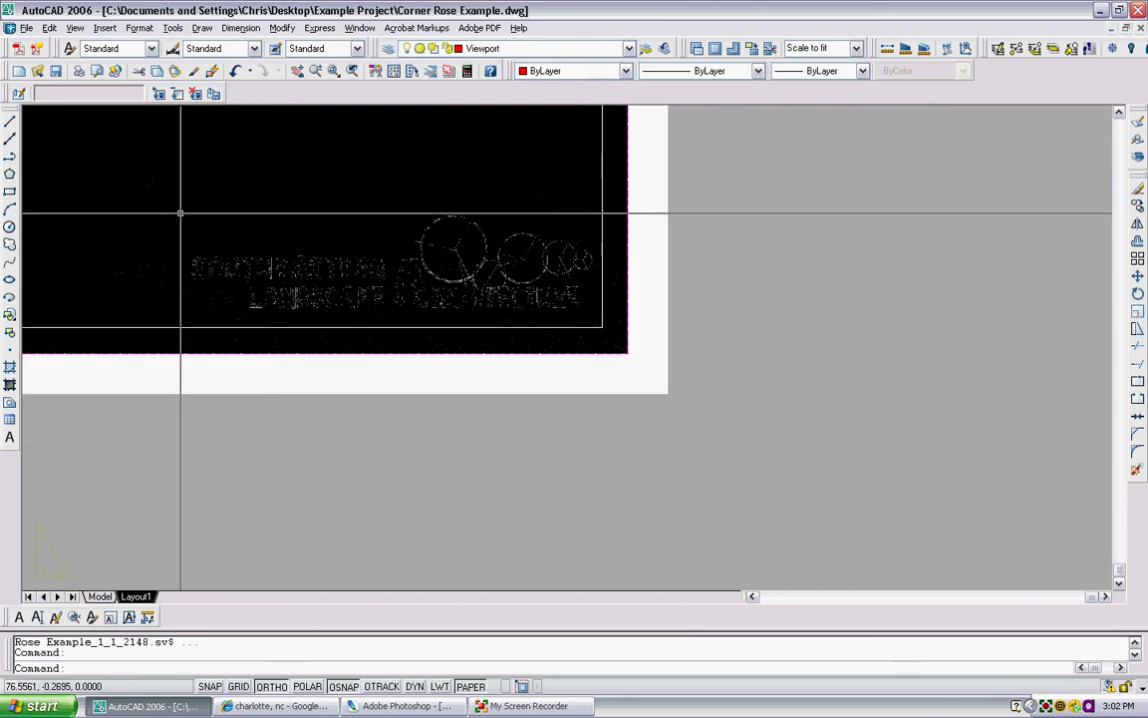
scroll(290, 261, "up", 3)
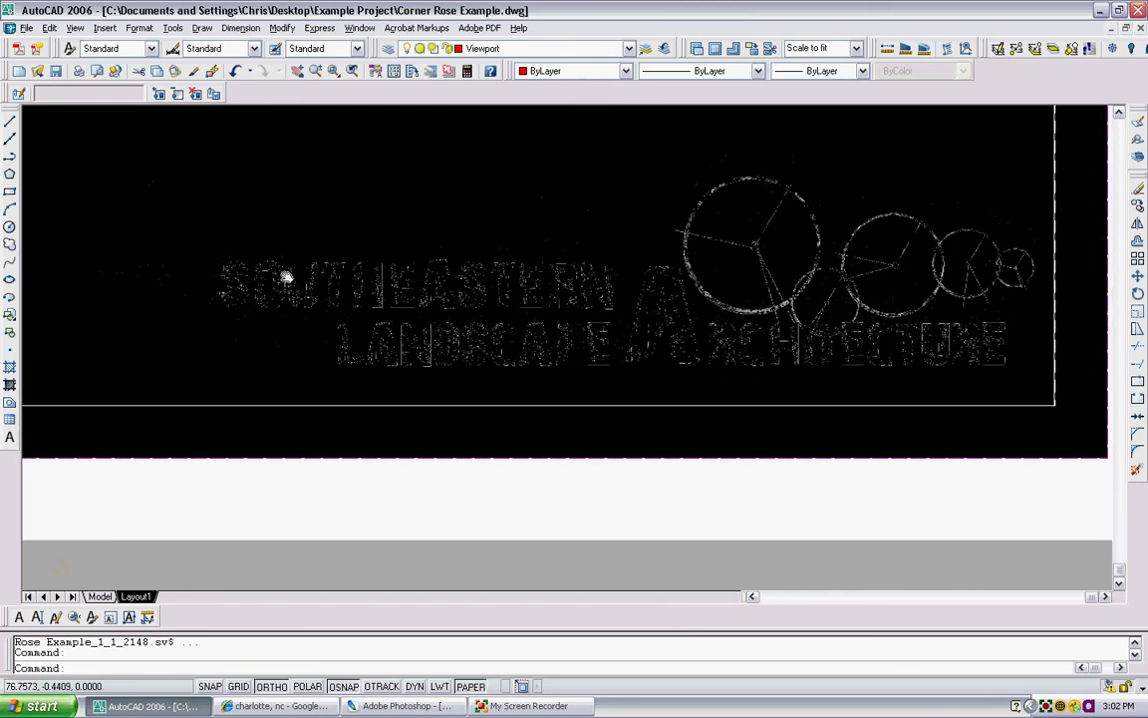
scroll(287, 261, "down", 5)
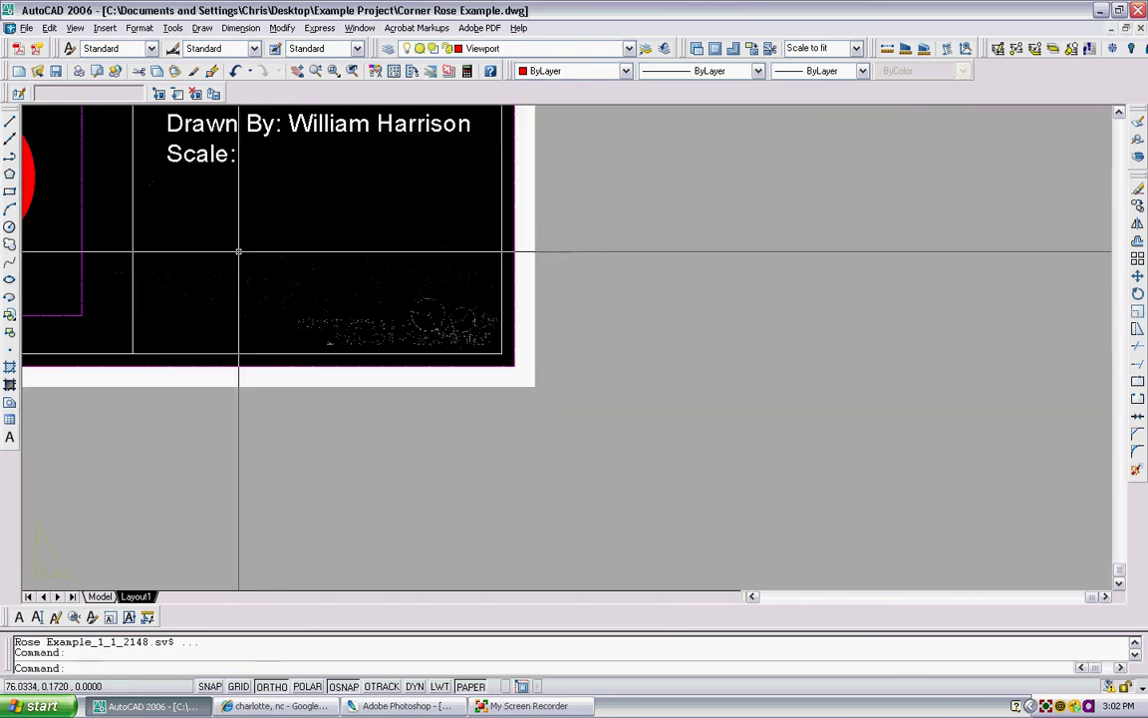
middle_click_drag(213, 234, 390, 323)
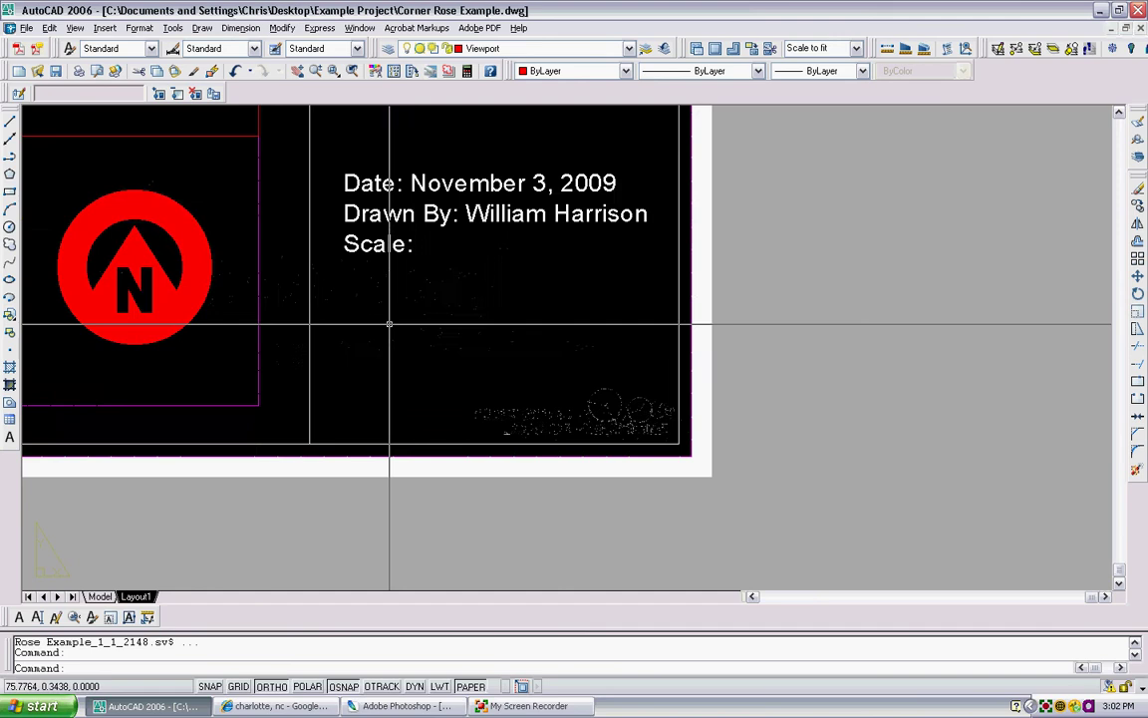
scroll(387, 321, "down", 2)
middle_click_drag(339, 235, 443, 311)
scroll(399, 329, "down", 2)
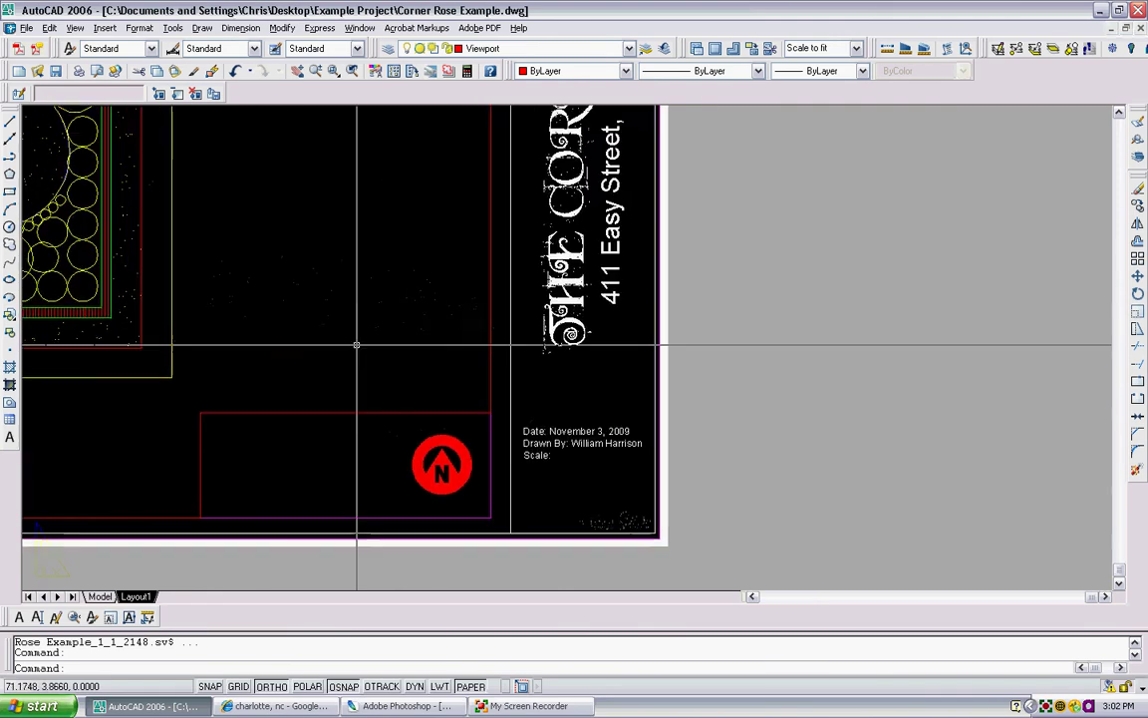
scroll(359, 320, "down", 1)
middle_click_drag(433, 367, 501, 410)
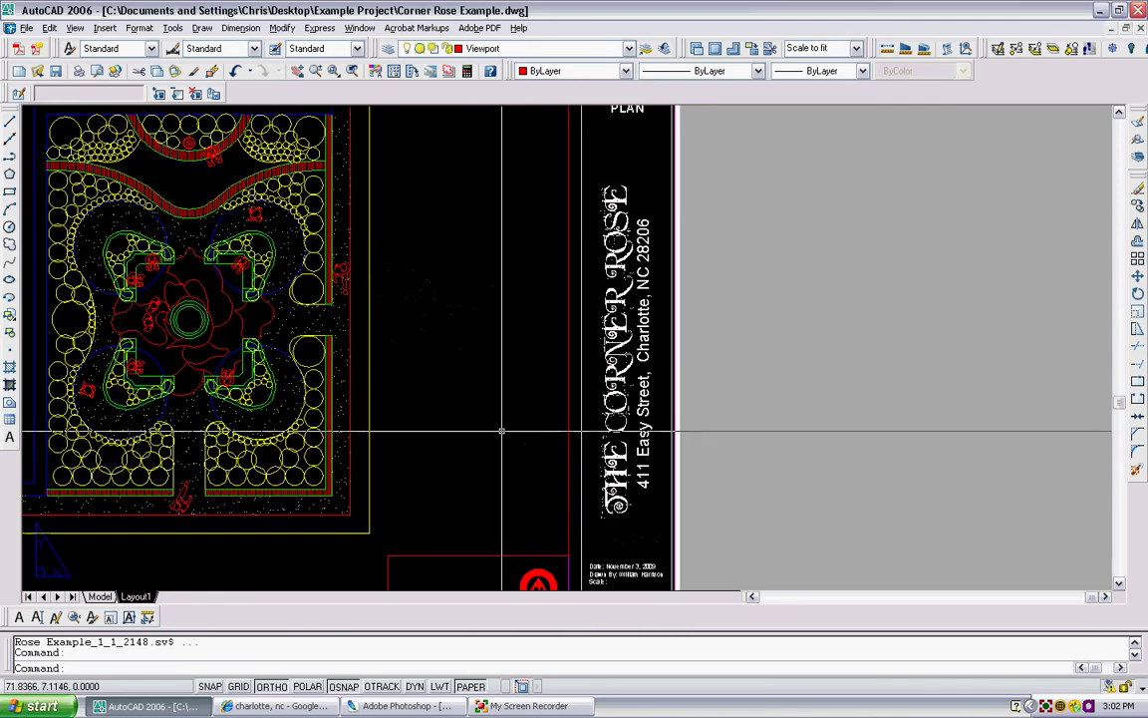
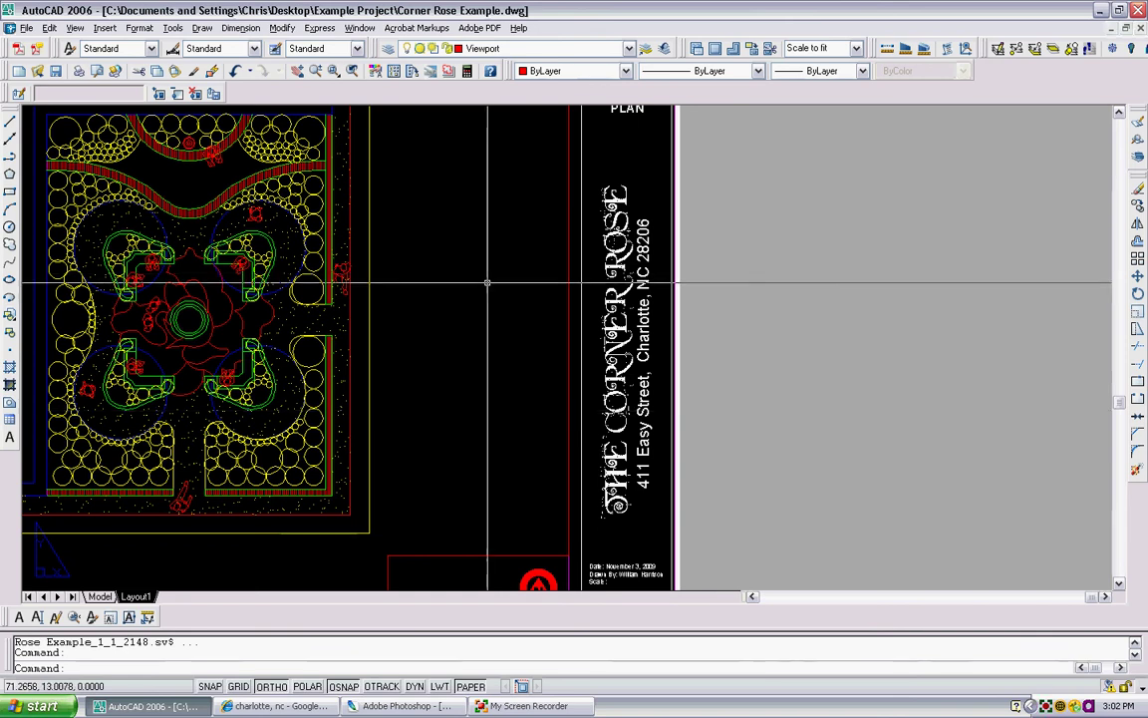
Examine the LS-1 sheet, comparing the garden plan, vicinity map, title block and north arrow box.
scroll(485, 281, "down", 1)
middle_click_drag(459, 300, 525, 333)
scroll(525, 334, "up", 5)
scroll(543, 377, "down", 4)
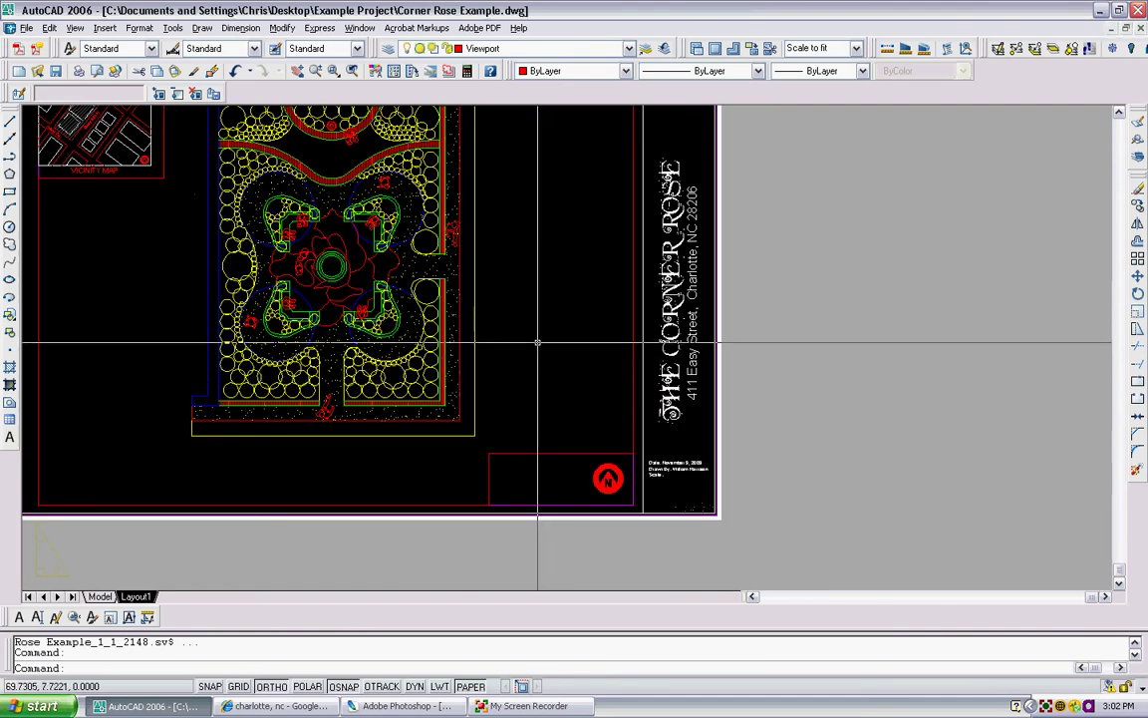
middle_click_drag(595, 337, 602, 359)
scroll(381, 204, "up", 4)
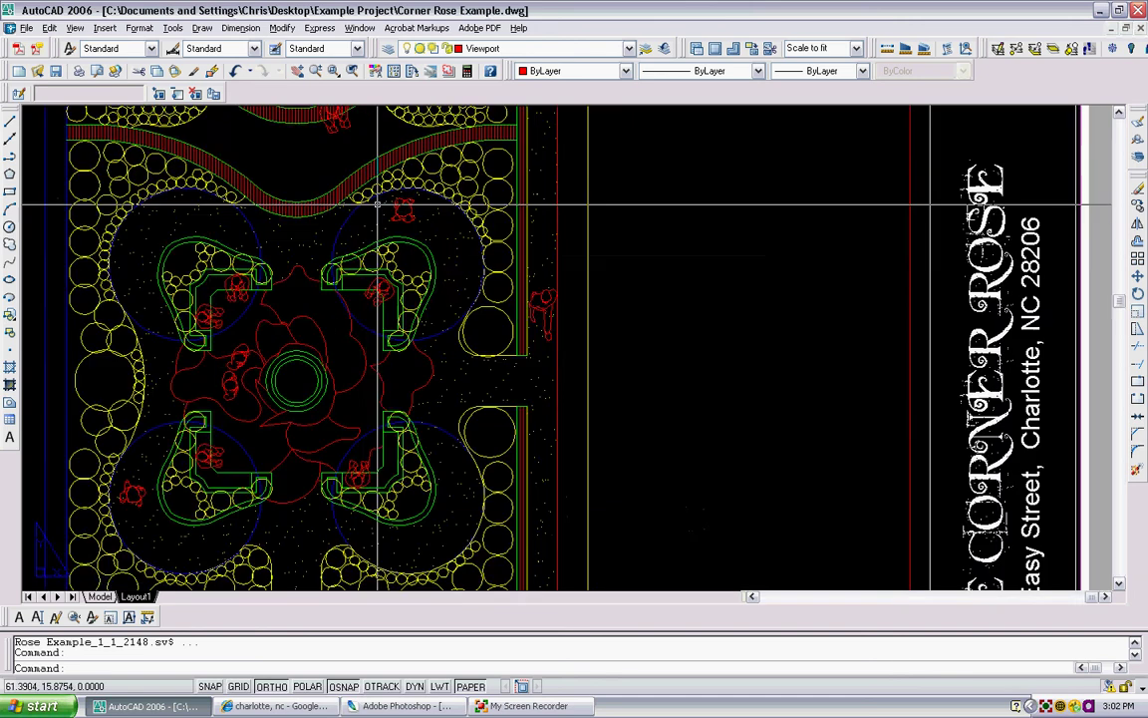
middle_click_drag(211, 320, 349, 315)
scroll(348, 314, "down", 4)
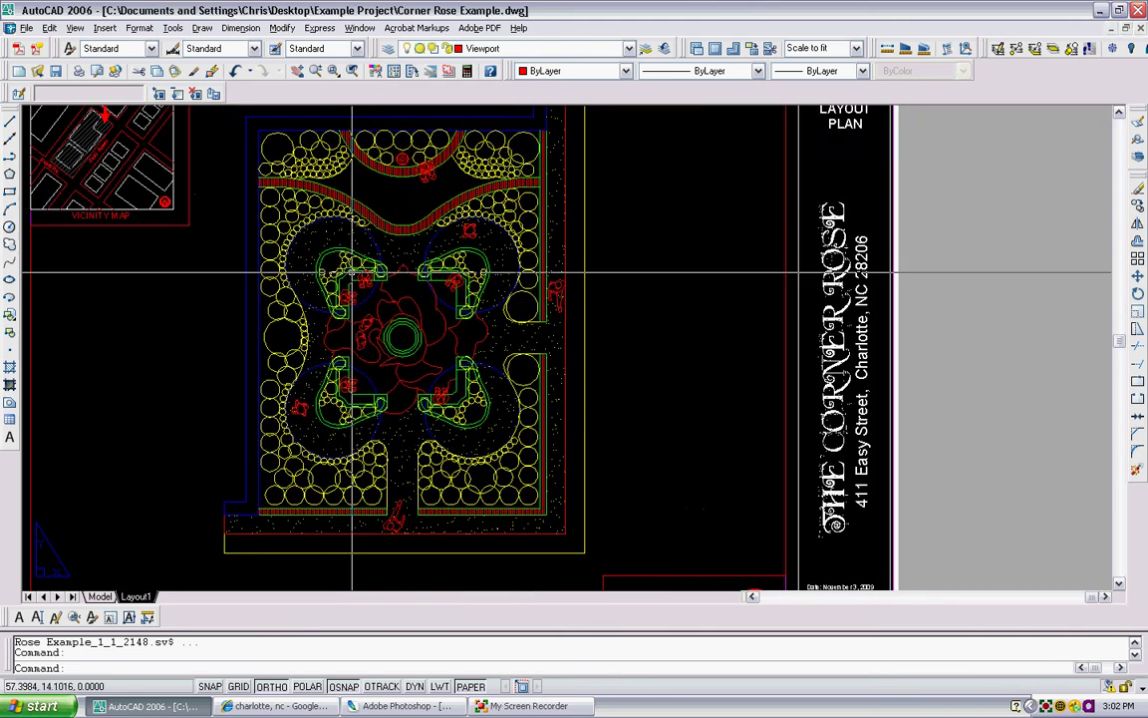
scroll(545, 332, "up", 2)
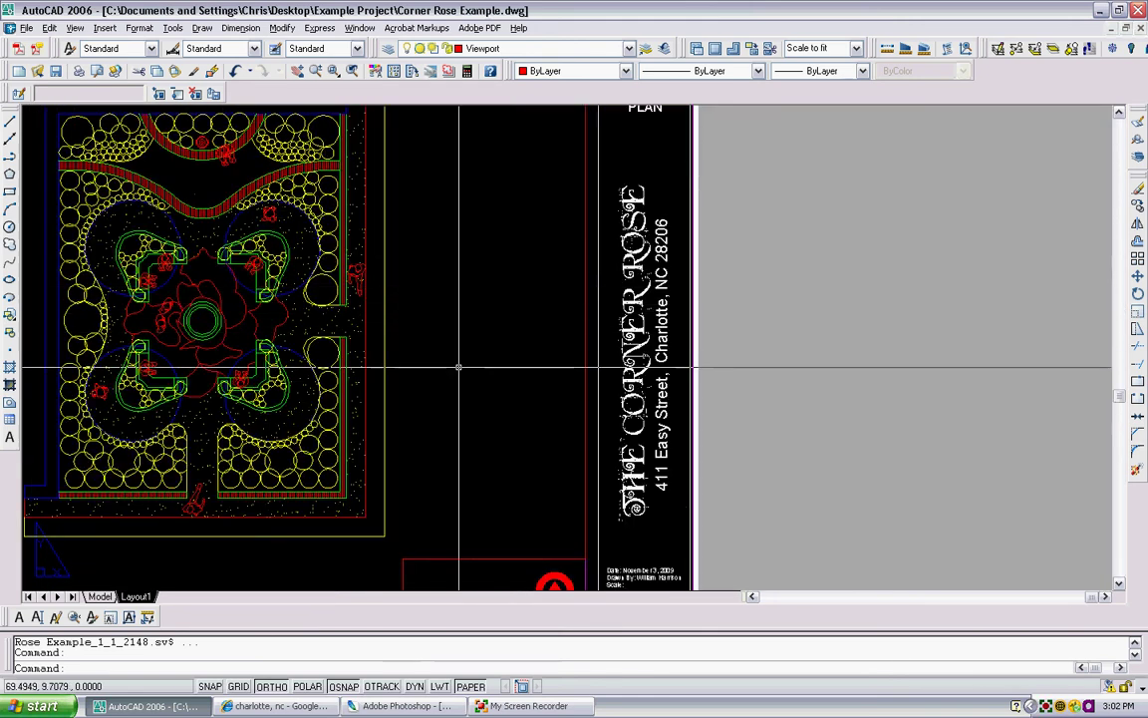
scroll(469, 367, "down", 3)
scroll(453, 243, "up", 2)
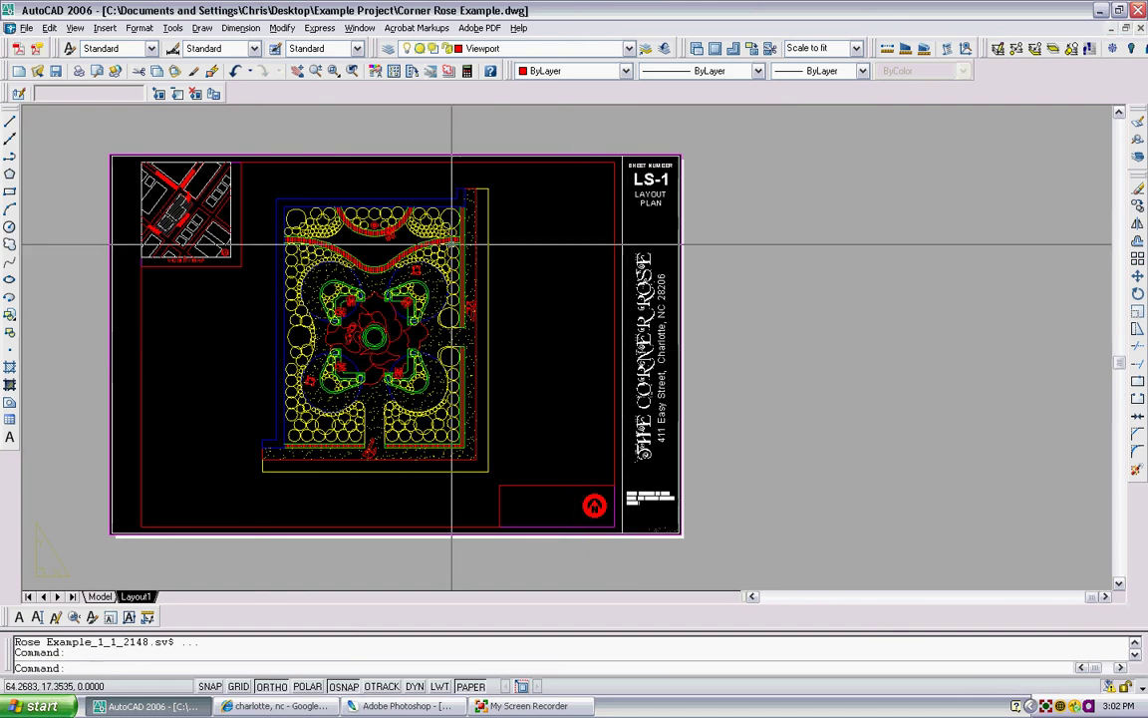
scroll(531, 410, "down", 2)
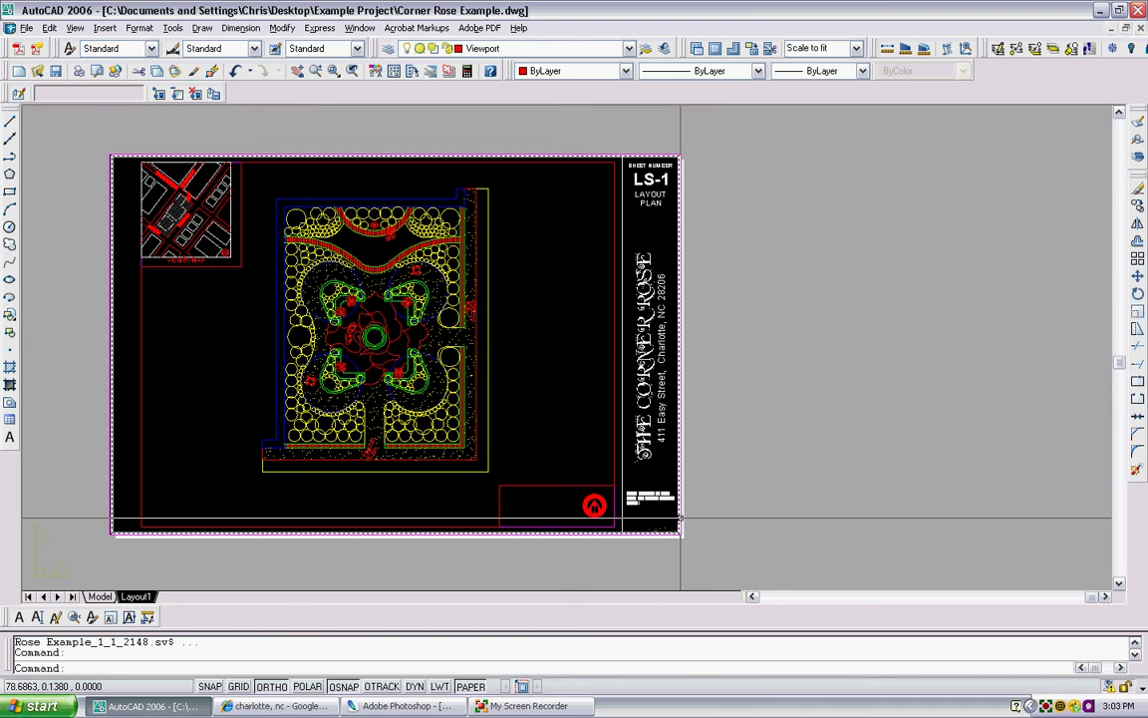
scroll(671, 511, "up", 2)
middle_click_drag(672, 512, 1003, 566)
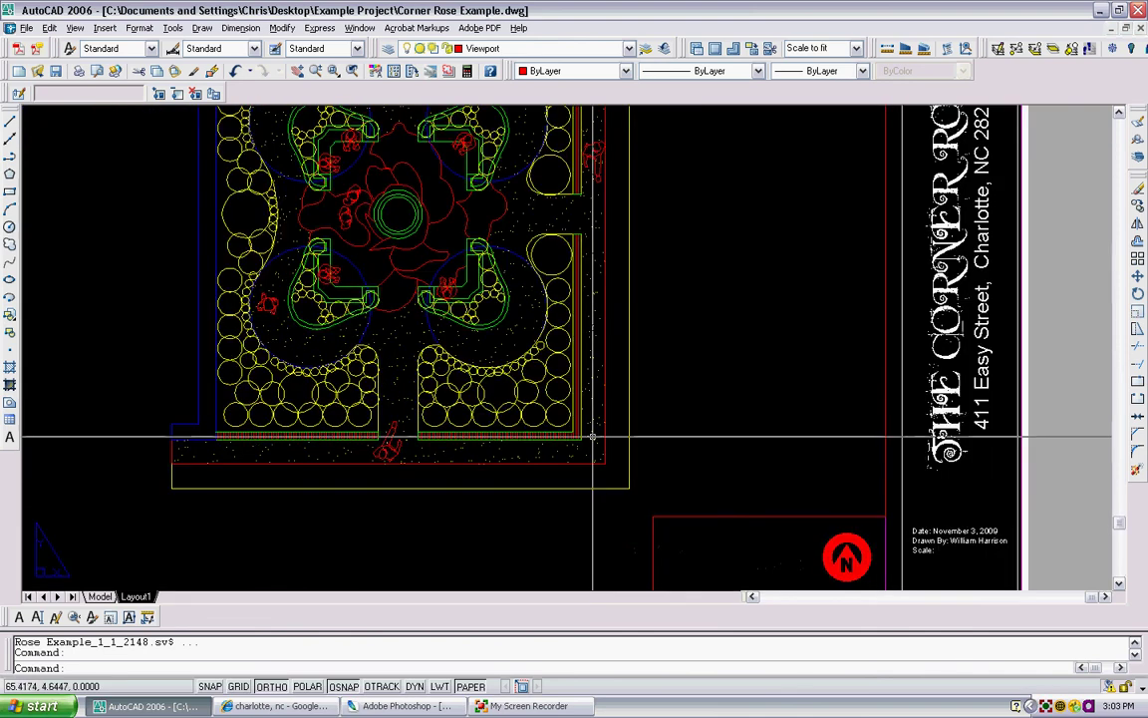
scroll(922, 490, "down", 2)
middle_click_drag(922, 491, 783, 495)
middle_click_drag(488, 364, 477, 385)
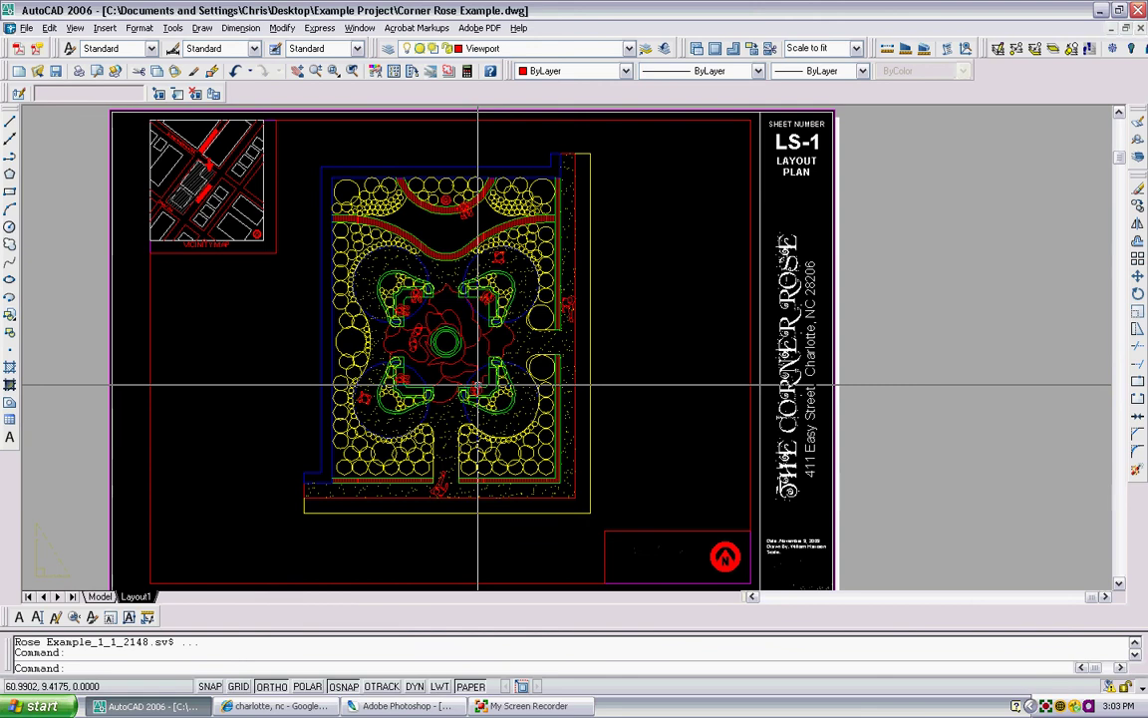
middle_click_drag(444, 359, 483, 349)
middle_click_drag(518, 417, 521, 416)
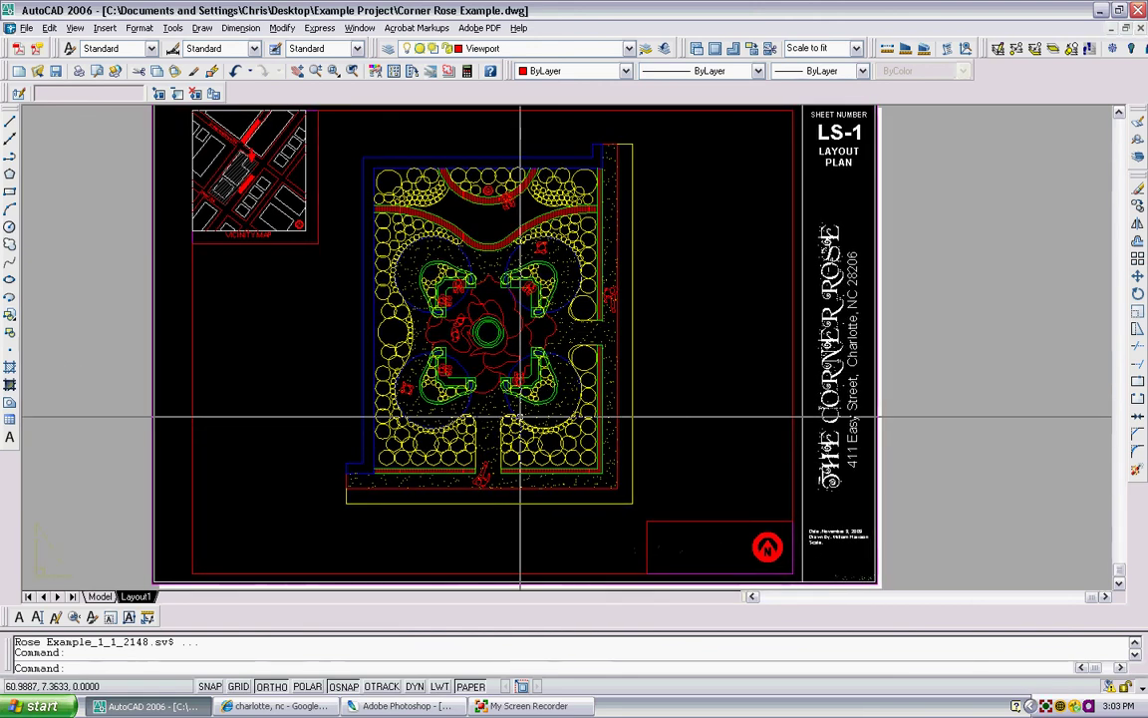
Make layer 0 current by matching the layer of the title block's date and scale text.
middle_click_drag(751, 557, 642, 500)
scroll(687, 507, "up", 3)
left_click(10, 190)
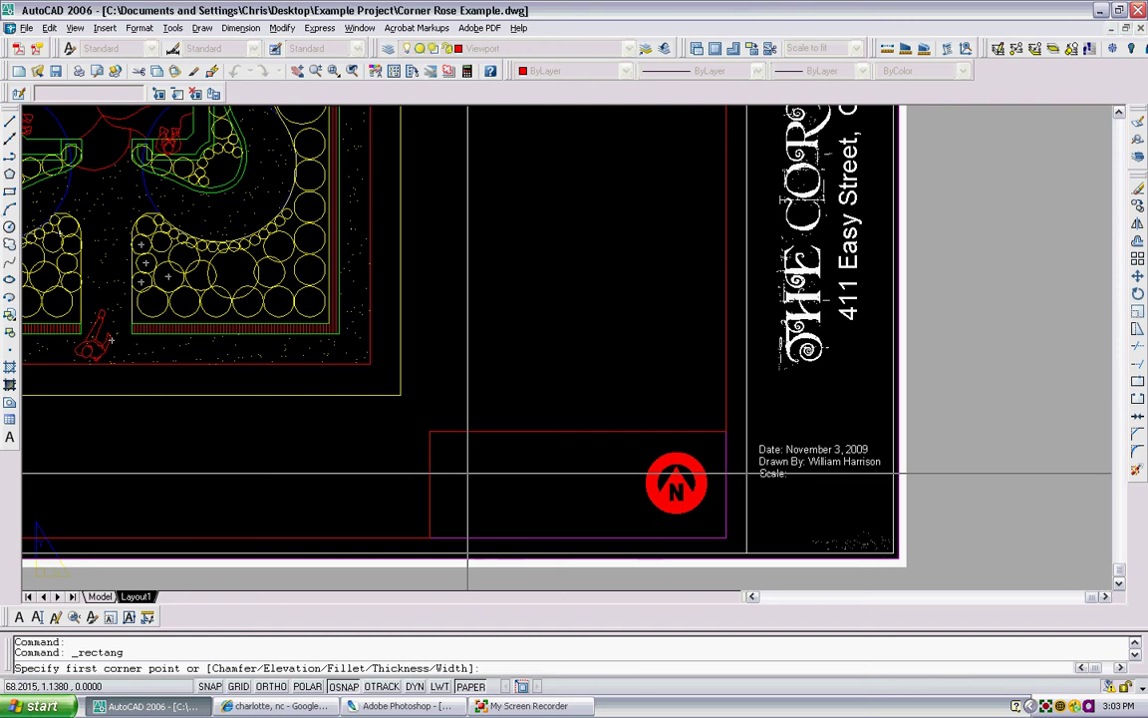
key("Escape")
left_click(681, 494)
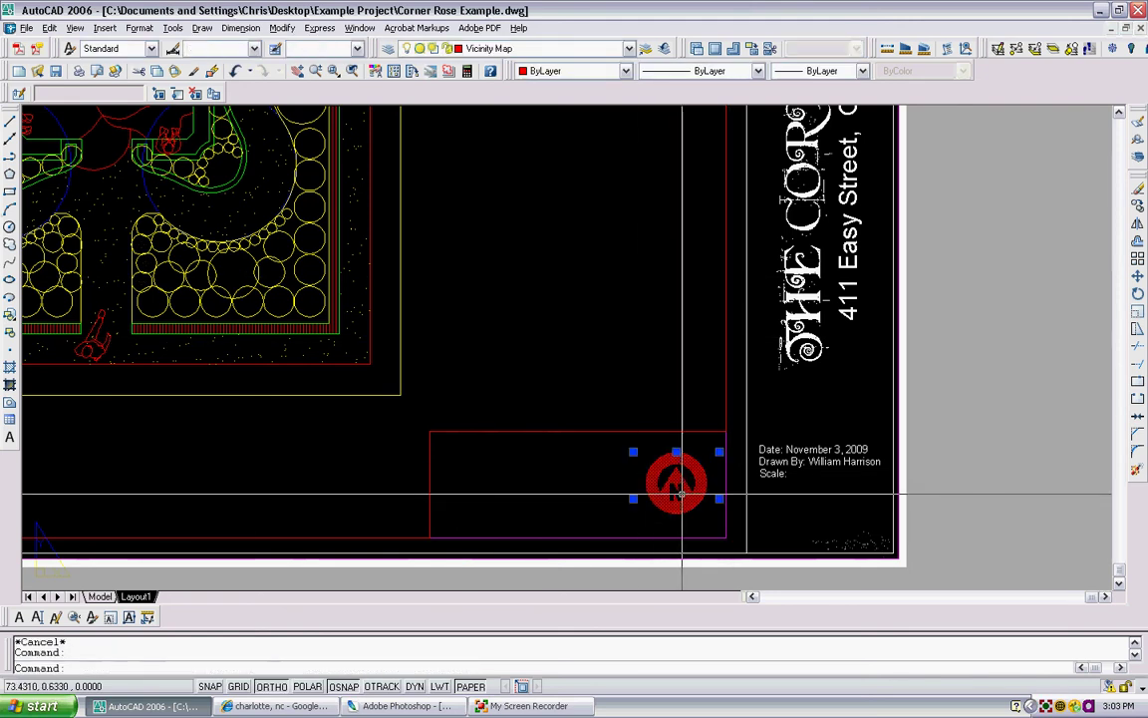
key("Escape")
left_click(795, 461)
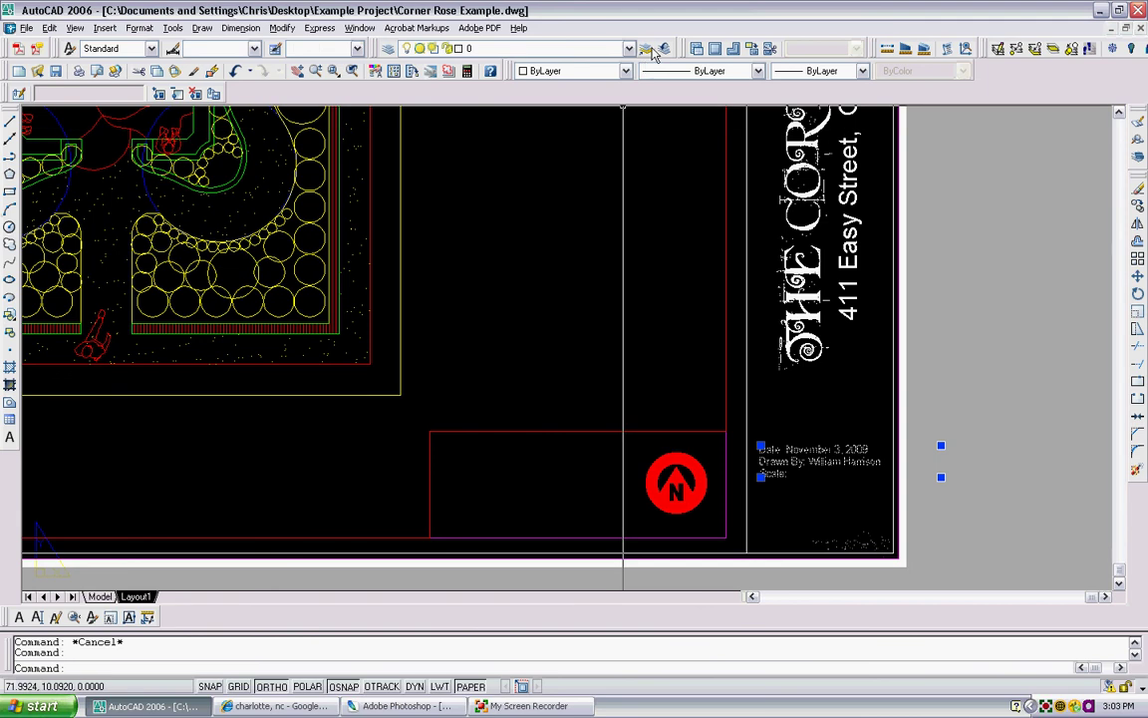
left_click(646, 48)
Draw a rectangle with length .25 and width .5 inside the red box, beside the north arrow.
left_click(9, 191)
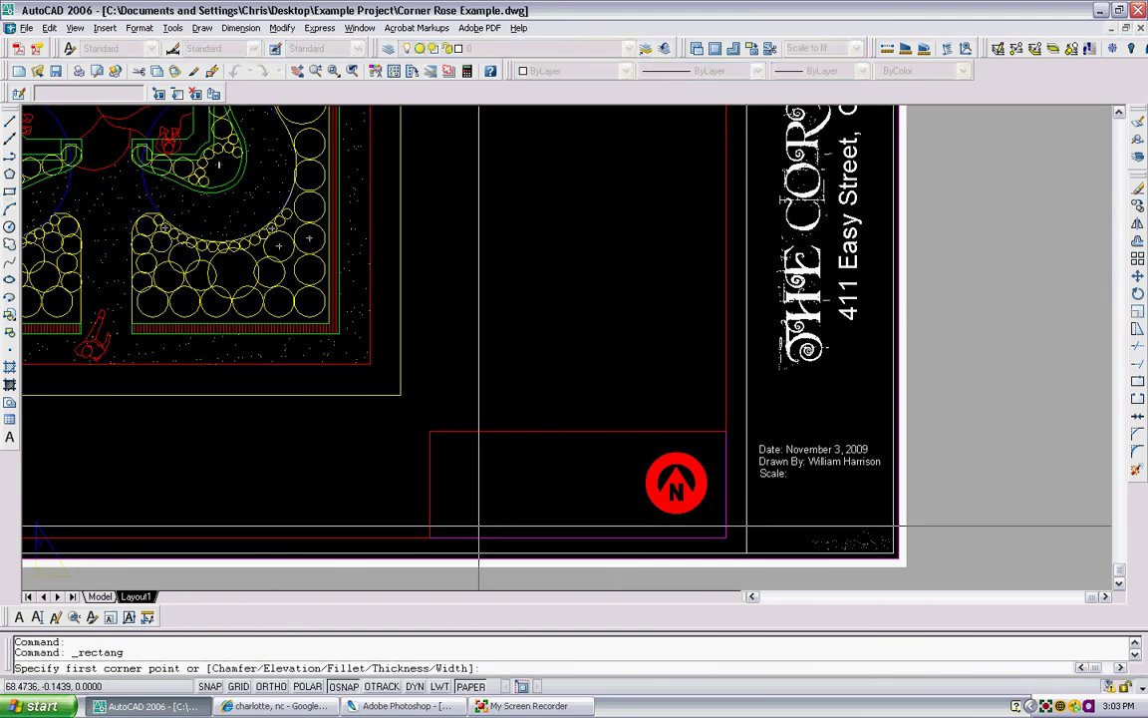
scroll(459, 499, "up", 3)
left_click(427, 458)
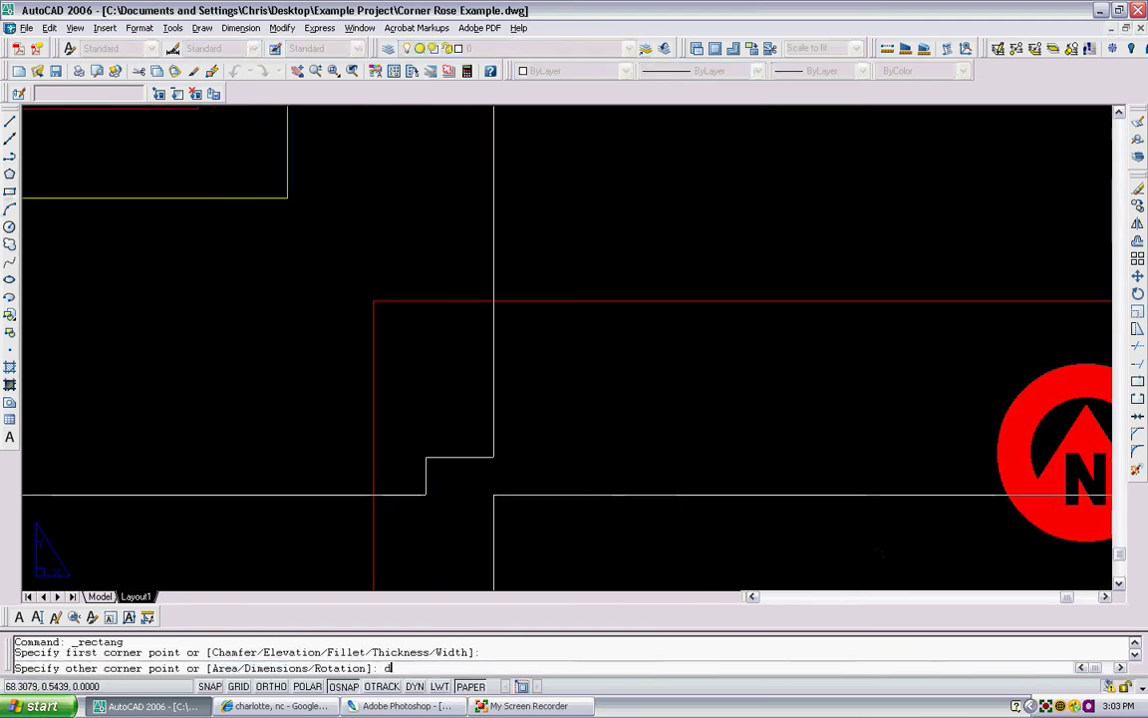
key("Return")
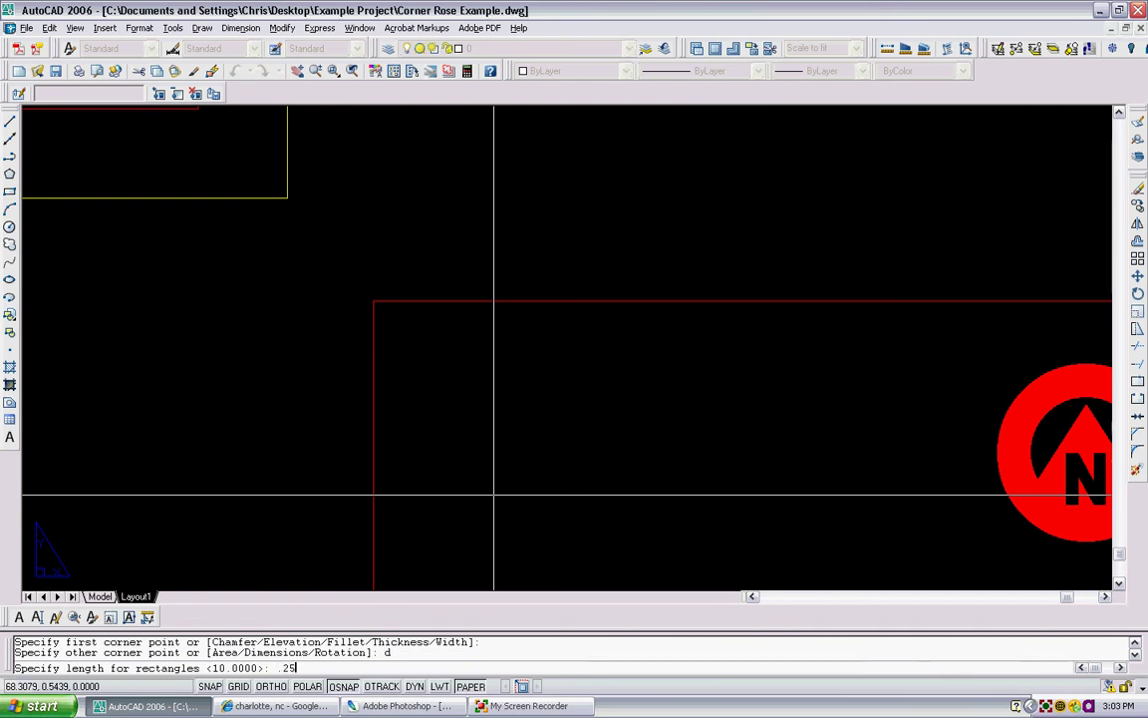
key("Return")
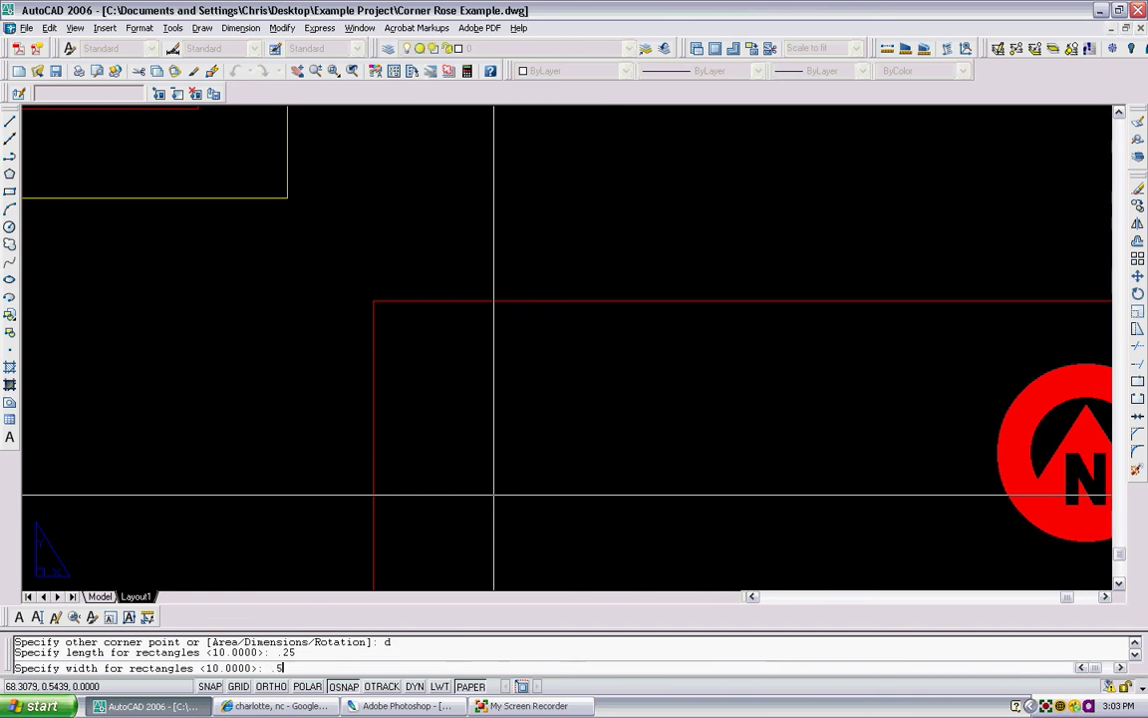
type(".5")
key("Return")
left_click(494, 494)
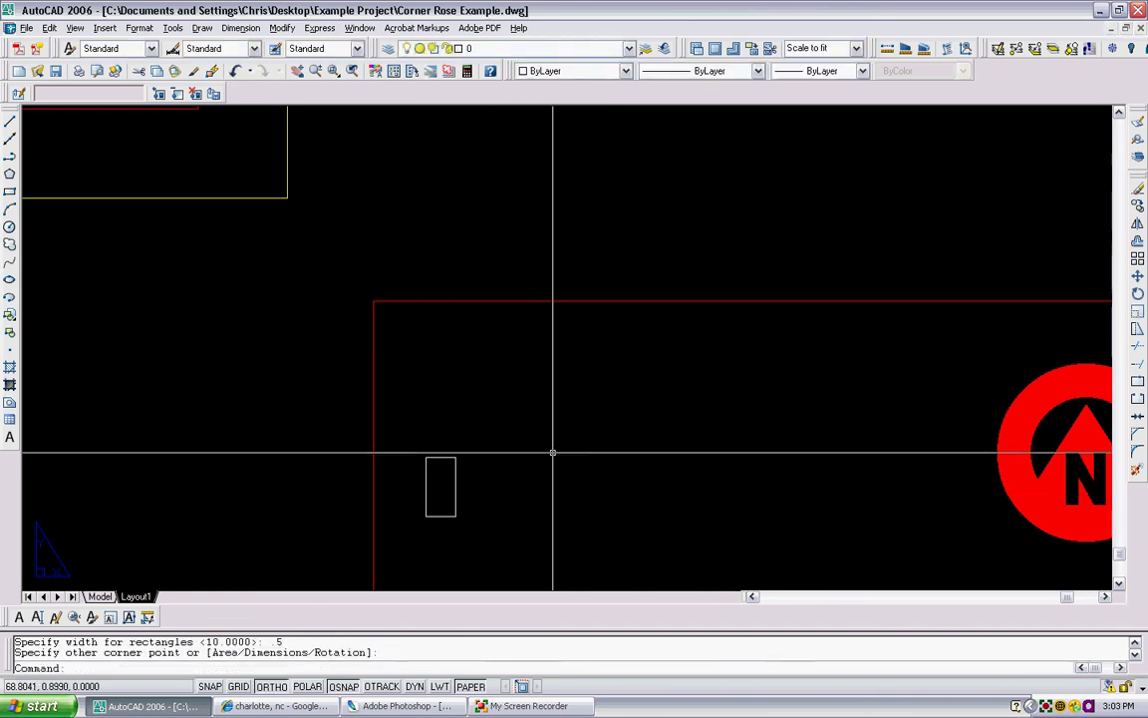
Rotate the small rectangle a quarter turn clockwise about its upper-left corner so it lies horizontally.
scroll(481, 489, "up", 3)
scroll(467, 450, "down", 4)
scroll(454, 459, "up", 6)
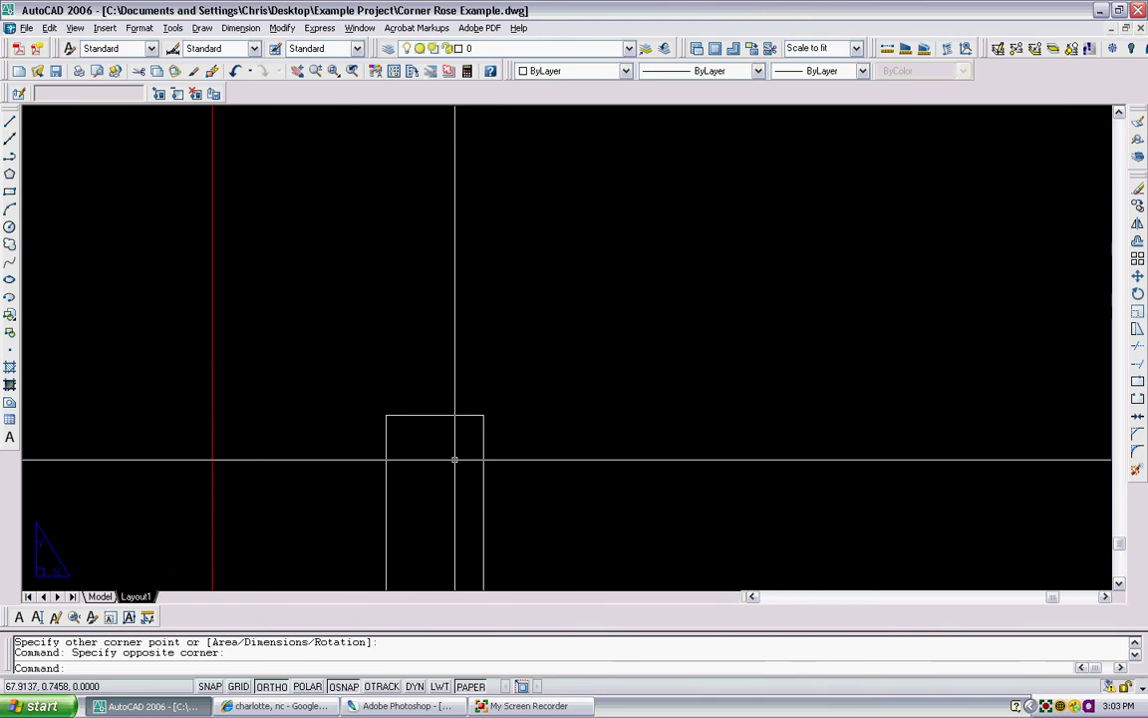
type("ro")
key("Return")
left_click(441, 461)
left_click(364, 380)
key("Return")
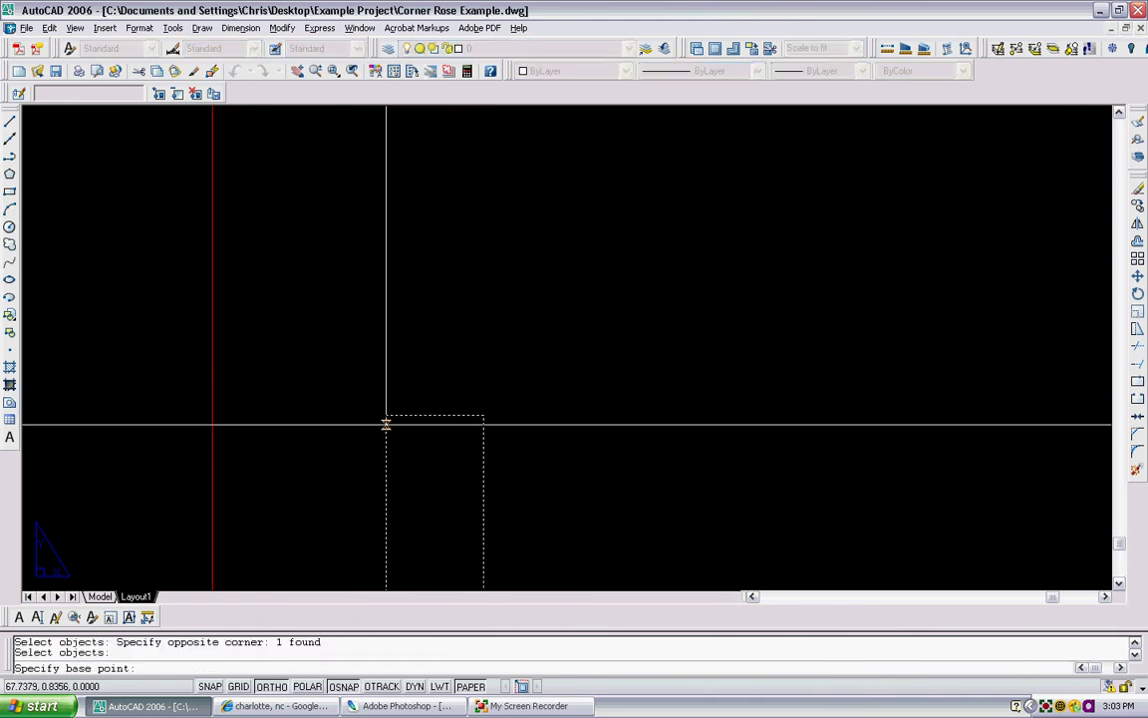
left_click(386, 416)
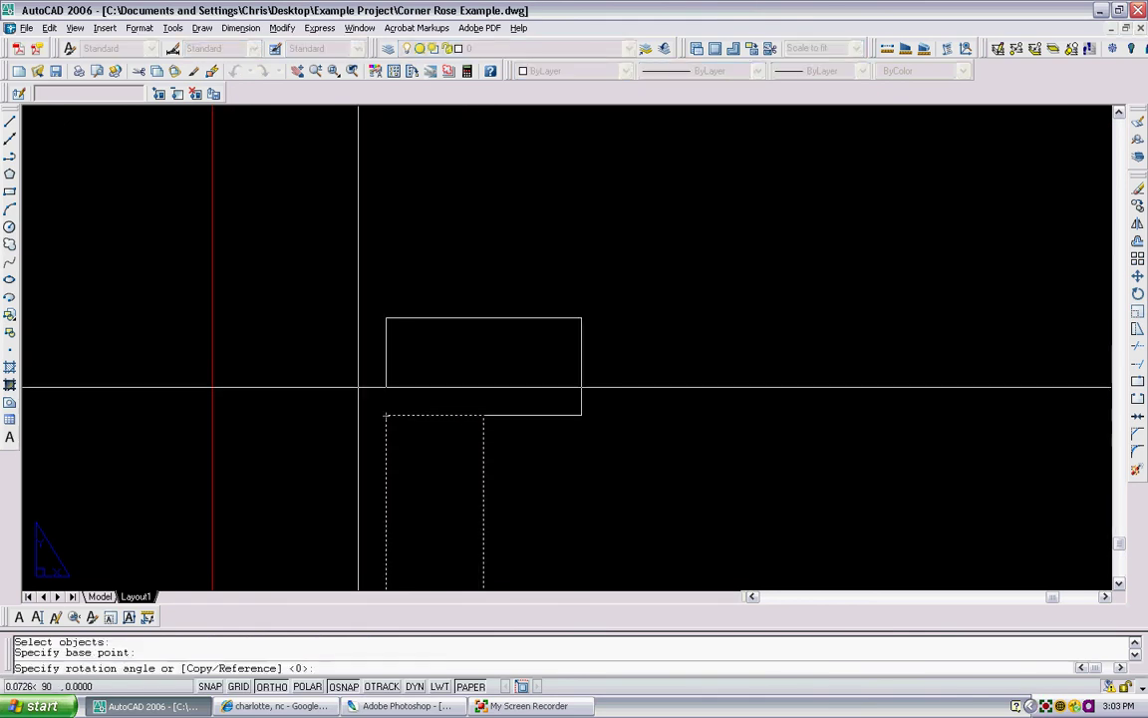
left_click(367, 480)
Move the rotated rectangle horizontally to the right so it sits fully inside the red box.
middle_click_drag(337, 445, 463, 428)
type("m")
key("Return")
left_click(463, 427)
left_click(385, 385)
key("Return")
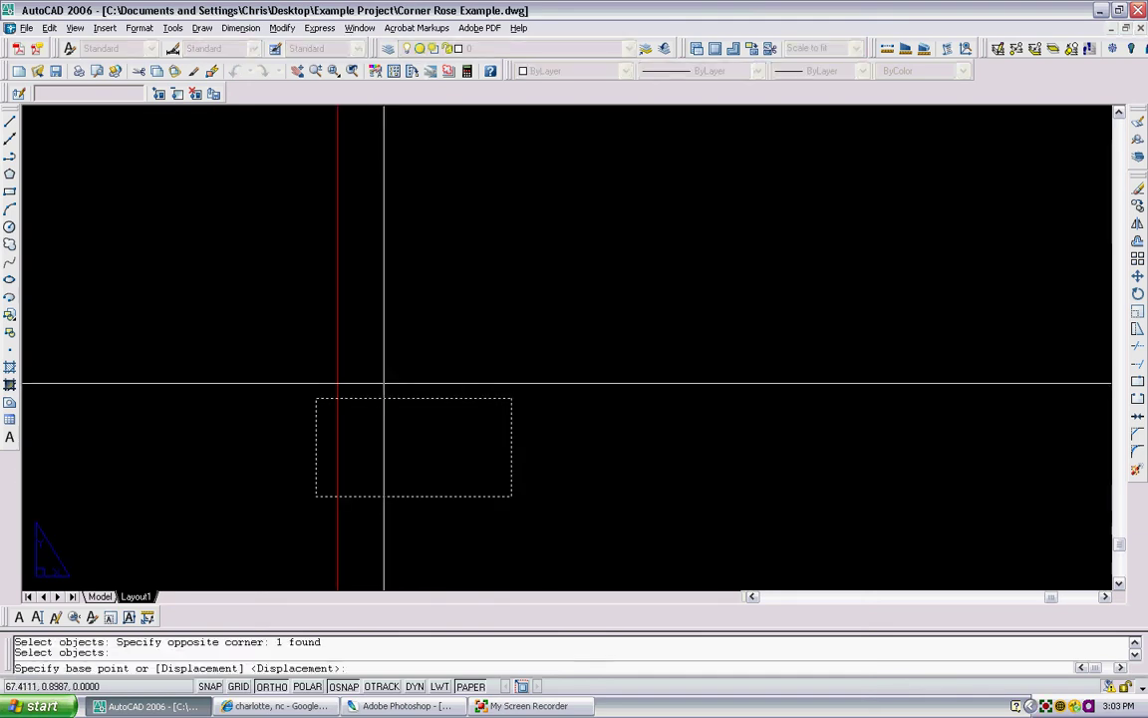
left_click(303, 399)
left_click(475, 397)
scroll(530, 340, "down", 5)
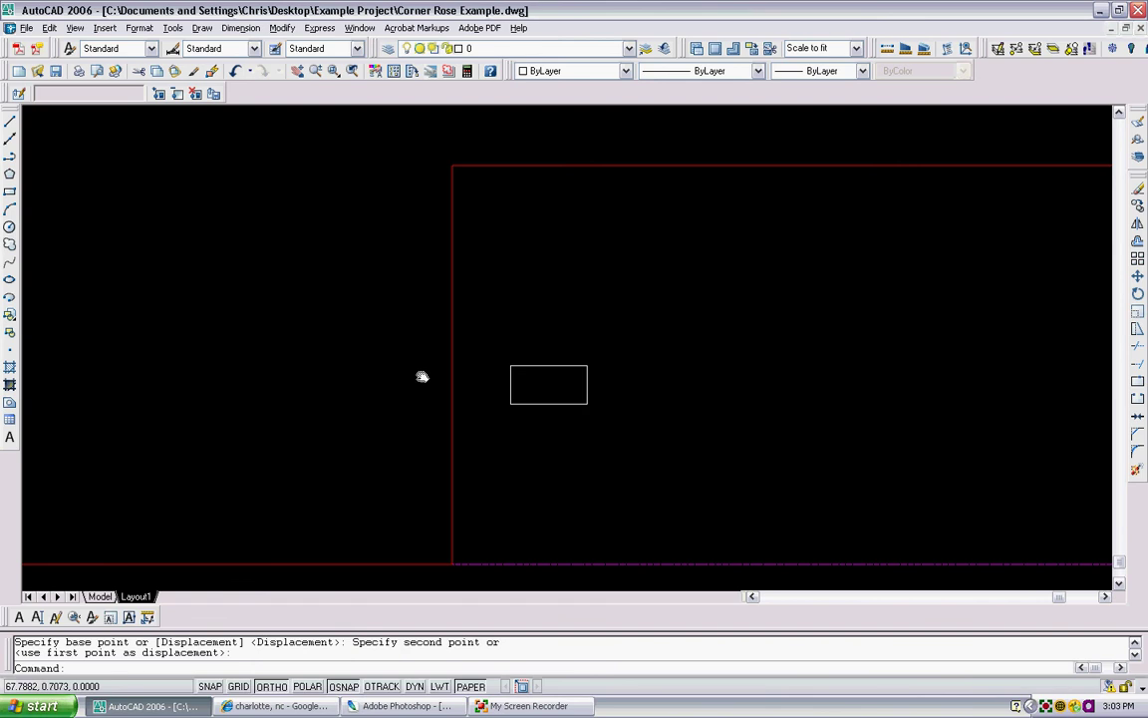
Draw a second rectangle with length 1 and width .25 above and to the right of the small one.
scroll(419, 367, "up", 3)
left_click(10, 190)
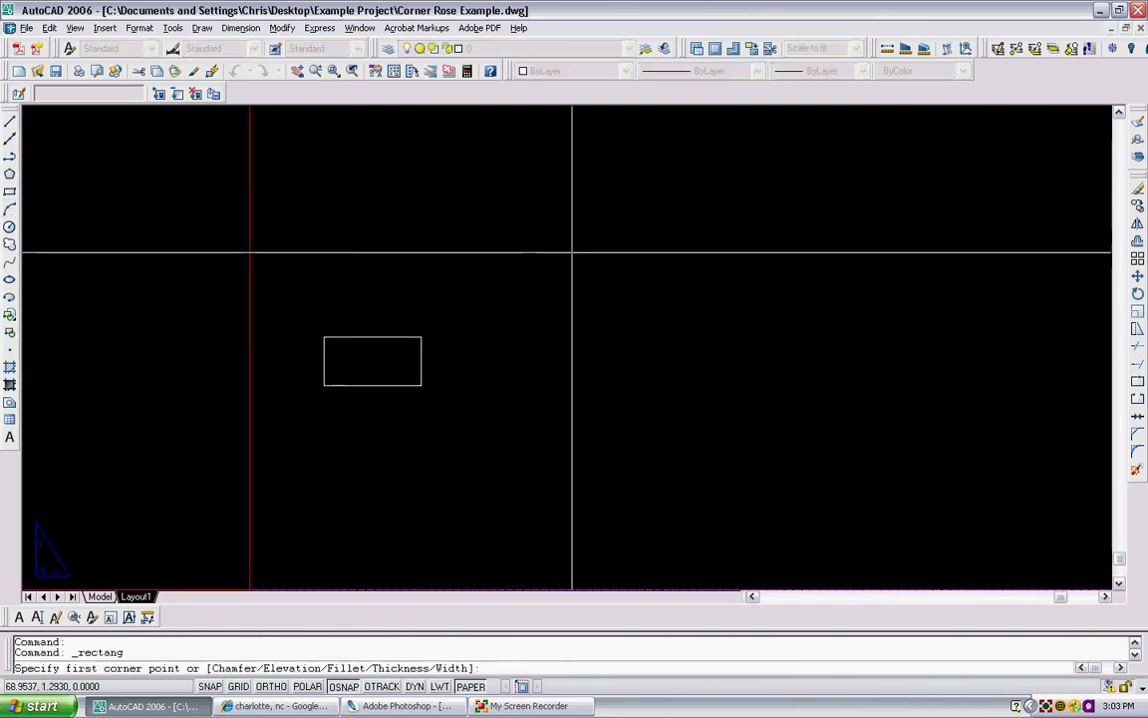
left_click(496, 243)
type("d")
key("Return")
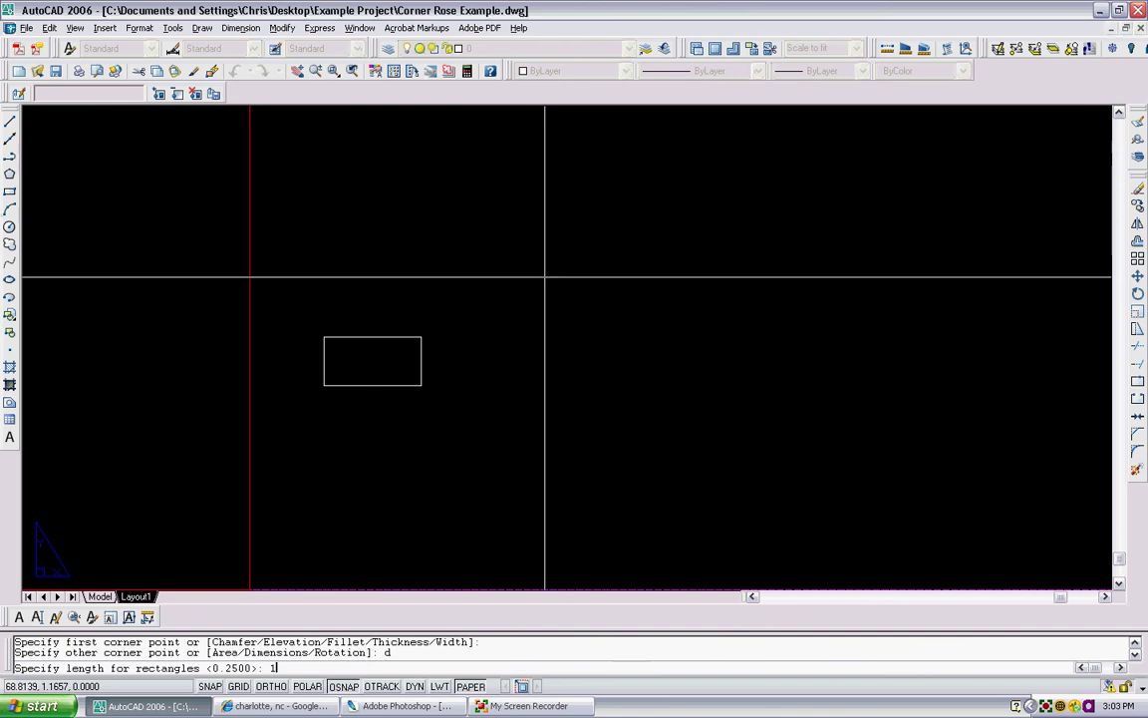
type("1")
key("Return")
type(".25")
key("Return")
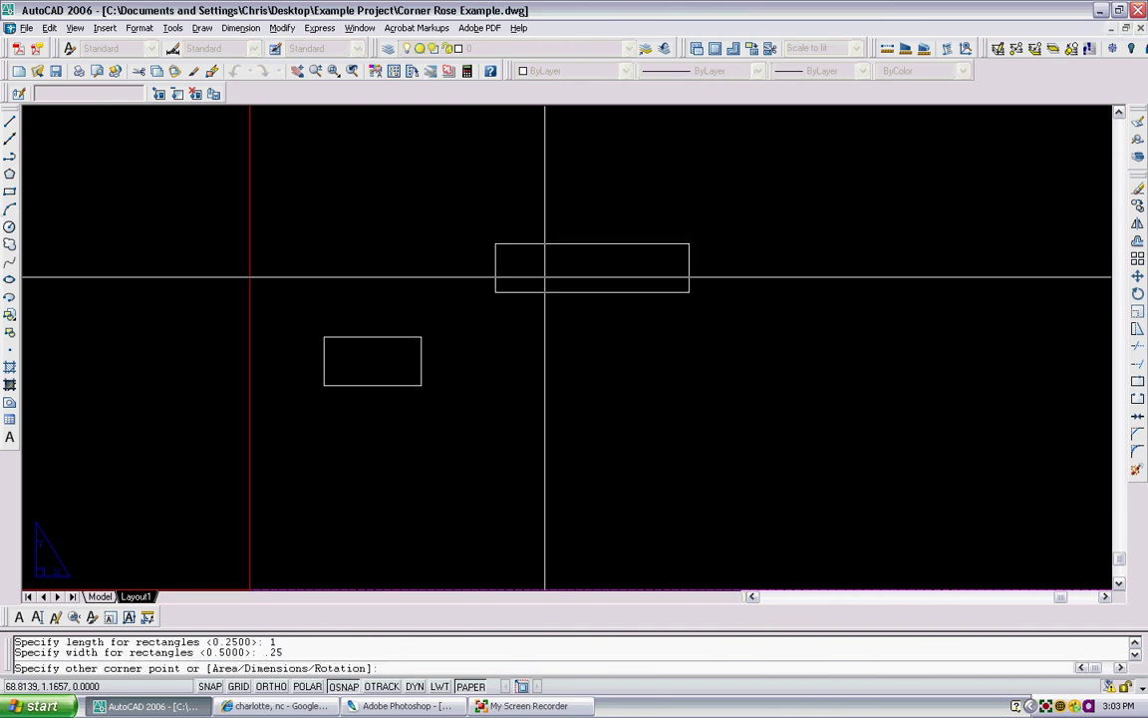
left_click(541, 272)
Move the long rectangle horizontally to the left, close to the right end of the small rectangle.
scroll(535, 386, "down", 4)
scroll(536, 387, "up", 2)
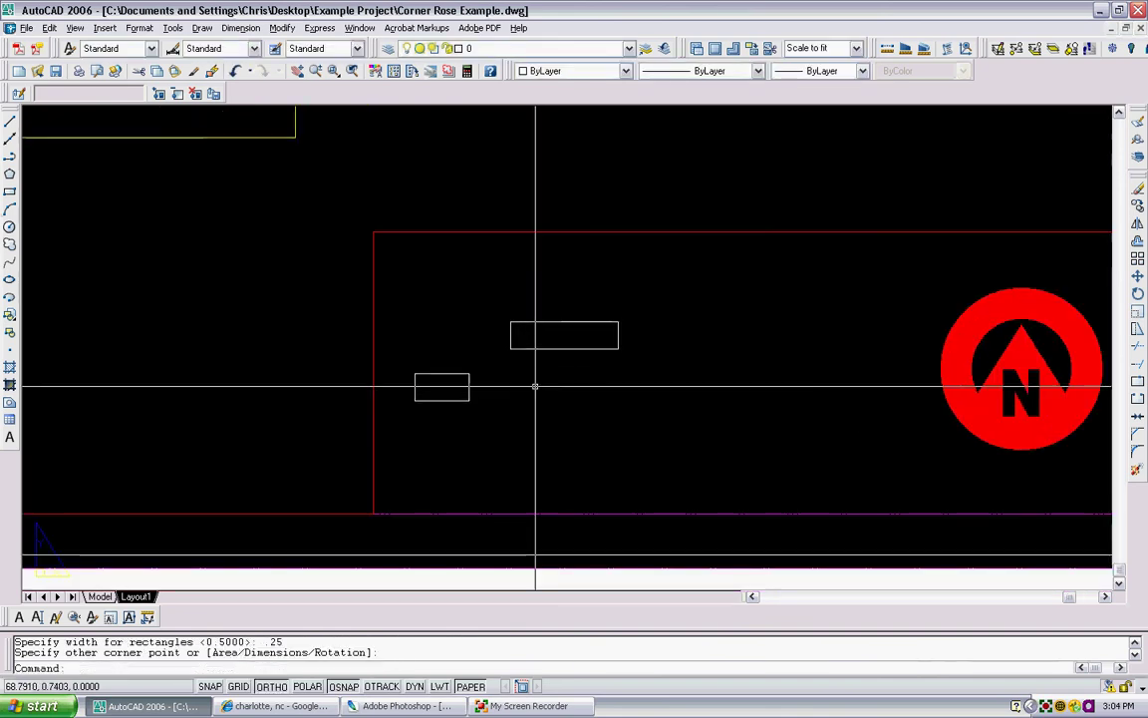
type("m")
key("Return")
left_click(537, 387)
left_click(510, 327)
key("Return")
left_click(511, 346)
left_click(476, 347)
Draw a short vertical polyline from the small rectangle's upper-right corner up towards the long rectangle.
scroll(474, 379, "up", 5)
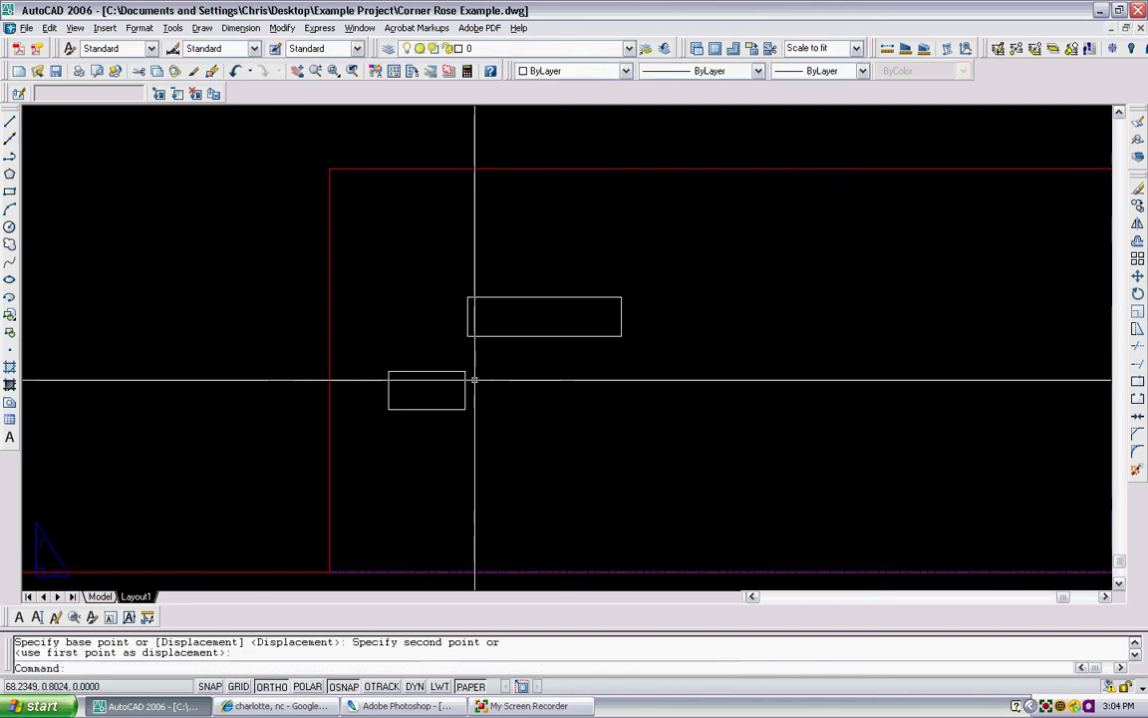
type("pl")
key("Return")
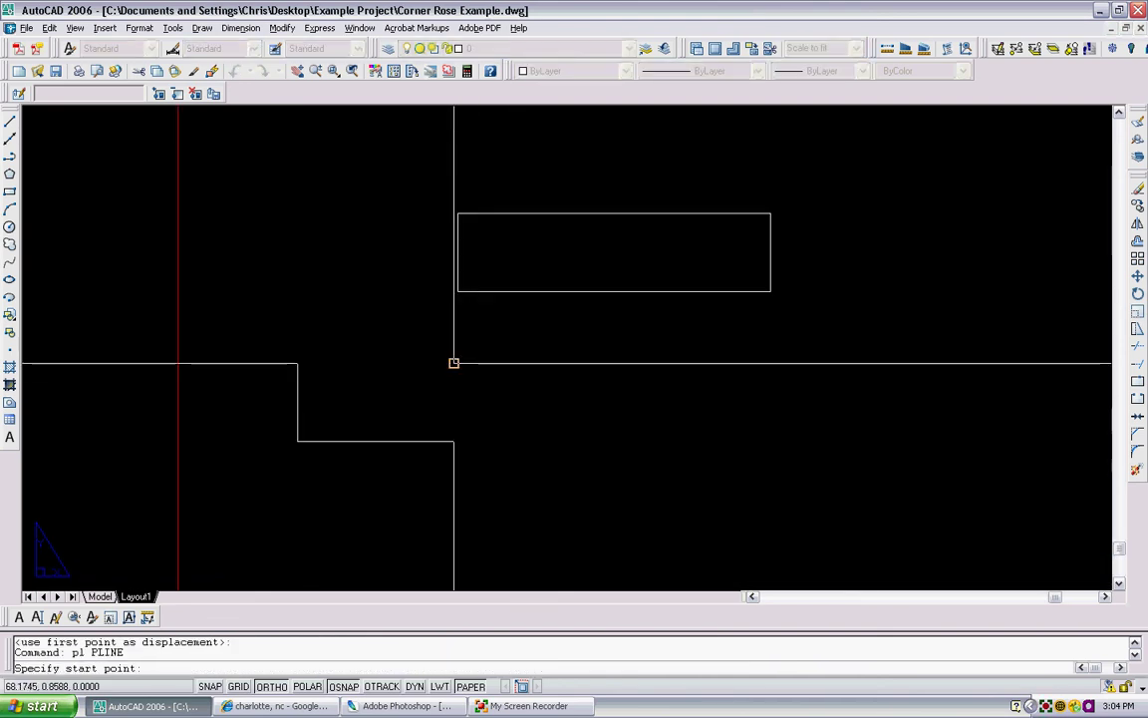
left_click(455, 365)
scroll(457, 451, "up", 3)
left_click(463, 239)
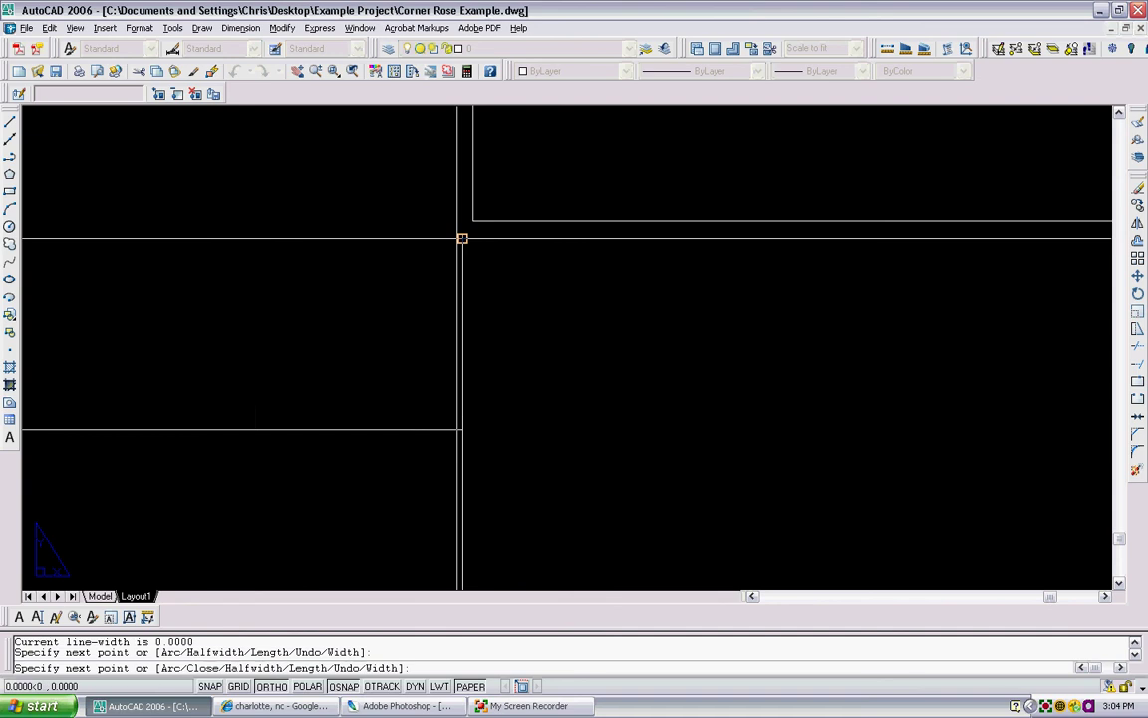
key("Escape")
Move the long rectangle so its lower-left corner meets the upper end of the vertical line.
middle_click_drag(497, 255, 489, 343)
type("m")
key("Return")
left_click(535, 357)
left_click(508, 282)
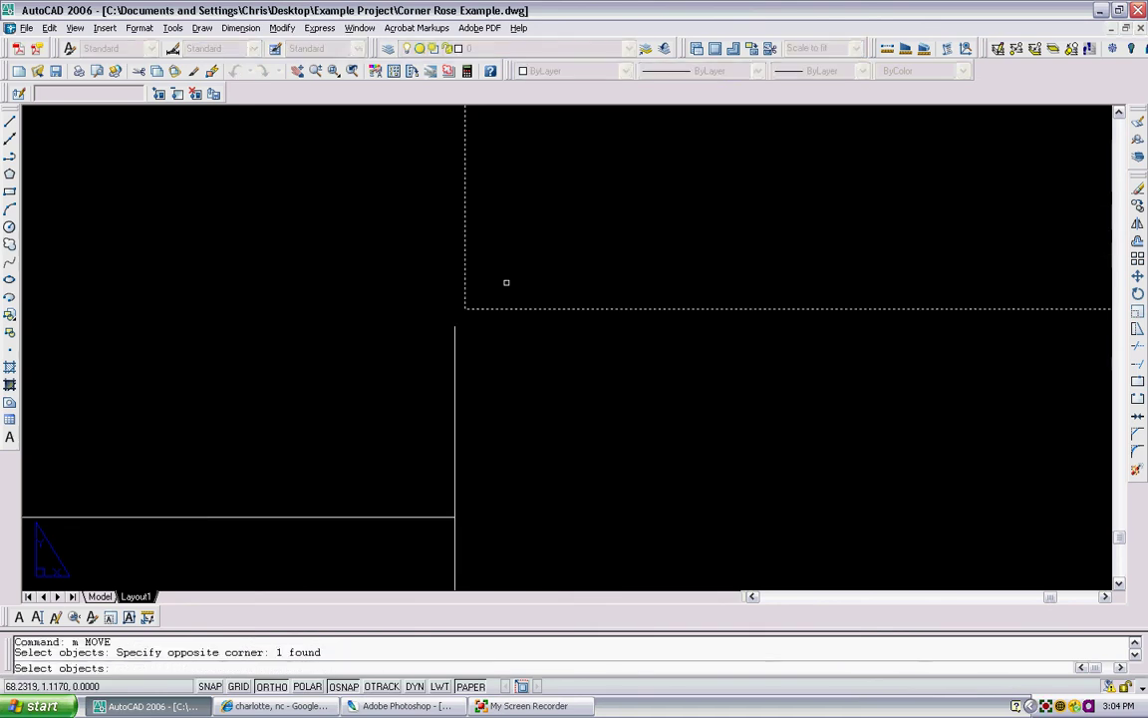
key("Return")
left_click(464, 308)
left_click(454, 325)
scroll(538, 359, "down", 2)
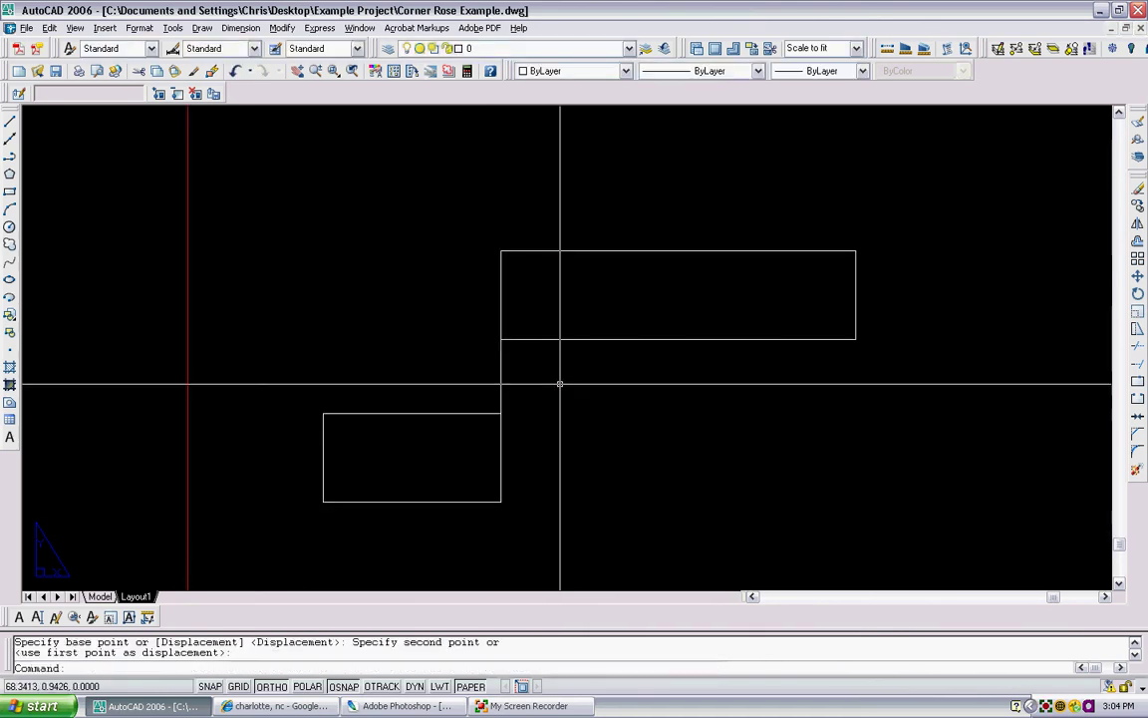
Copy the short vertical line from the long rectangle's lower-left corner to its lower-right corner.
type("copy")
key("Return")
left_click(543, 384)
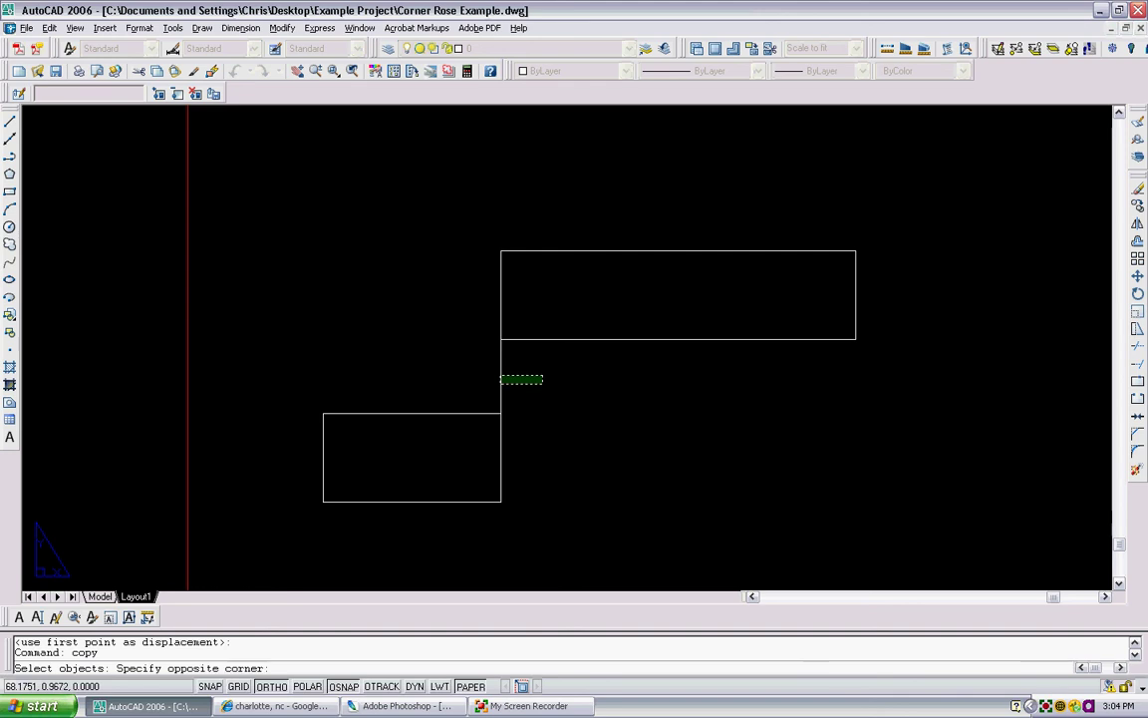
left_click(498, 377)
key("Return")
left_click(501, 338)
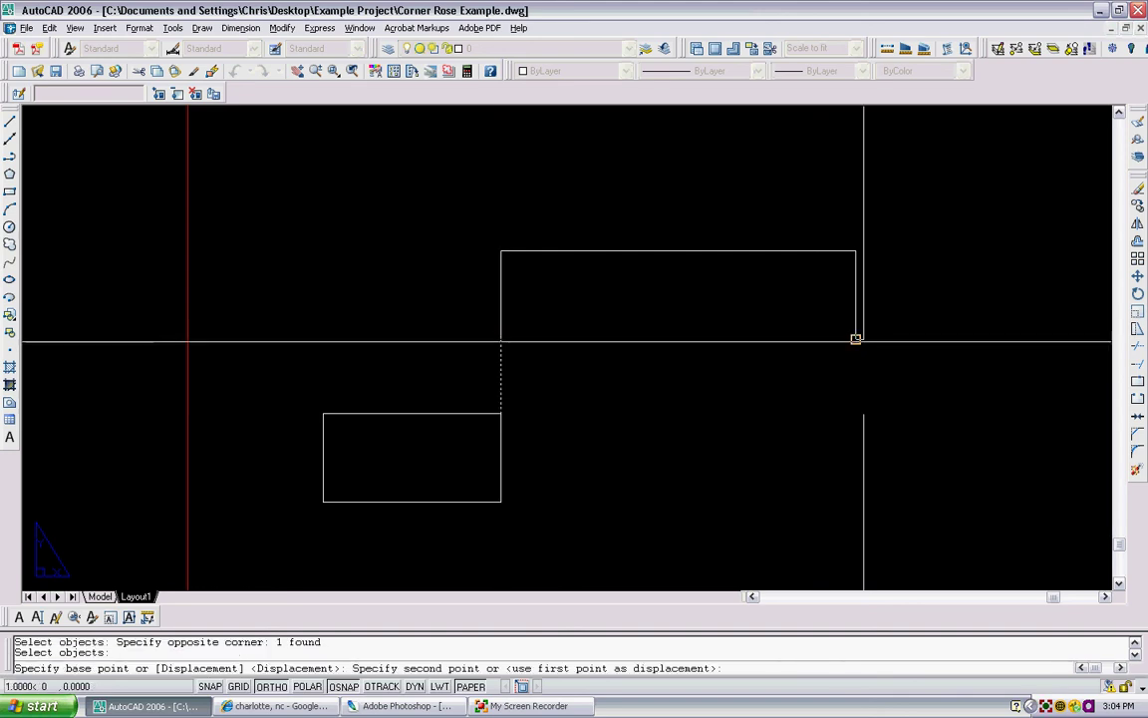
left_click(855, 339)
middle_click_drag(855, 339, 756, 338)
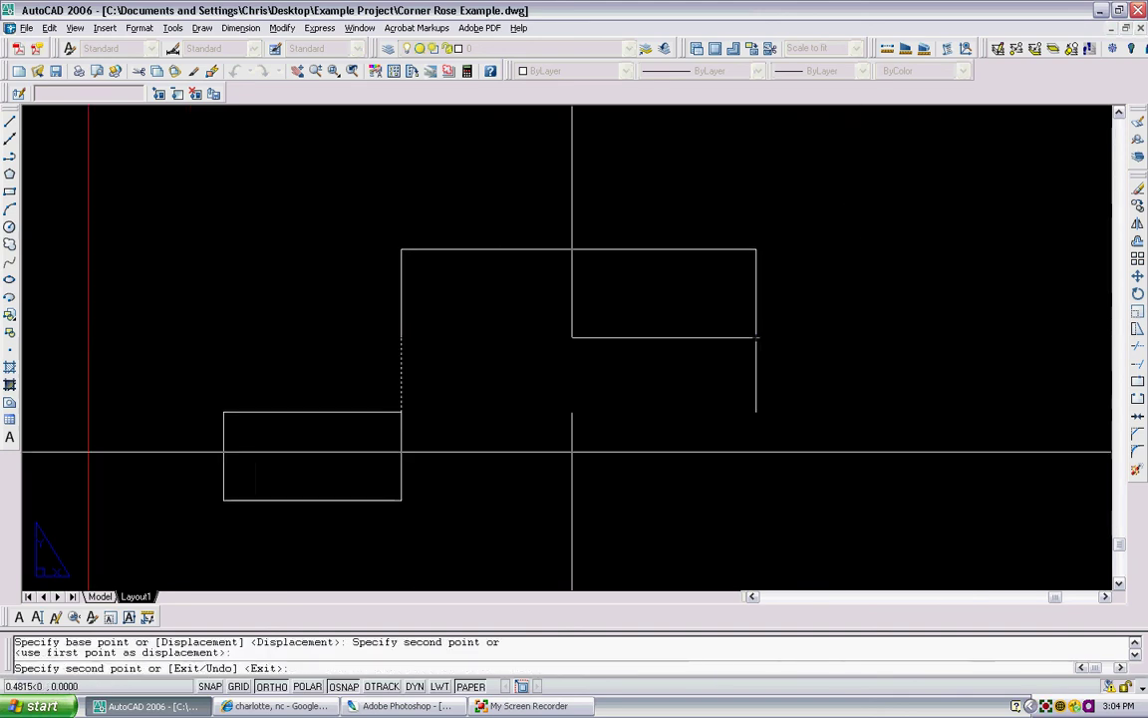
key("Escape")
Copy the small rectangle by its upper-left corner to the lower end of the vertical line on the long rectangle's far side.
type("copy")
key("Return")
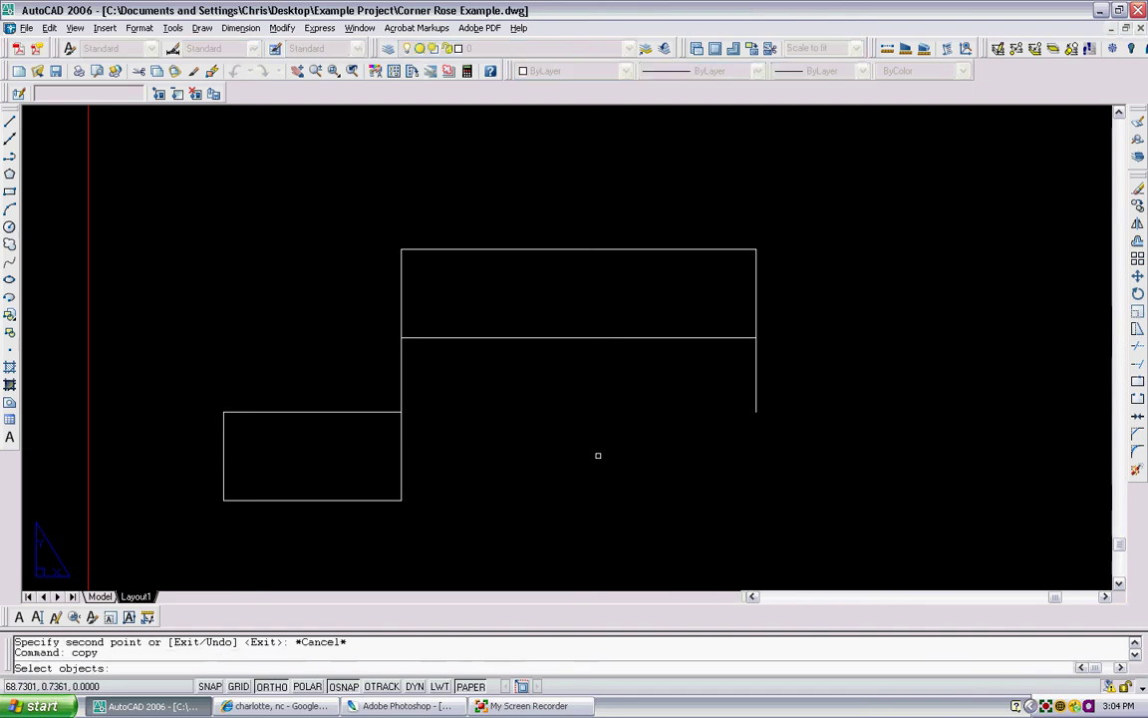
left_click(354, 494)
left_click(238, 418)
key("Return")
left_click(223, 411)
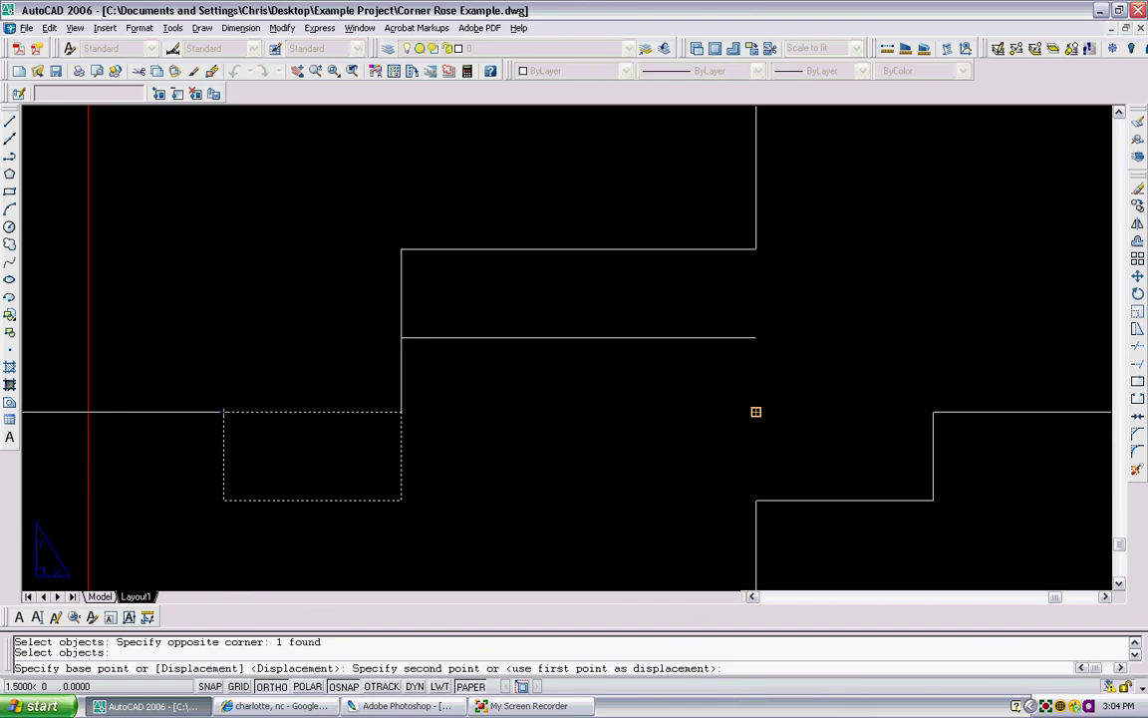
left_click(755, 412)
scroll(843, 403, "down", 4)
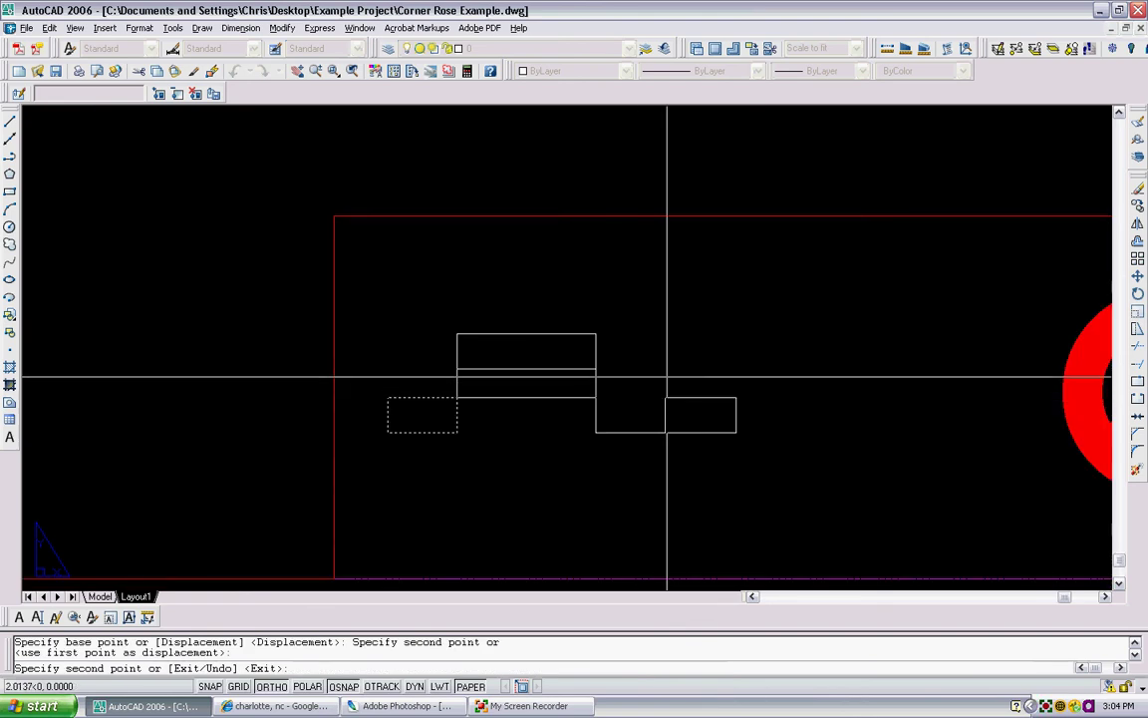
key("Escape")
scroll(594, 382, "down", 2)
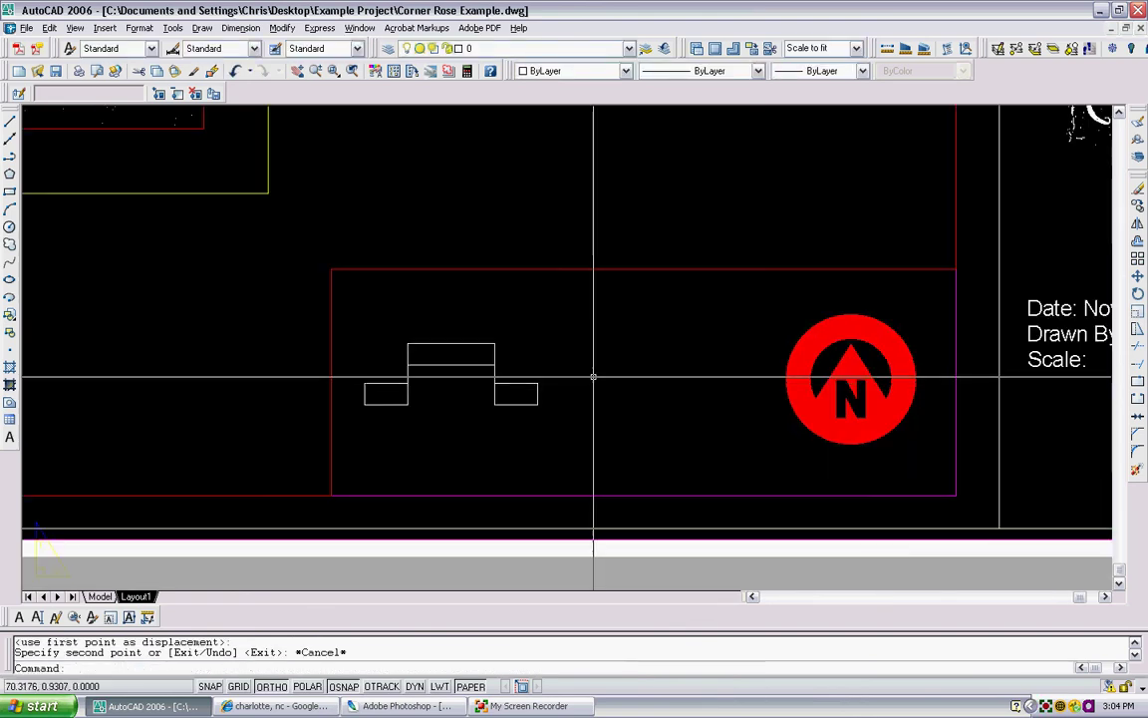
Draw a separate rectangle 2 units long and 0.25 wide between the scale pieces and the north arrow.
scroll(440, 275, "up", 3)
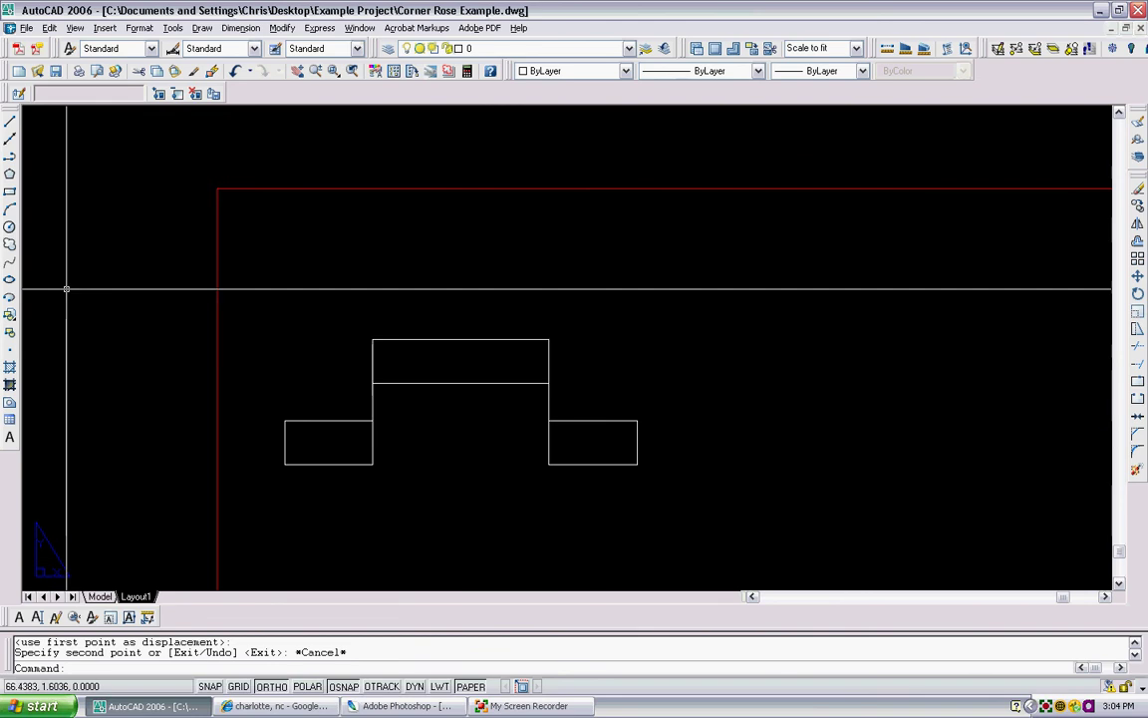
left_click(9, 191)
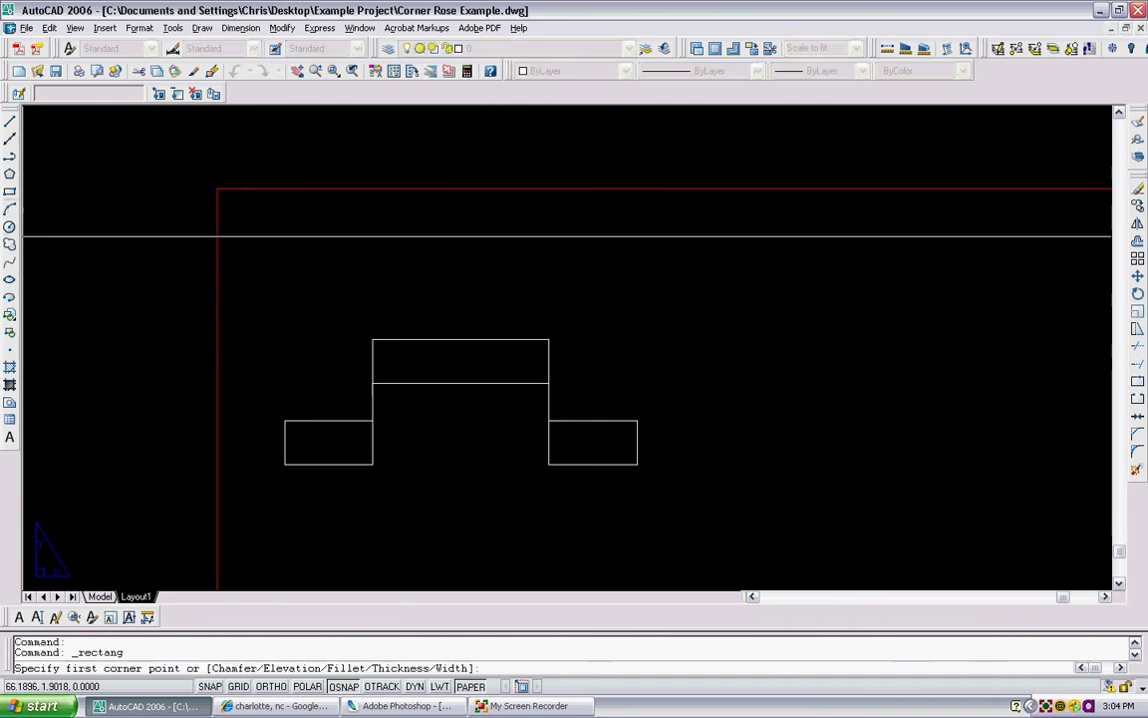
left_click(647, 304)
type("d")
key("Return")
type("2")
key("Return")
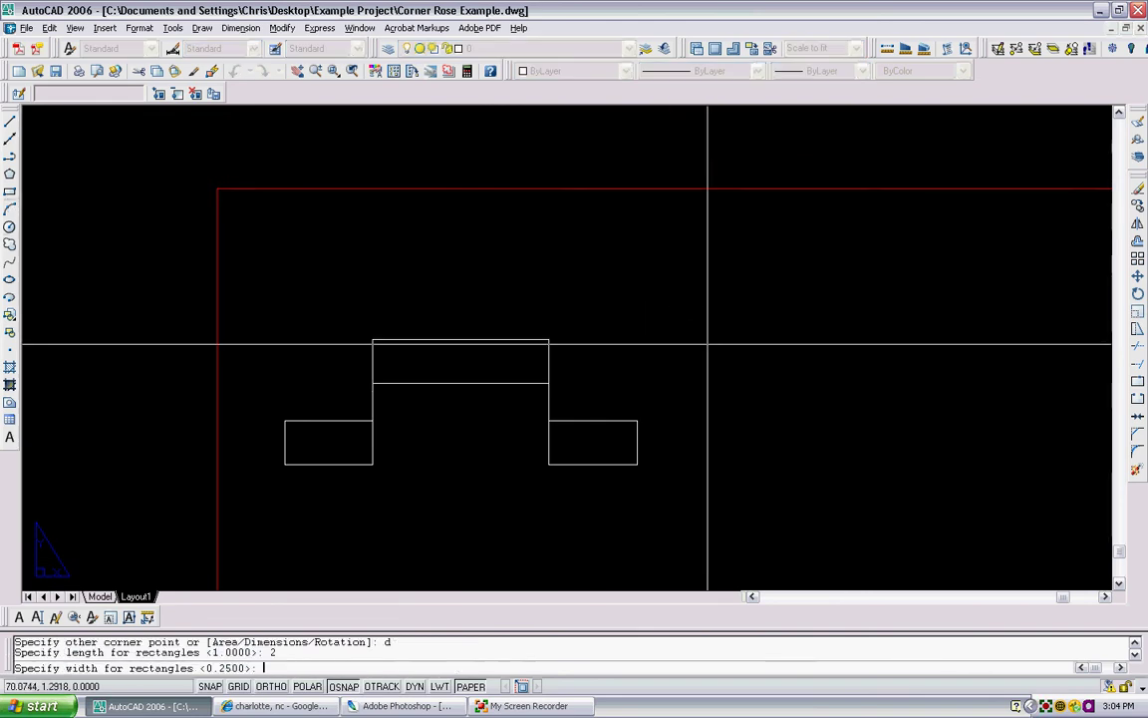
type(".25")
key("Return")
left_click(707, 344)
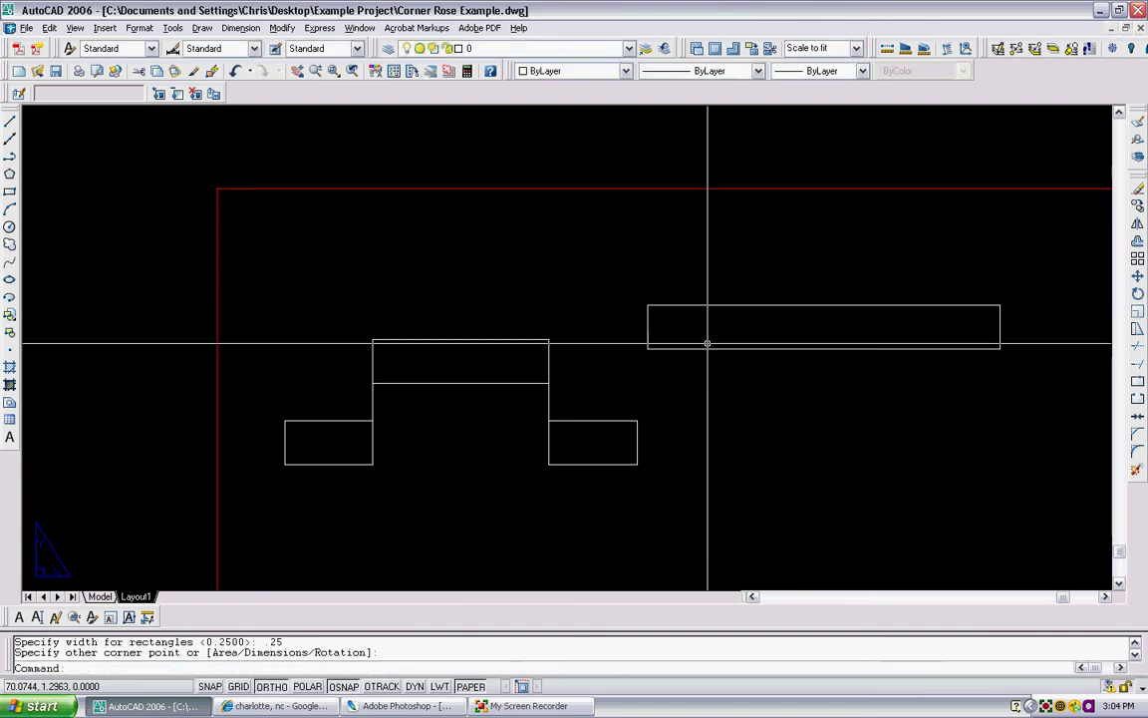
left_click(707, 346)
scroll(711, 365, "down", 2)
left_click(740, 387)
scroll(697, 379, "down", 1)
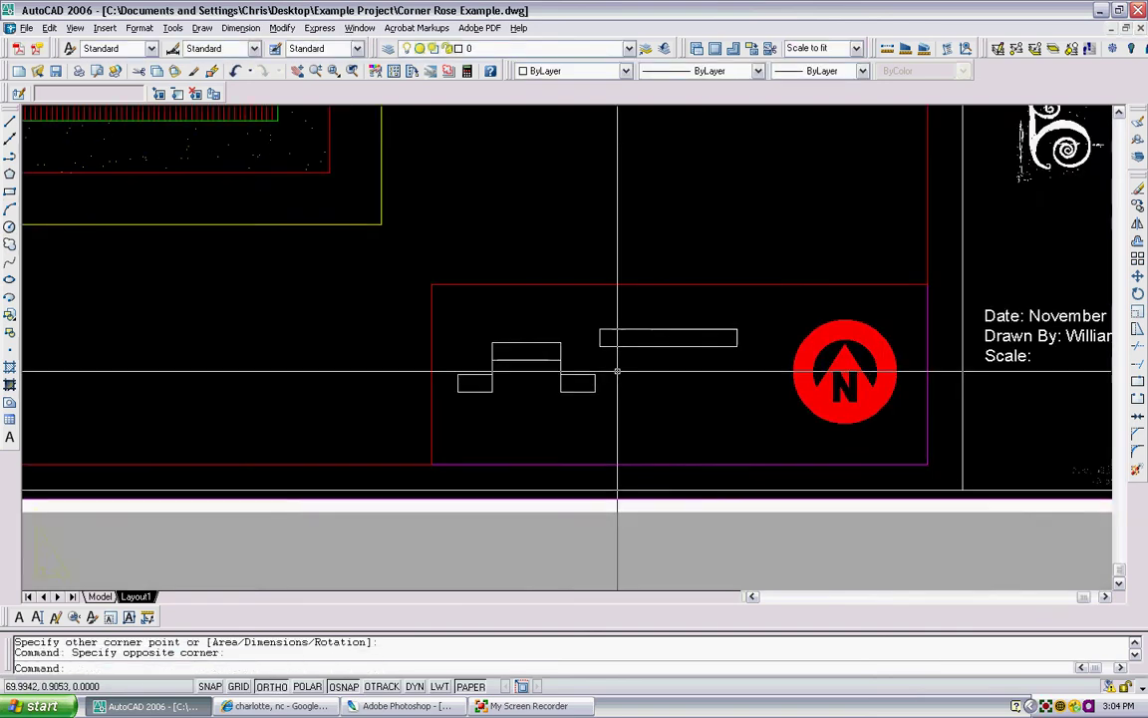
Copy the short vertical line from the second small rectangle's upper-left corner to its upper-right corner.
scroll(593, 371, "up", 3)
key("Return")
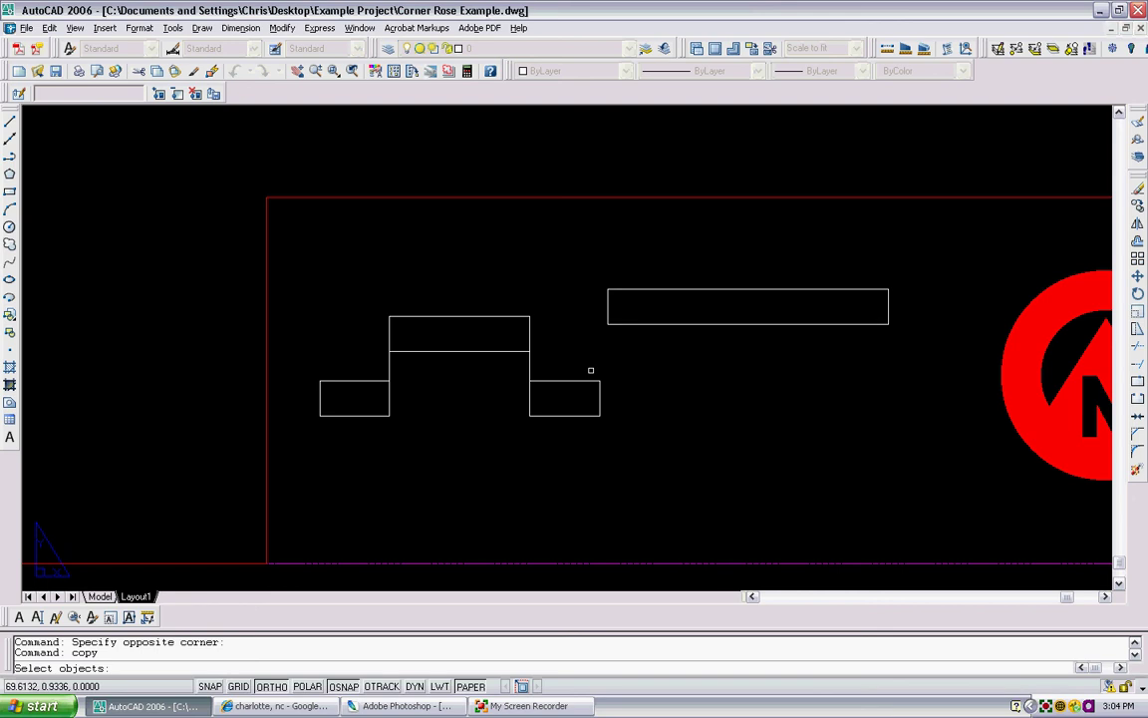
scroll(525, 355, "up", 3)
left_click(549, 369)
left_click(493, 356)
key("Return")
left_click(534, 379)
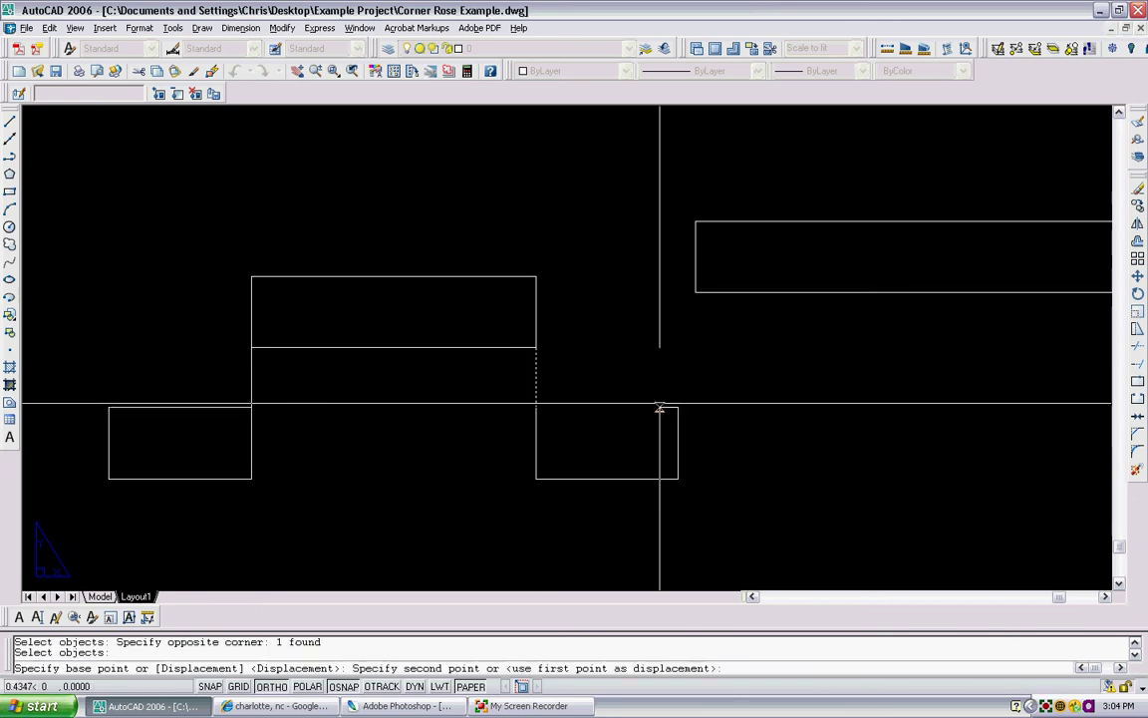
left_click(678, 404)
key("Escape")
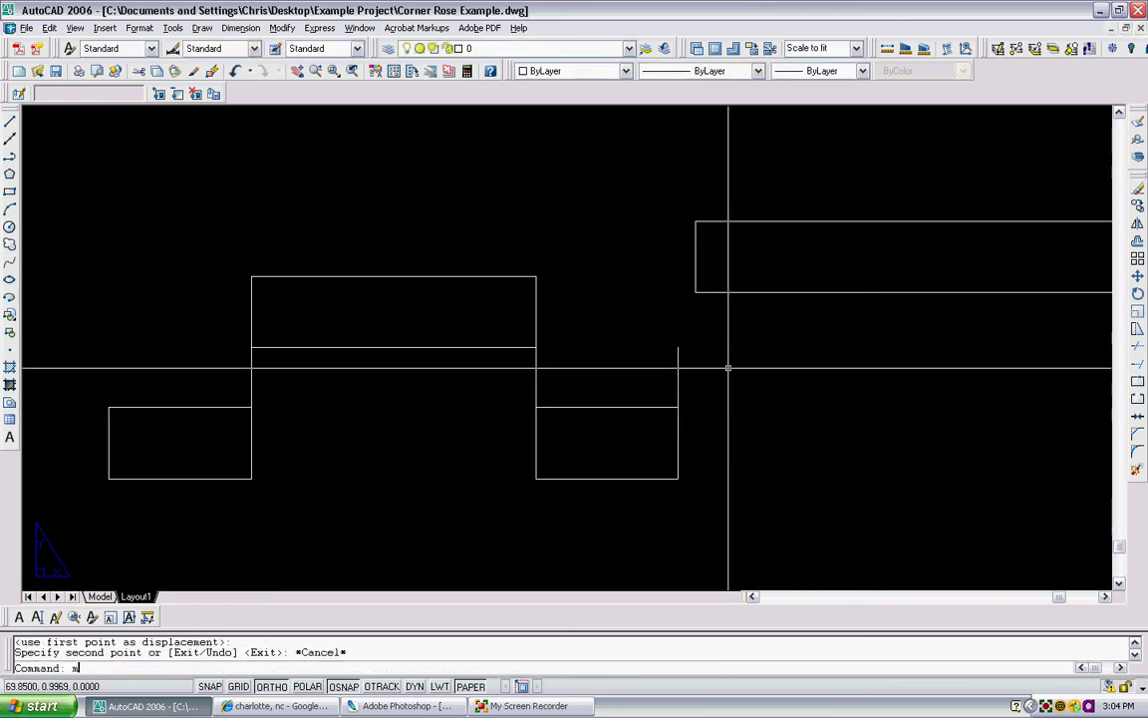
Move the 2-unit rectangle so its lower-left corner meets the upper end of the newly copied vertical line.
type("m")
key("Return")
left_click(791, 348)
left_click(721, 246)
key("Return")
left_click(696, 292)
left_click(678, 346)
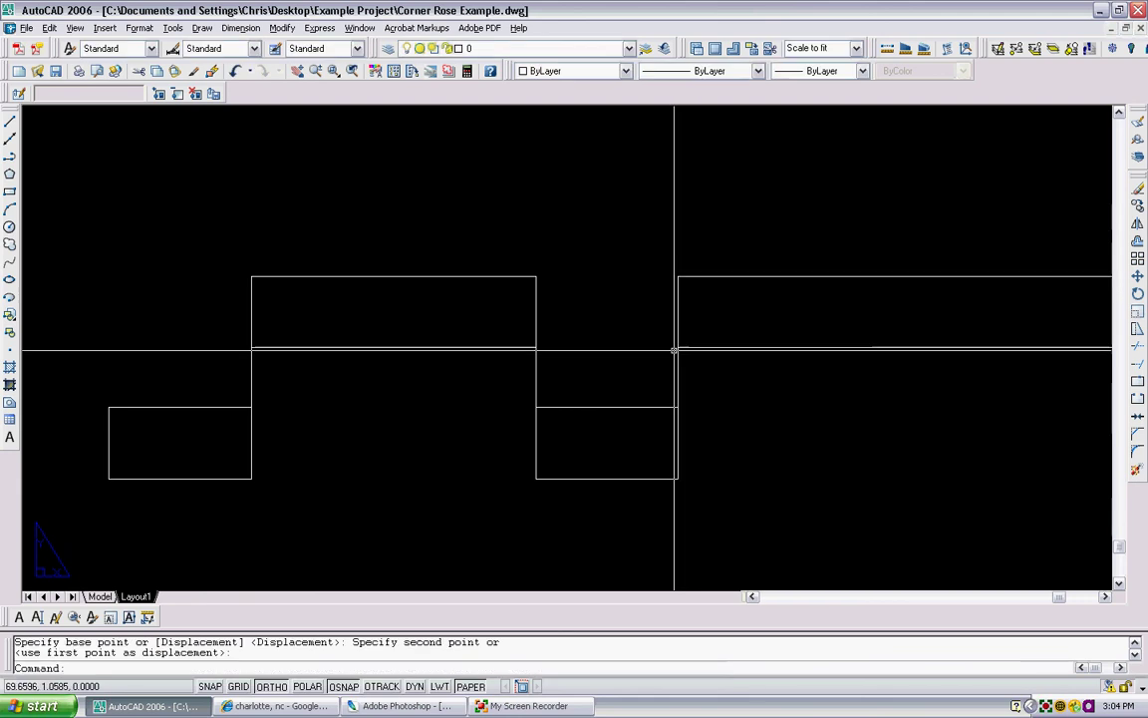
Draw a vertical polyline from the first small rectangle's upper-left corner up to the top level of the raised rectangles.
scroll(674, 350, "down", 4)
type("pl")
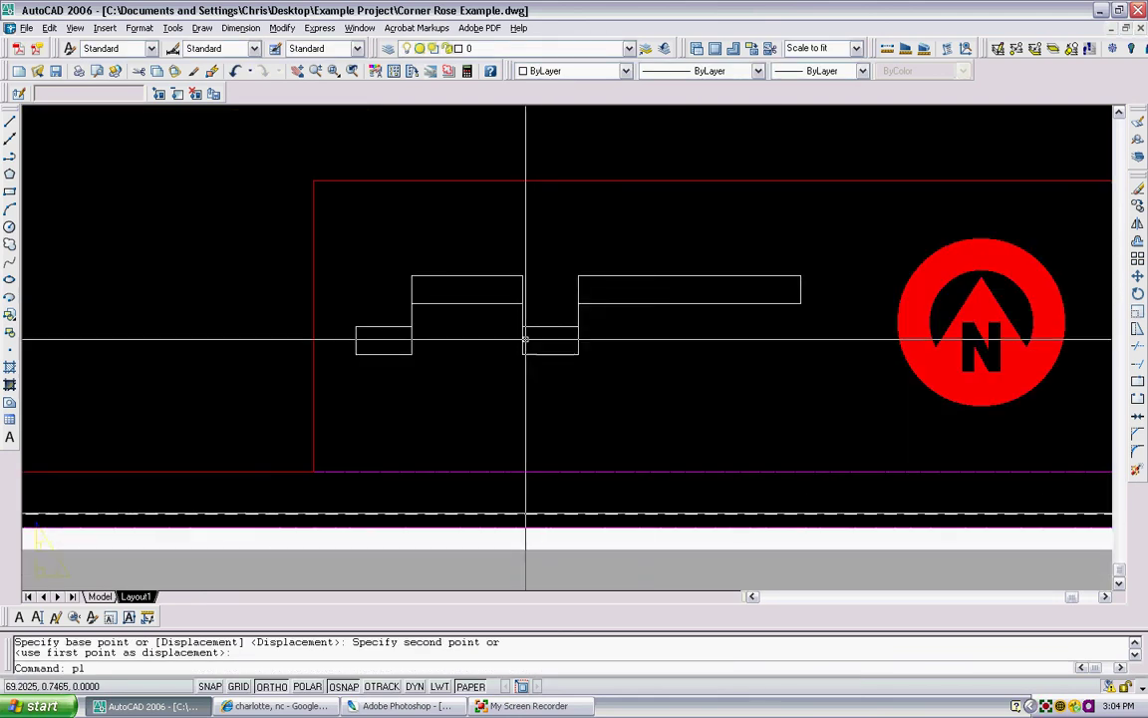
key("Return")
scroll(526, 340, "up", 3)
left_click(295, 365)
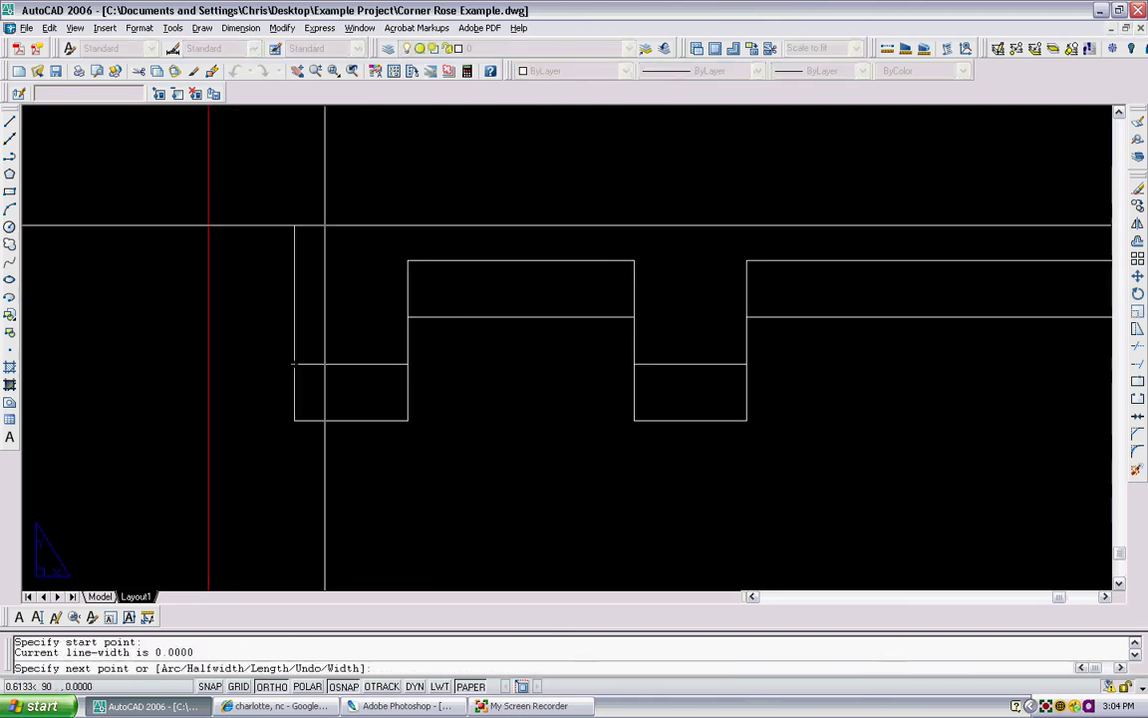
left_click(308, 258)
key("Return")
Draw a vertical polyline from the 2-unit rectangle's lower-right corner down to the bottom level of the small rectangles.
middle_click_drag(1047, 342, 781, 306)
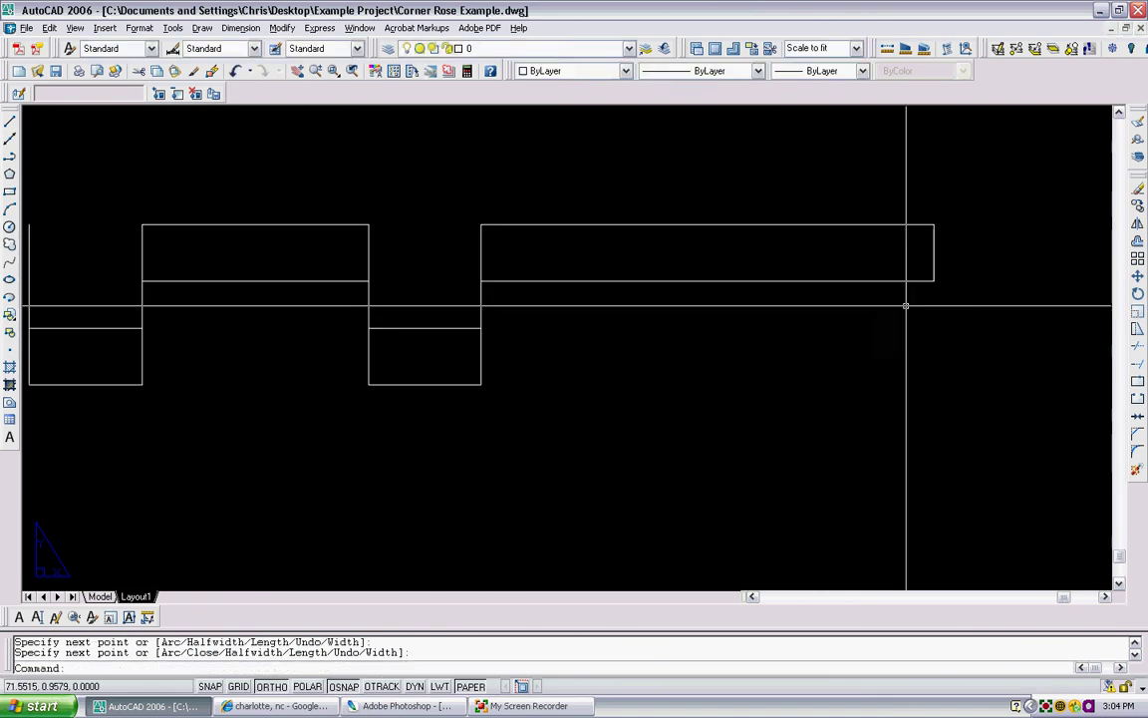
key("Return")
left_click(934, 281)
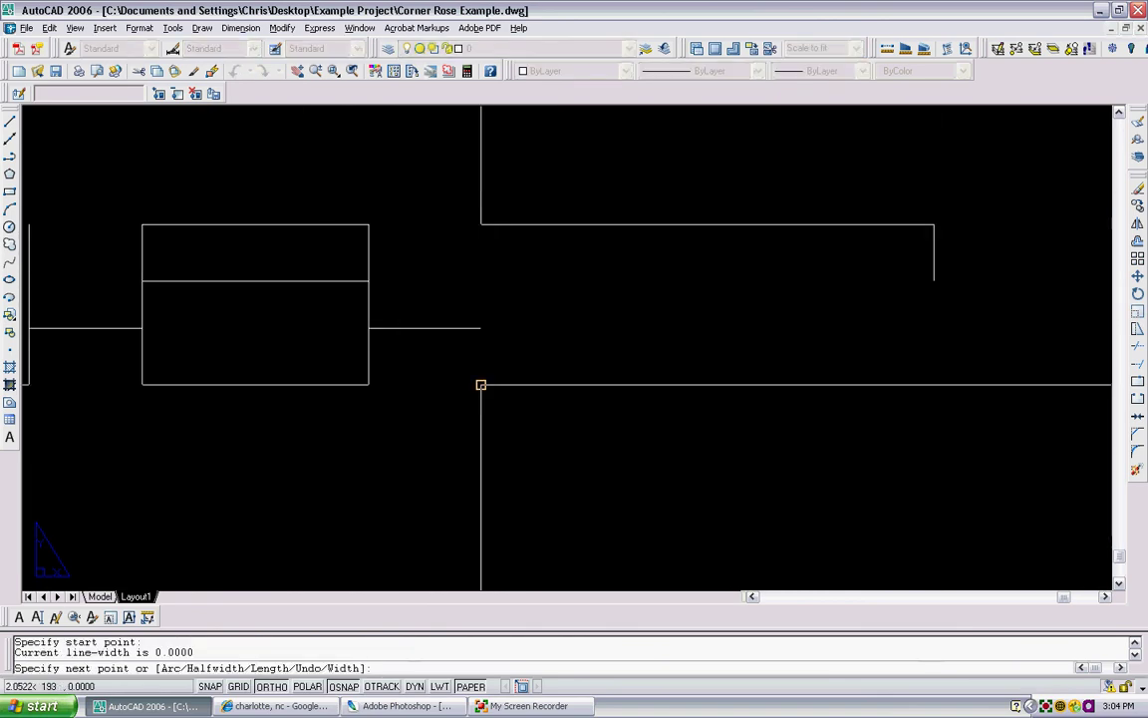
scroll(888, 383, "down", 8)
key("Escape")
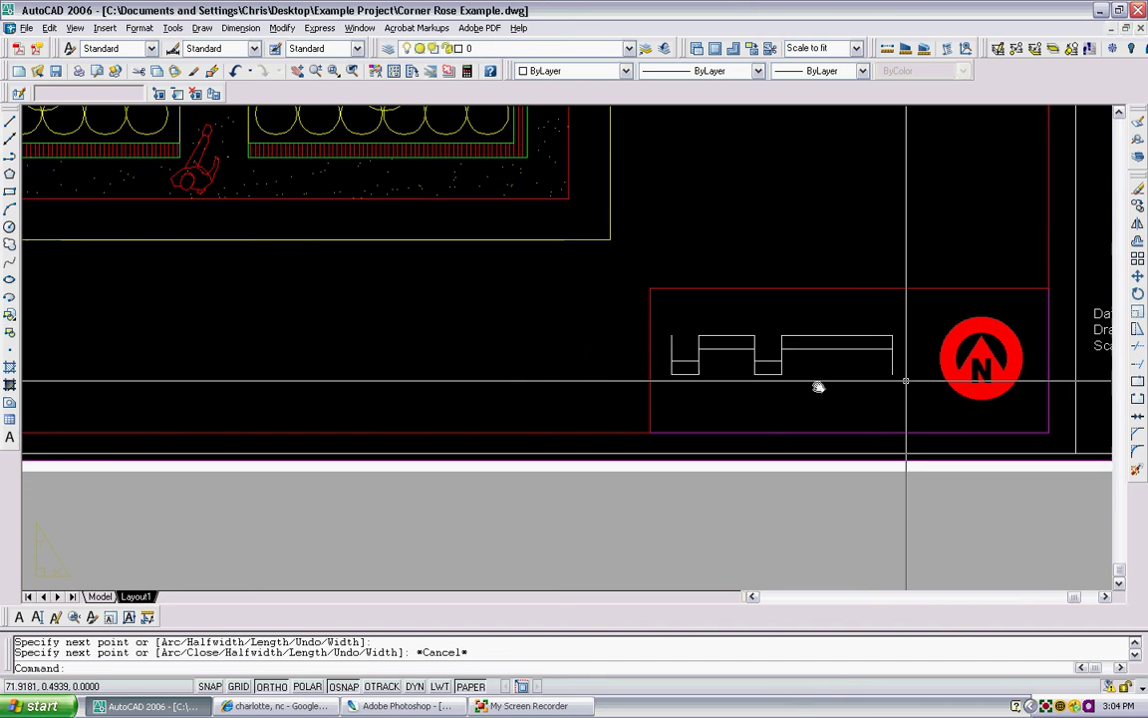
middle_click_drag(910, 379, 713, 365)
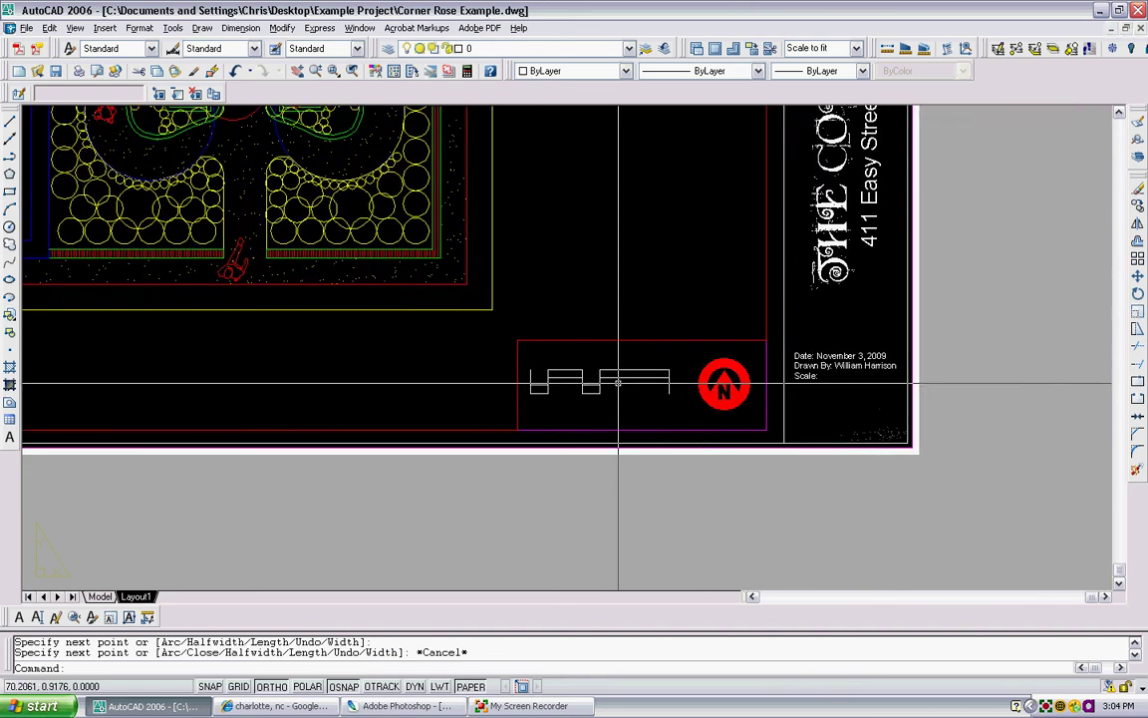
scroll(538, 399, "up", 3)
scroll(569, 389, "down", 3)
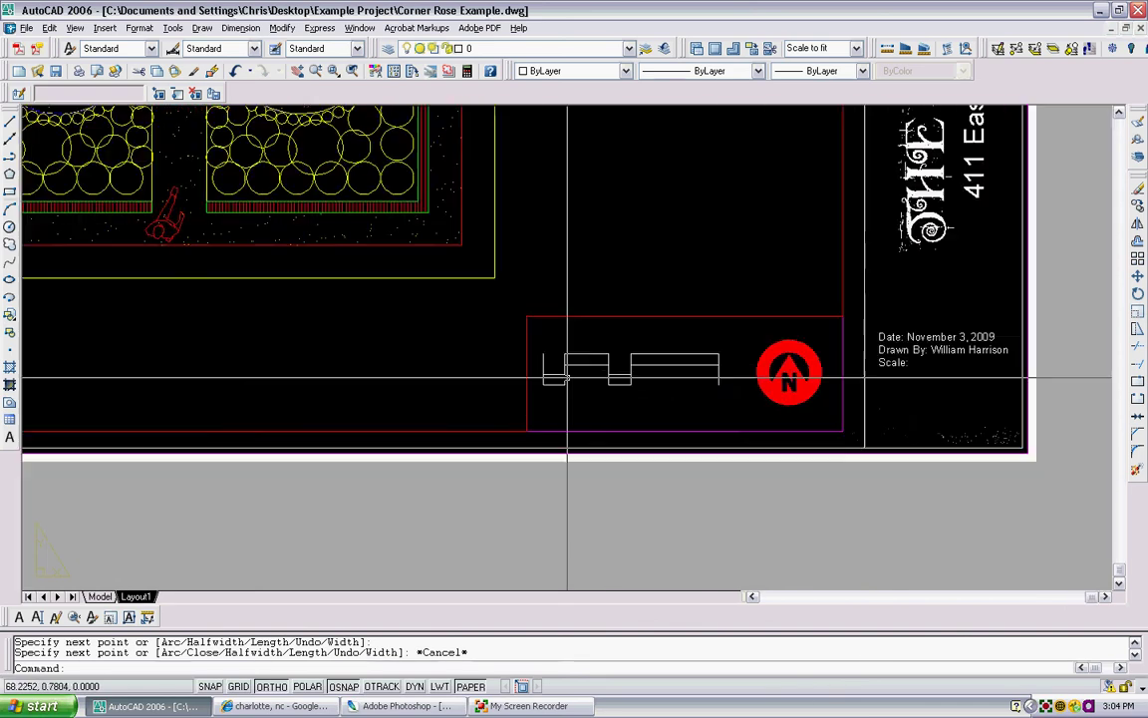
scroll(568, 400, "down", 1)
scroll(598, 394, "up", 1)
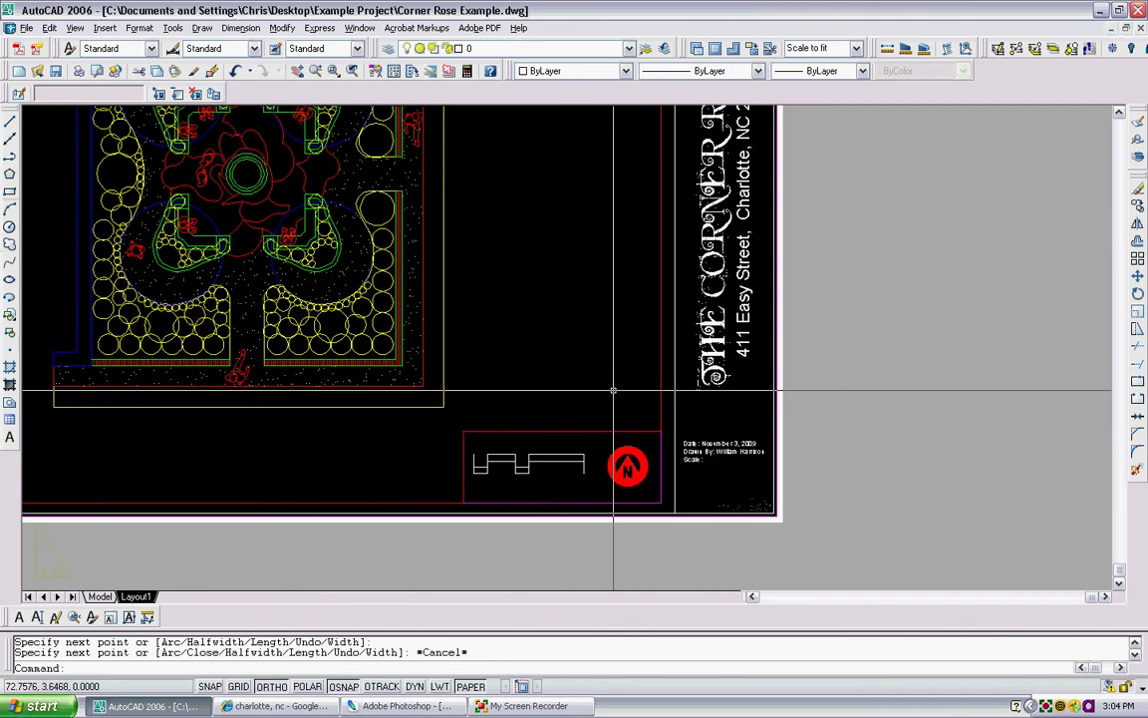
scroll(484, 428, "up", 3)
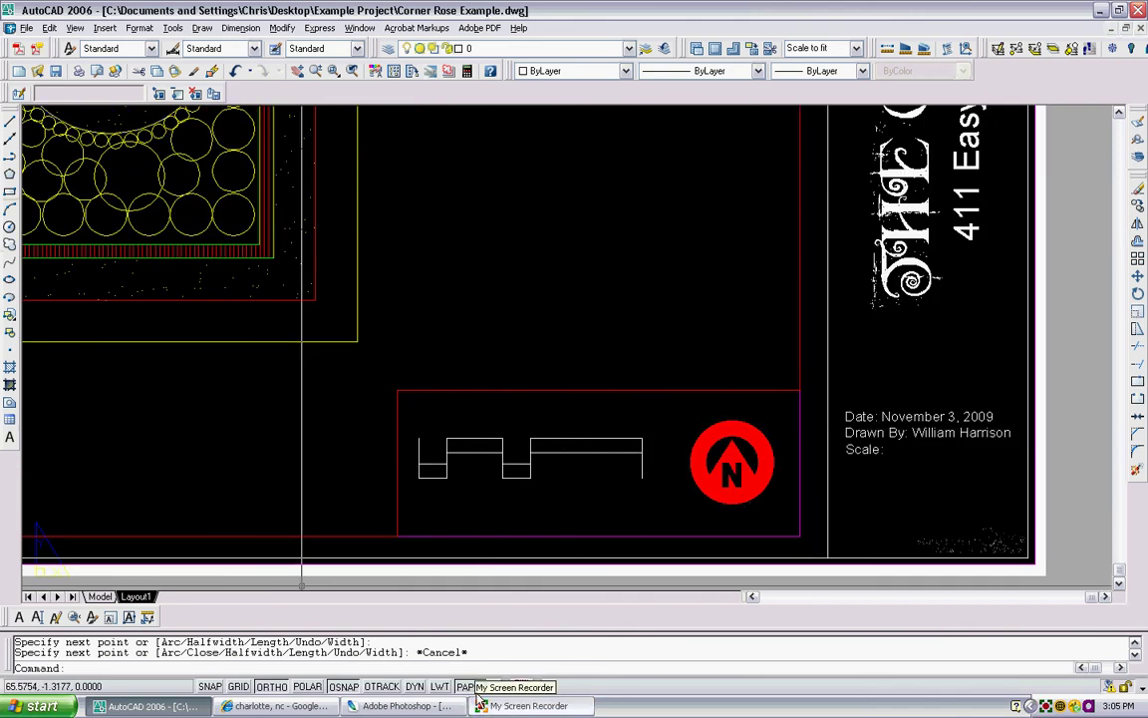
Review both title block sheets and Layout1 in the Title Block drawing, and return to the Corner Rose Example drawing.
key("ctrl+Tab")
key("Escape")
scroll(467, 418, "down", 1)
middle_click_drag(467, 418, 514, 260)
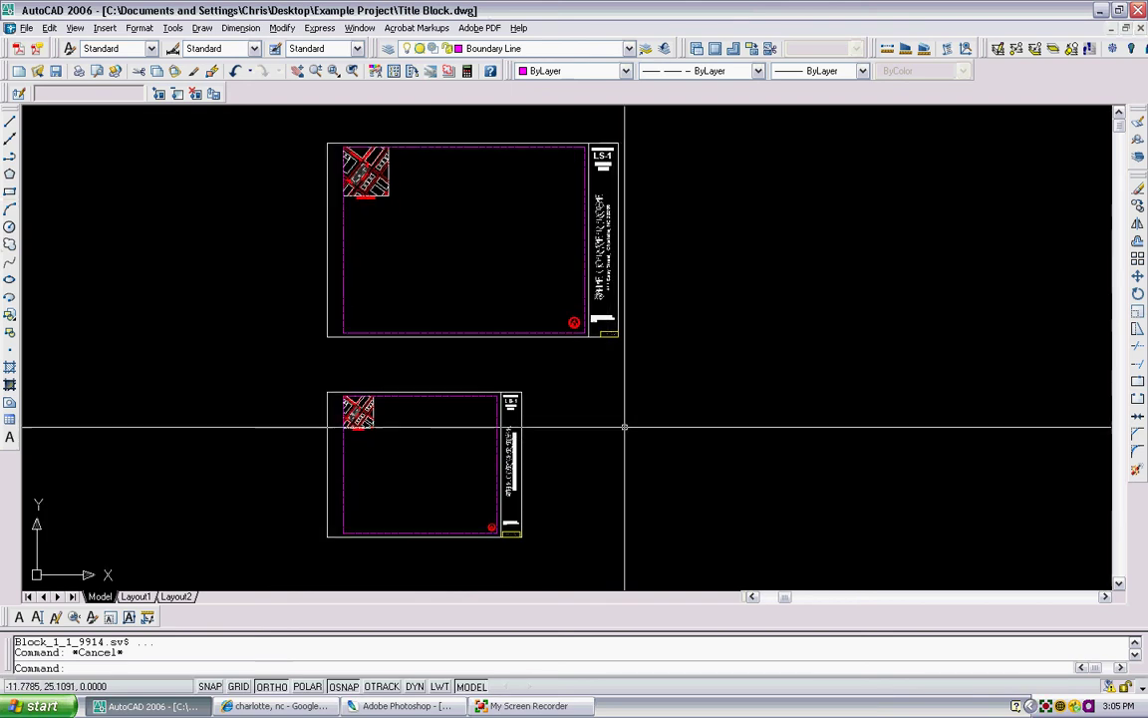
scroll(512, 461, "up", 2)
scroll(575, 384, "down", 3)
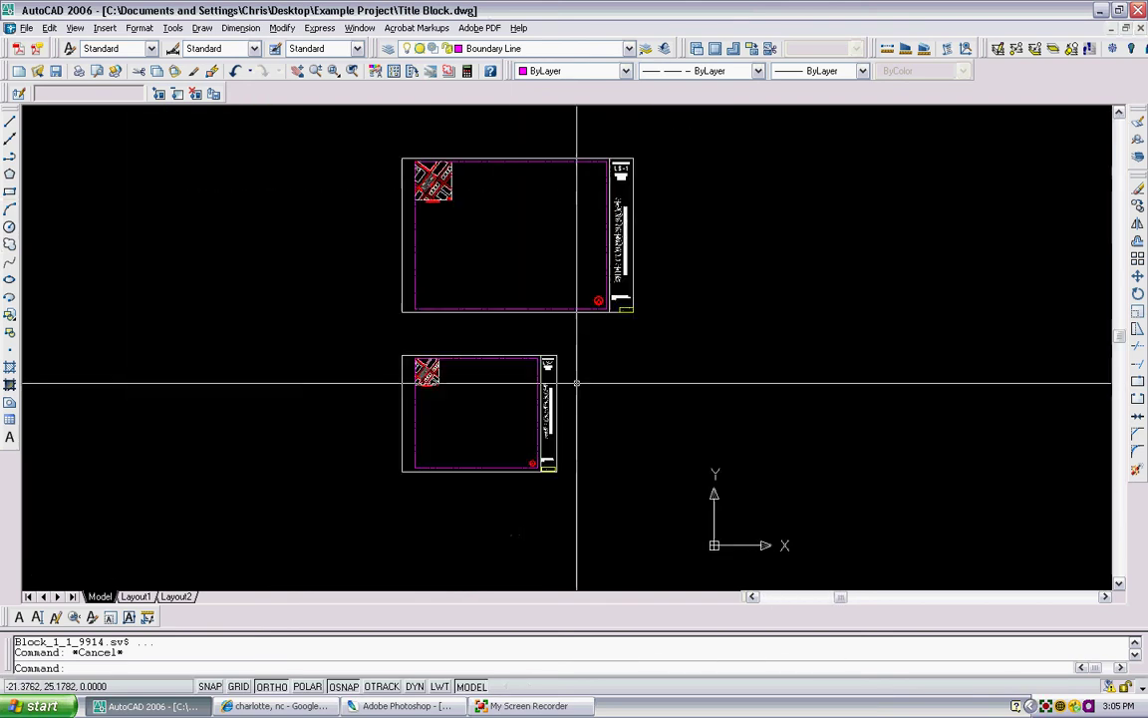
scroll(618, 240, "up", 6)
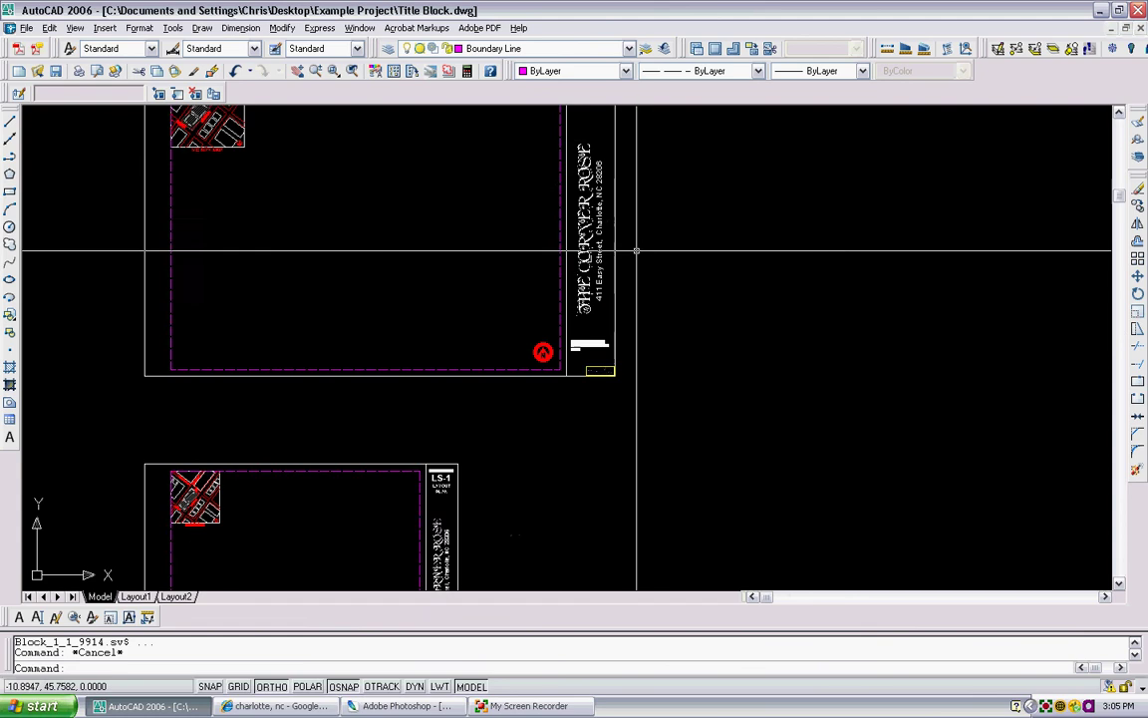
scroll(578, 321, "down", 3)
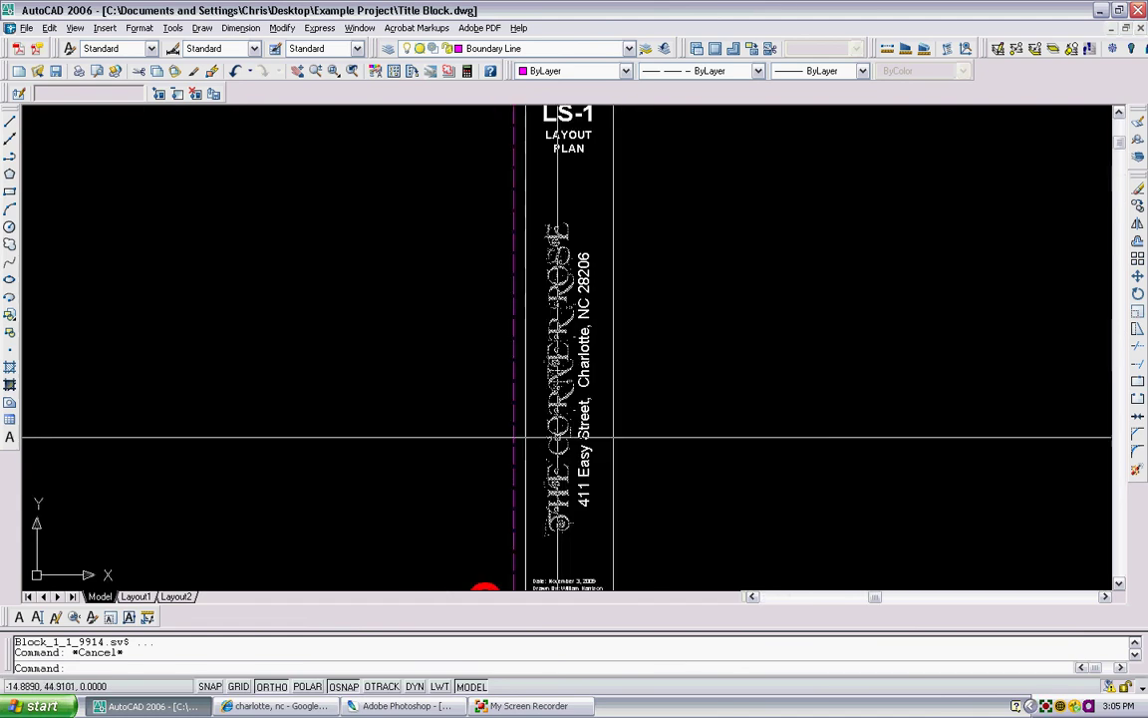
scroll(573, 384, "up", 2)
scroll(570, 392, "down", 3)
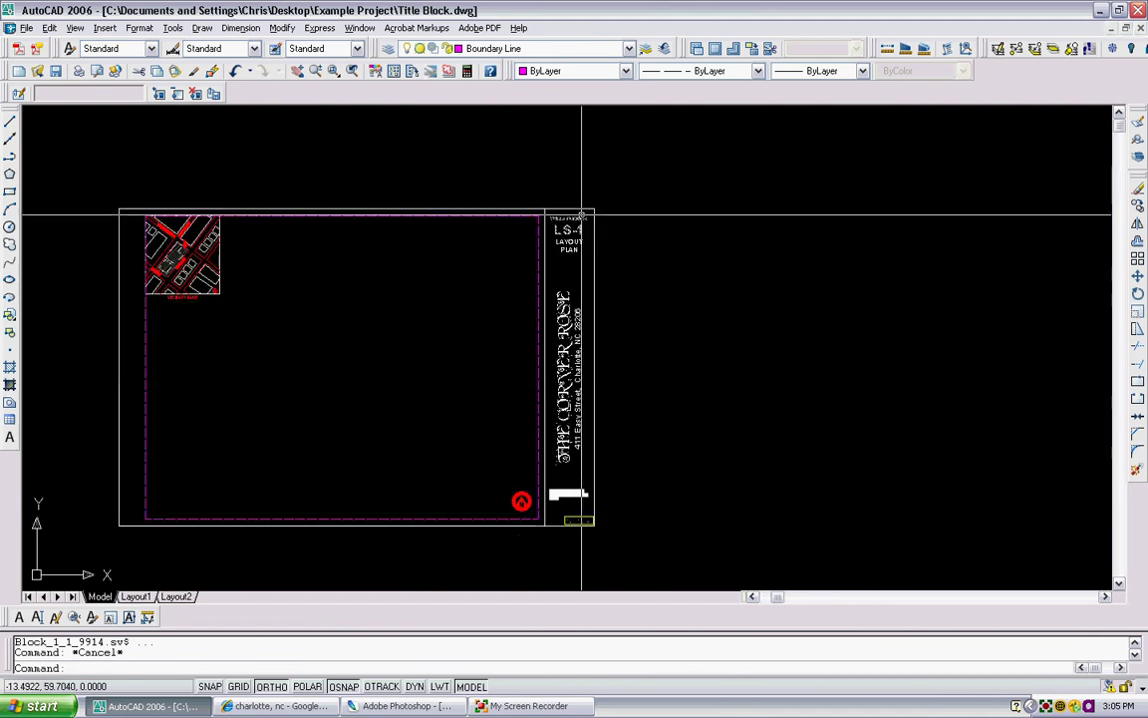
scroll(403, 299, "down", 1)
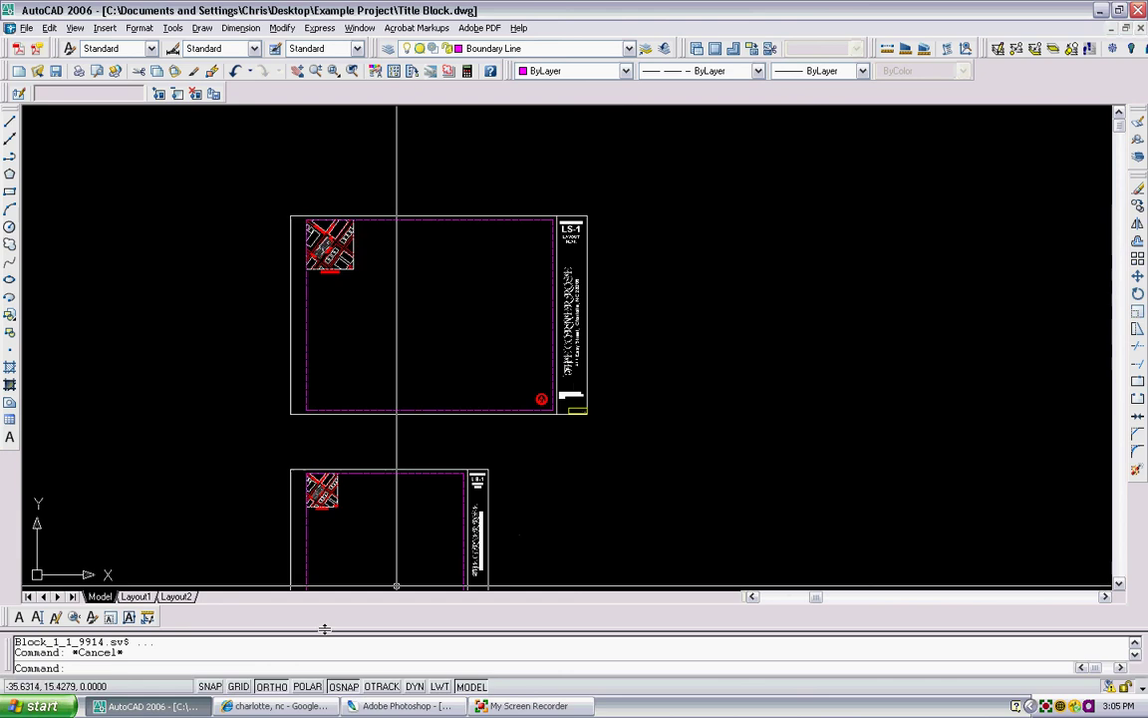
left_click(136, 596)
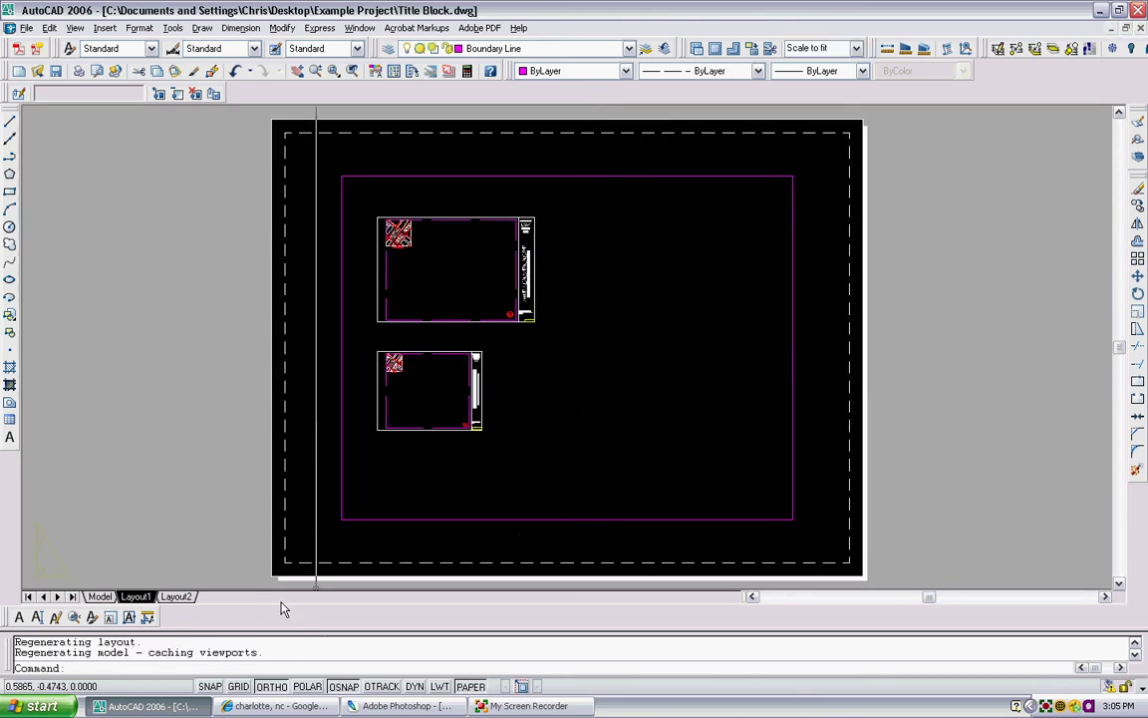
key("ctrl+Tab")
Open the title text "THE CORNER ROSE" in the title block to check its formatting, and close it without edits.
scroll(308, 459, "down", 2)
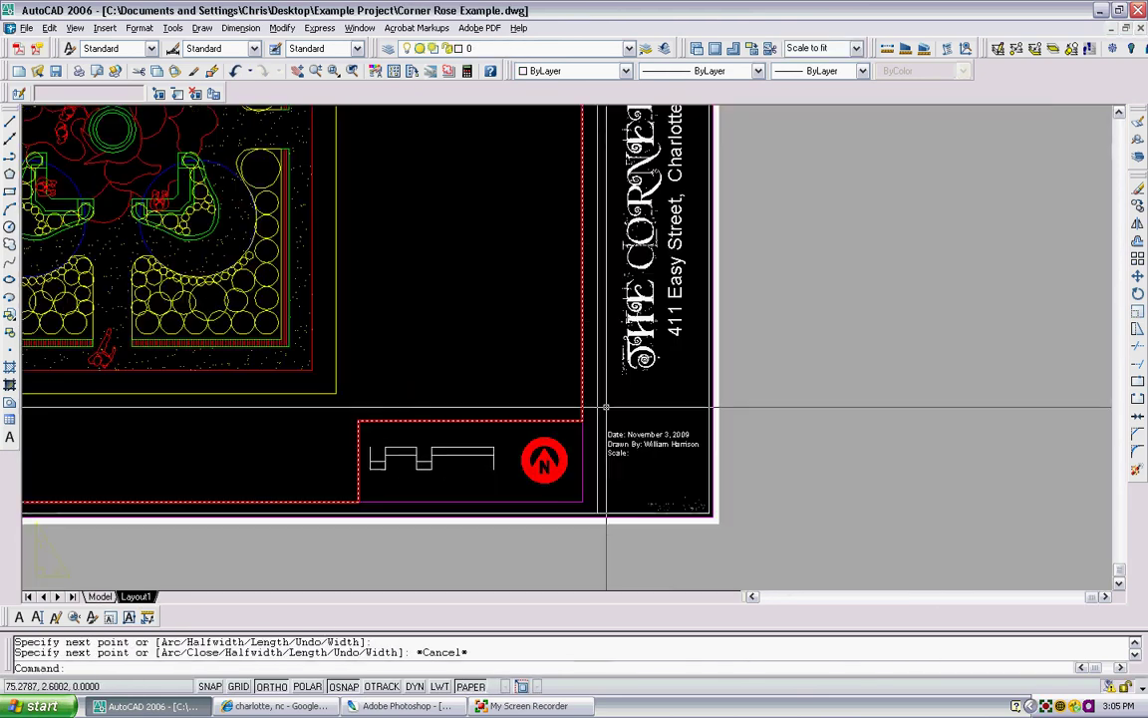
double_click(643, 245)
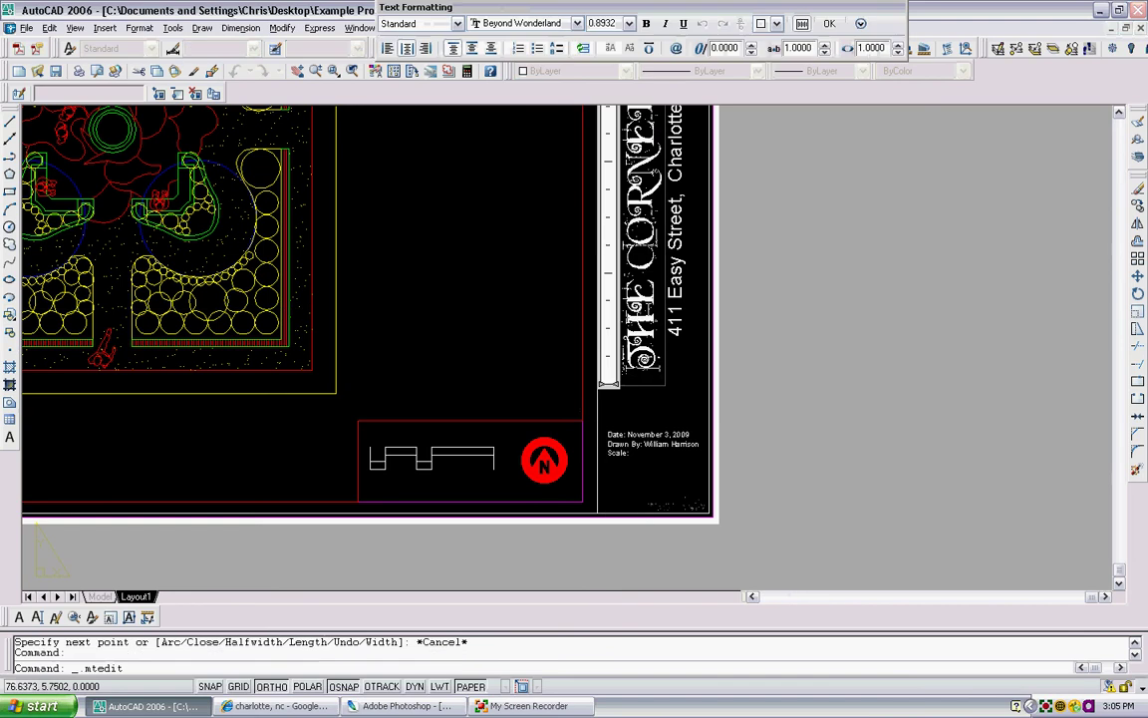
left_click(794, 425)
middle_click_drag(647, 350, 618, 432)
scroll(612, 417, "down", 1)
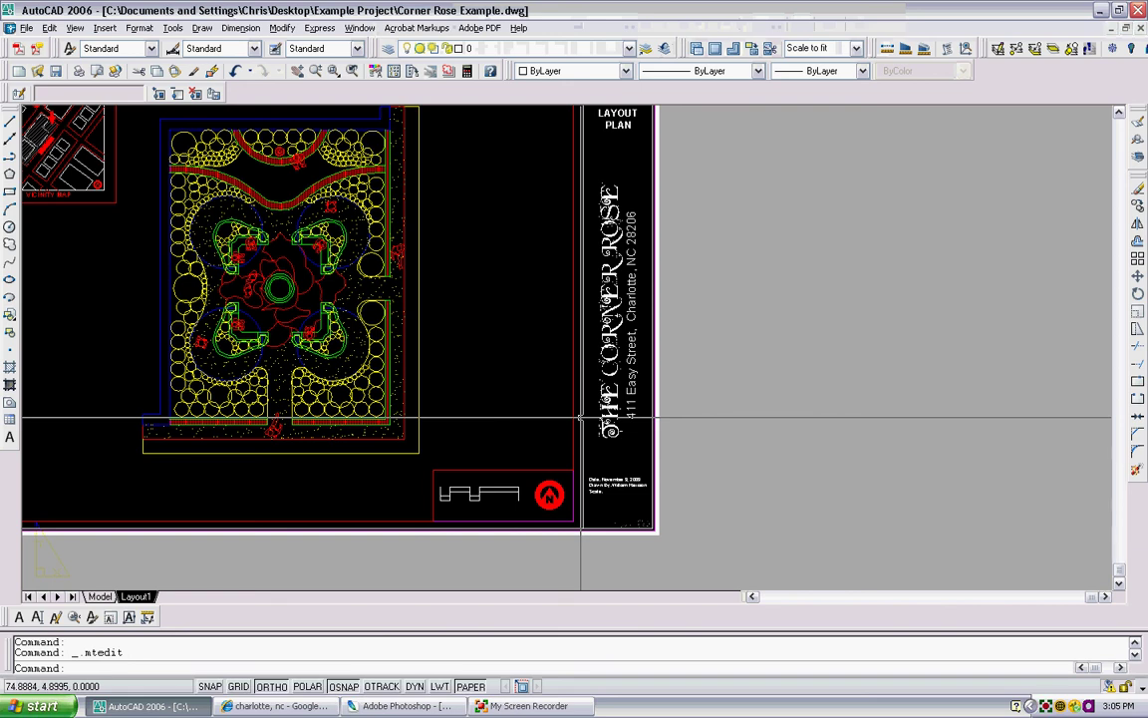
scroll(648, 368, "down", 2)
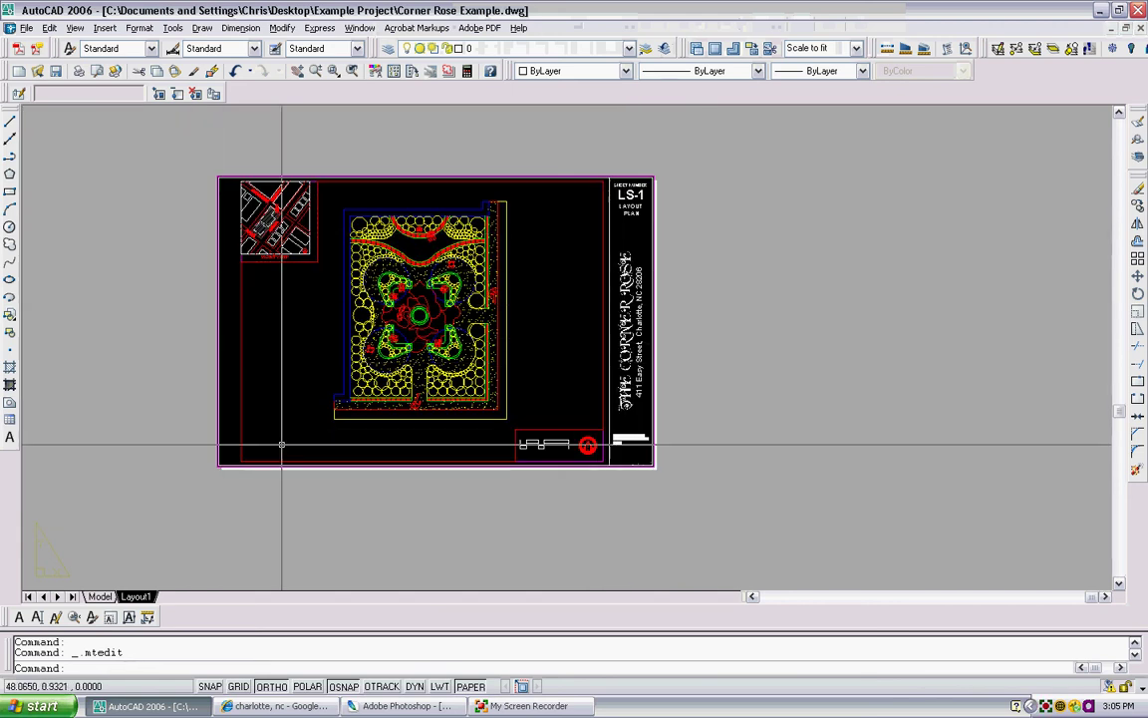
scroll(238, 414, "up", 2)
scroll(218, 333, "up", 3)
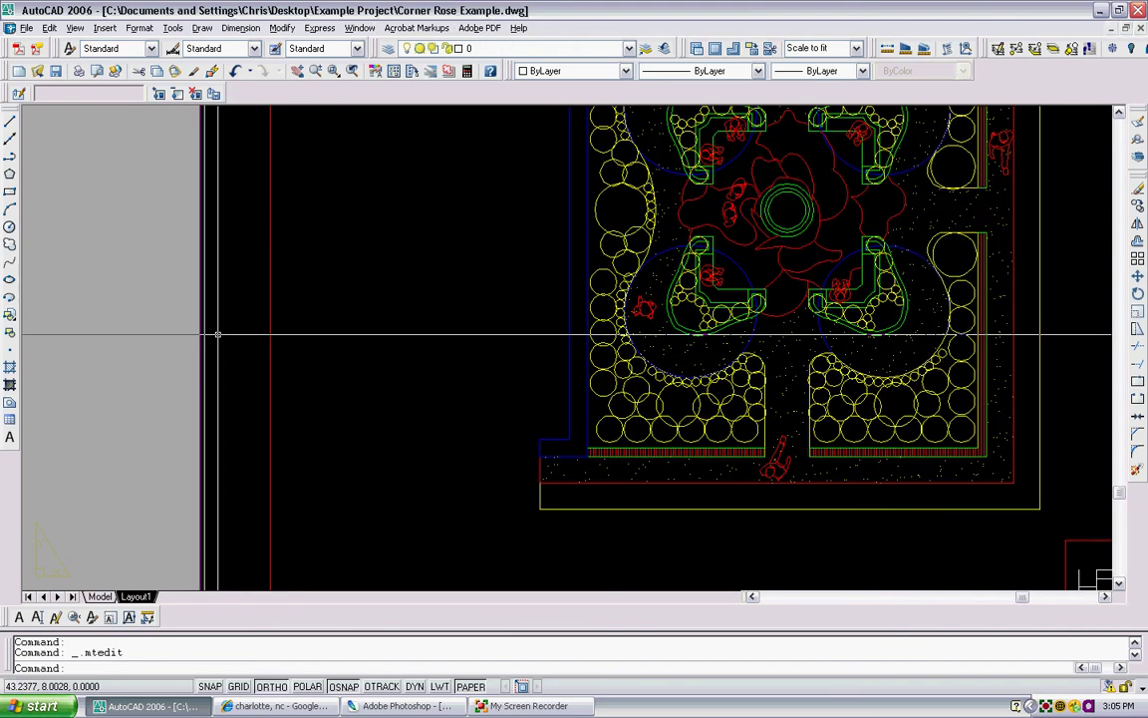
scroll(205, 314, "down", 2)
middle_click_drag(204, 314, 281, 342)
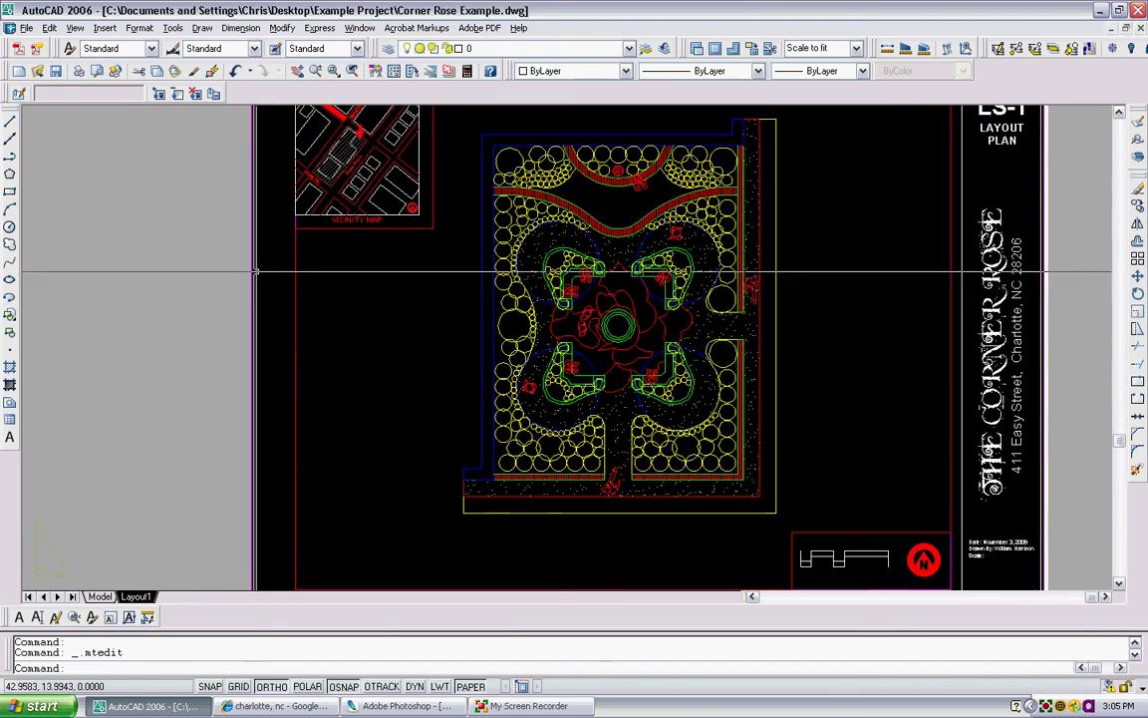
Start a hatch for the graphic scale and choose the predefined SOLID pattern.
scroll(345, 312, "down", 2)
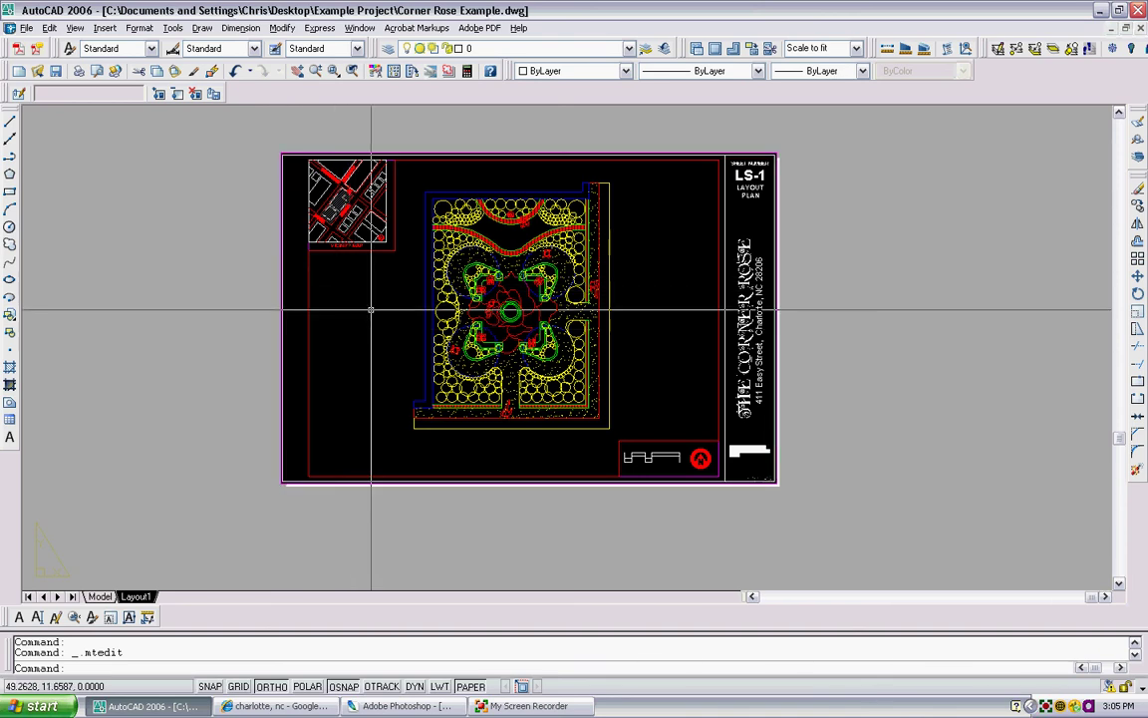
middle_click_drag(407, 311, 378, 307)
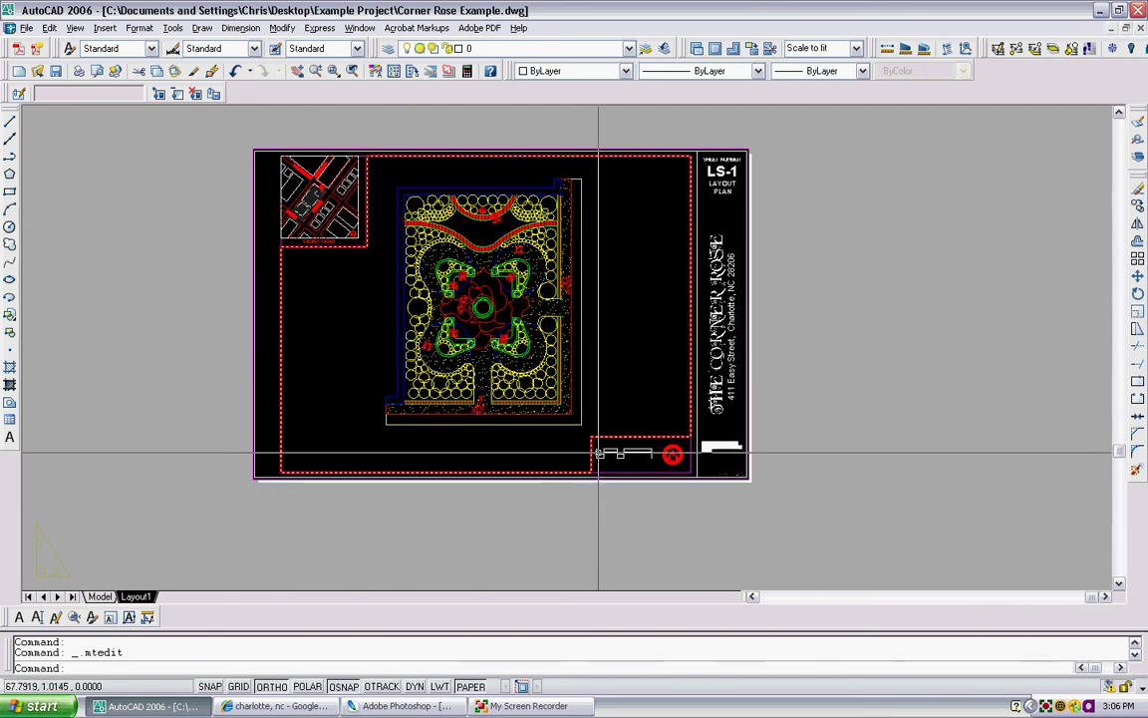
scroll(628, 454, "up", 10)
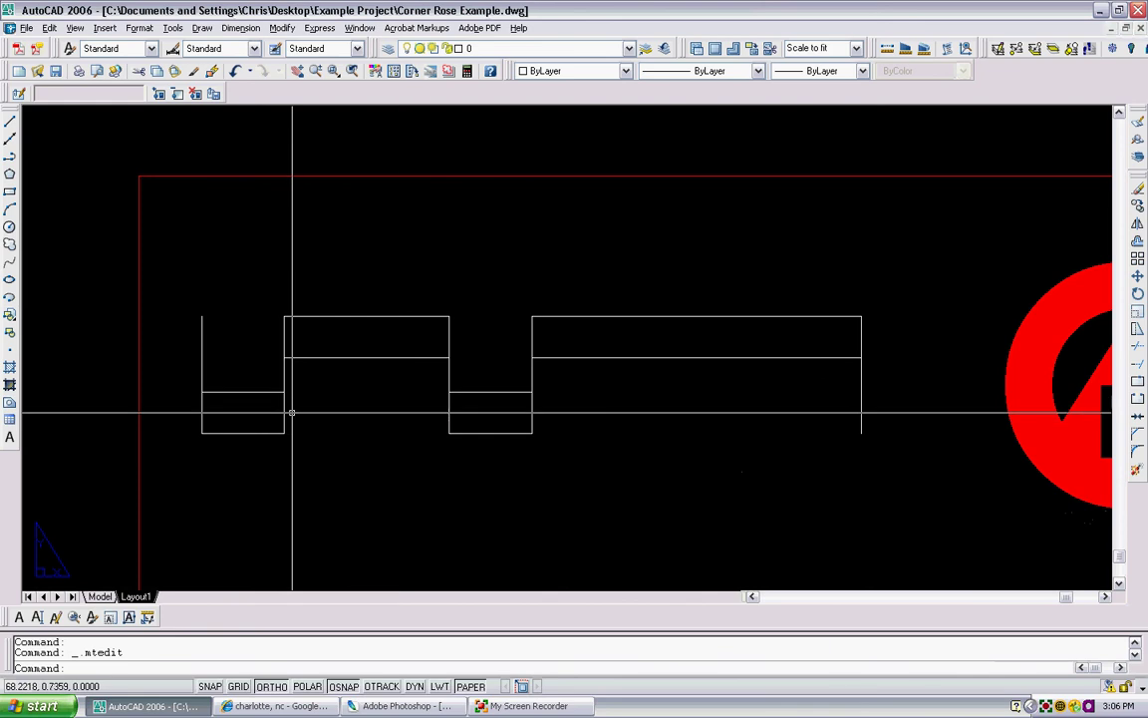
key("Return")
left_click(237, 218)
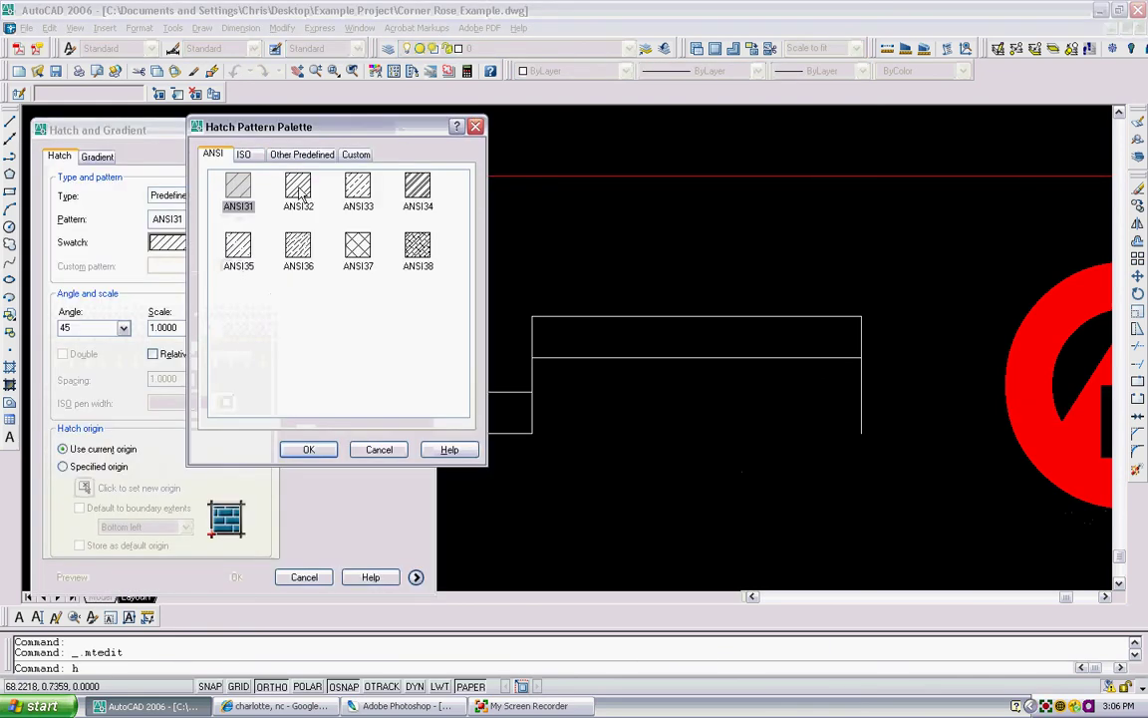
left_click(243, 154)
left_click(275, 152)
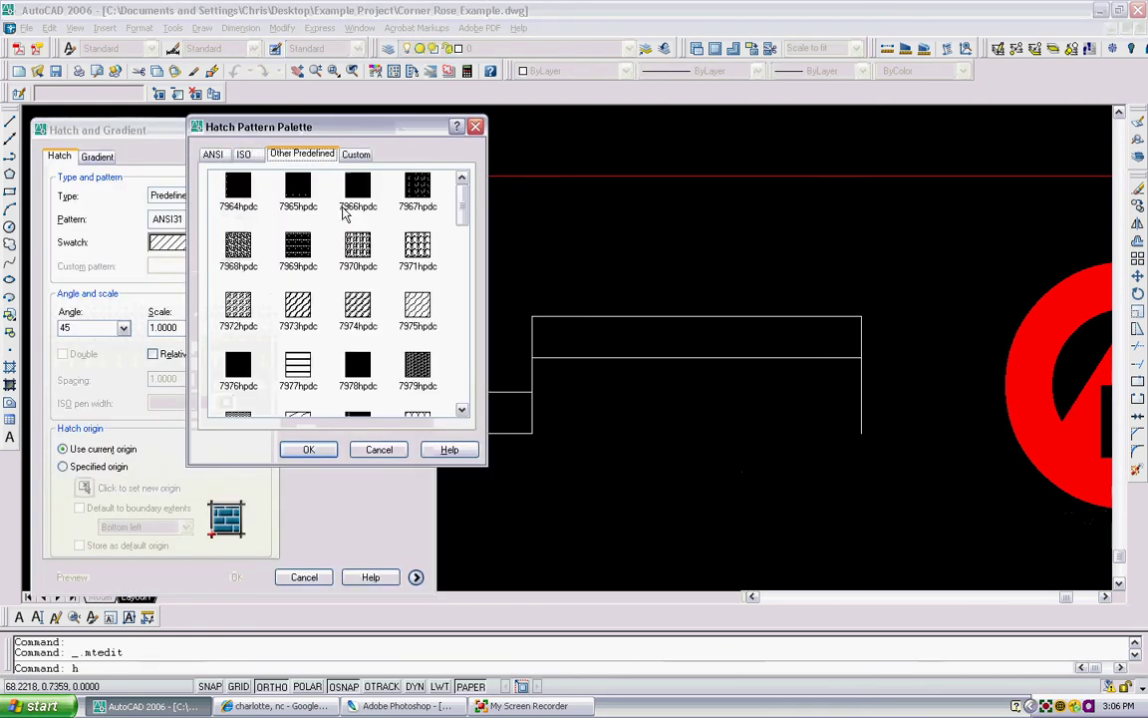
left_click_drag(462, 211, 450, 293)
left_click(298, 277)
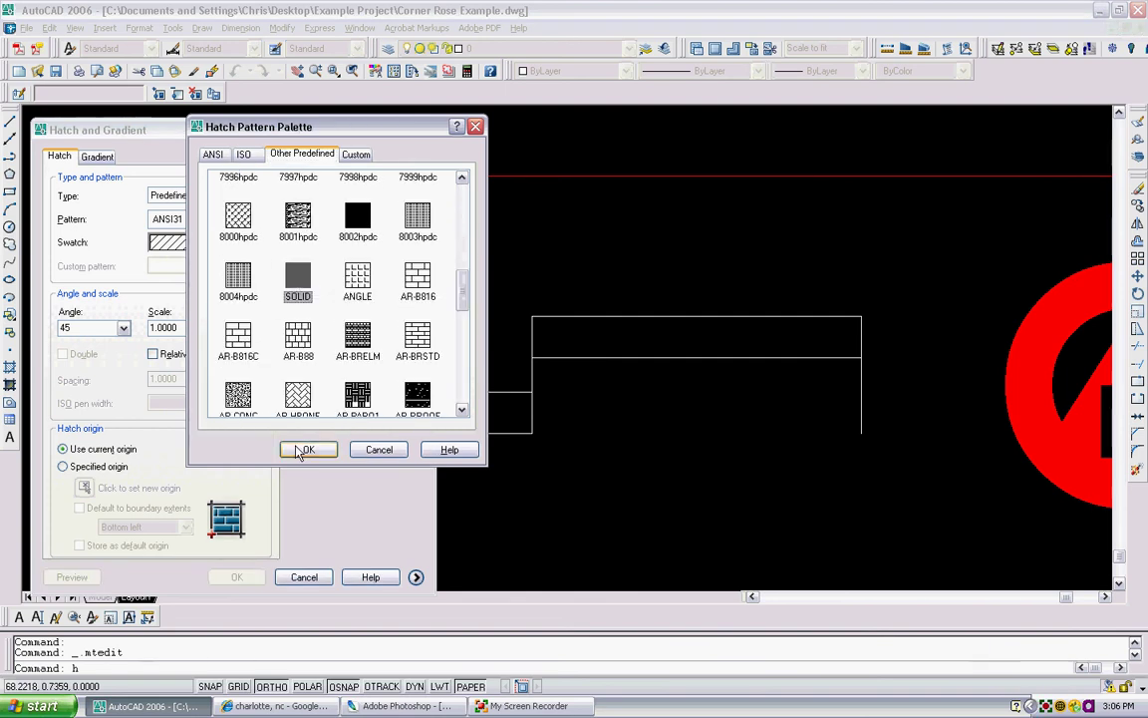
left_click(309, 450)
Fill the four rectangles of the graphic scale with the solid hatch.
left_click(339, 175)
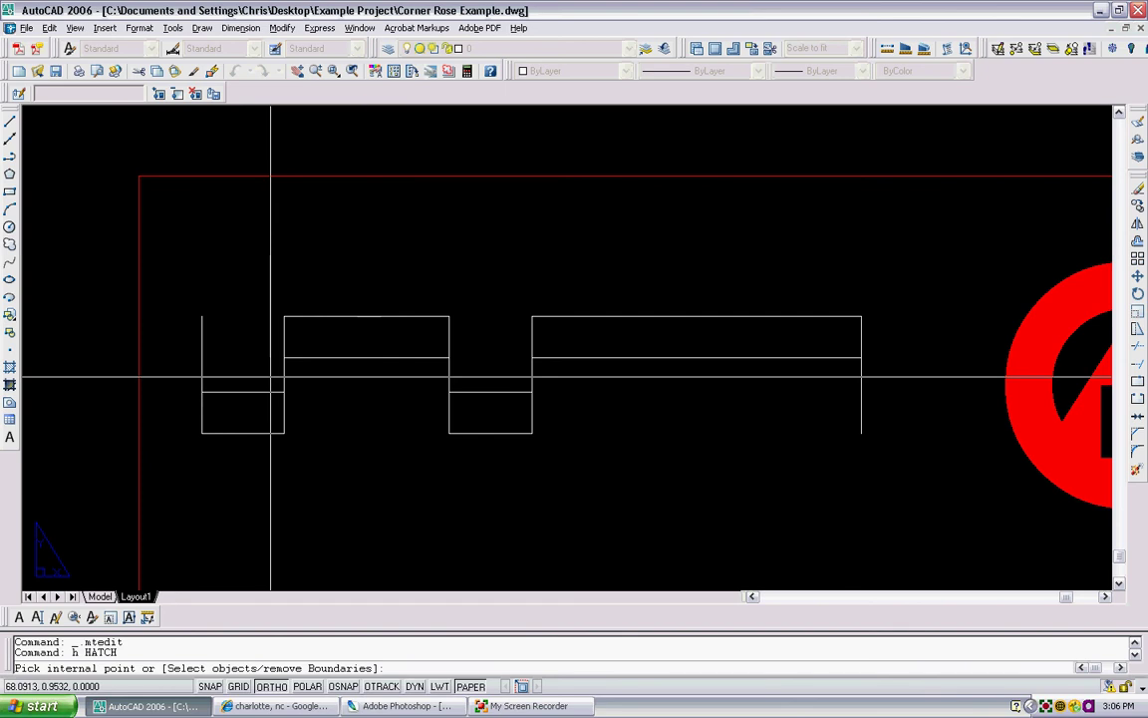
left_click(259, 399)
left_click(313, 336)
left_click(474, 421)
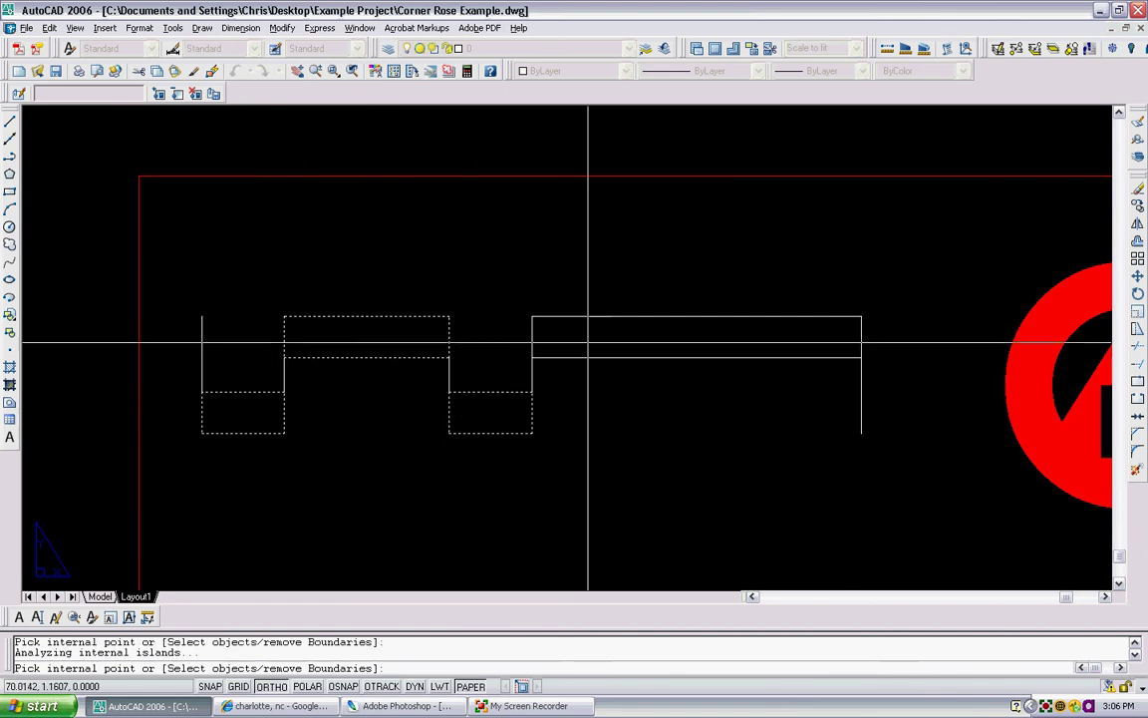
left_click(589, 339)
key("Return")
key("Return")
Add multiline text reading 0 just below the first rectangle of the graphic scale, near its outer edge.
scroll(588, 345, "down", 2)
middle_click_drag(595, 418, 515, 389)
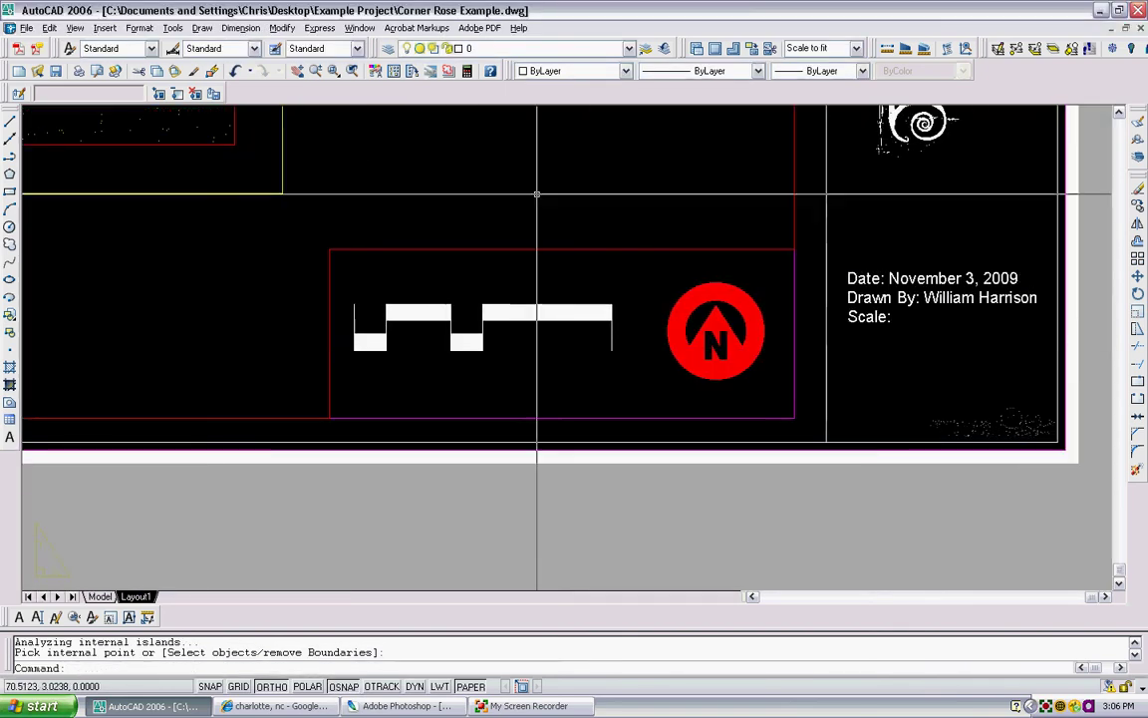
middle_click_drag(536, 195, 521, 226)
middle_click_drag(767, 332, 764, 341)
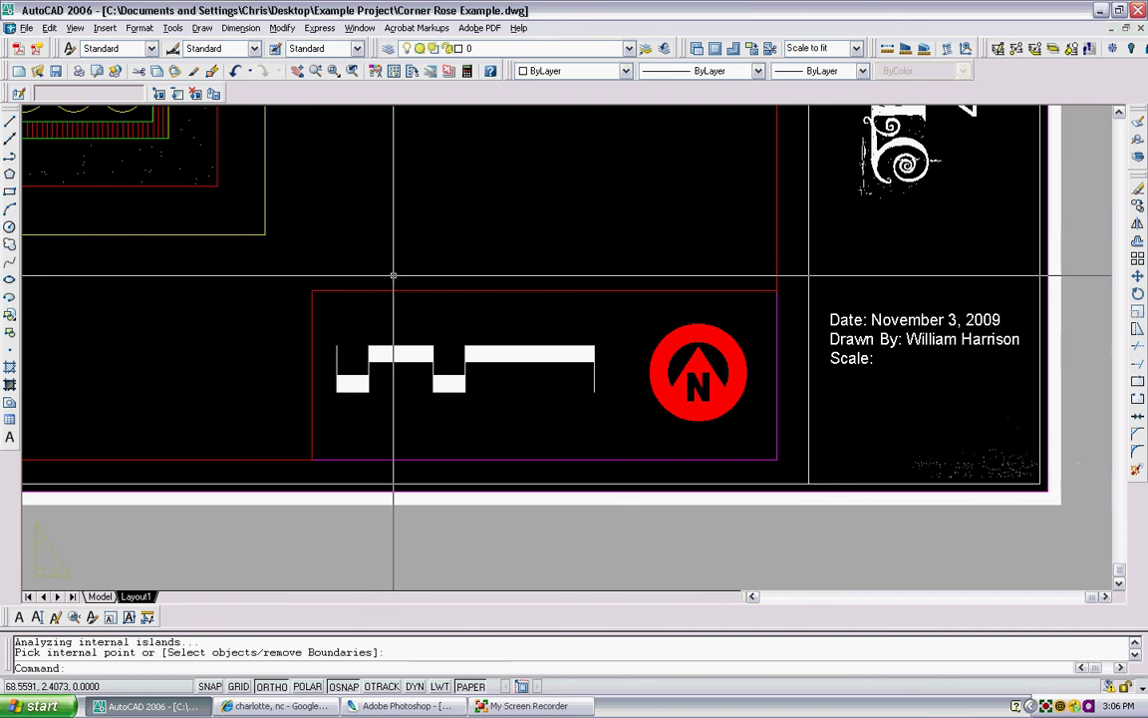
type("mtext")
key("Return")
scroll(394, 276, "up", 5)
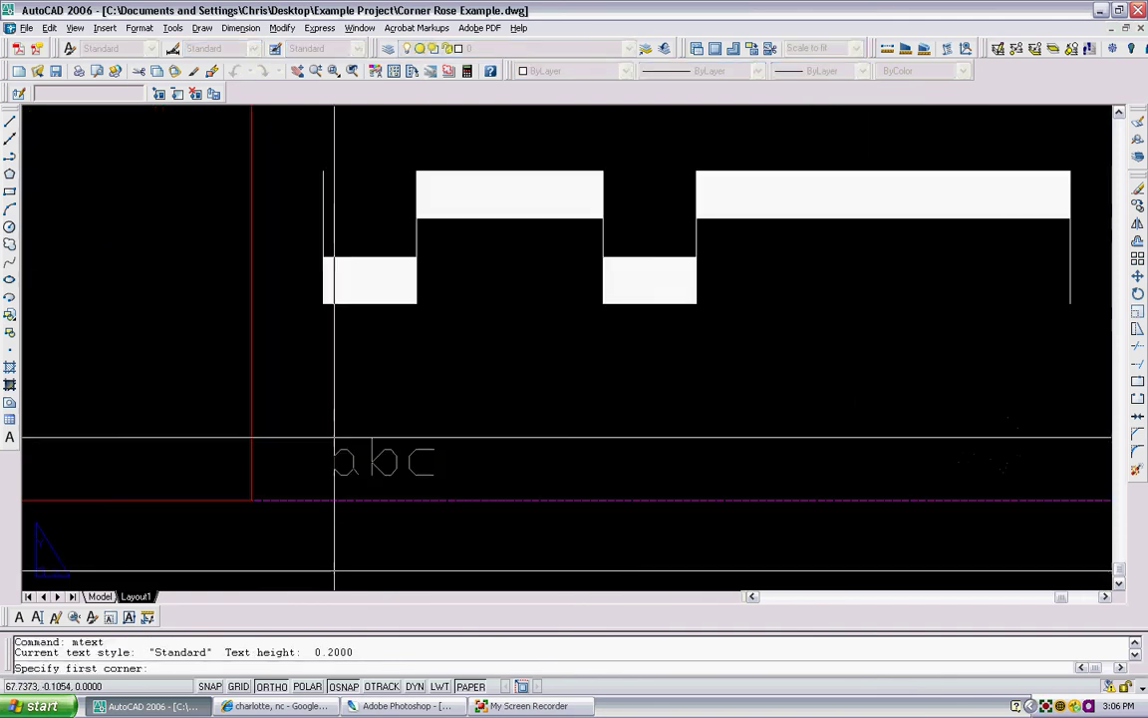
left_click(302, 375)
left_click(378, 412)
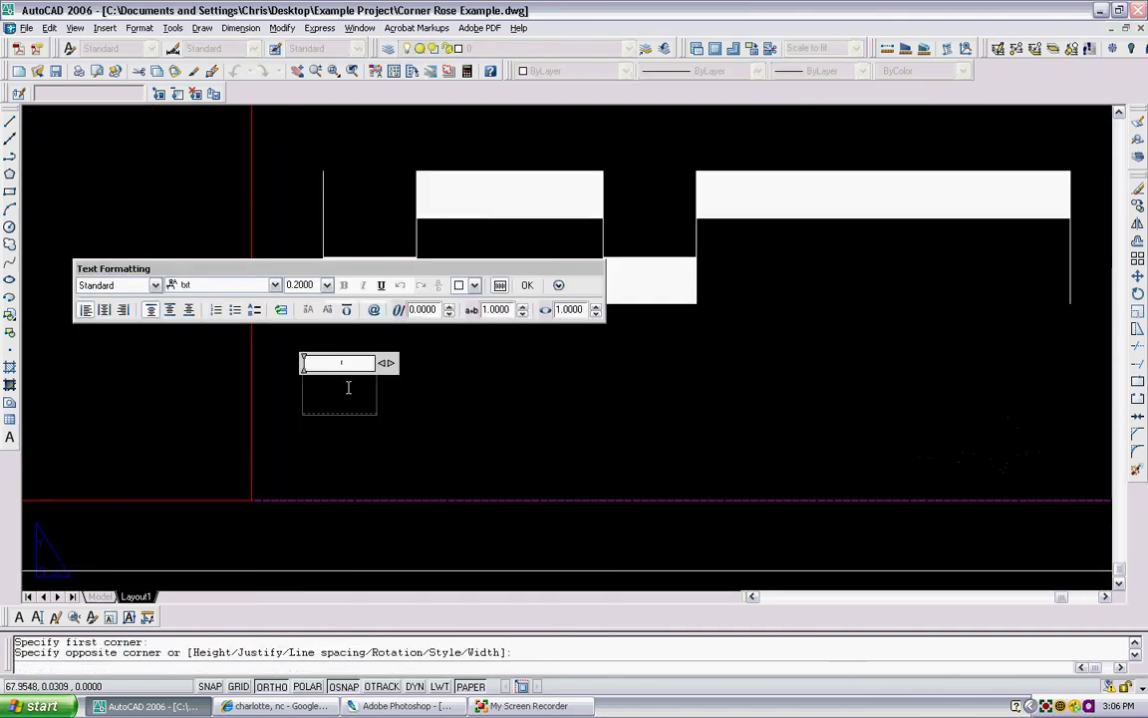
type("0")
Set the new label's font to Arial and add a foot mark so that it reads 0'.
left_click_drag(347, 387, 293, 381)
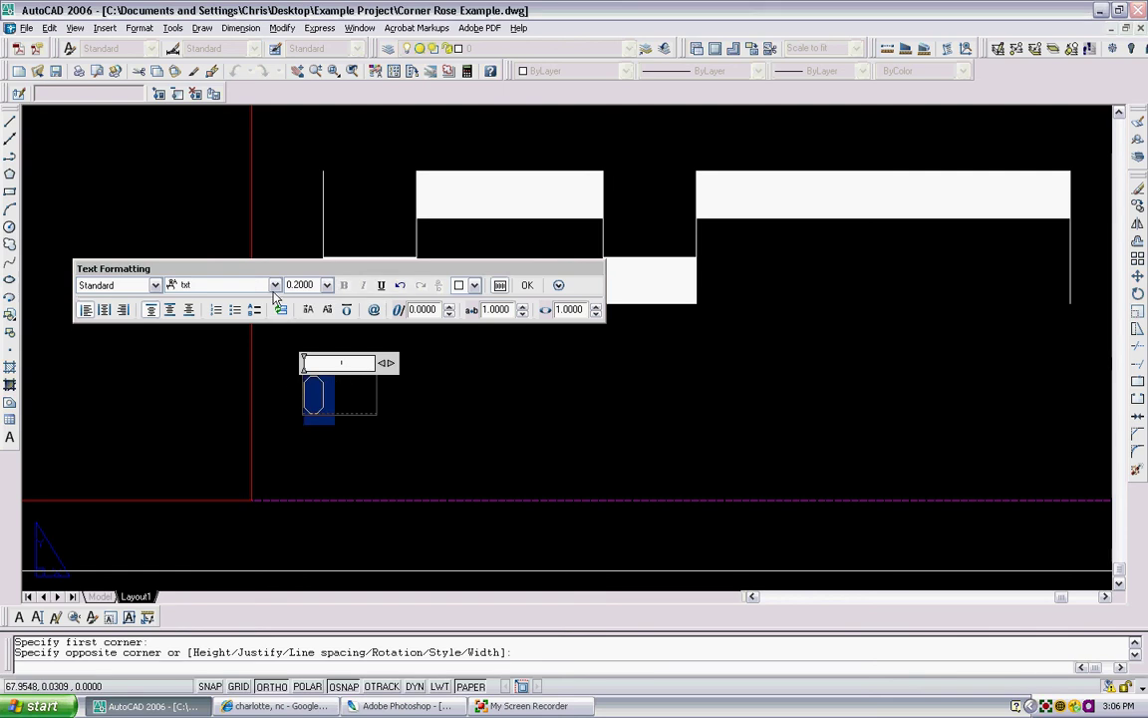
left_click(275, 286)
type("ar")
left_click(272, 300)
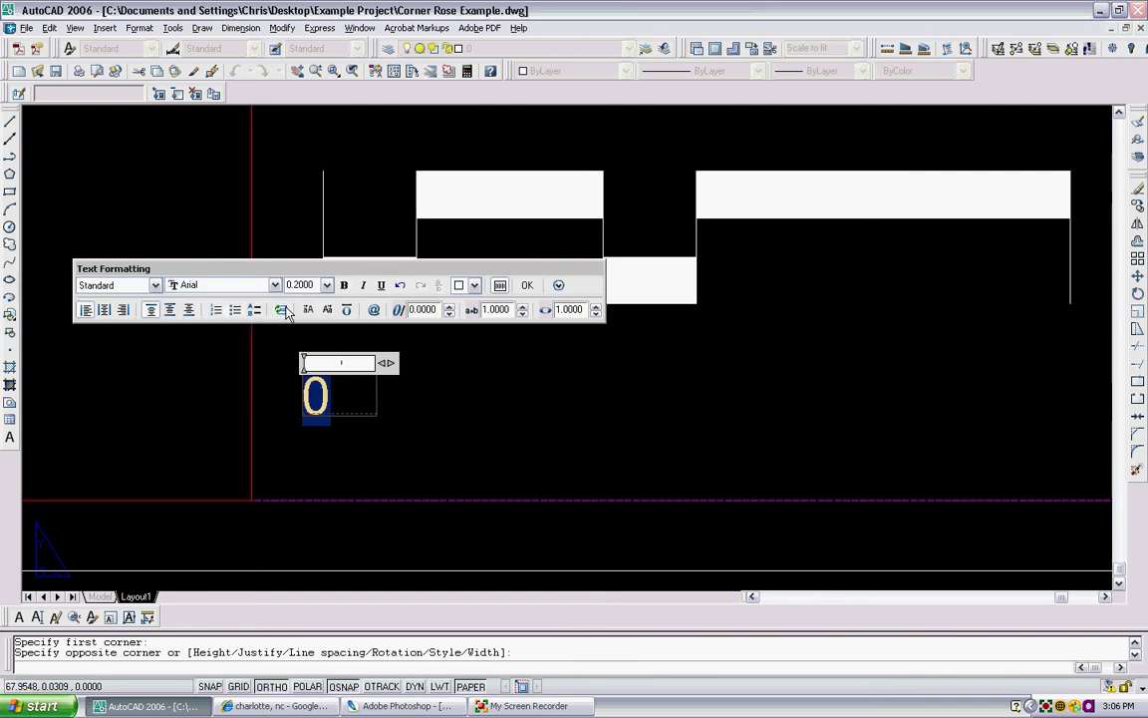
left_click(331, 399)
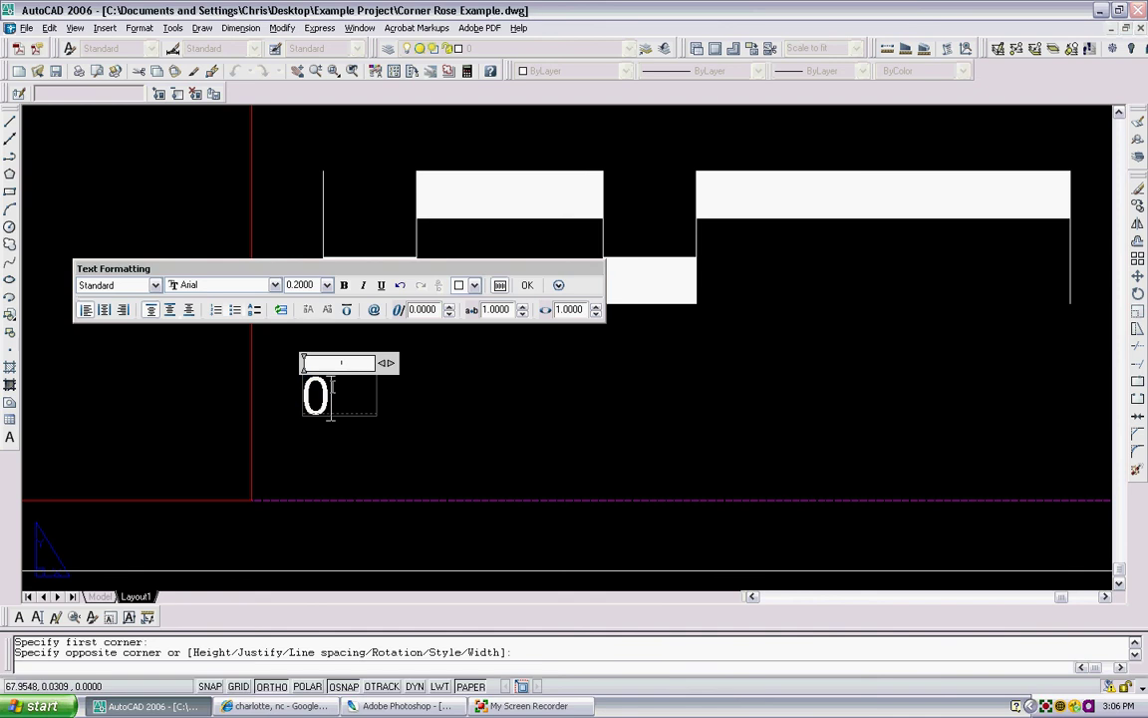
type("'")
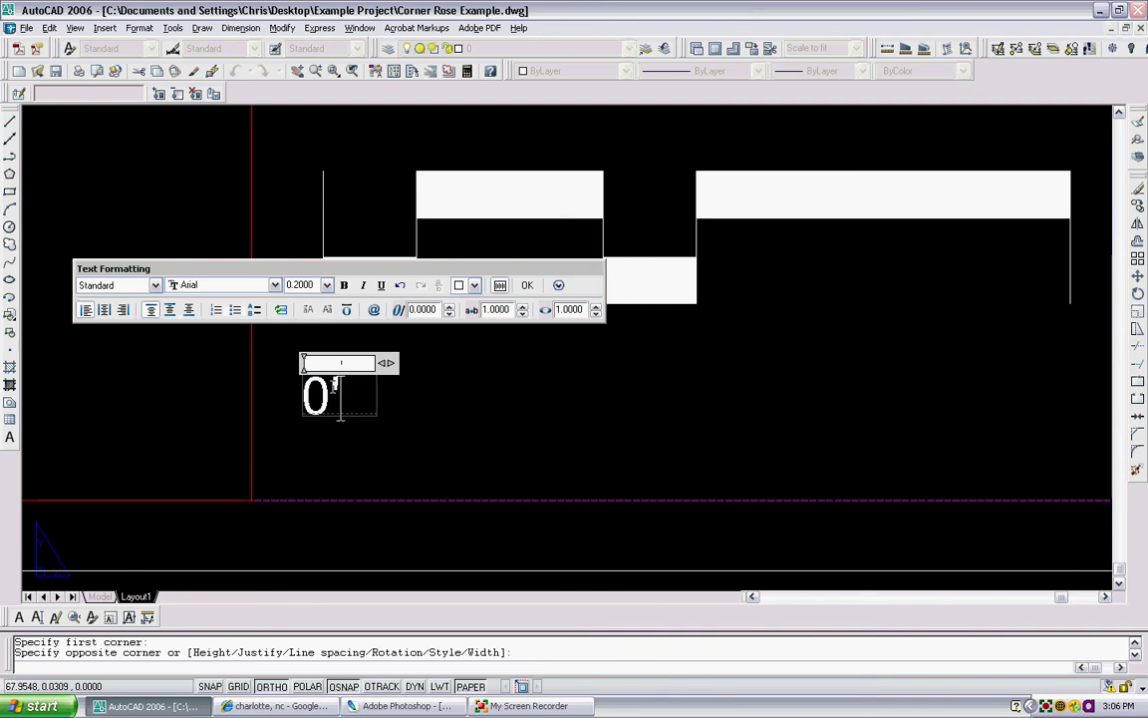
left_click(527, 285)
Move the 0' label straight up about 0.3 units, directly beneath the starting edge of the graphic scale.
scroll(372, 391, "down", 1)
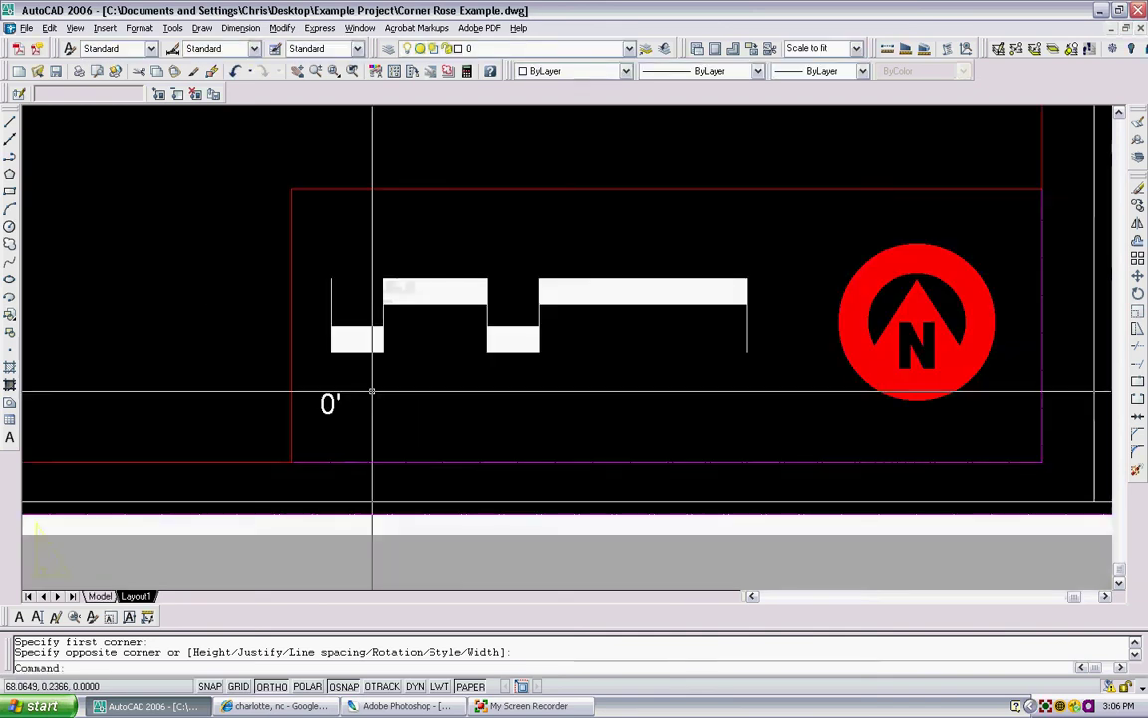
scroll(356, 413, "up", 3)
type("m")
key("Return")
left_click(356, 413)
left_click(291, 378)
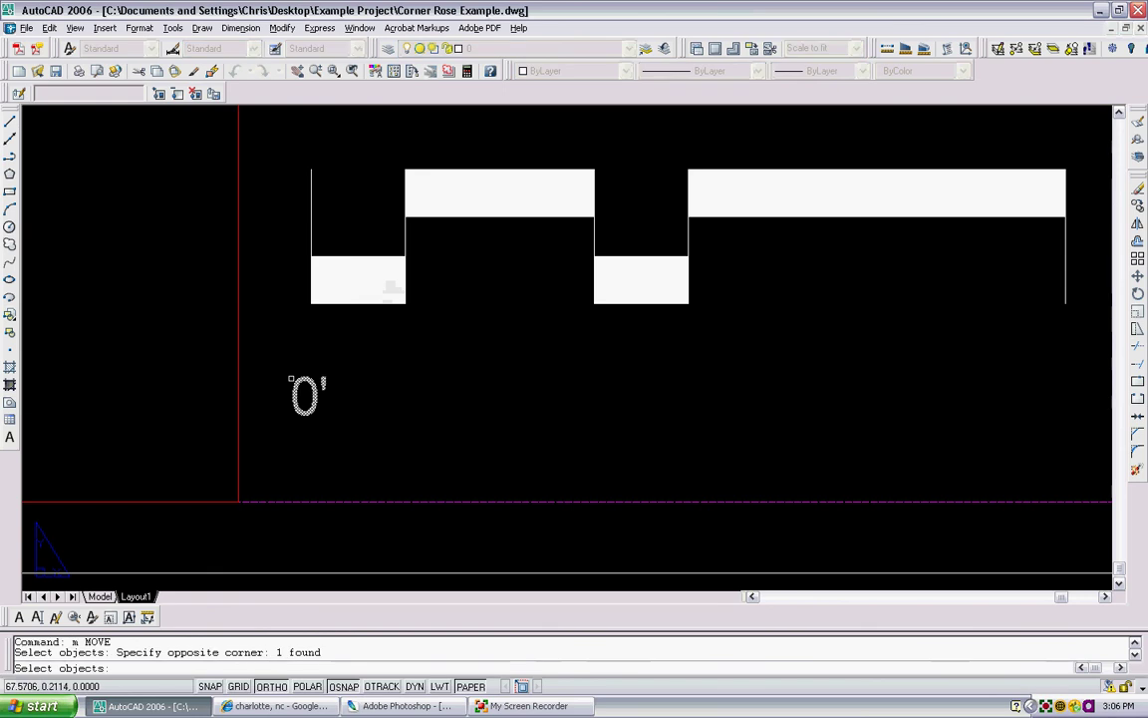
key("Return")
left_click(315, 397)
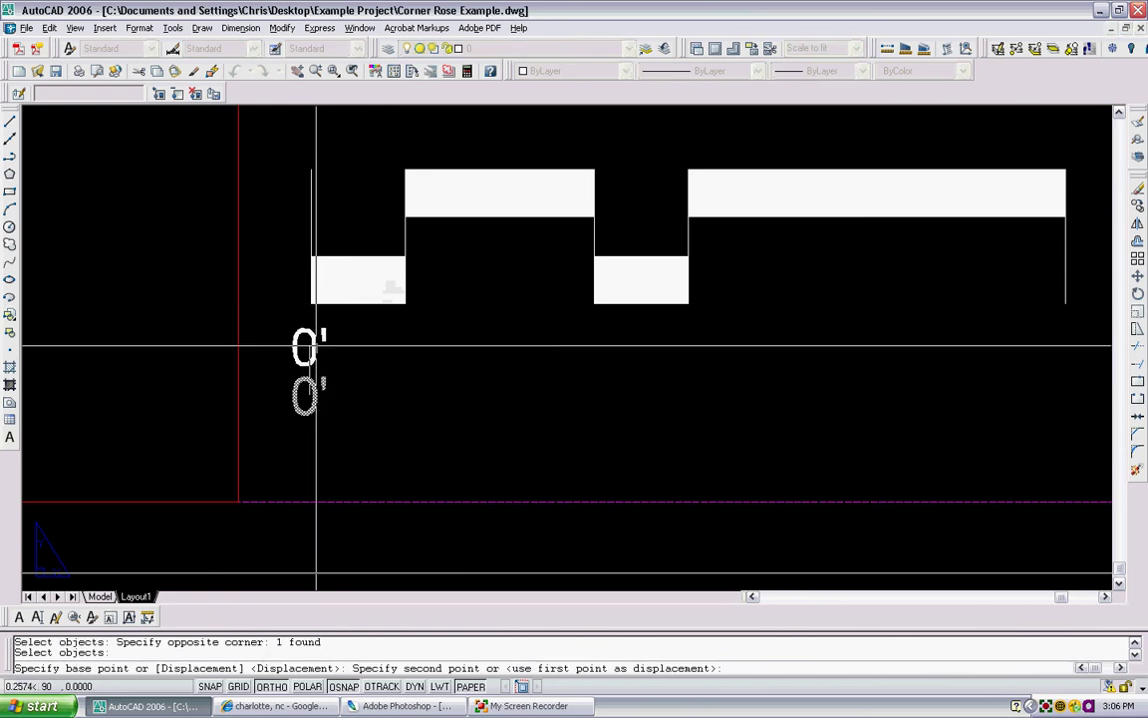
left_click(316, 339)
Copy the 0' label horizontally beneath the other four division edges of the graphic scale.
scroll(316, 339, "down", 3)
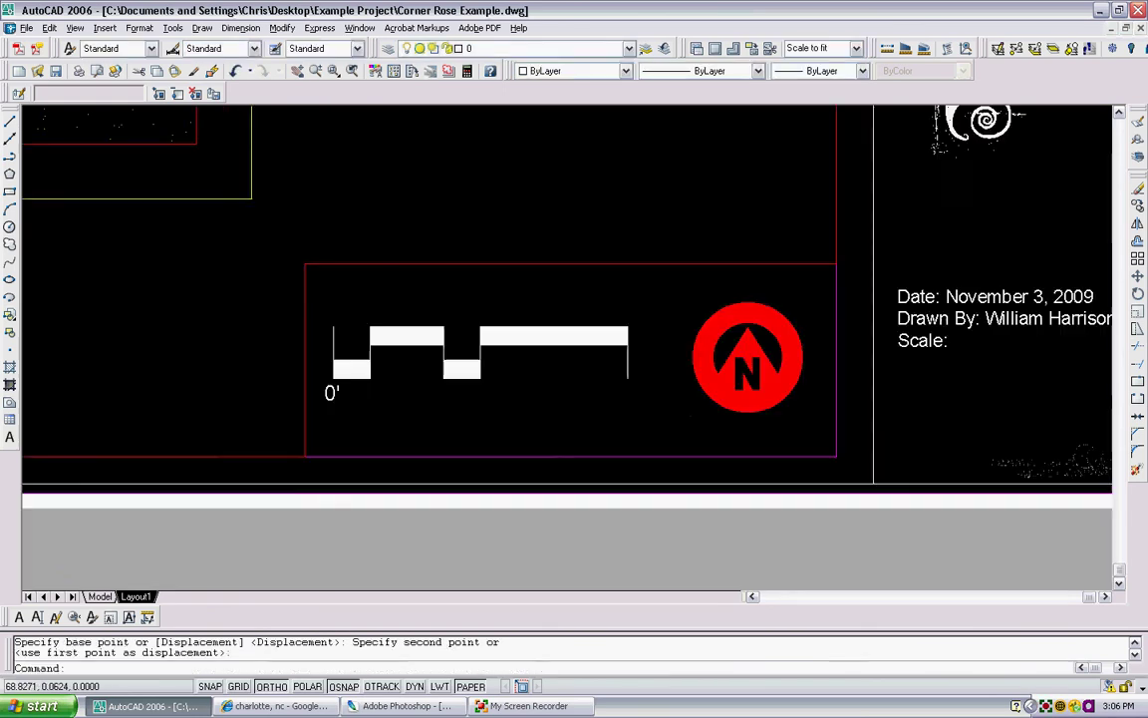
scroll(399, 399, "down", 2)
scroll(404, 398, "up", 3)
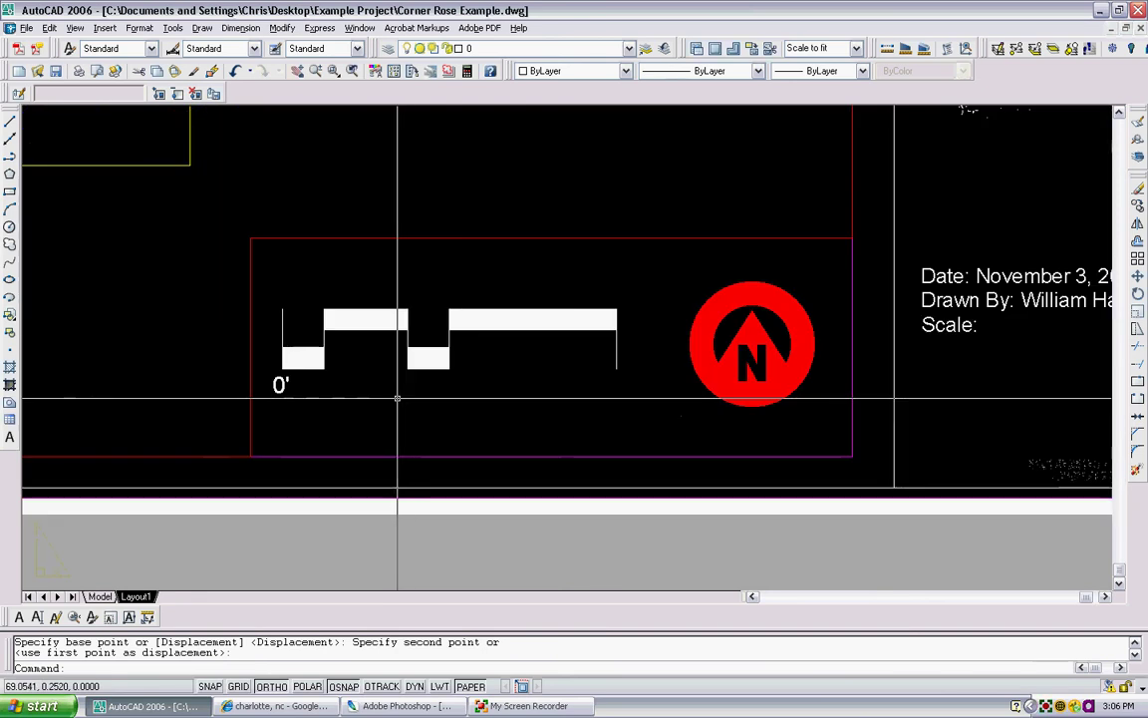
type("copy")
key("Return")
scroll(255, 374, "up", 2)
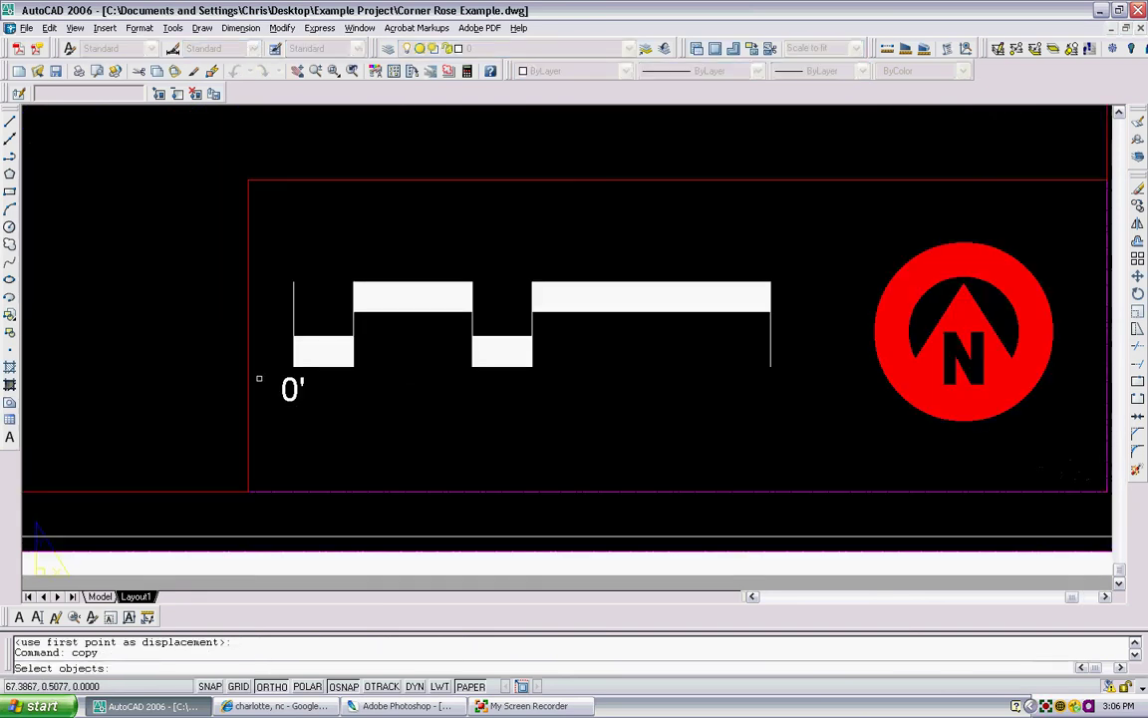
left_click(291, 386)
key("Return")
left_click(293, 386)
left_click(355, 384)
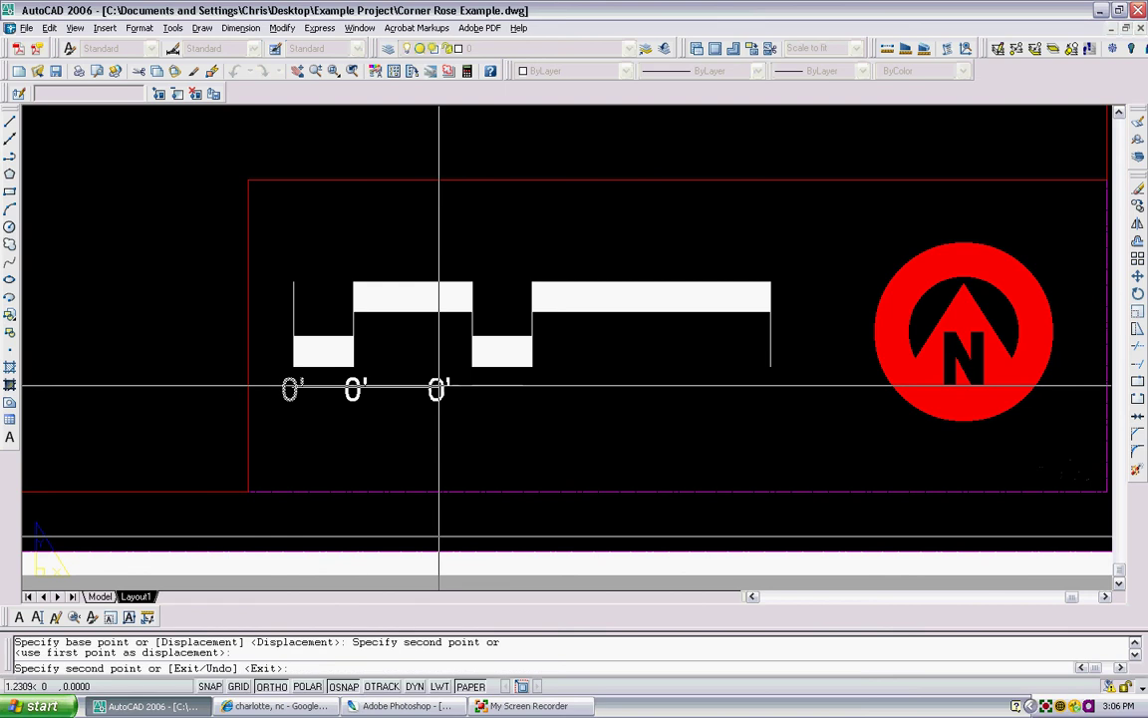
left_click(474, 384)
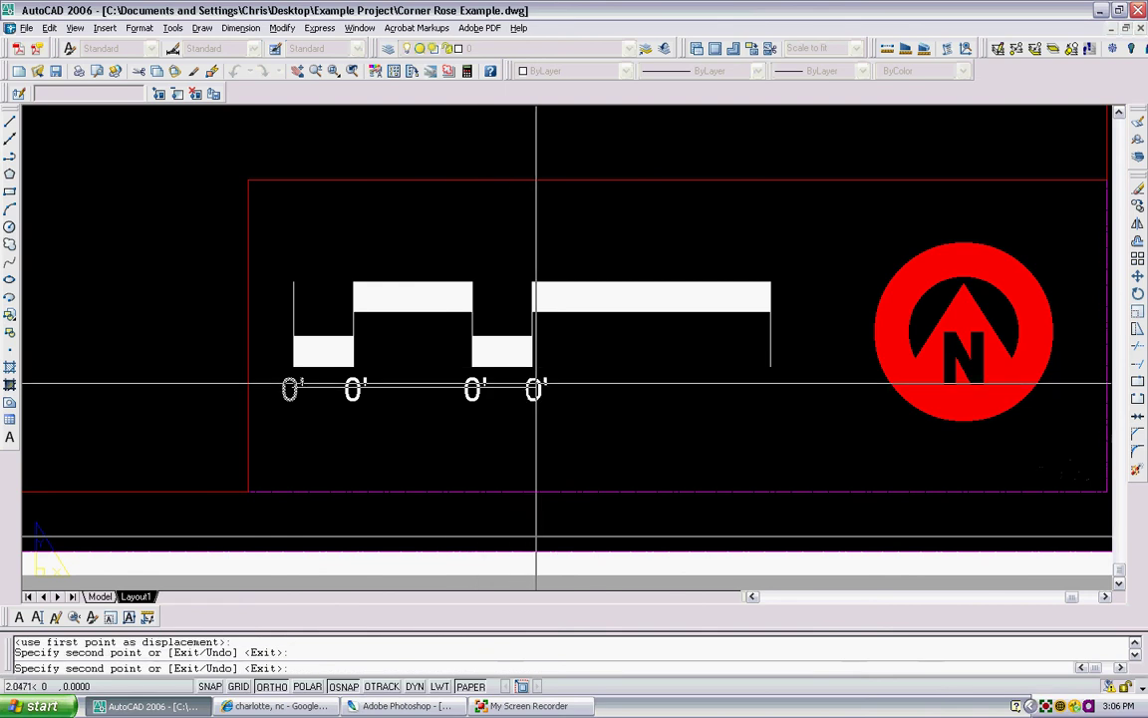
left_click(534, 384)
left_click(774, 384)
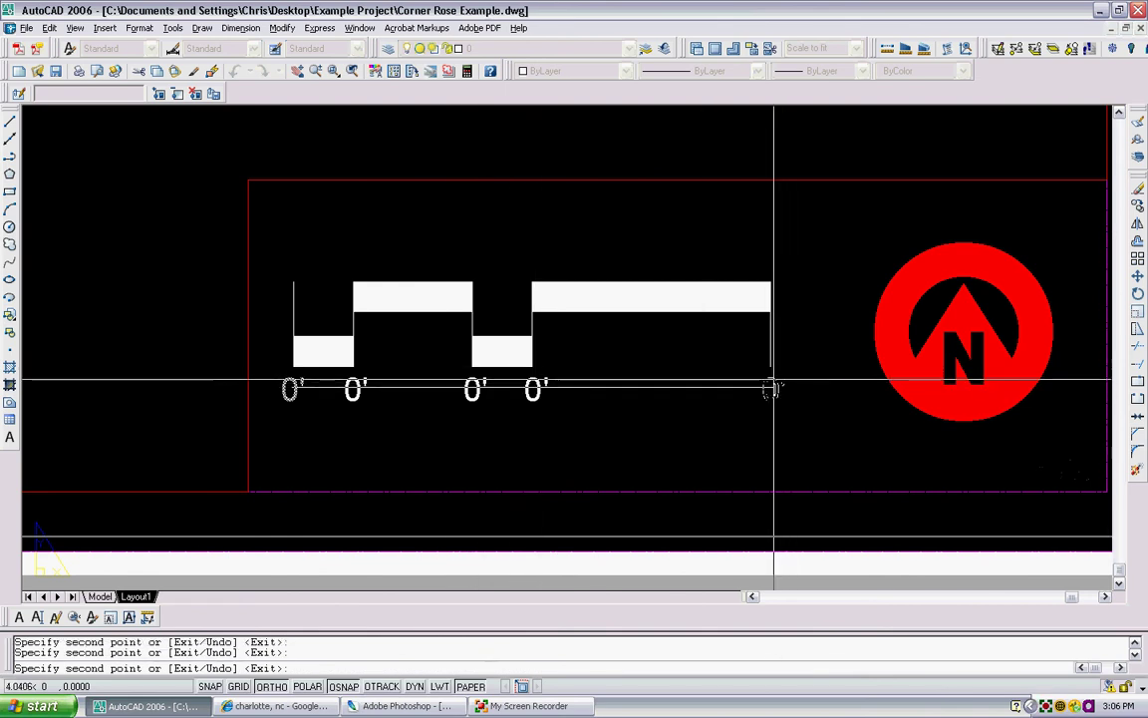
key("Escape")
Open the second 0' label of the graphic scale in the text editor, and close it without edits.
scroll(698, 354, "down", 2)
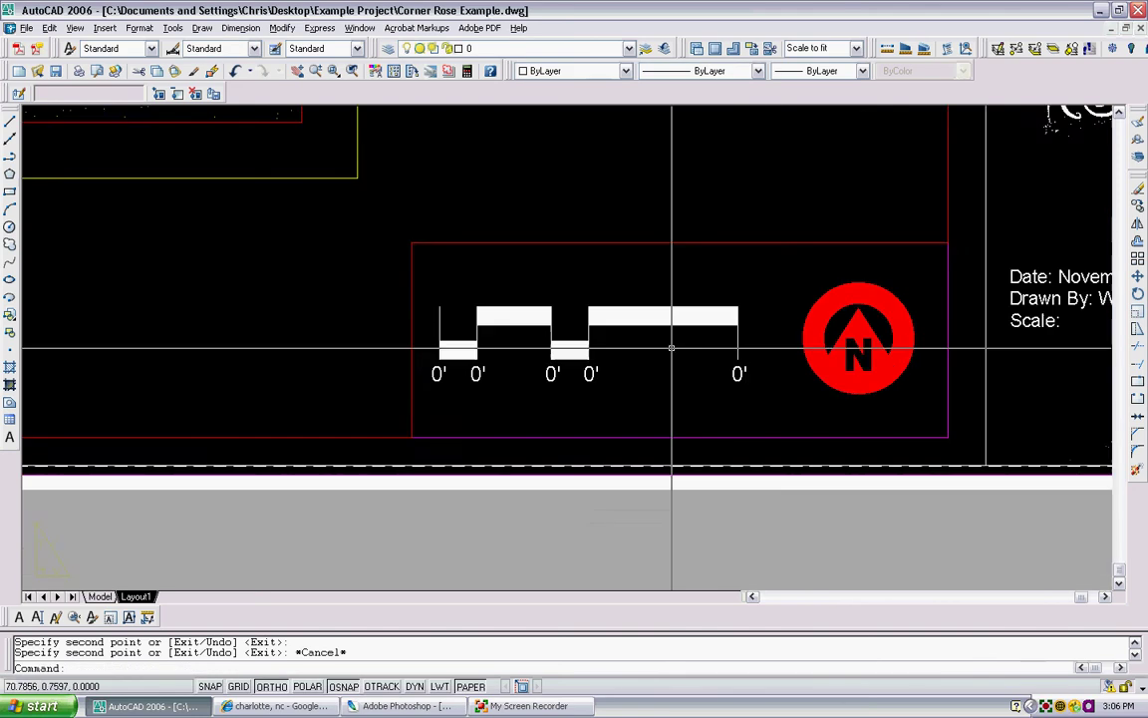
scroll(461, 397, "up", 6)
scroll(458, 402, "down", 2)
double_click(458, 402)
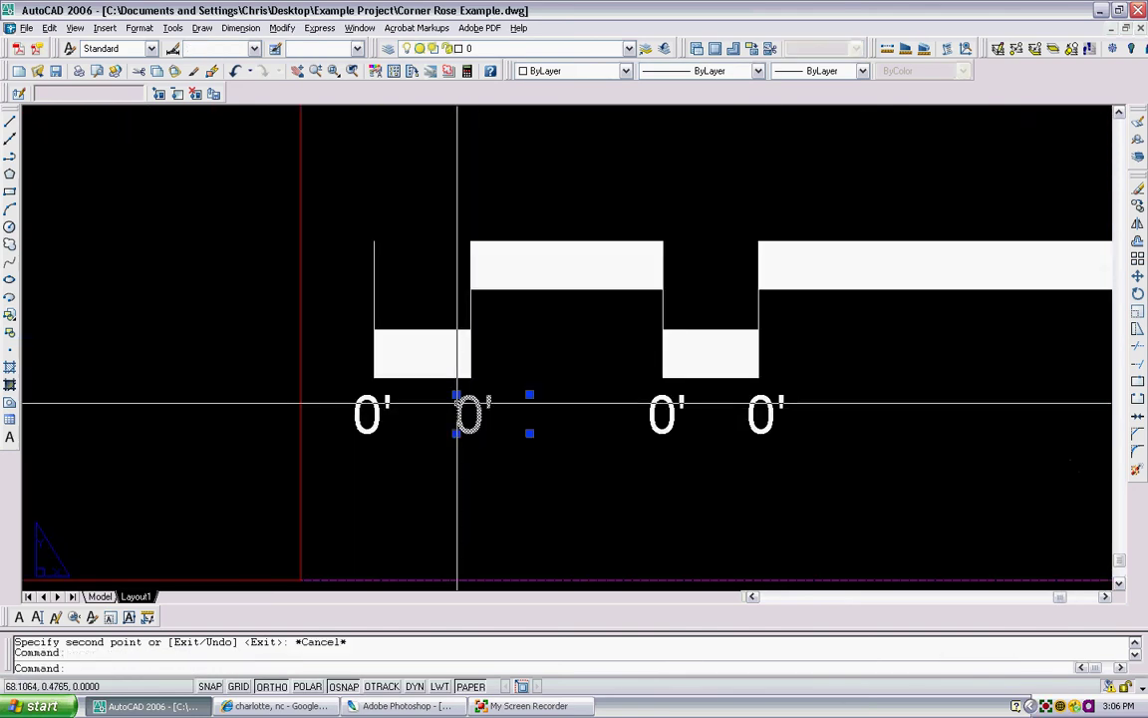
left_click(593, 404)
Open the title block's date and scale text and add 1/4" after "Scale:" as a horizontal stacked fraction.
scroll(596, 410, "down", 4)
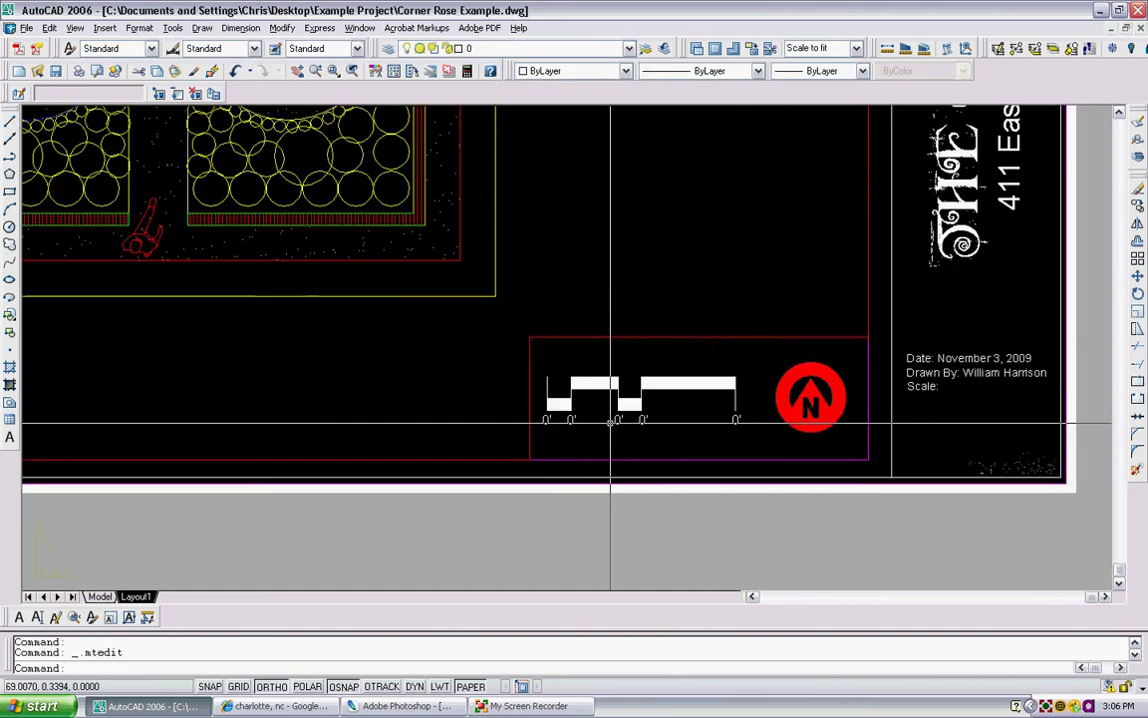
scroll(746, 422, "up", 1)
scroll(747, 422, "up", 5)
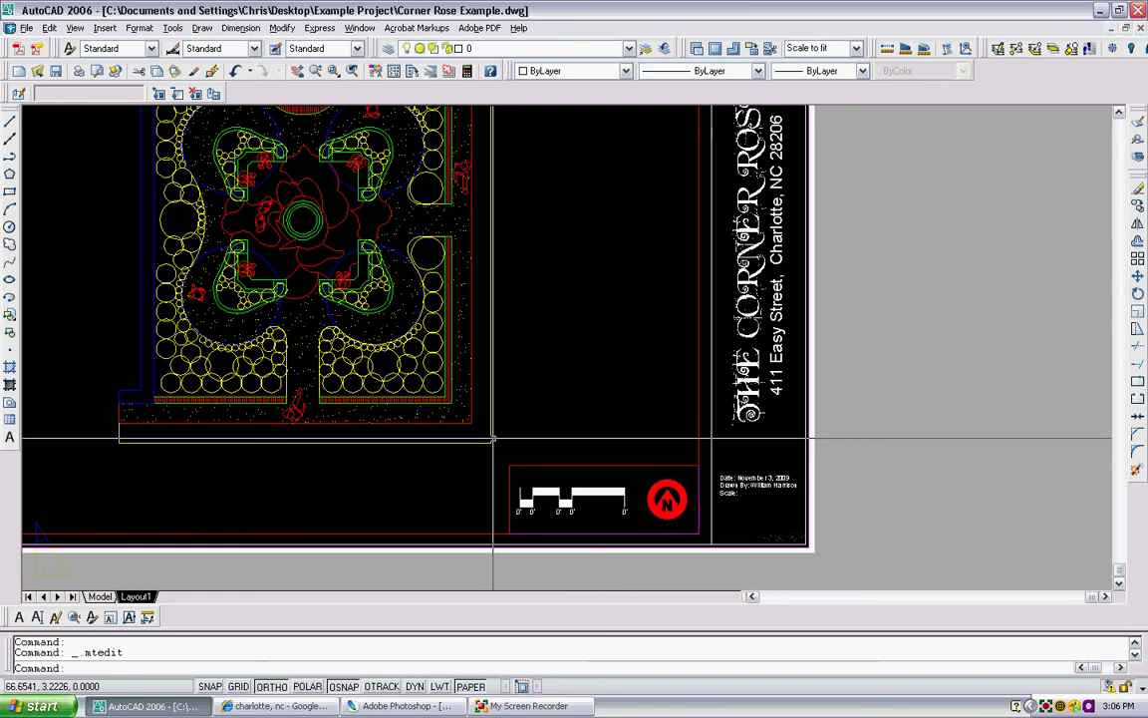
double_click(811, 496)
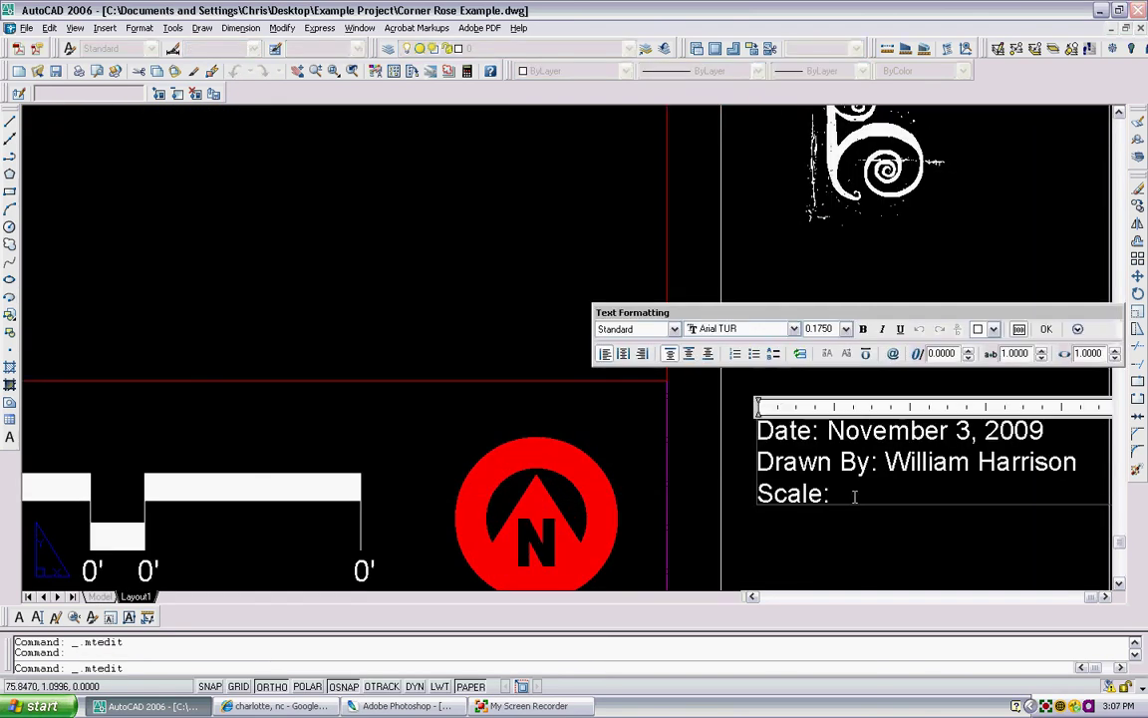
type("1/4")
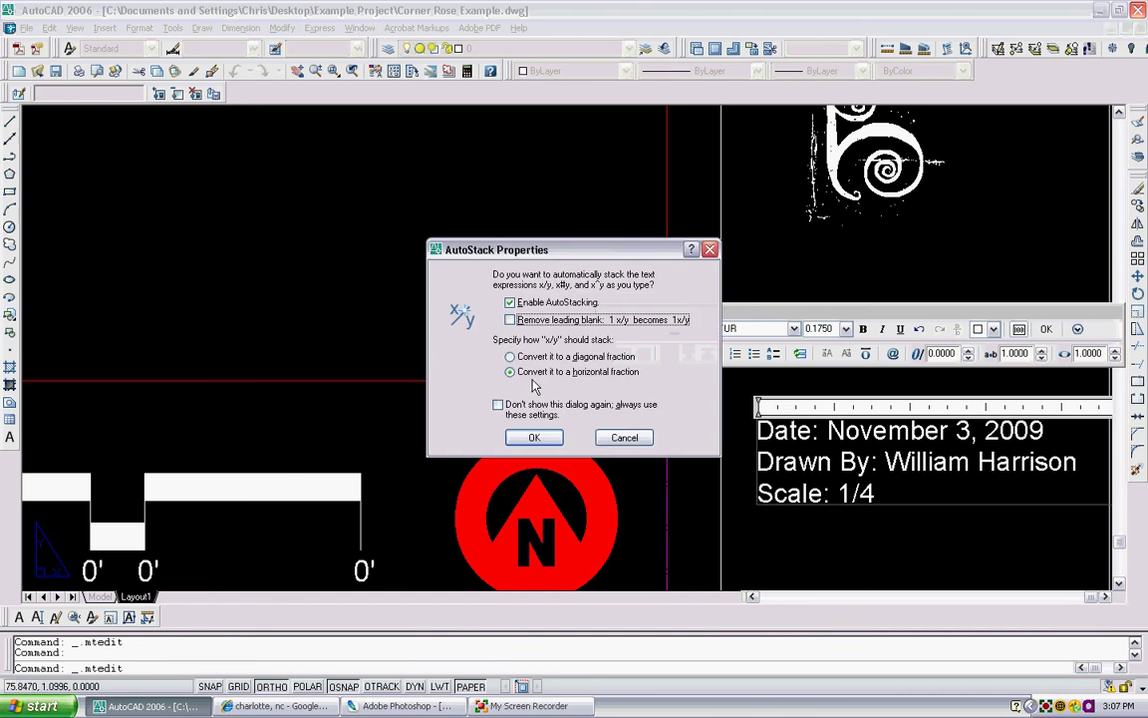
left_click(533, 436)
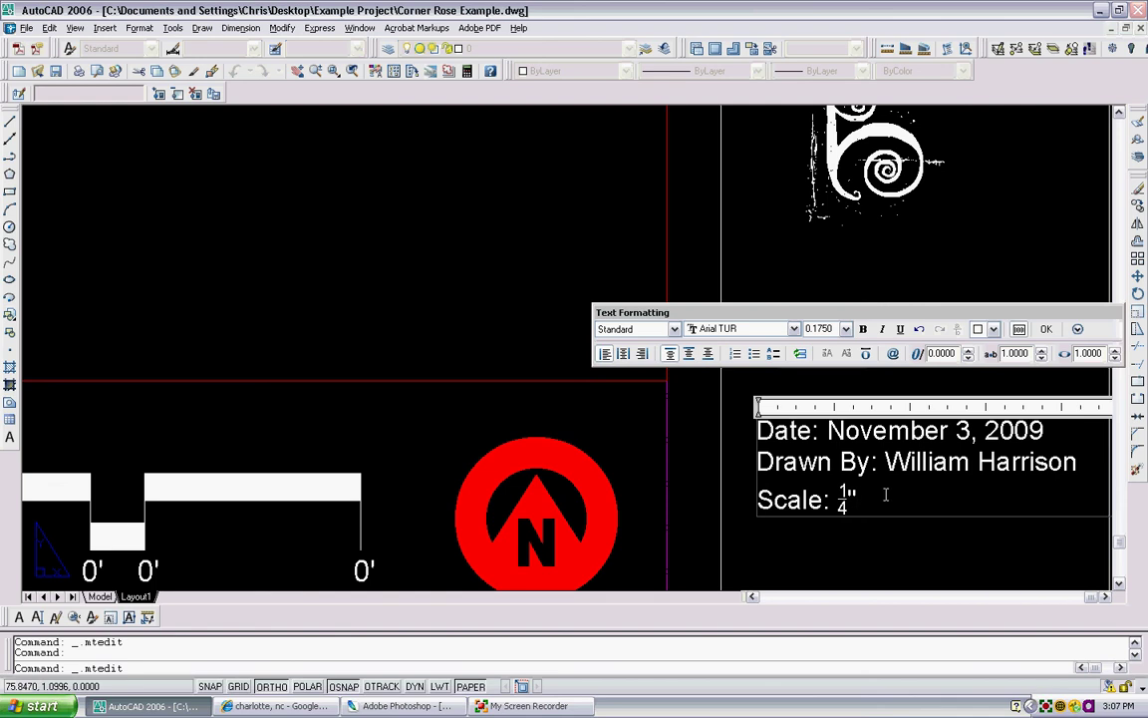
Replace the stacked fraction after "Scale:" with plain 1/4", disabling AutoStacking.
key("BackSpace")
type("1")
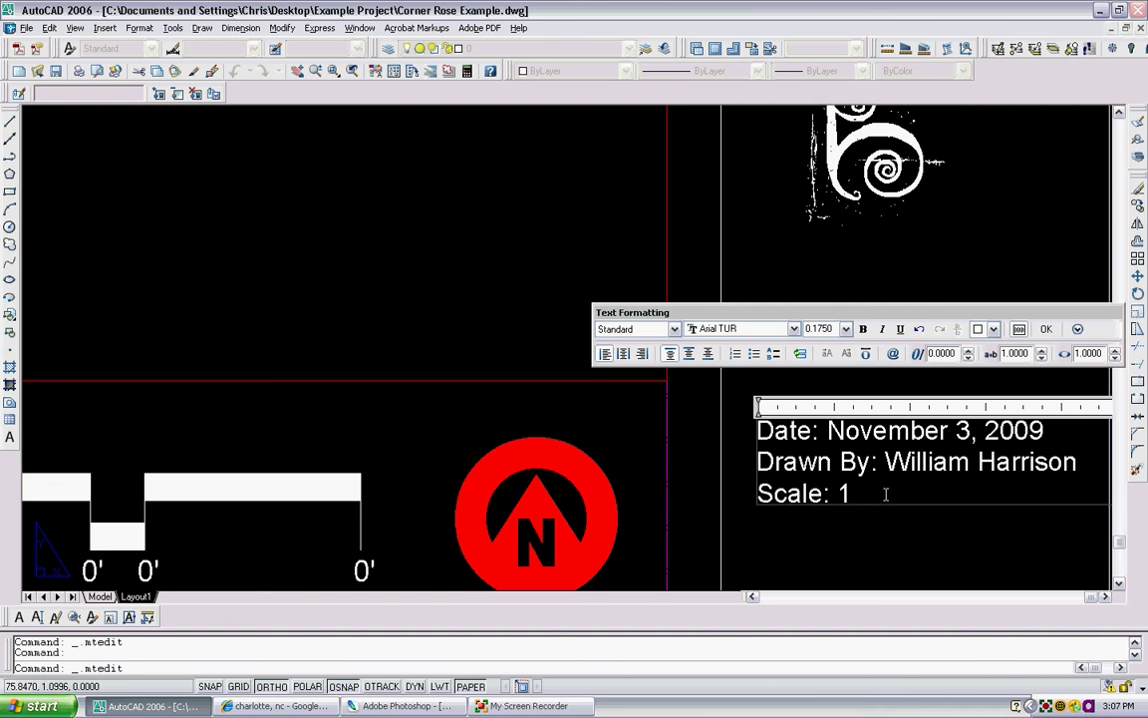
type("/4")
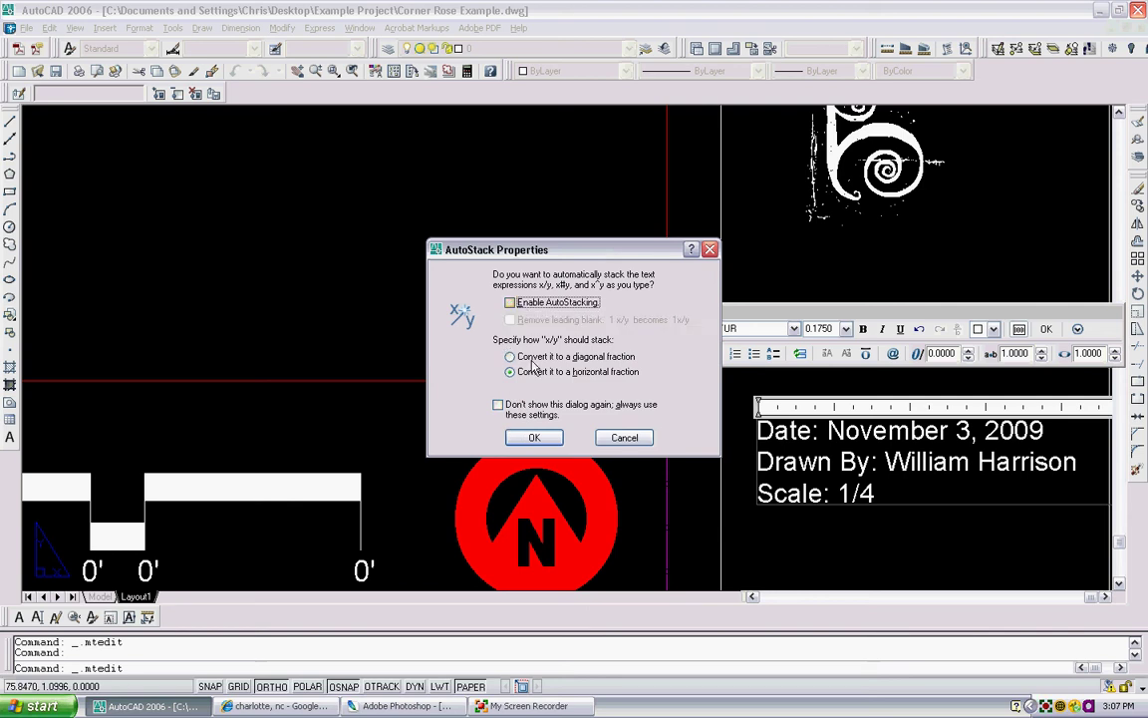
left_click(551, 443)
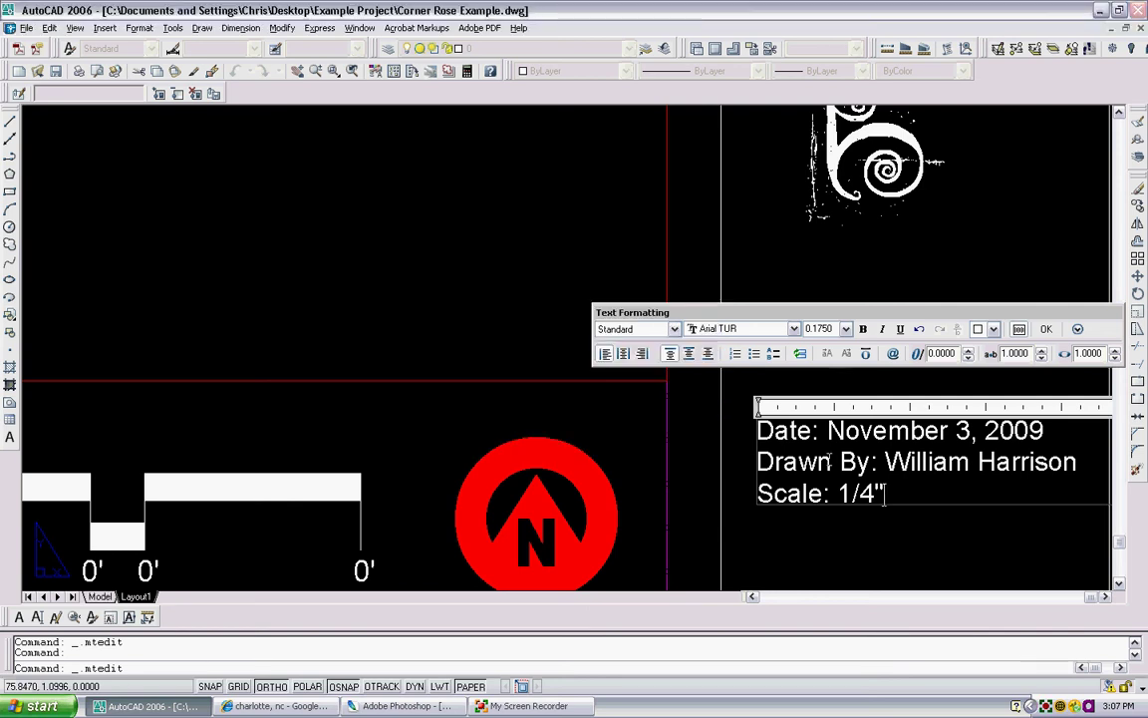
Complete the title block's scale note by adding = 1'-0" after 1/4".
type("= 1'-0\"")
left_click(1048, 330)
Examine the whole layout sheet, including the scale note, graphic scale, garden plan, vicinity map and sheet title.
scroll(1013, 269, "down", 5)
scroll(961, 327, "up", 4)
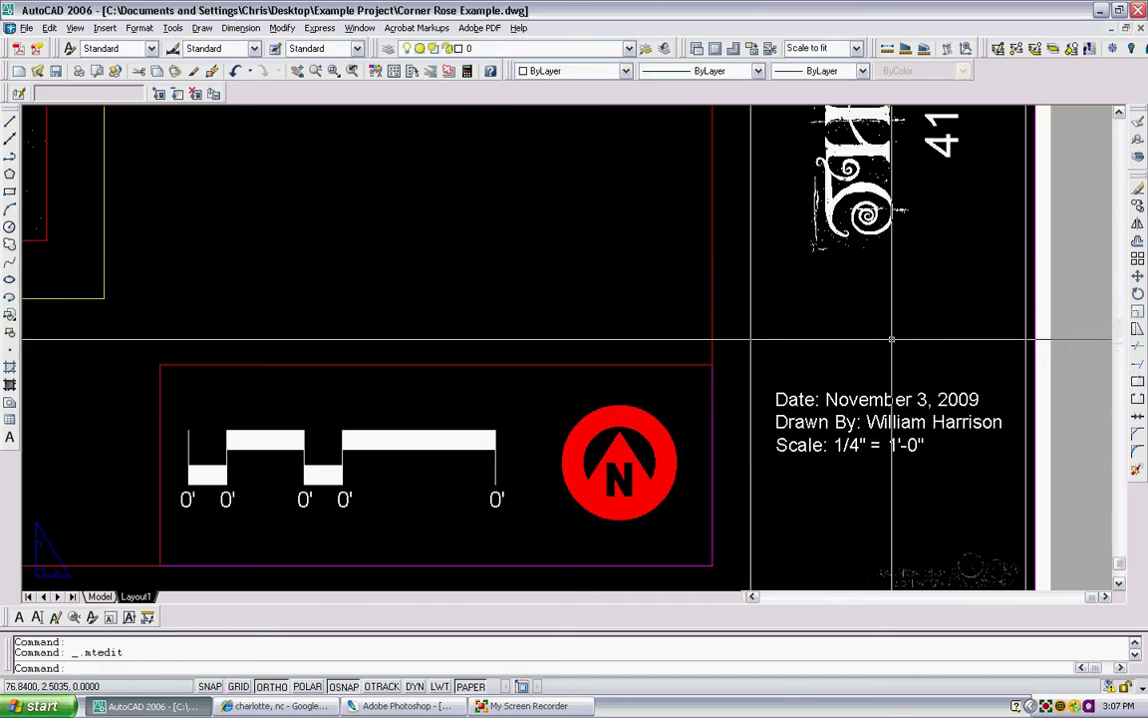
scroll(845, 280, "down", 1)
middle_click_drag(845, 279, 918, 309)
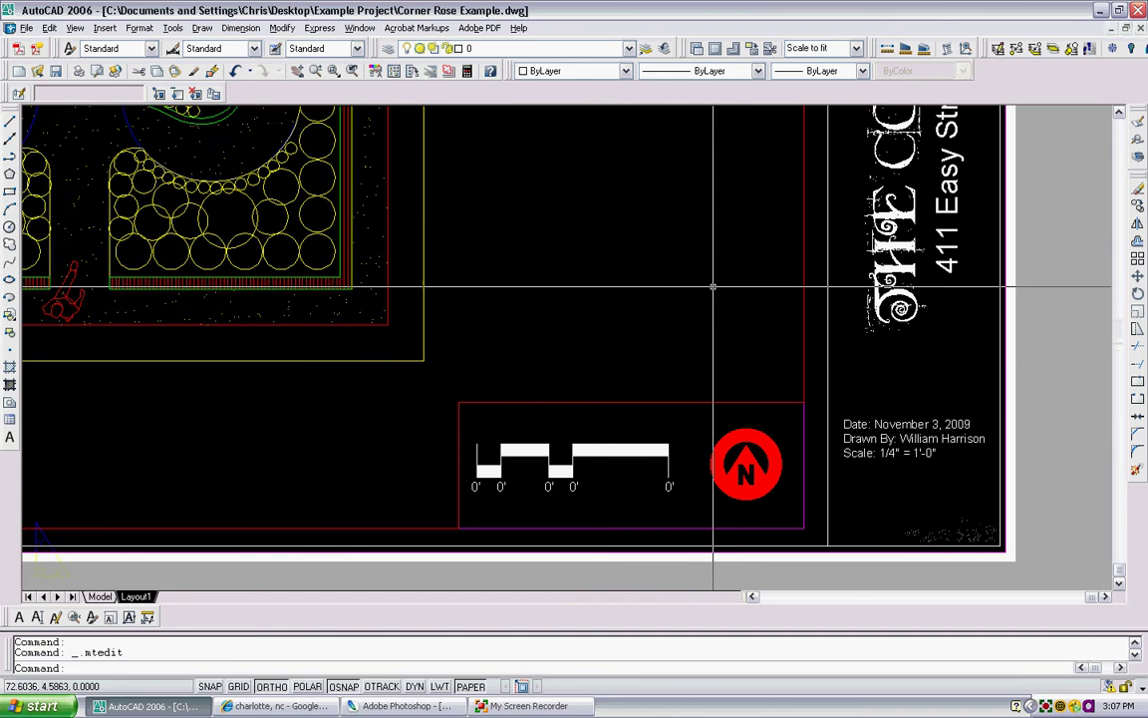
middle_click_drag(709, 285, 671, 305)
middle_click_drag(505, 351, 589, 364)
scroll(593, 358, "down", 3)
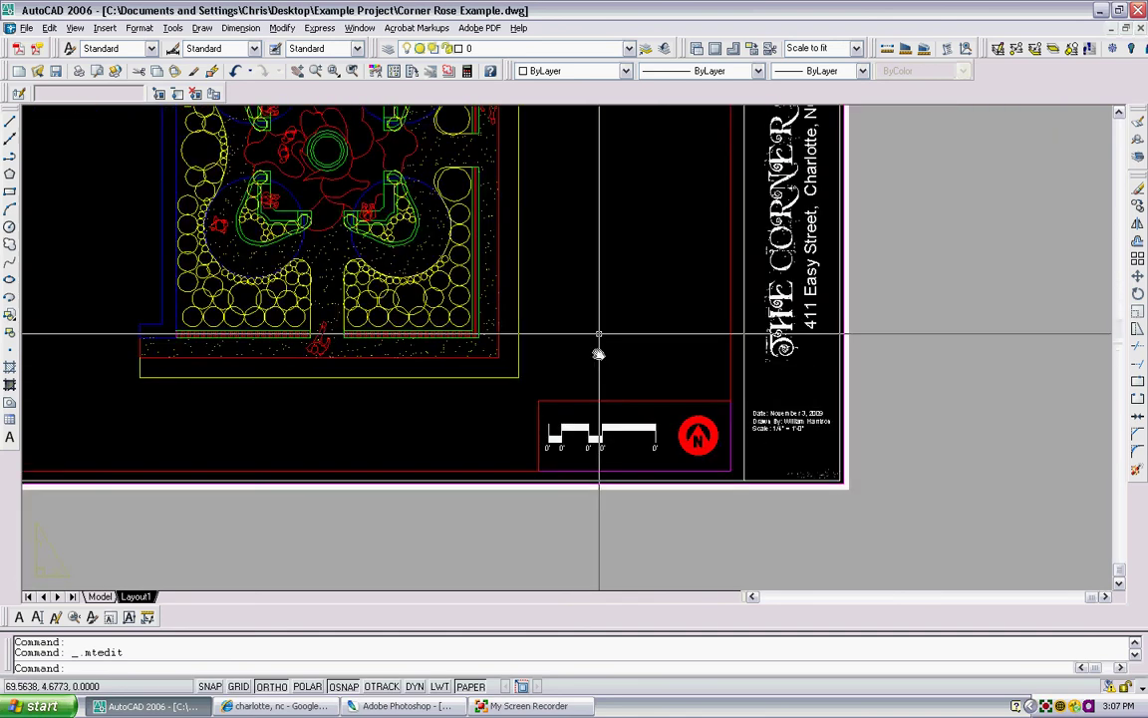
scroll(623, 239, "up", 3)
scroll(621, 290, "down", 1)
scroll(621, 290, "down", 2)
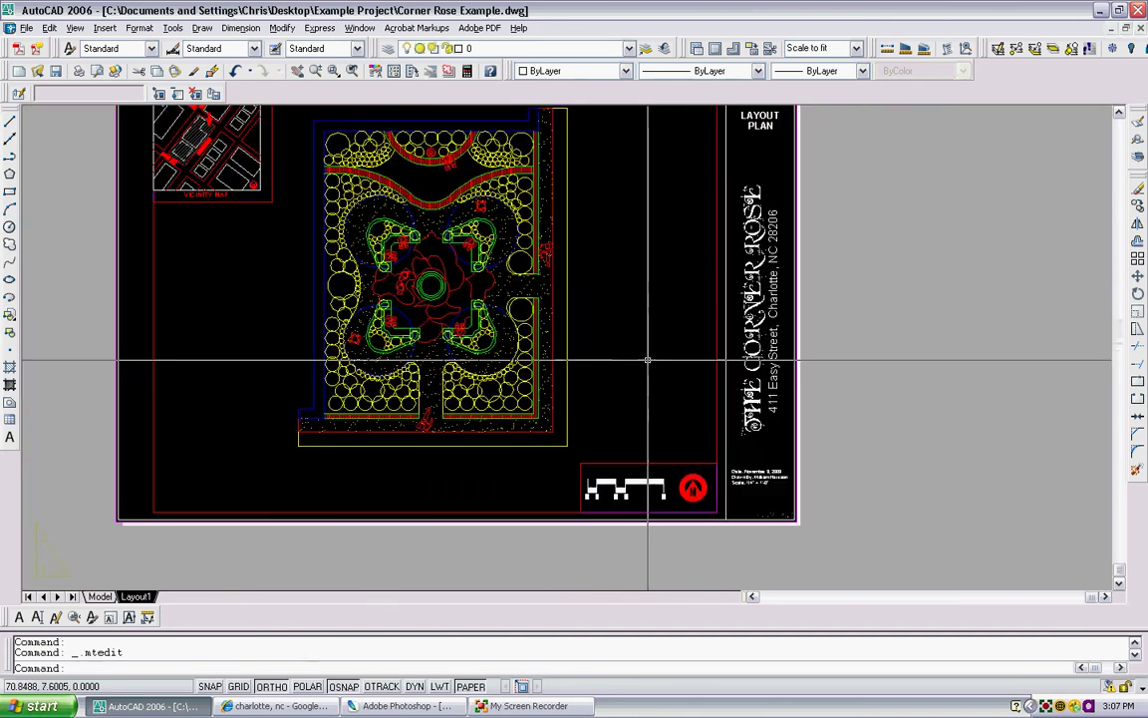
scroll(638, 329, "down", 3)
scroll(633, 286, "up", 3)
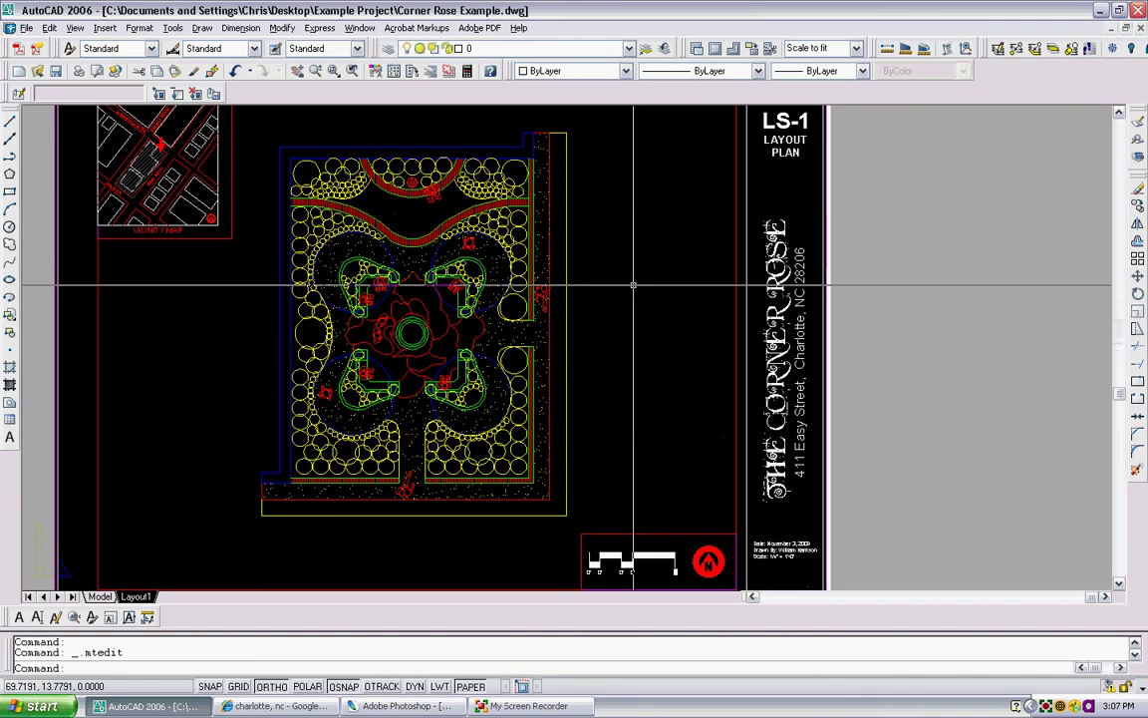
scroll(633, 286, "down", 1)
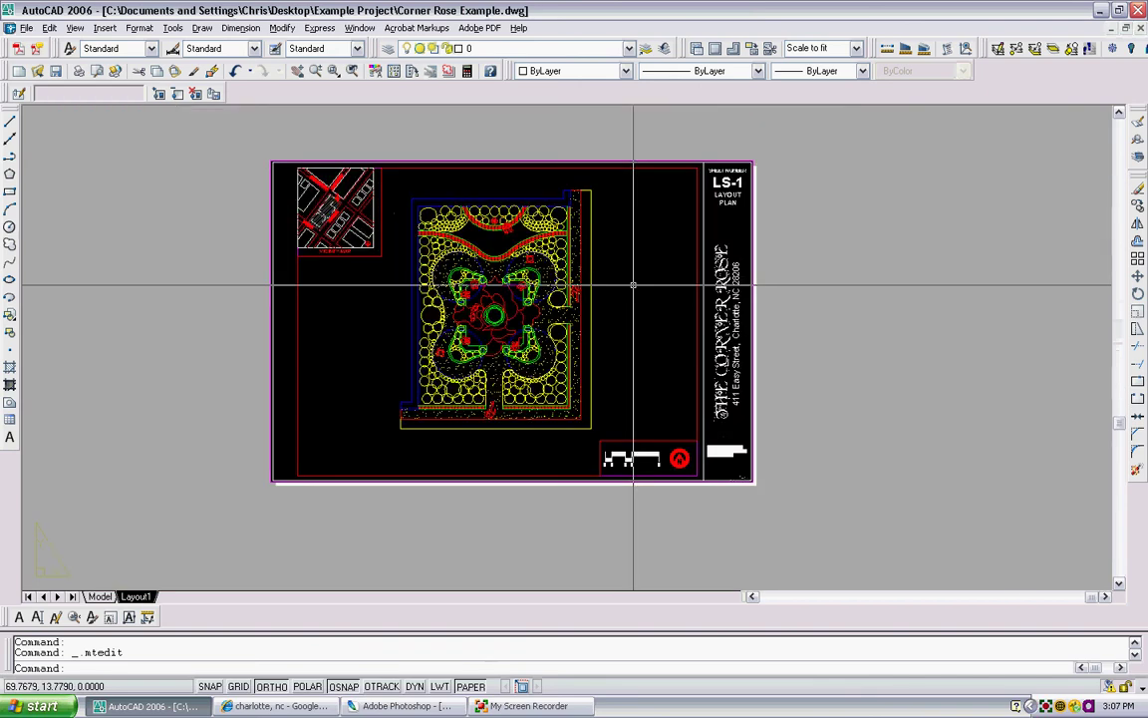
scroll(353, 313, "up", 2)
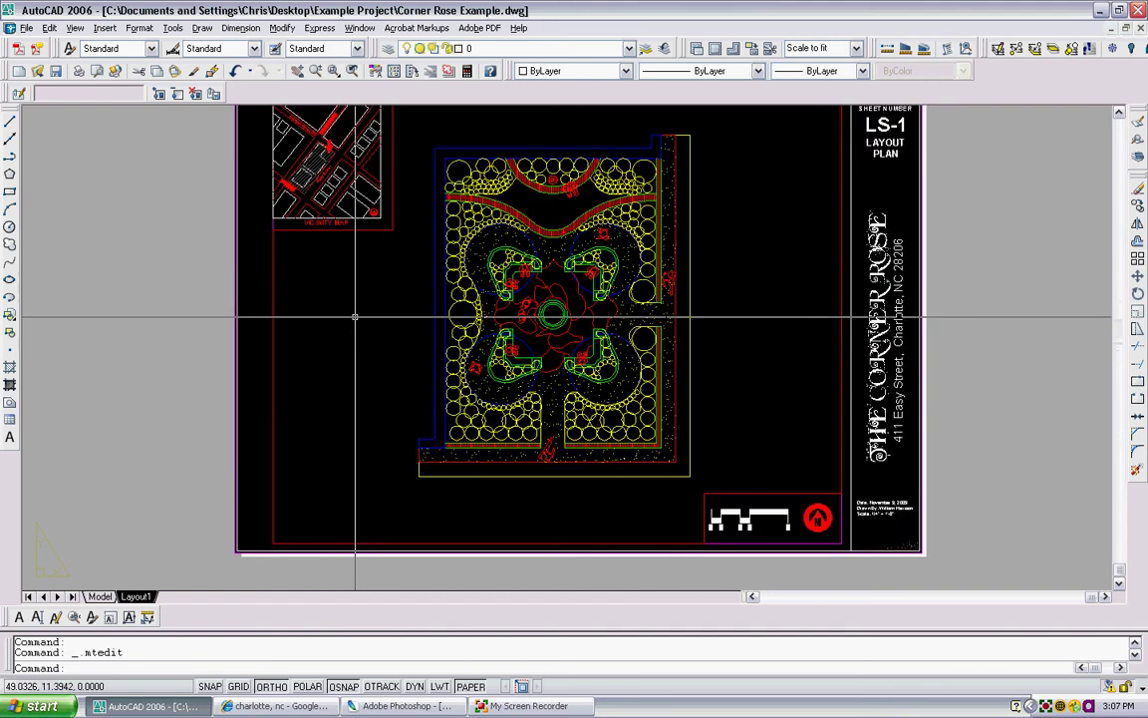
scroll(346, 343, "up", 2)
scroll(369, 326, "down", 2)
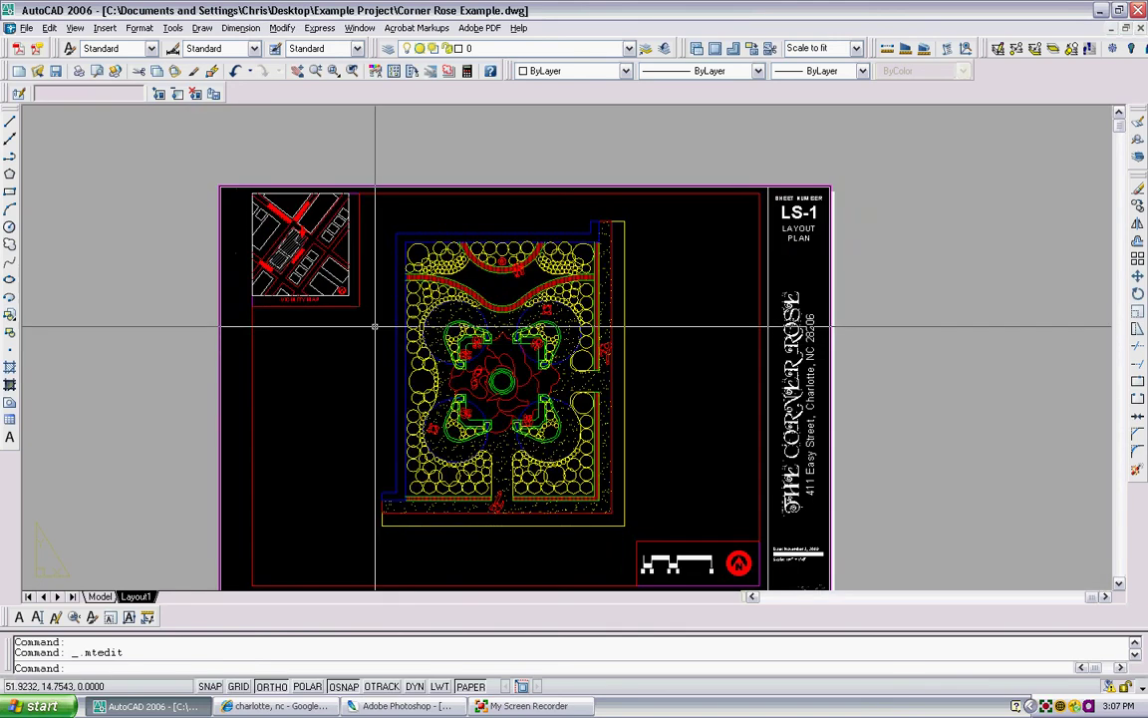
scroll(369, 326, "up", 1)
middle_click_drag(569, 249, 494, 326)
scroll(587, 248, "up", 1)
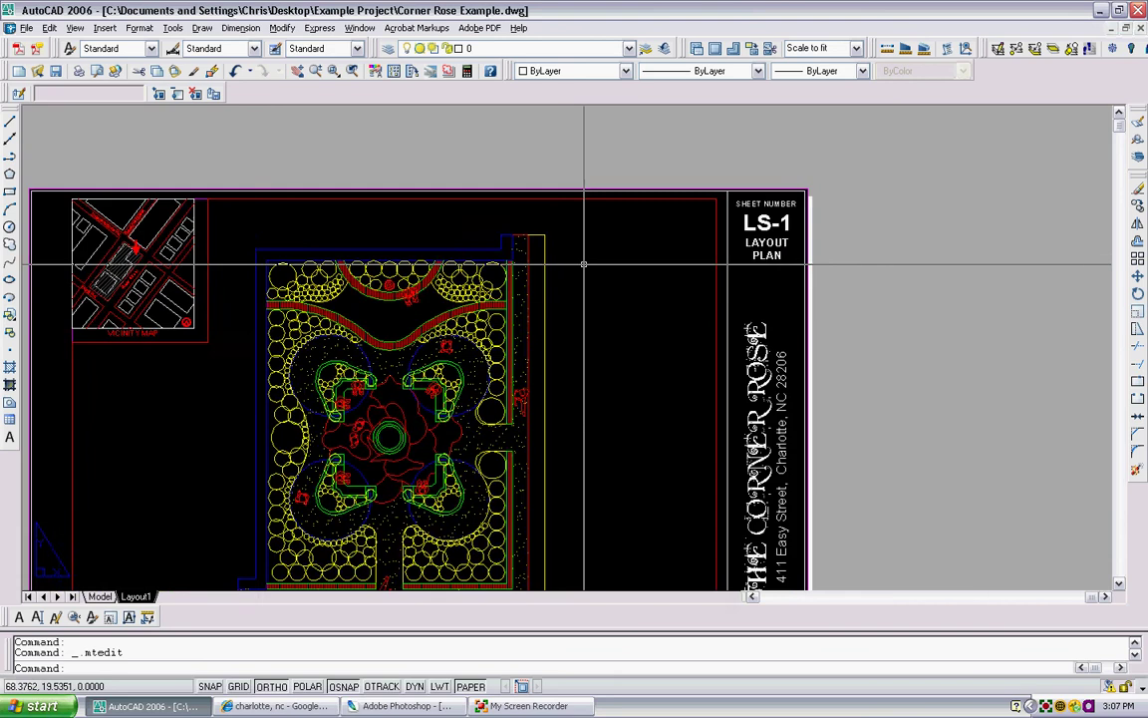
scroll(621, 255, "down", 2)
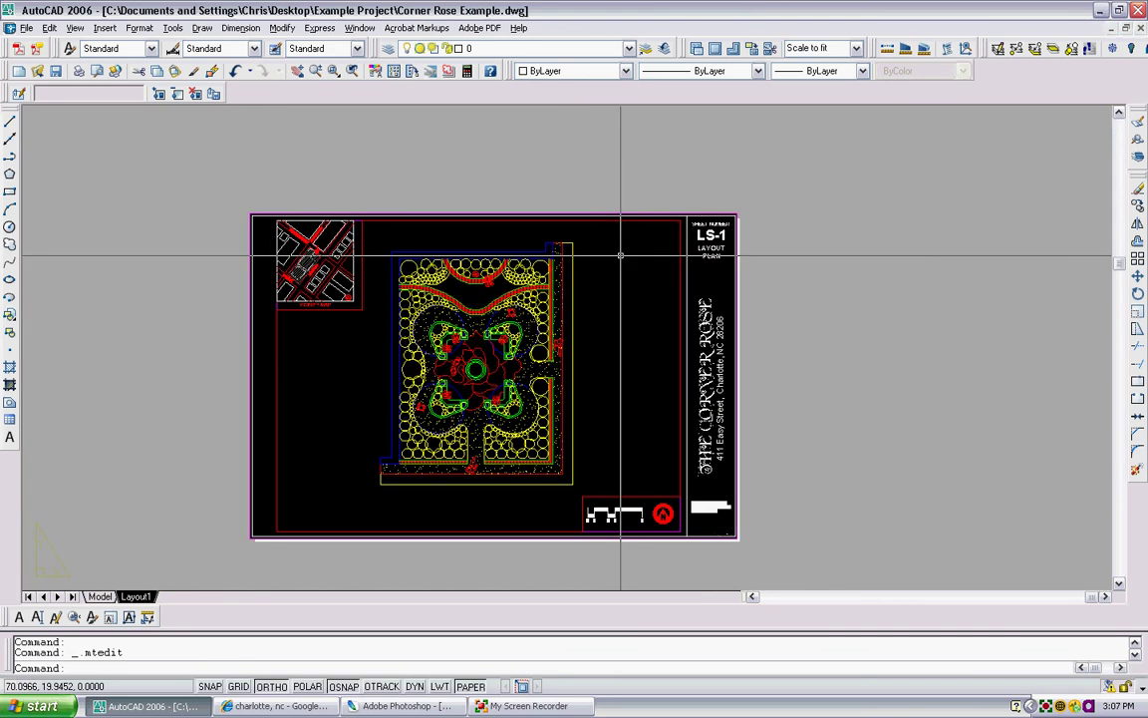
Delete the clipping boundary of the main plan viewport with Viewport Clip.
left_click(680, 239)
key("Escape")
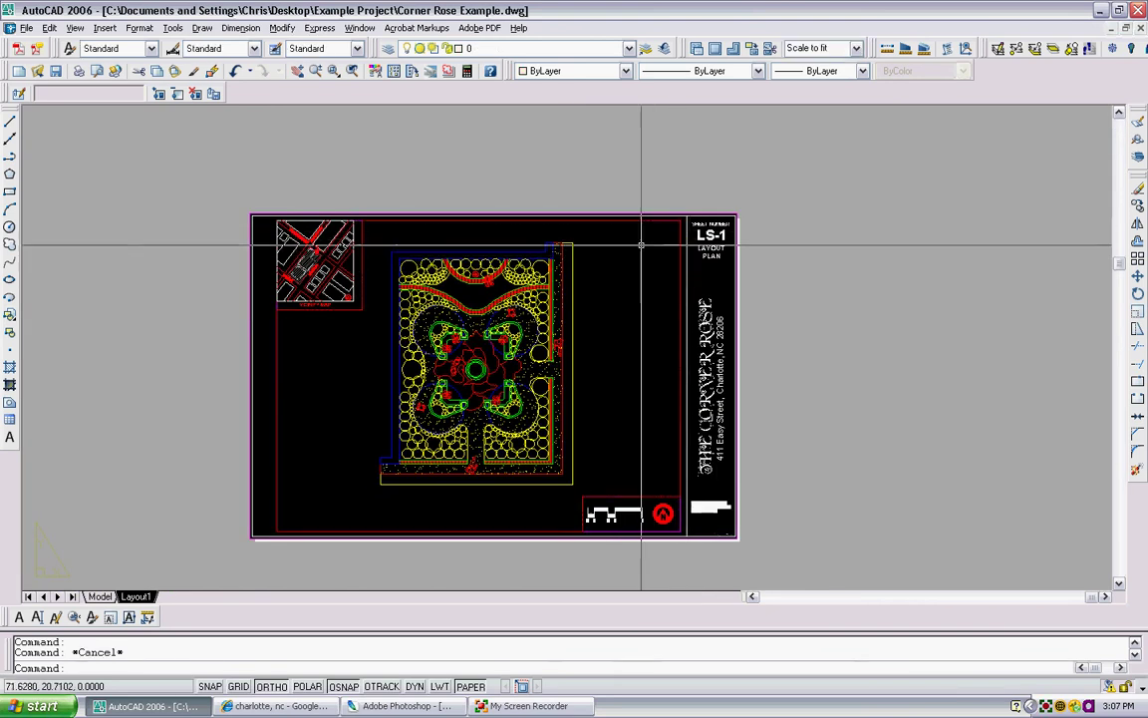
left_click(680, 255)
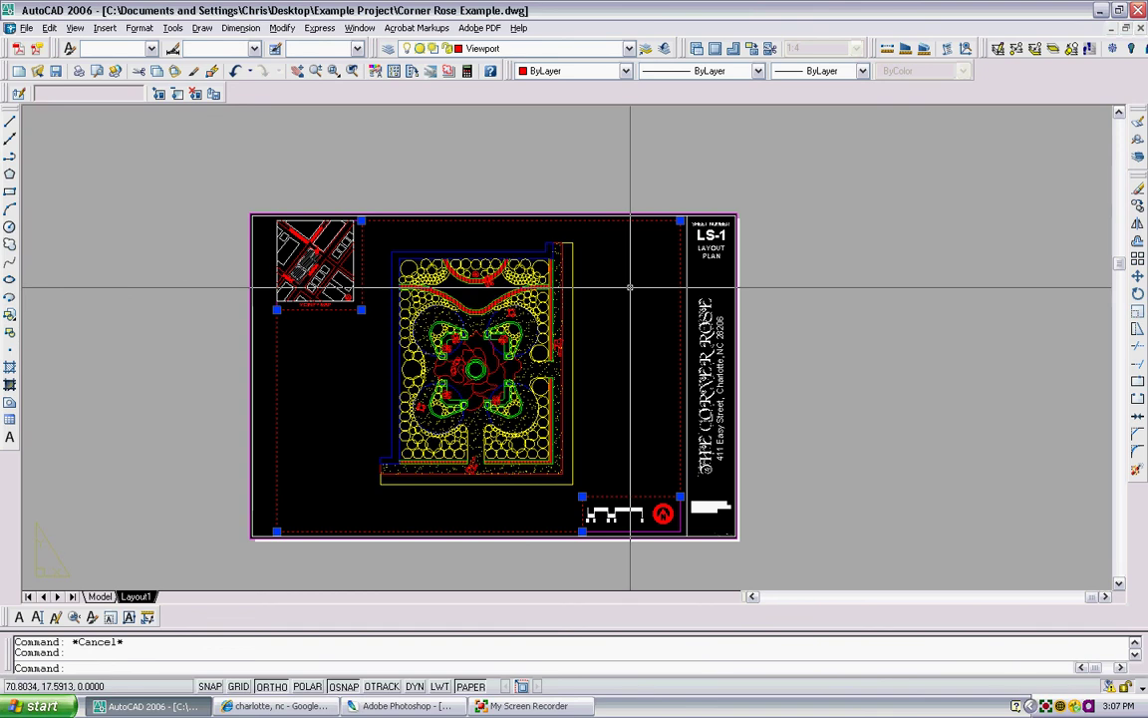
right_click(630, 287)
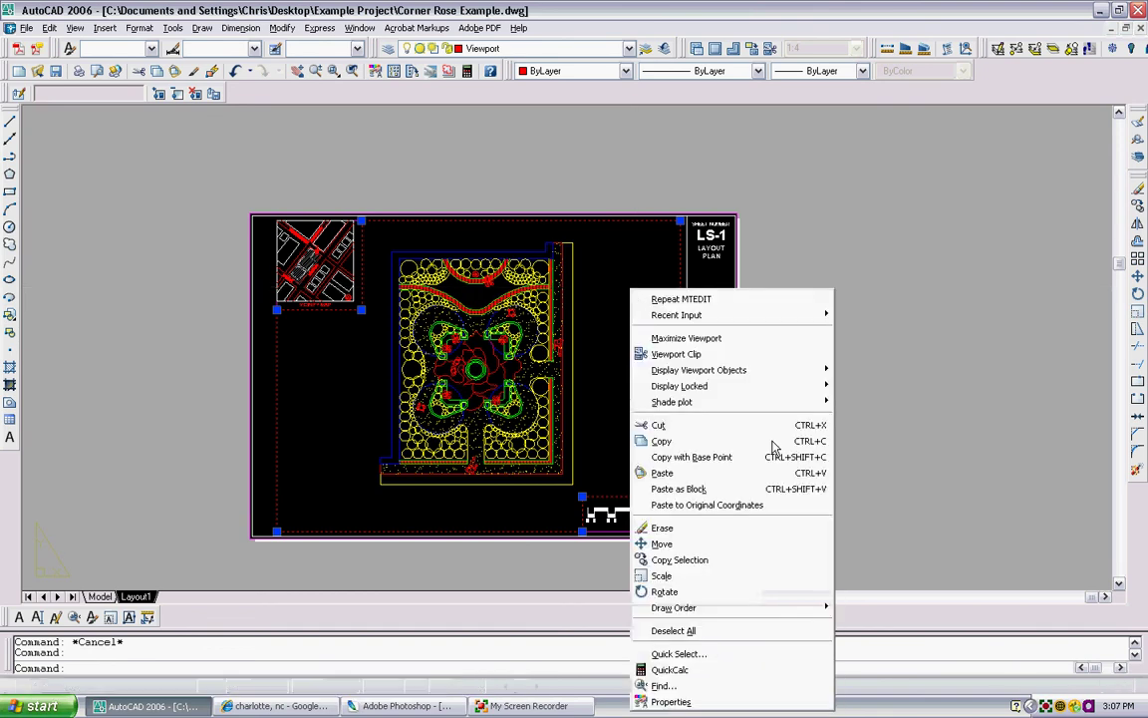
left_click(787, 359)
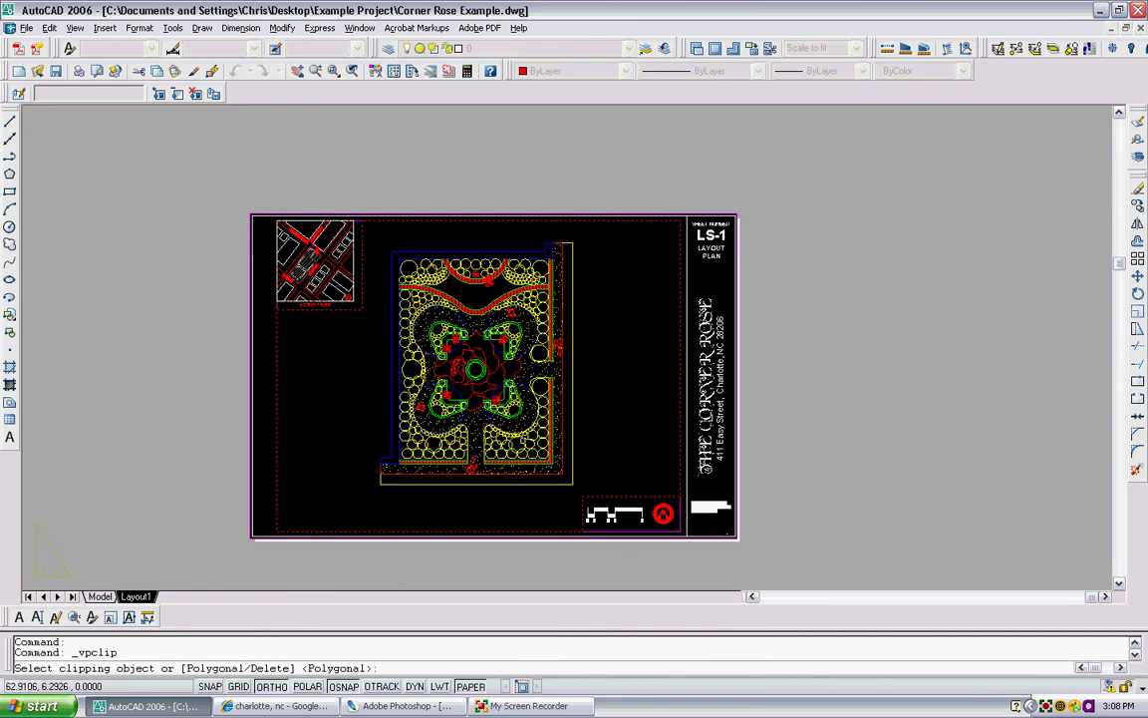
type("d")
key("Return")
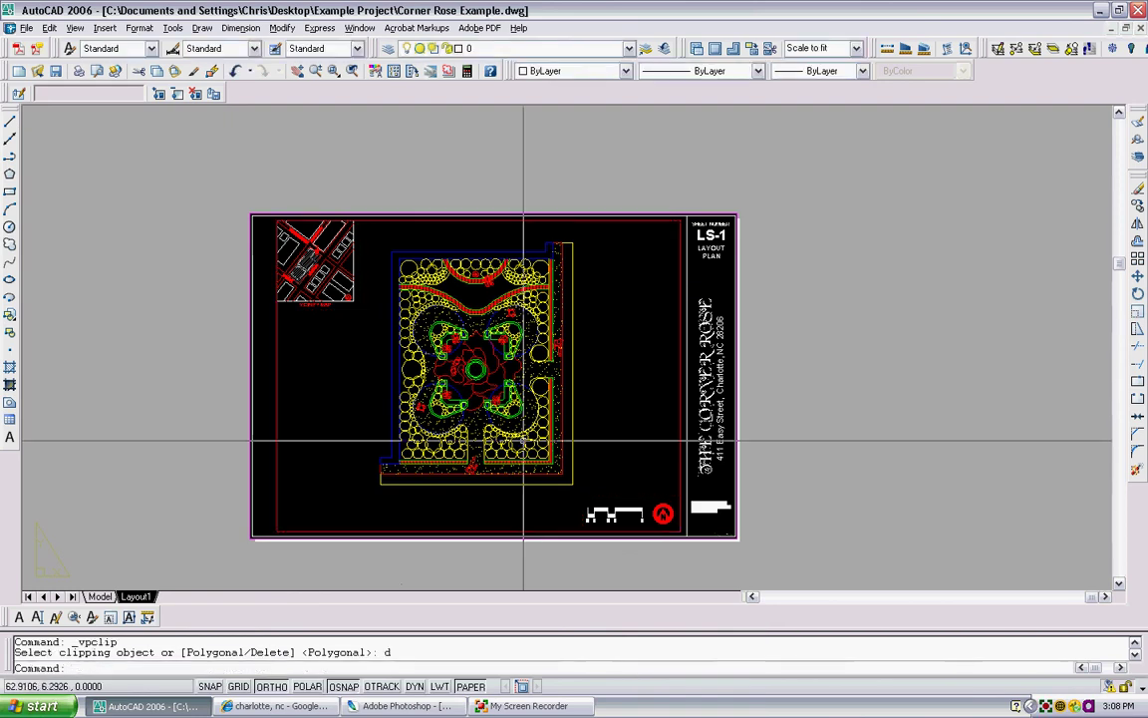
Stretch the main plan viewport's right edge inward, leaving a vertical strip free between the plan and the title block.
left_click(388, 220)
key("Escape")
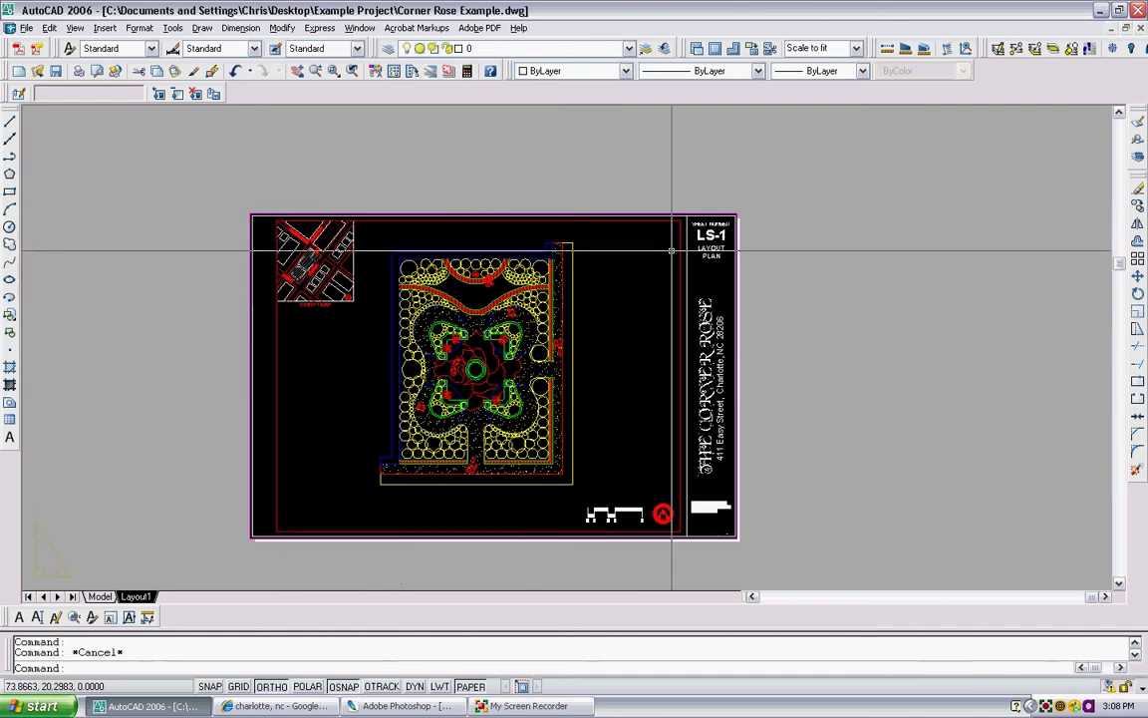
left_click(680, 218)
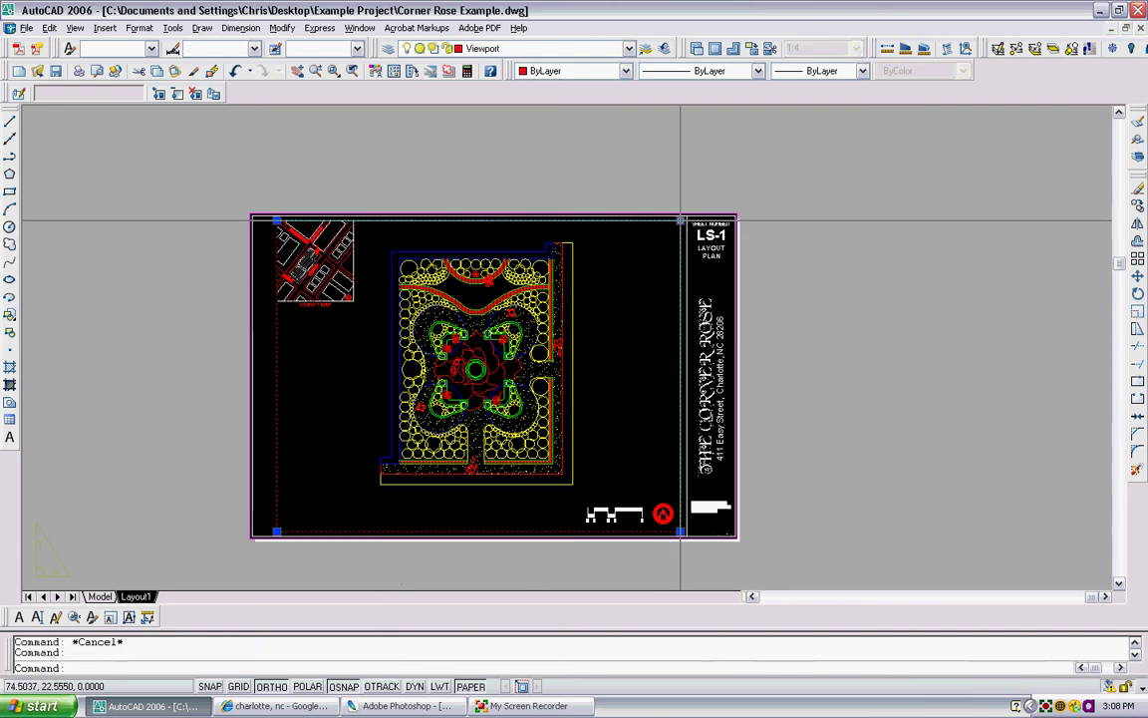
left_click(681, 219)
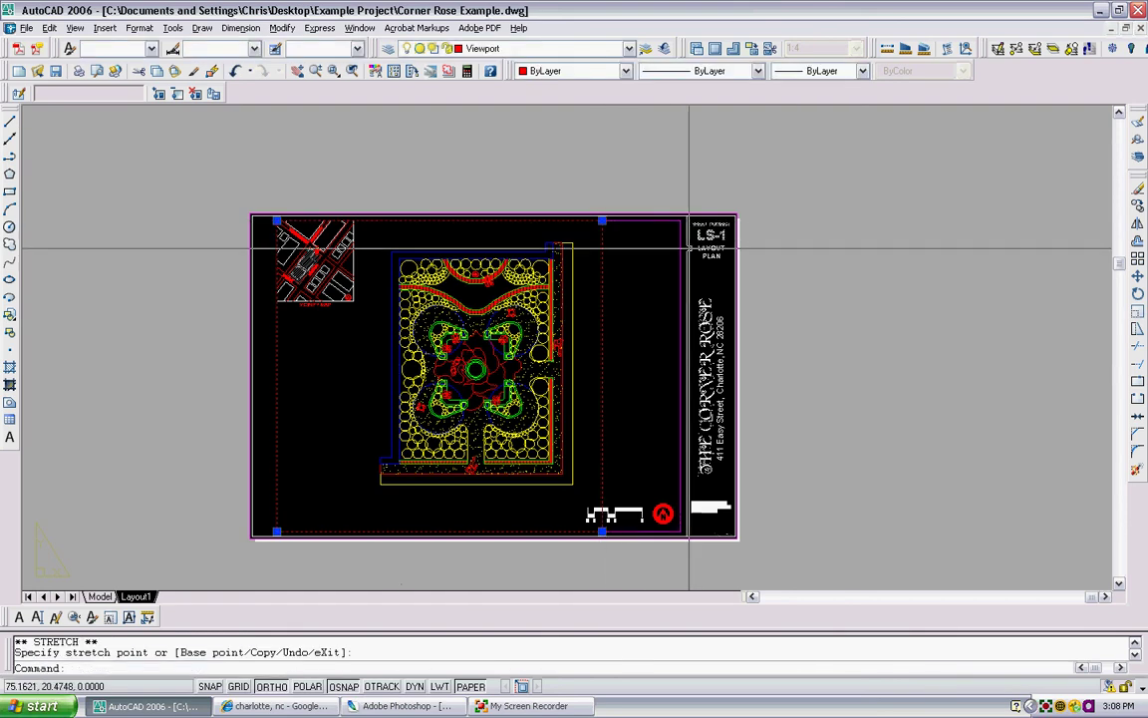
key("Escape")
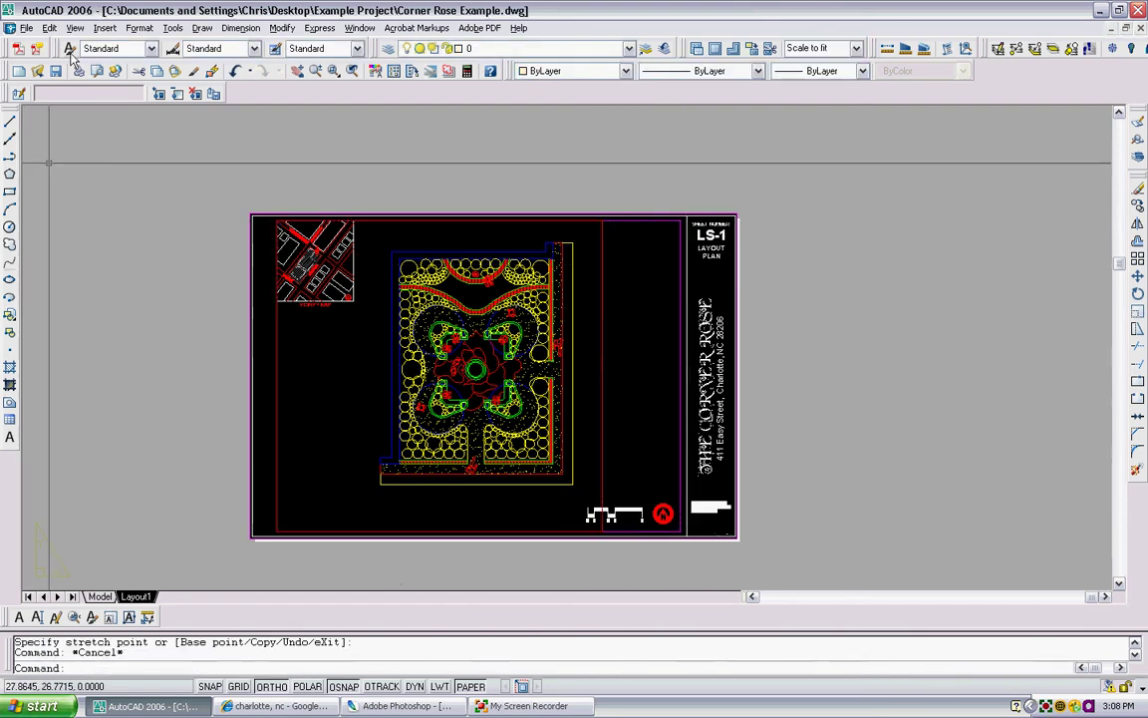
Make the main plan viewport's layer, Viewport, the current layer.
left_click(602, 422)
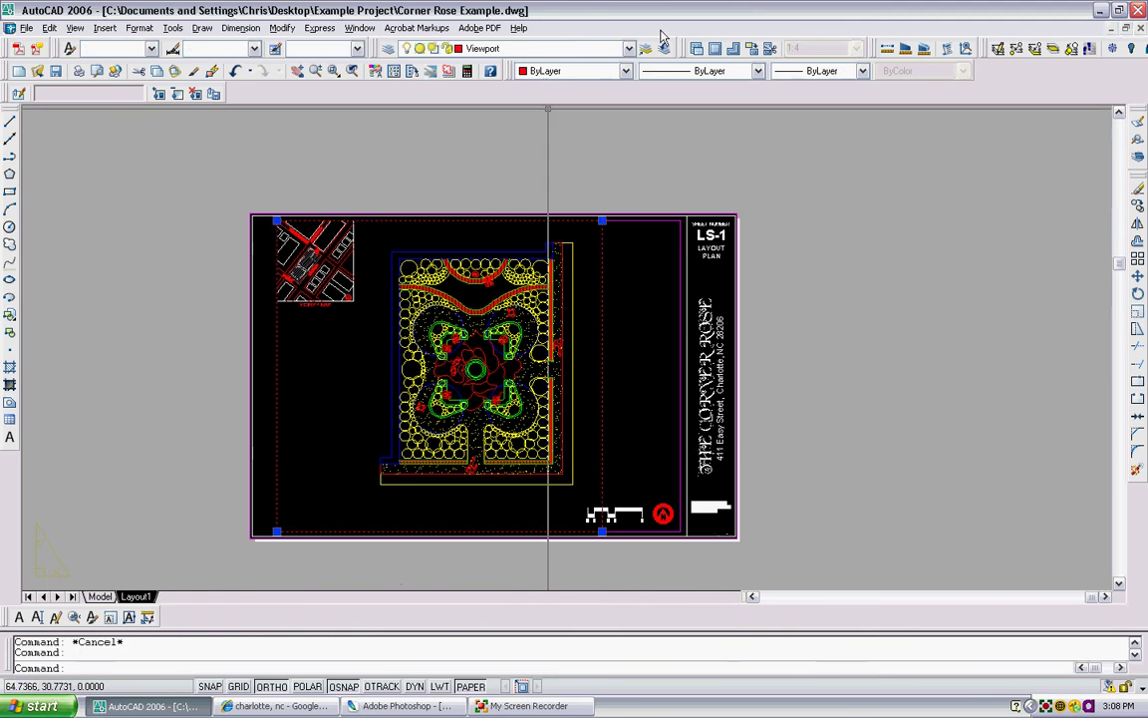
left_click(664, 47)
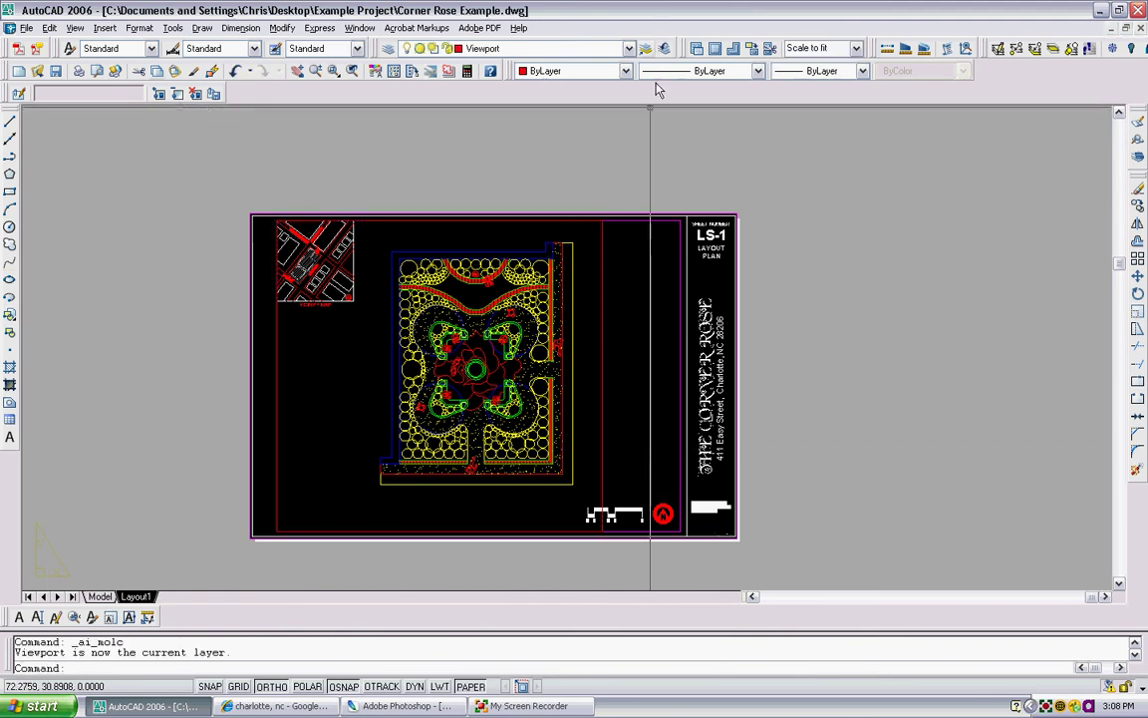
key("Escape")
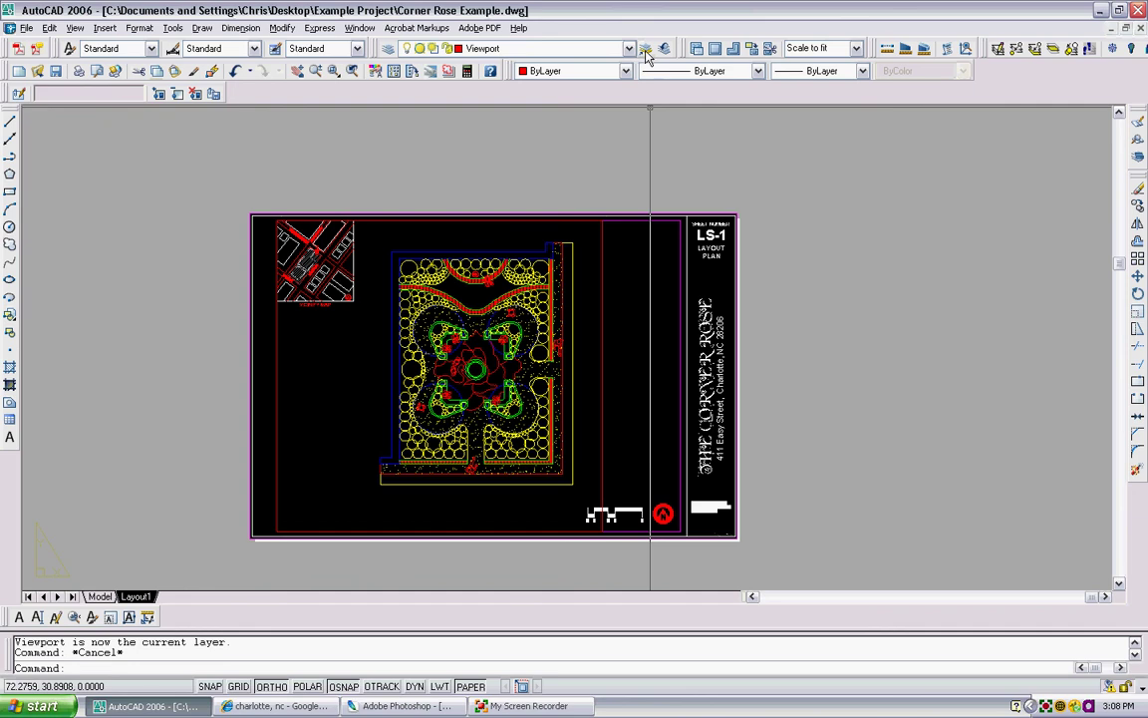
Create a single rectangular viewport, about 5.8 by 6.6 units, in the upper part of the free strip beside the title block.
left_click(76, 29)
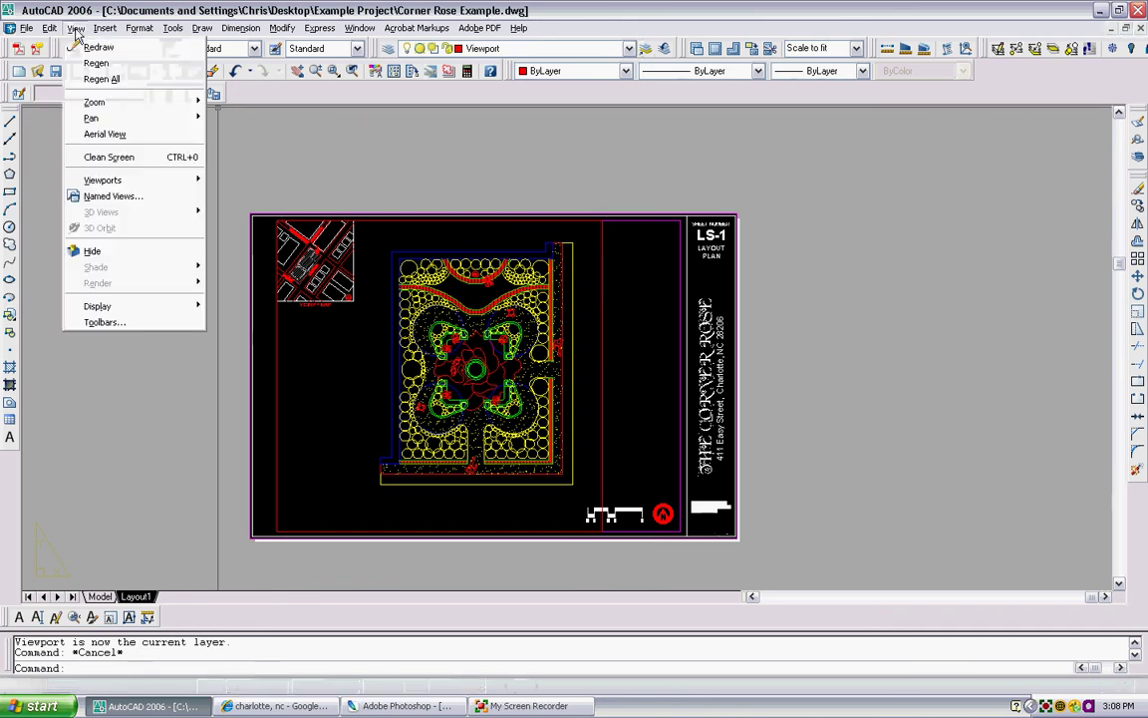
mouse_move(126, 183)
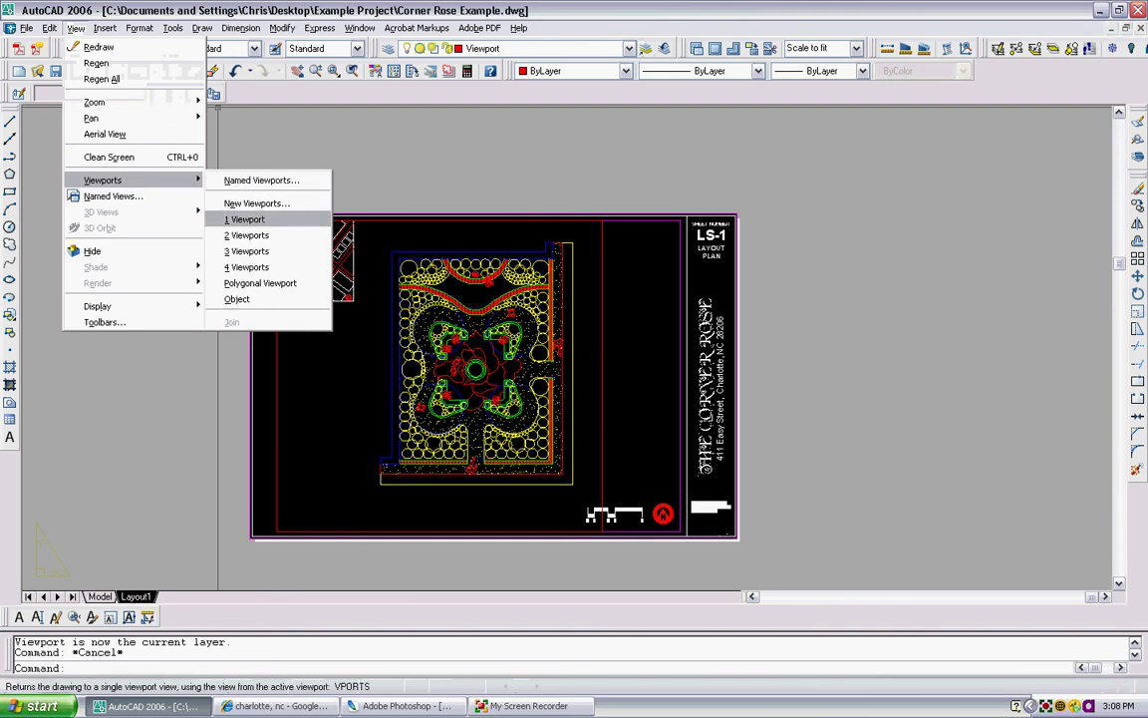
left_click(244, 218)
scroll(602, 218, "up", 2)
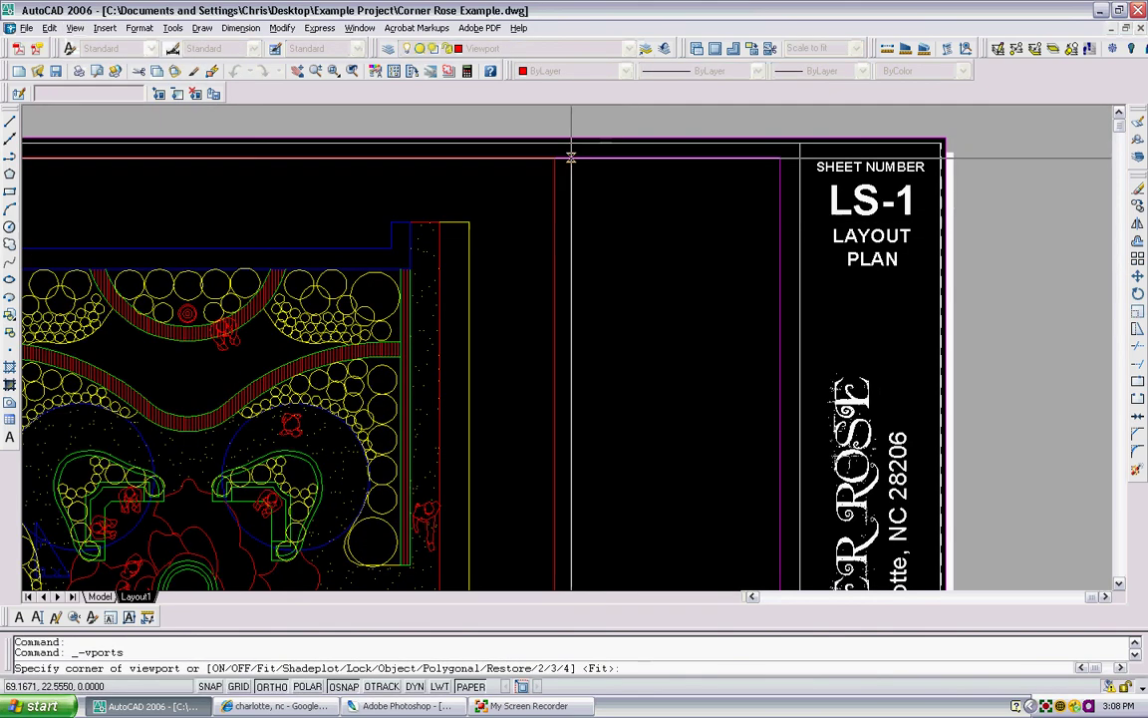
left_click(554, 157)
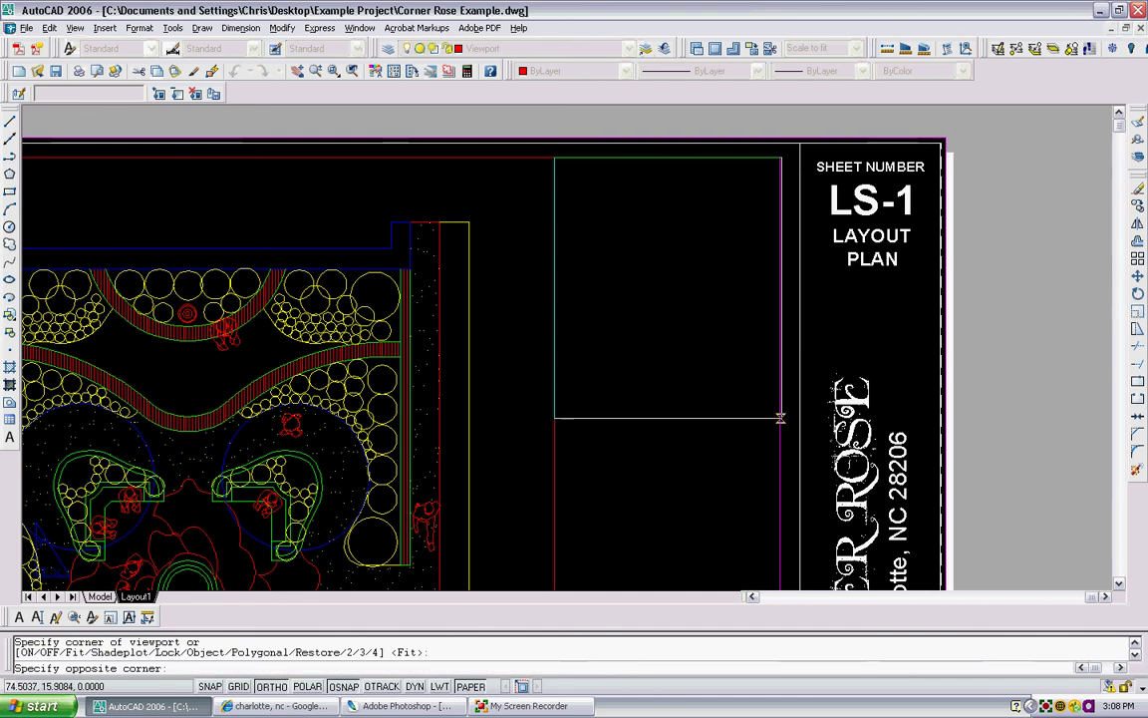
left_click(780, 418)
Activate the small new viewport and adjust its view so the garden plan fills it.
scroll(639, 328, "down", 2)
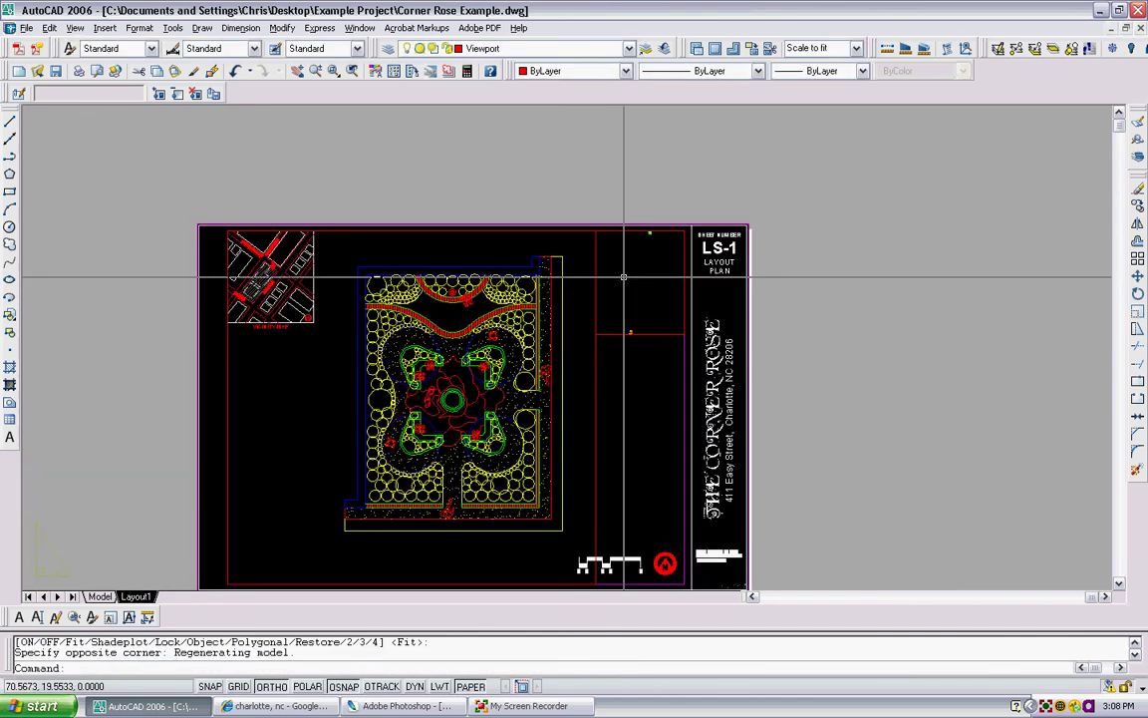
double_click(639, 328)
scroll(642, 282, "up", 3)
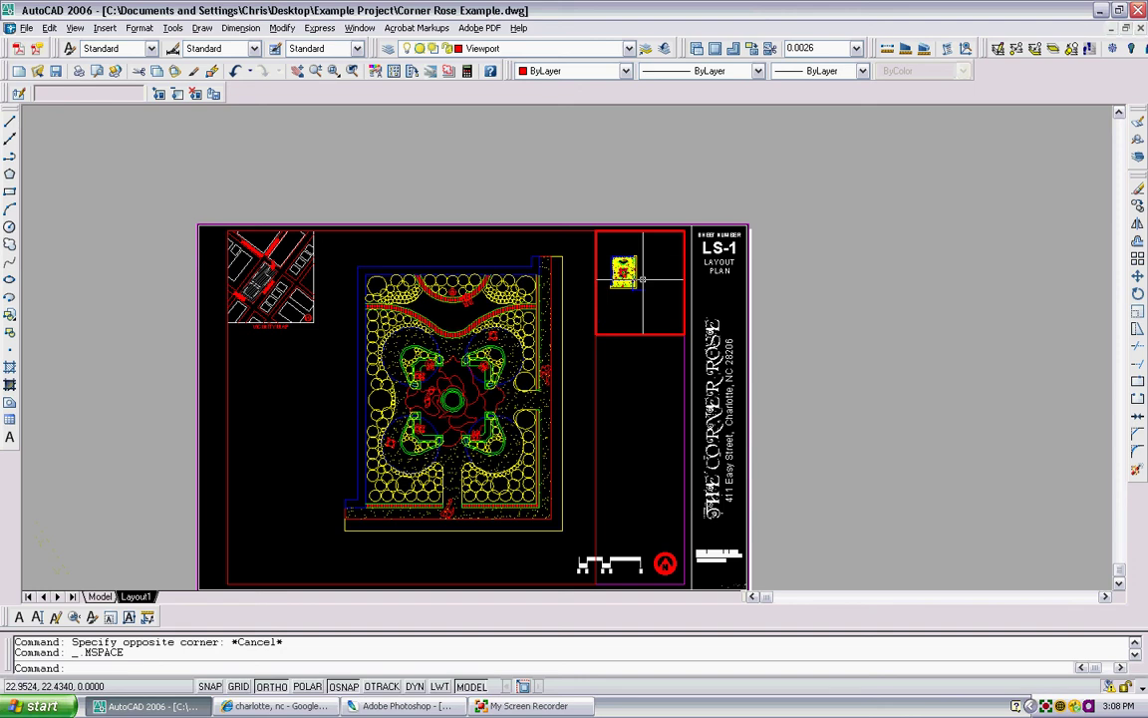
middle_click_drag(644, 290, 635, 249)
scroll(633, 275, "up", 3)
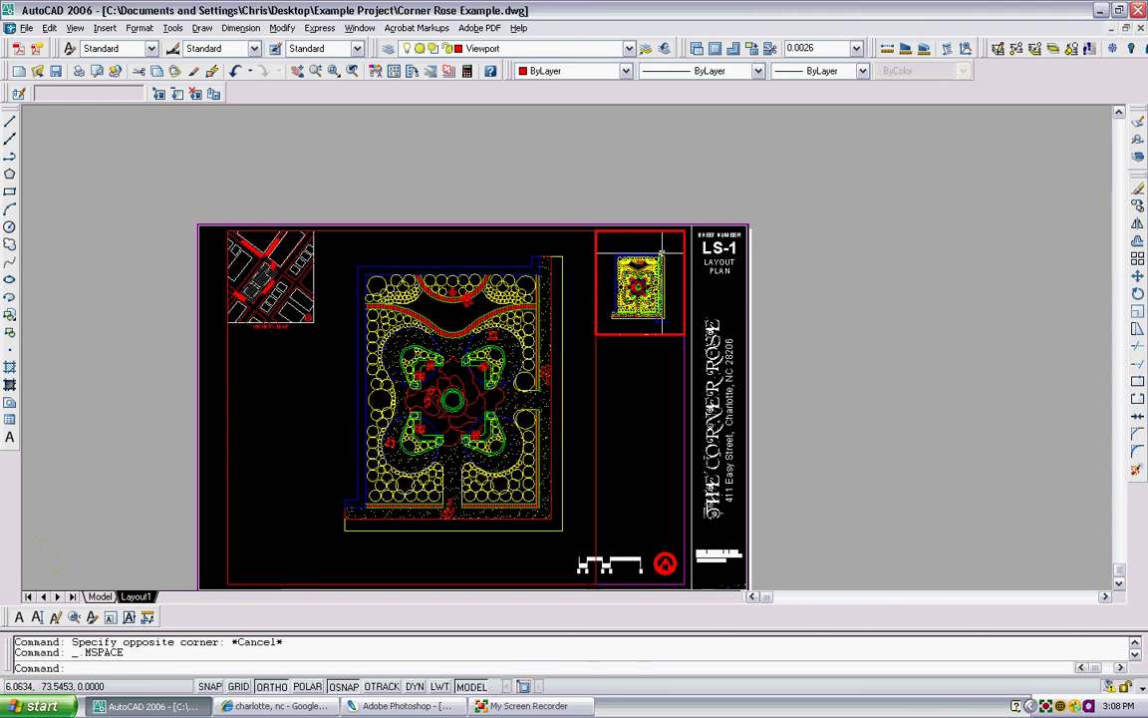
scroll(661, 289, "up", 1)
scroll(669, 284, "down", 2)
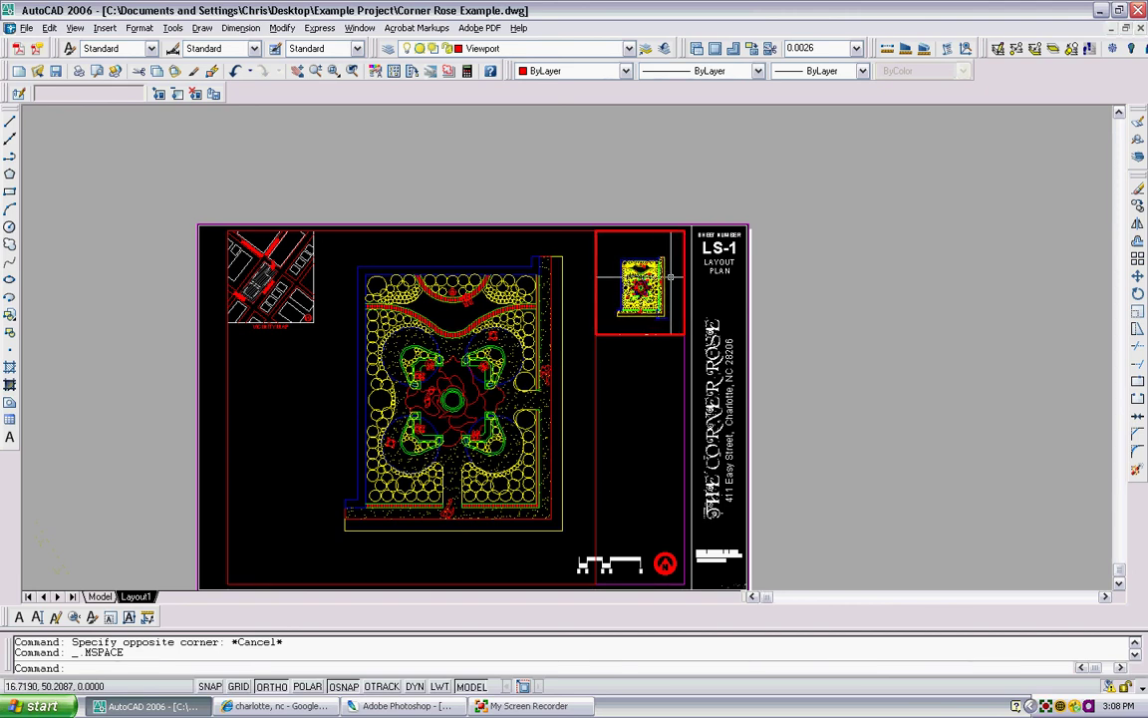
scroll(669, 276, "up", 2)
scroll(673, 274, "down", 2)
scroll(673, 274, "up", 1)
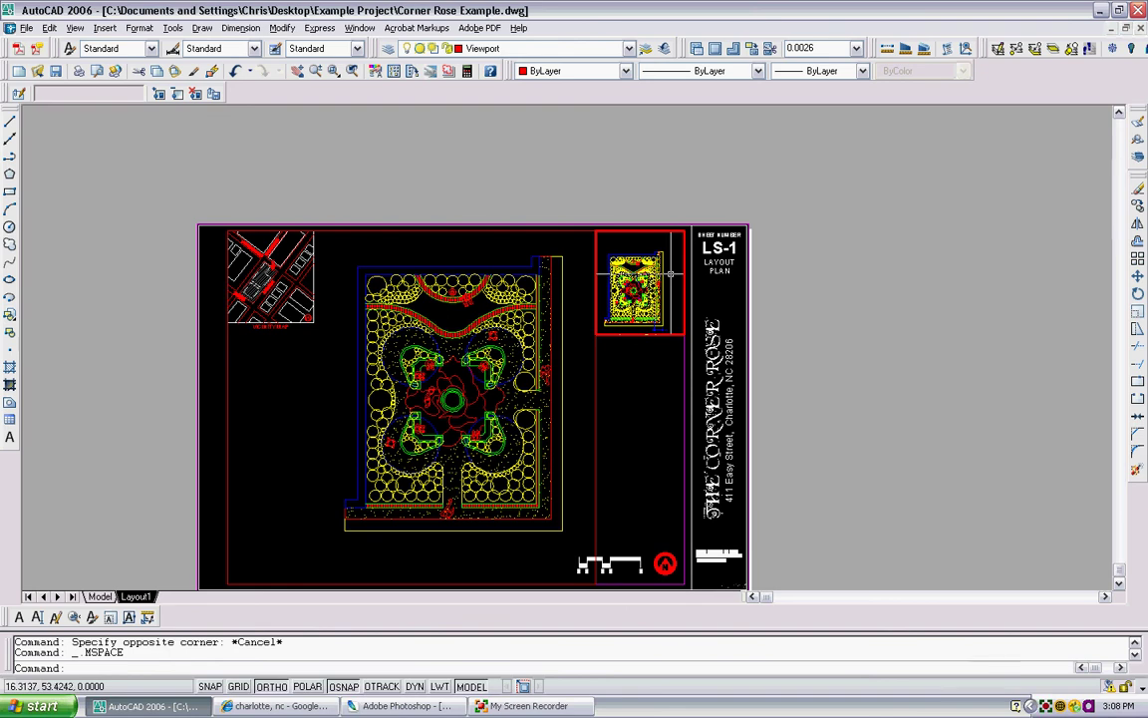
In model space, draw a vertical polyline about 18.7 units long upward from the garden plan's upper-left corner.
left_click(100, 596)
scroll(382, 257, "down", 5)
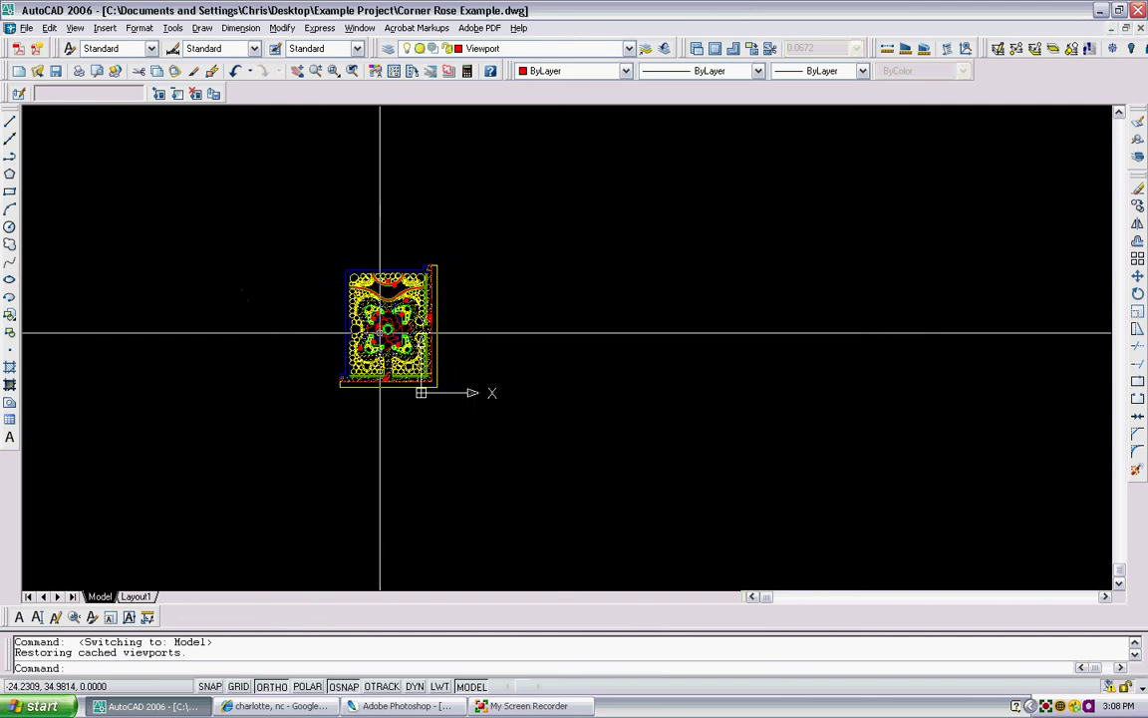
scroll(363, 299, "up", 4)
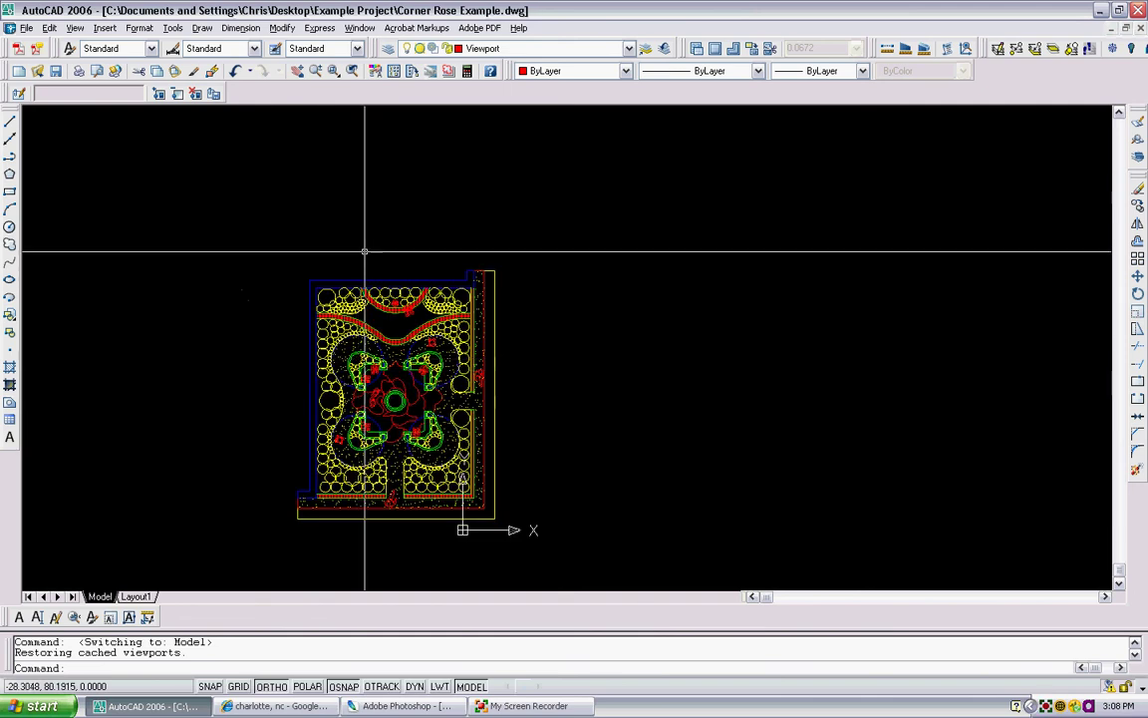
scroll(348, 325, "up", 1)
scroll(348, 325, "down", 2)
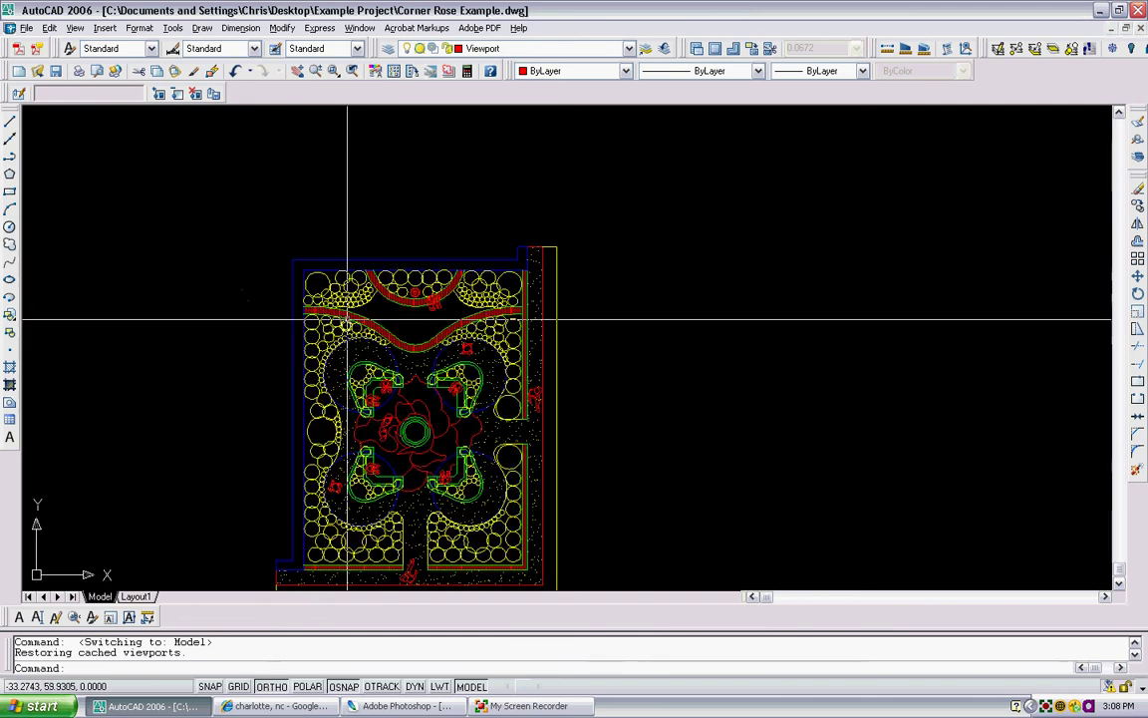
middle_click_drag(356, 255, 364, 313)
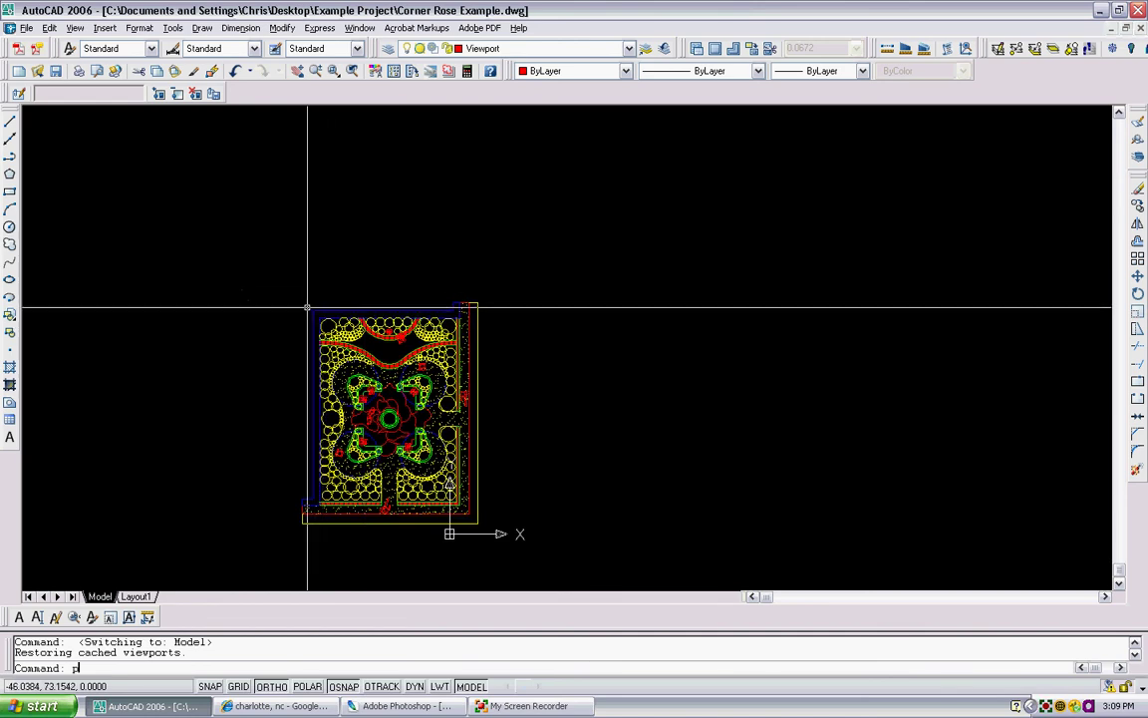
type("pl")
key("Return")
scroll(301, 303, "up", 2)
left_click(318, 317)
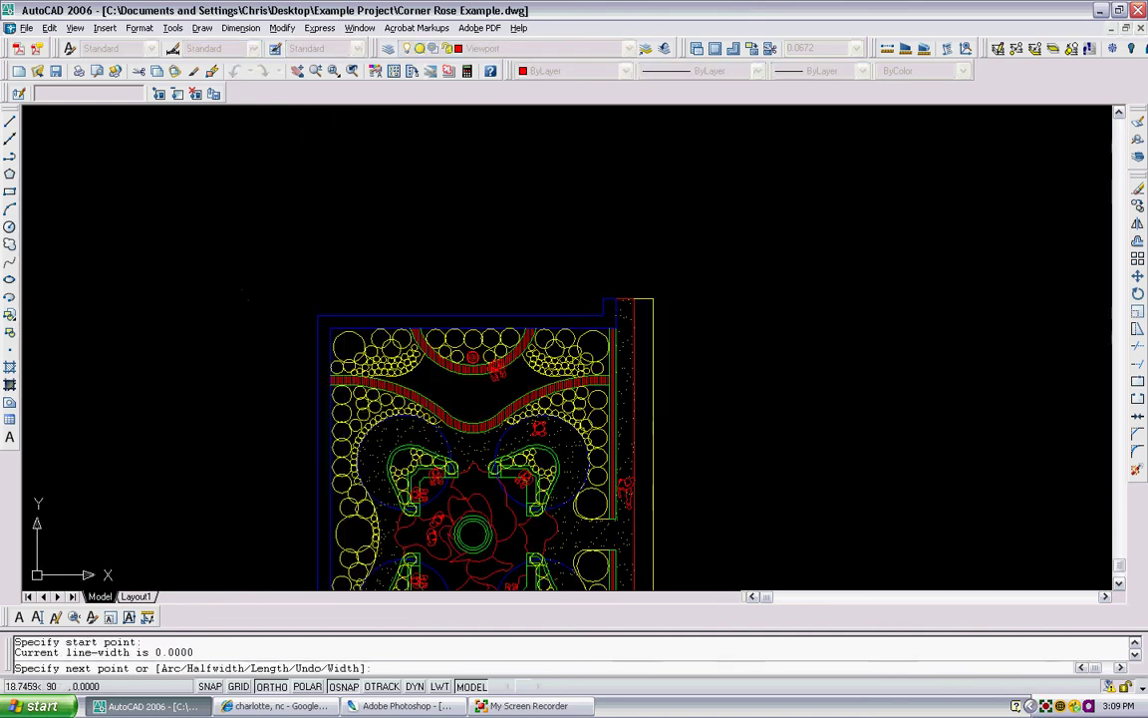
left_click(324, 196)
key("Return")
Delete the vertical polyline above the garden plan's upper-left corner.
middle_click_drag(595, 247, 582, 307)
left_click(397, 316)
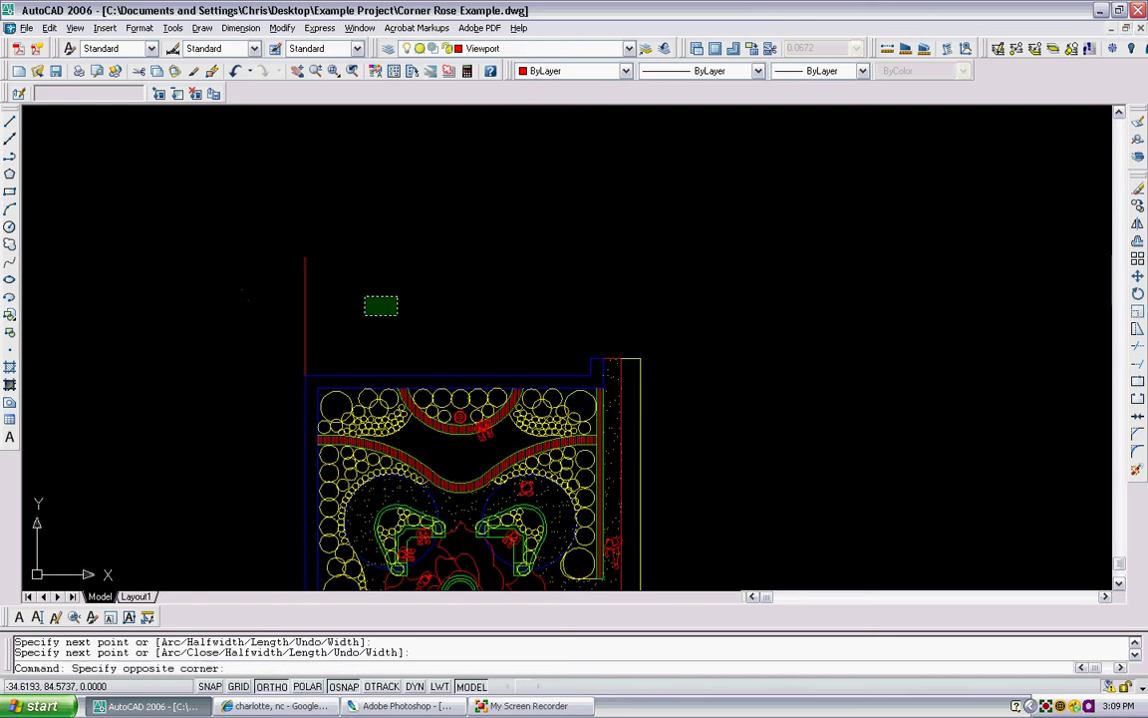
left_click(239, 251)
key("Delete")
scroll(249, 257, "down", 2)
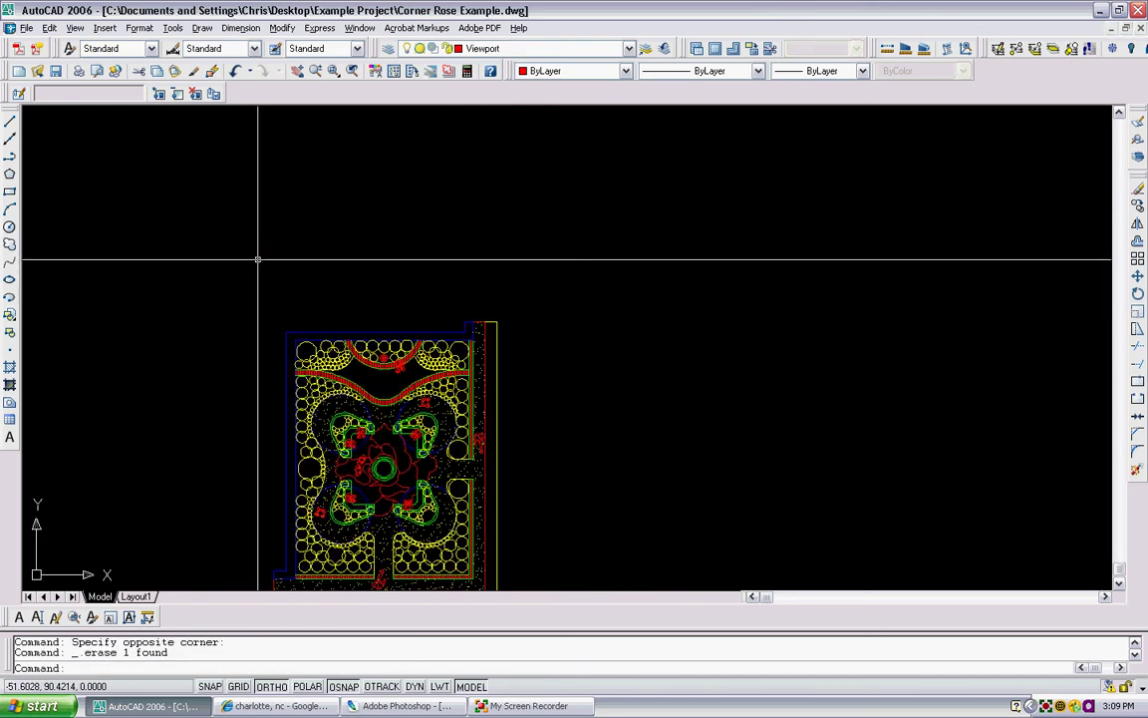
middle_click_drag(256, 259, 261, 372)
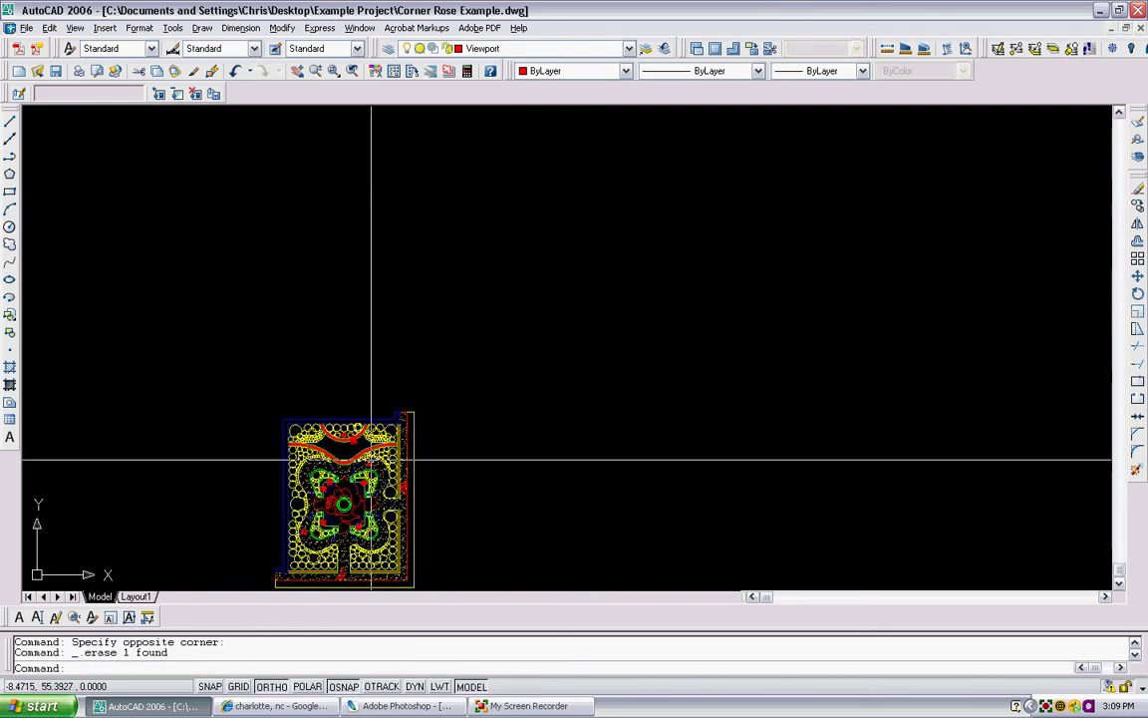
Return to Layout1, switch to paper space, and delete the small plan viewport beside the title block.
left_click(136, 596)
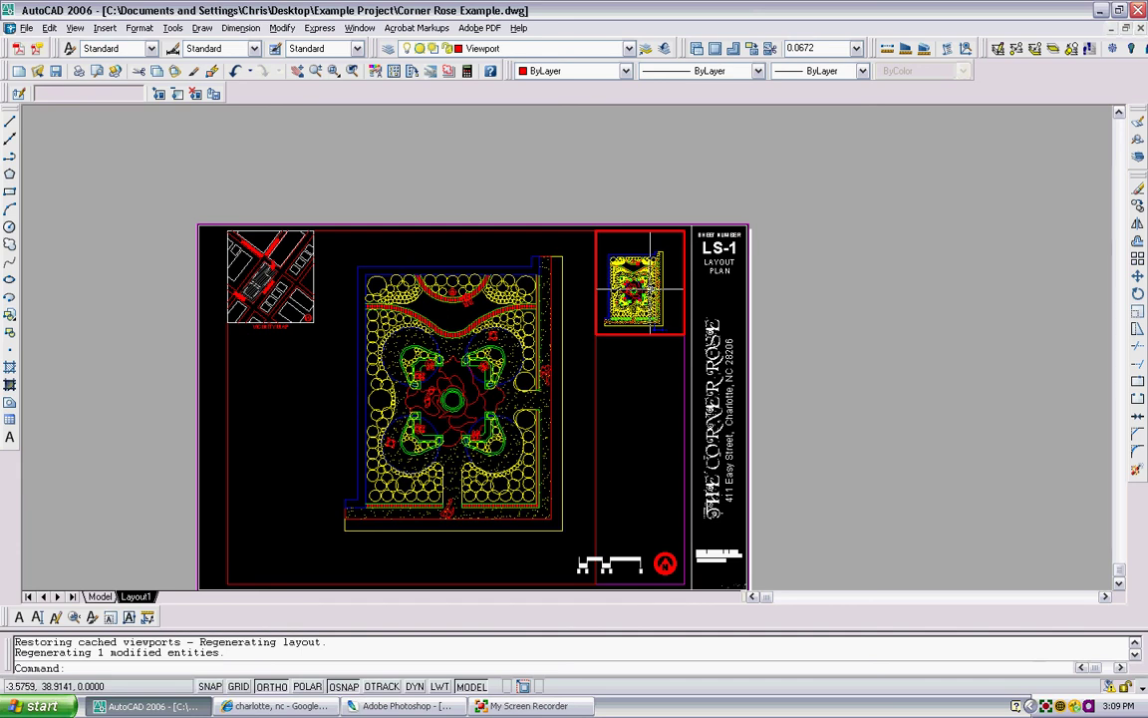
type("ps")
key("Return")
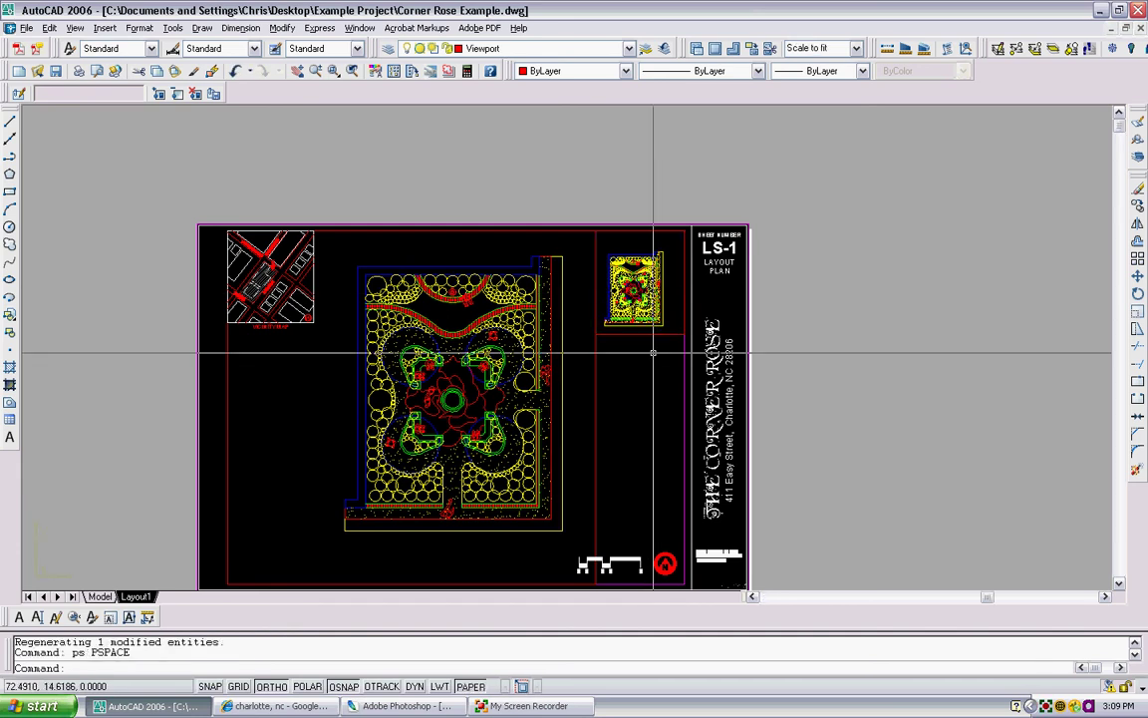
left_click(653, 335)
left_click(633, 309)
key("Delete")
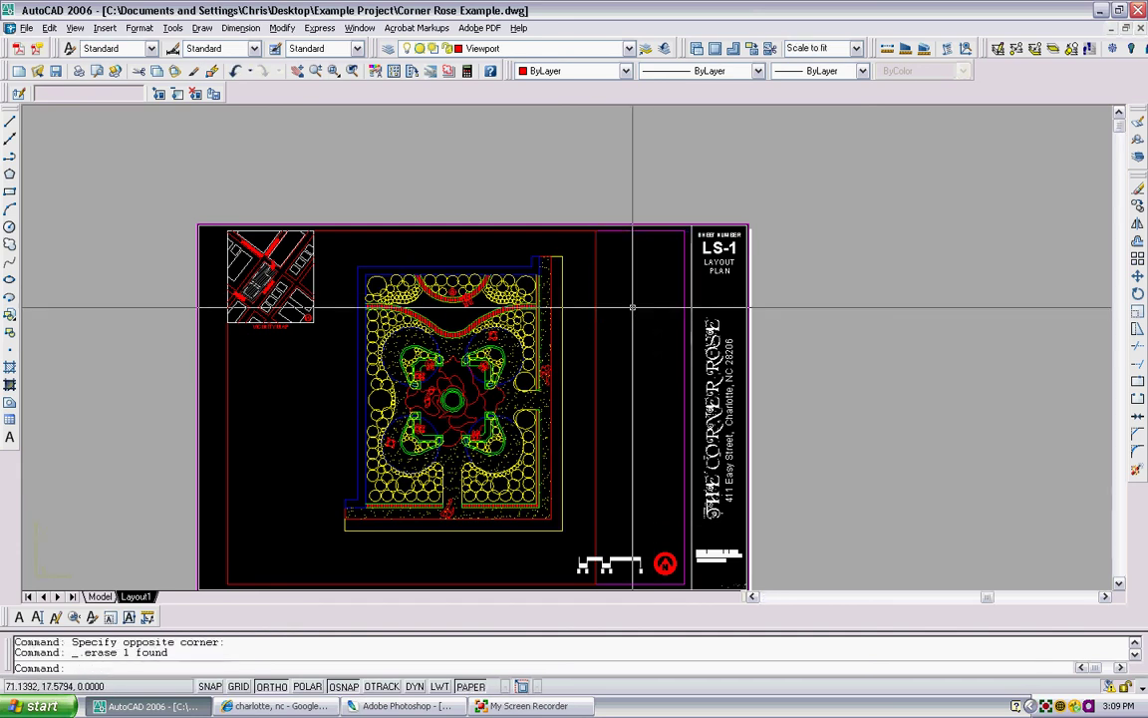
Review the Layout1 sheet, examining the plan viewport, sheet number, project title, date and scale notes, graphic scale and north arrow.
scroll(476, 308, "down", 5)
scroll(477, 333, "up", 3)
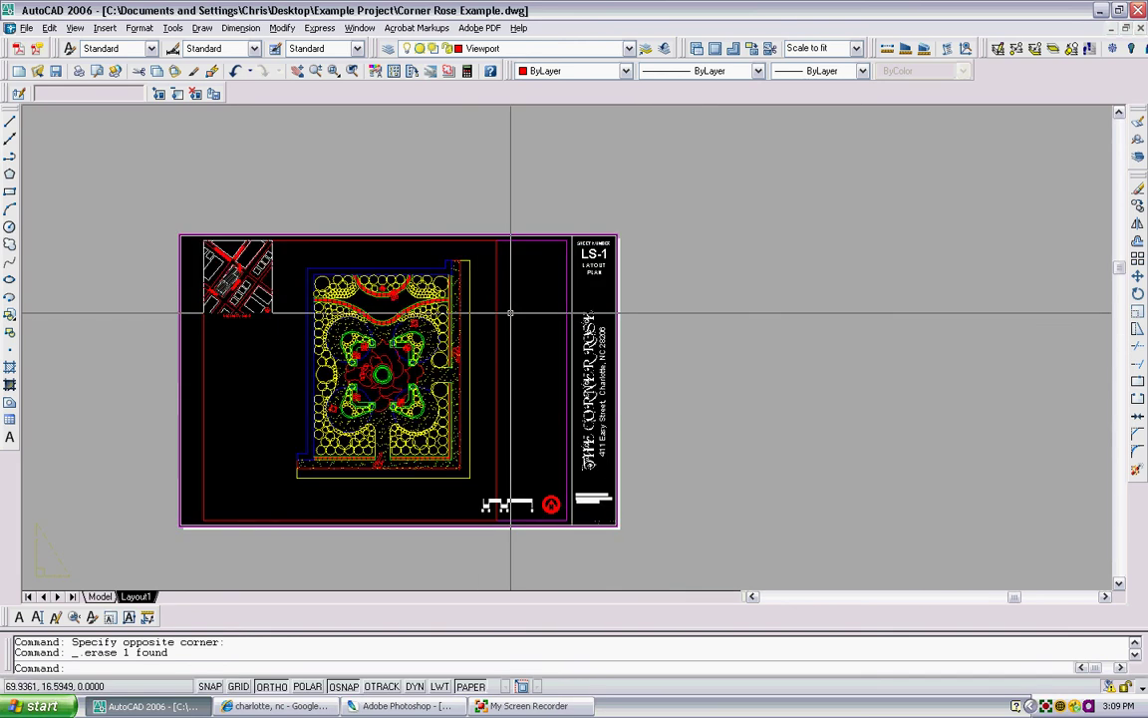
scroll(506, 359, "up", 2)
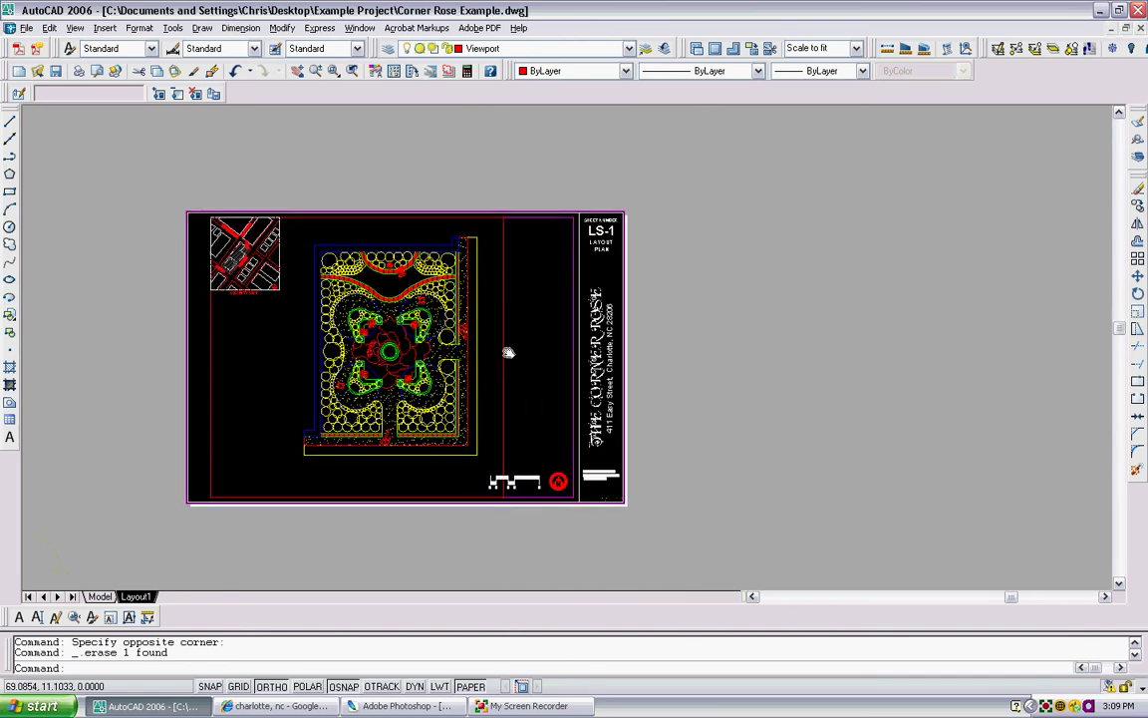
scroll(508, 345, "down", 2)
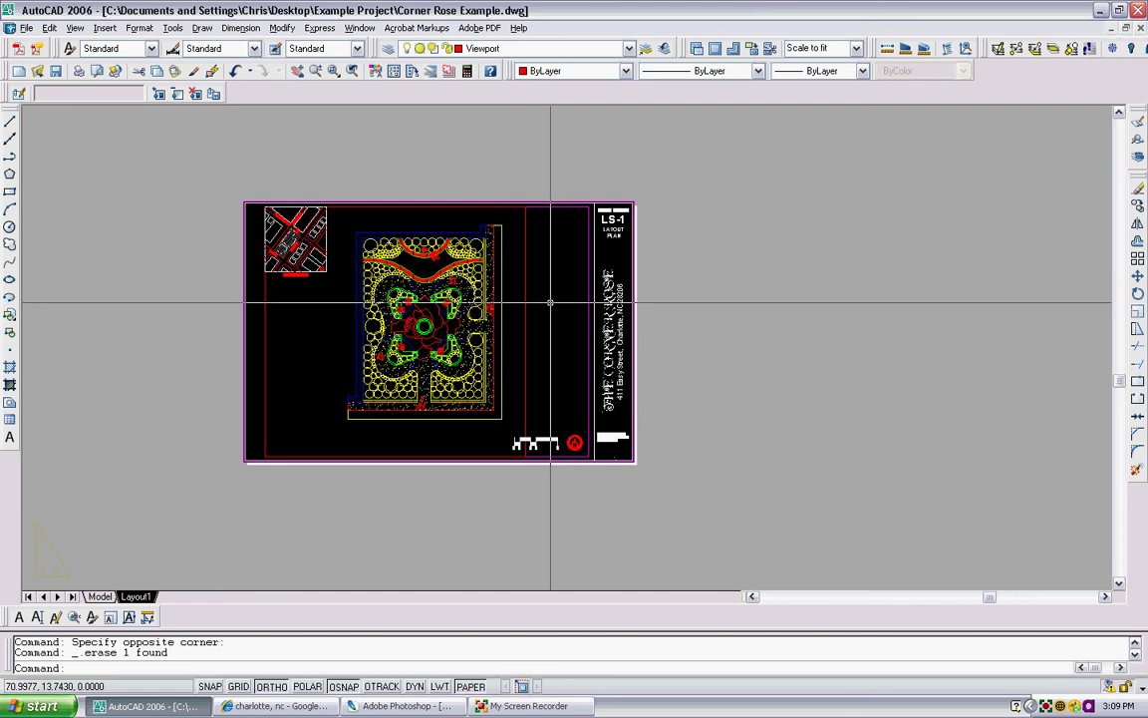
scroll(508, 345, "up", 1)
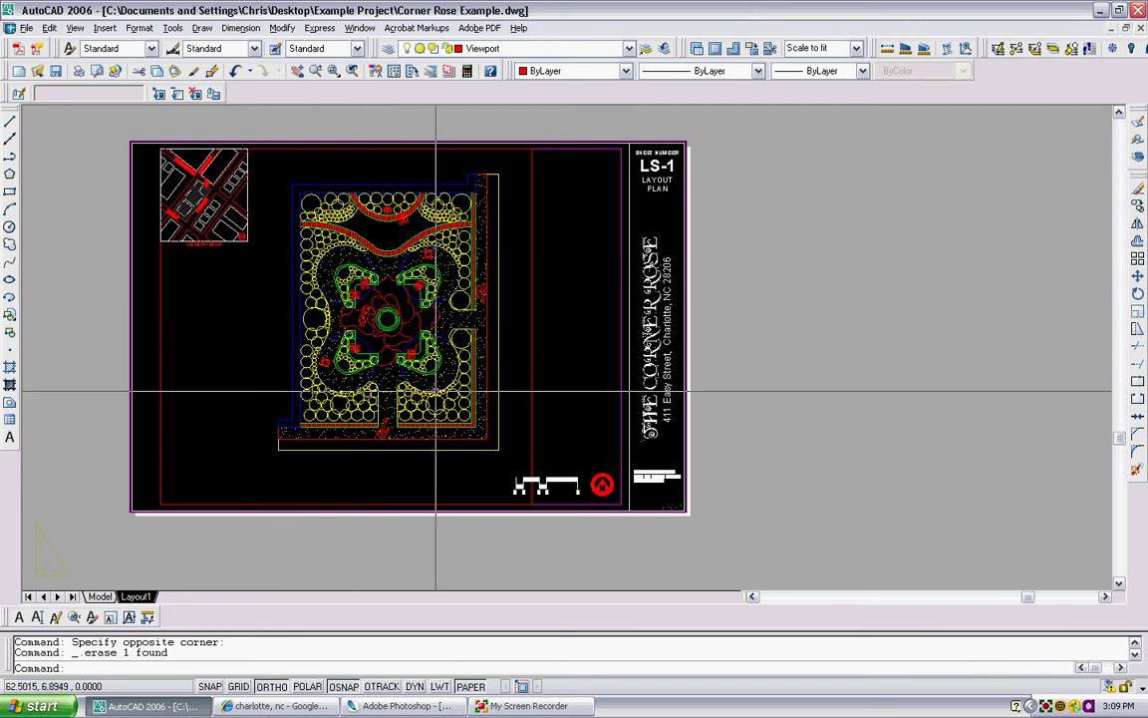
scroll(638, 378, "up", 4)
scroll(636, 378, "down", 3)
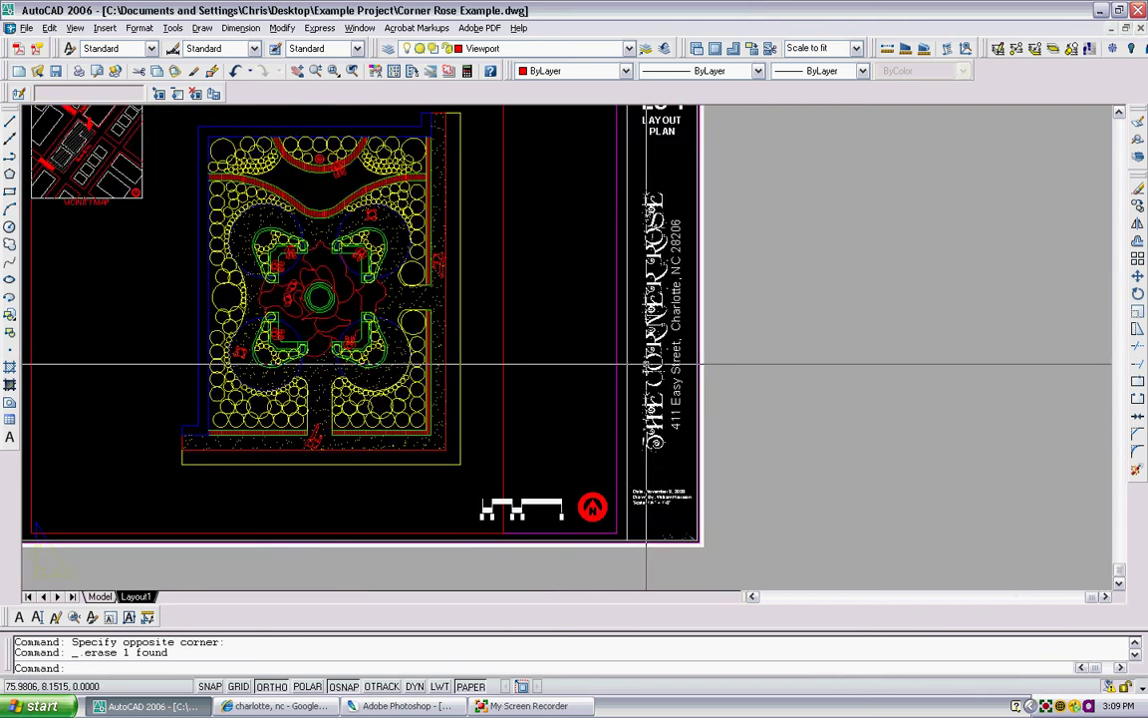
middle_click_drag(620, 294, 633, 372)
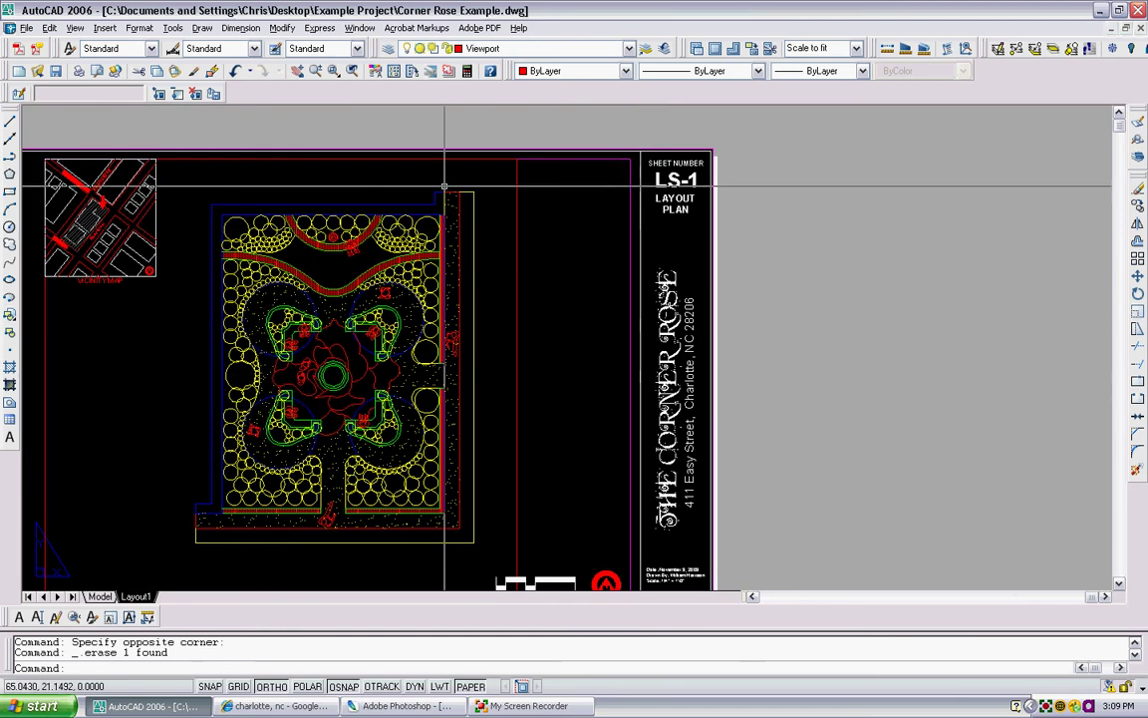
scroll(328, 236, "down", 1)
scroll(615, 395, "down", 1)
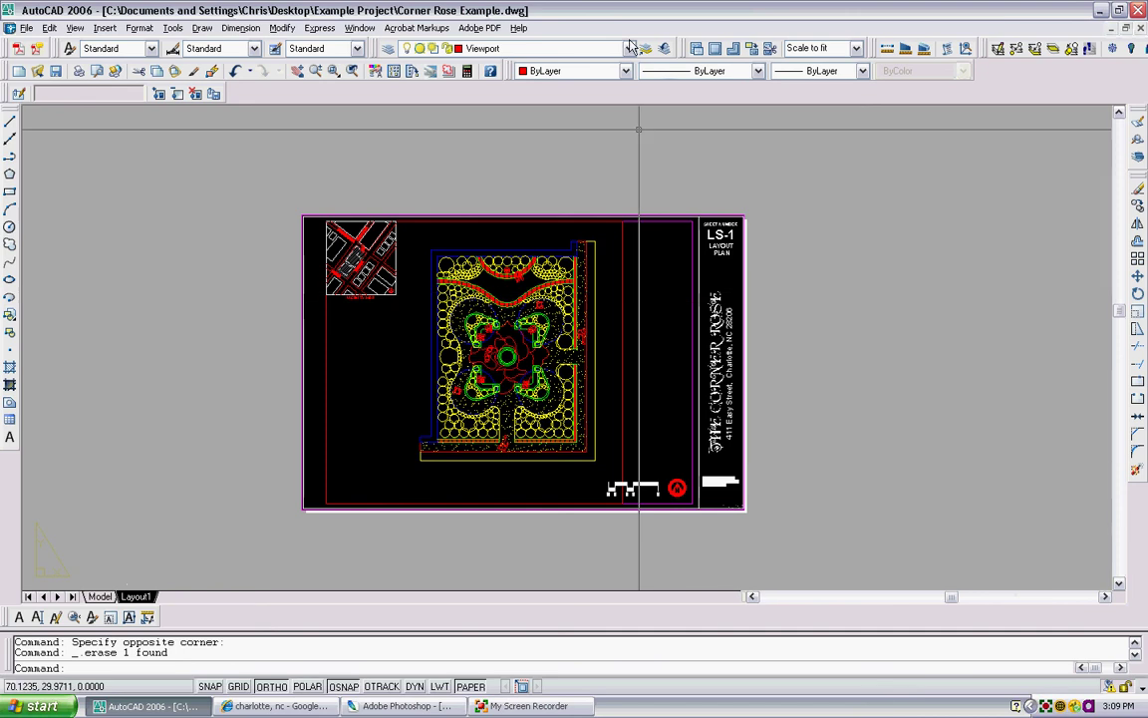
scroll(725, 238, "up", 3)
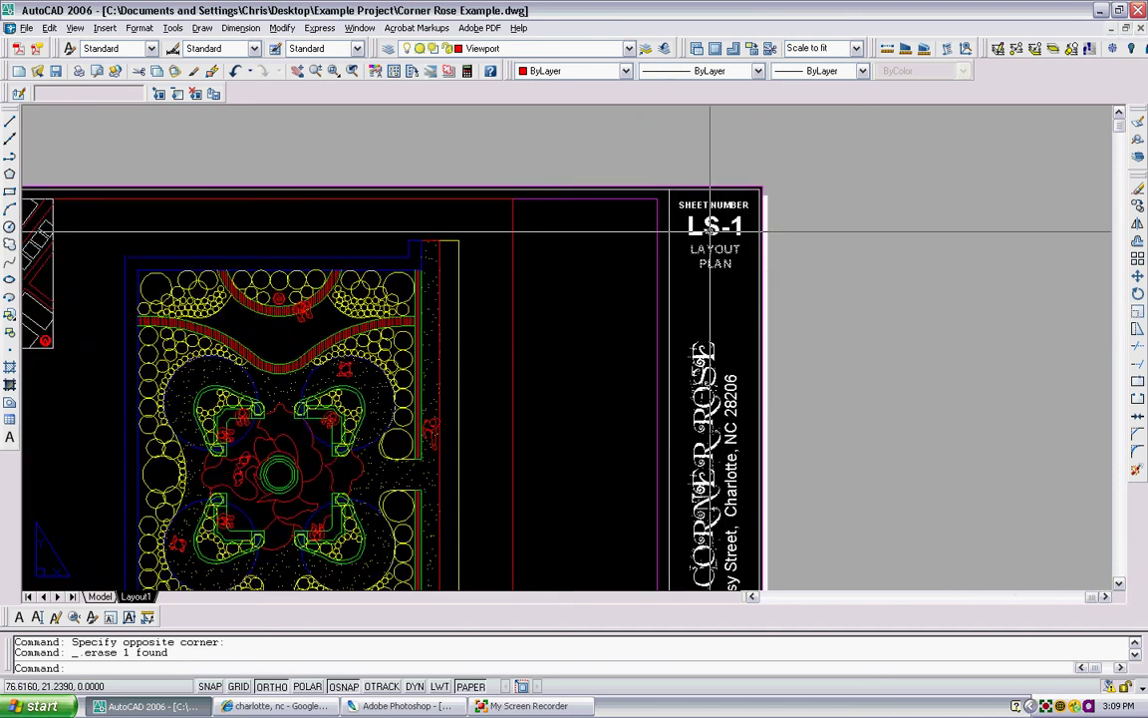
scroll(725, 238, "down", 4)
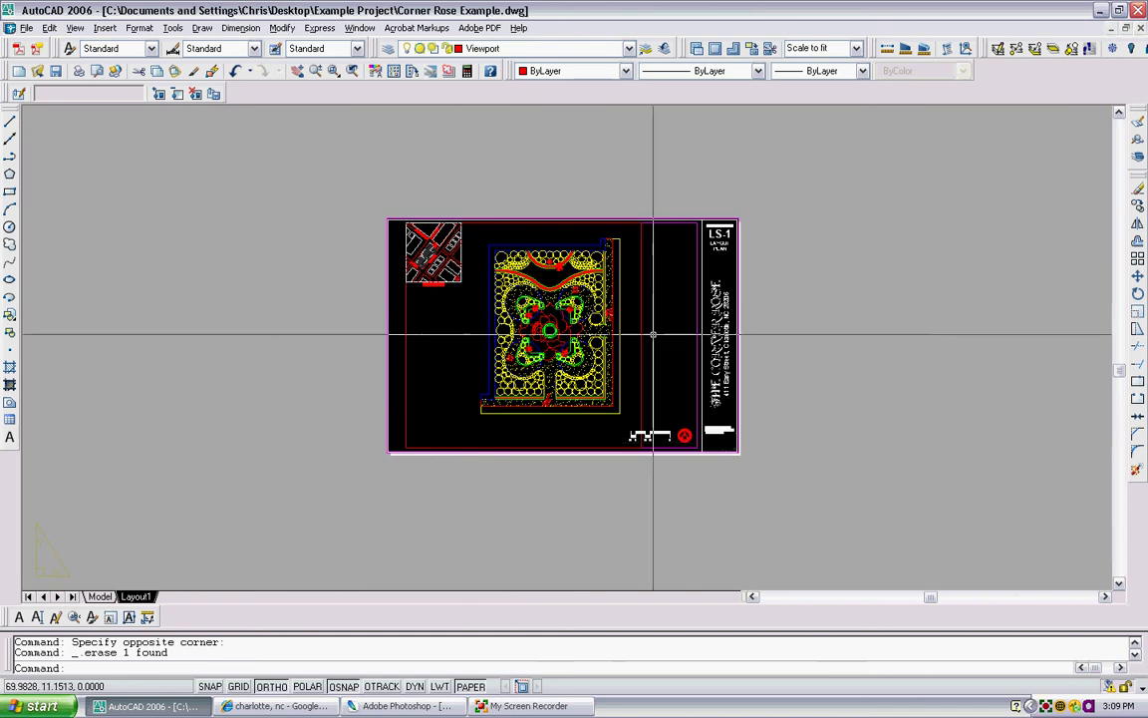
scroll(763, 277, "up", 3)
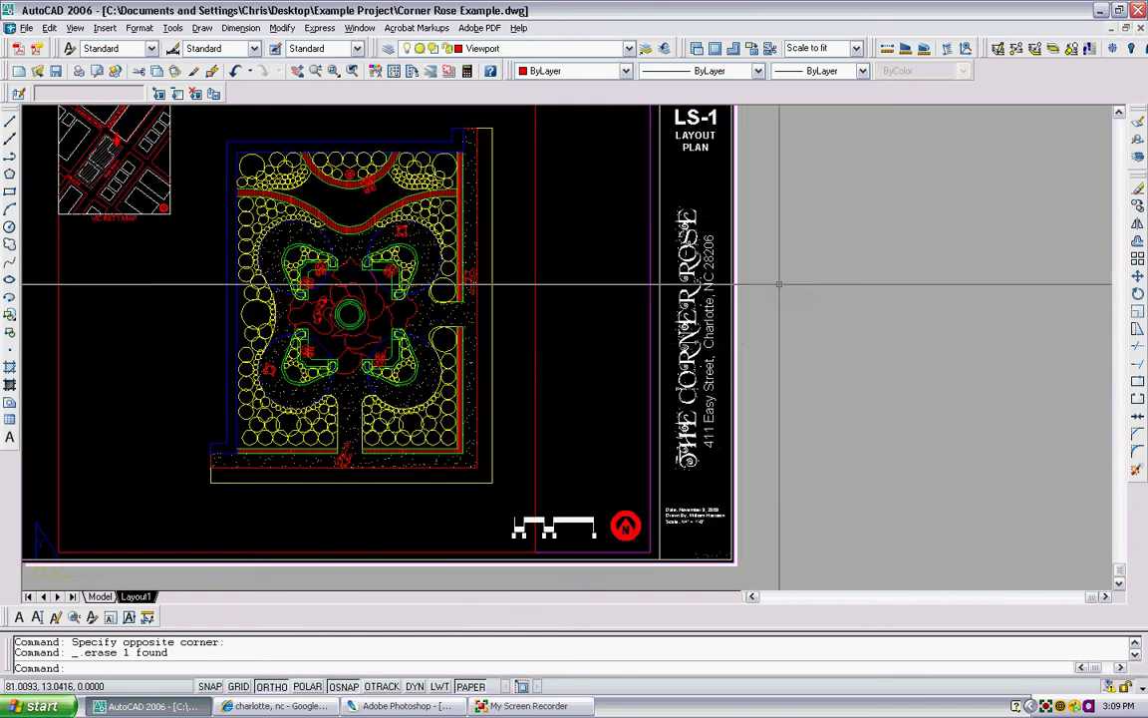
scroll(780, 282, "down", 2)
scroll(742, 261, "up", 3)
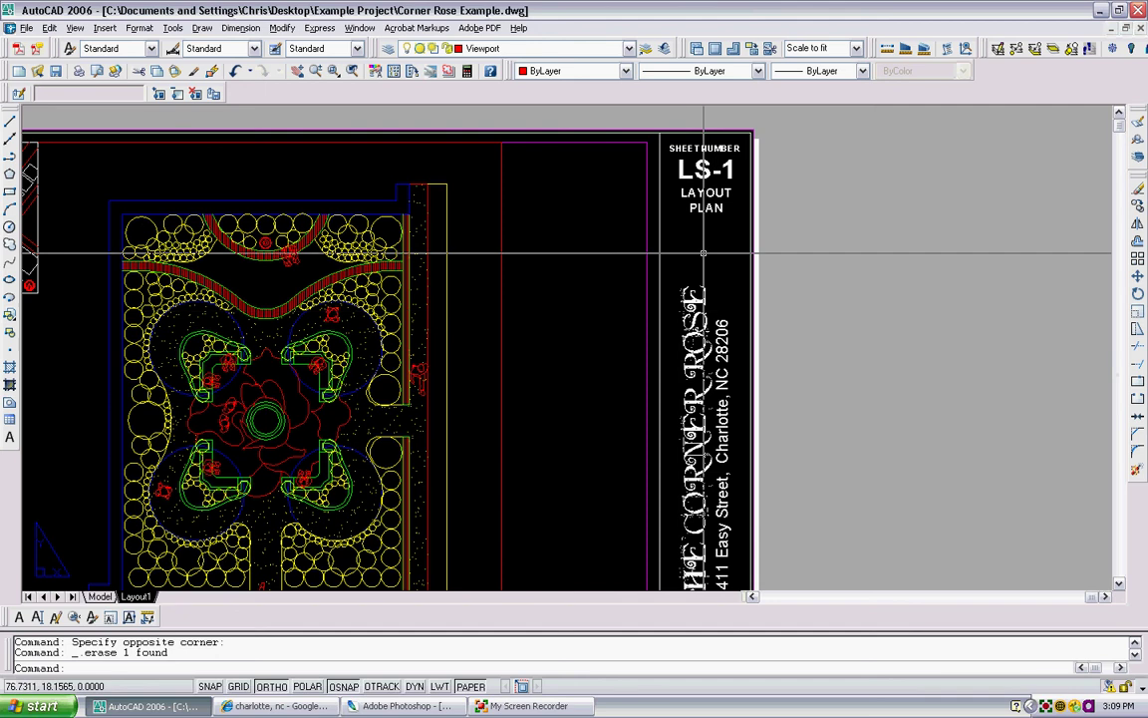
scroll(708, 244, "down", 2)
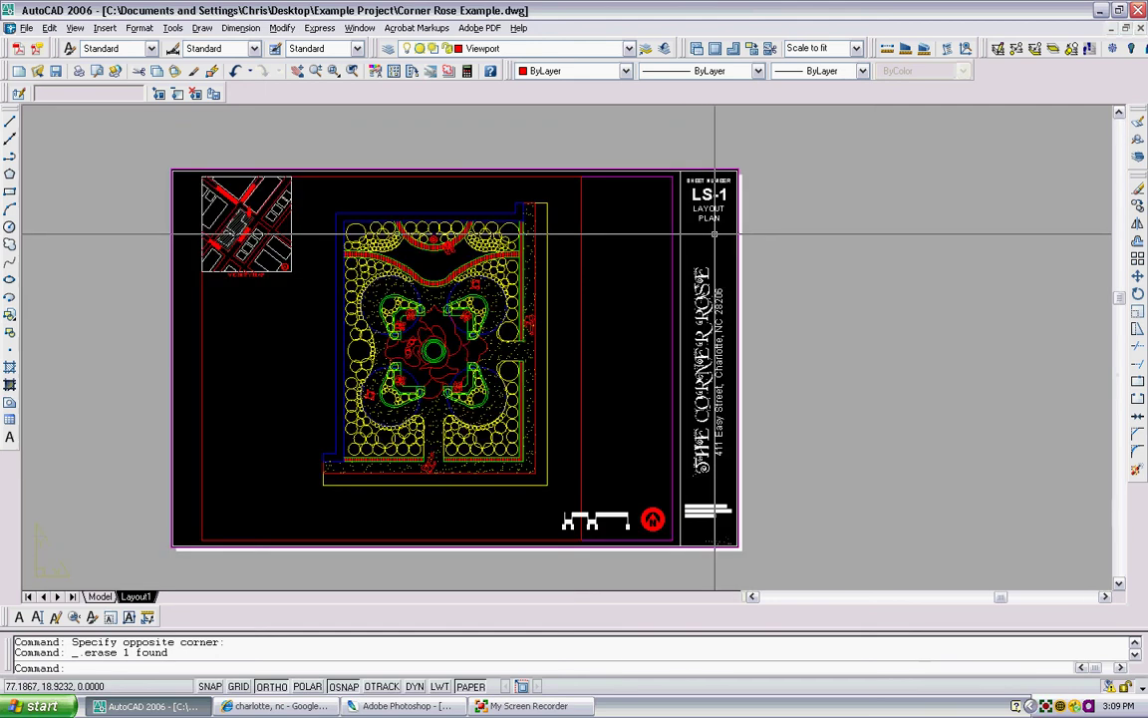
scroll(595, 526, "up", 3)
scroll(617, 379, "down", 1)
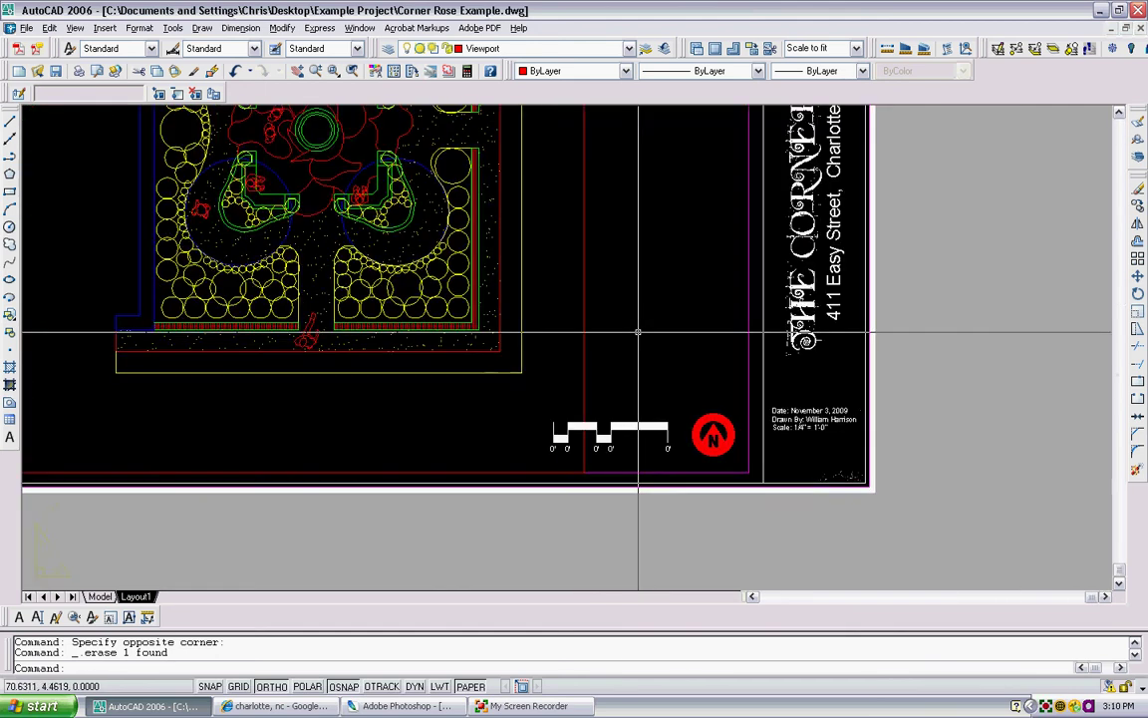
scroll(638, 332, "down", 3)
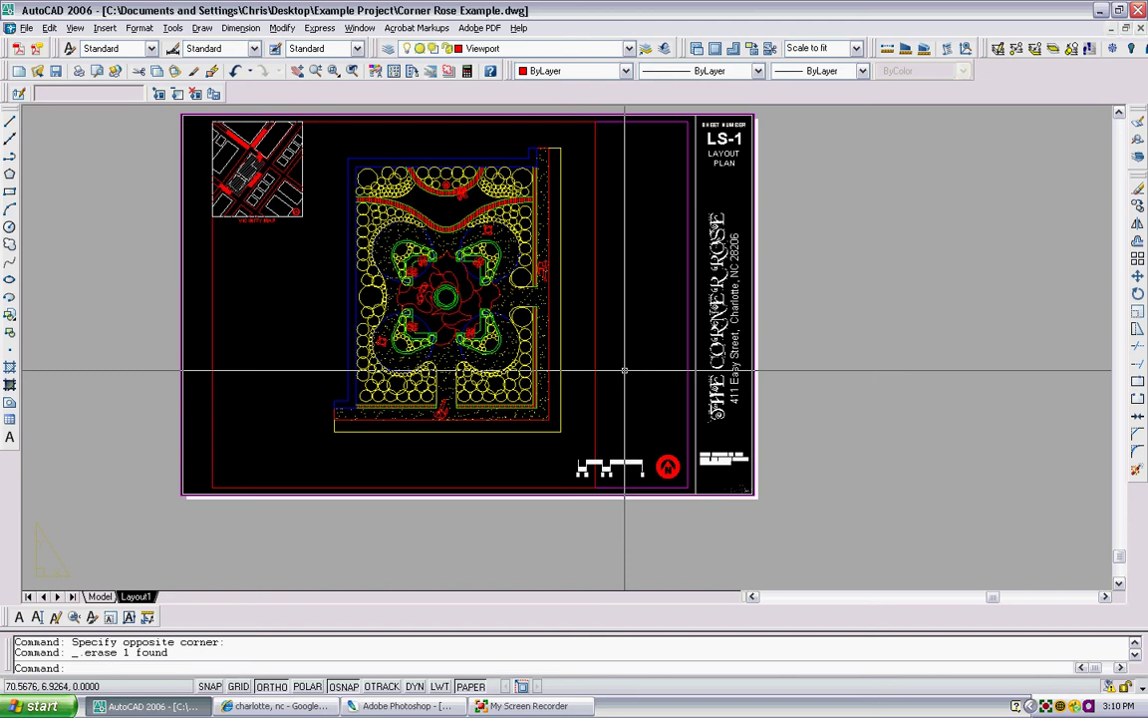
scroll(594, 413, "up", 3)
scroll(628, 410, "down", 2)
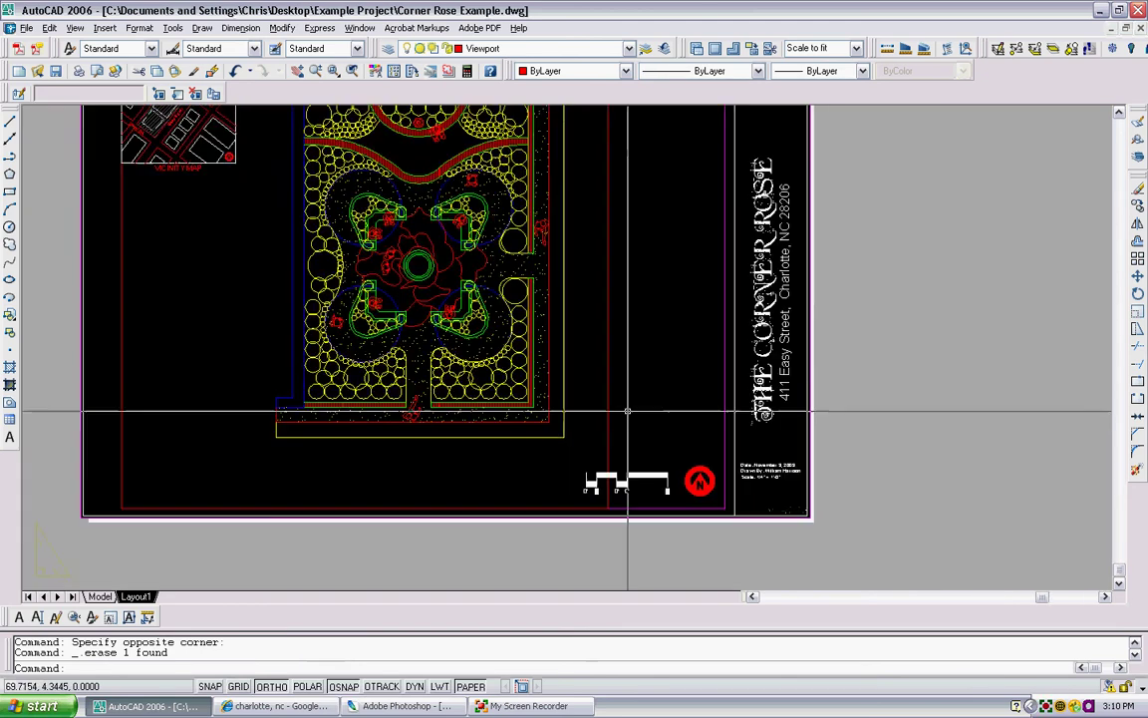
middle_click_drag(657, 421, 654, 420)
scroll(608, 457, "down", 4)
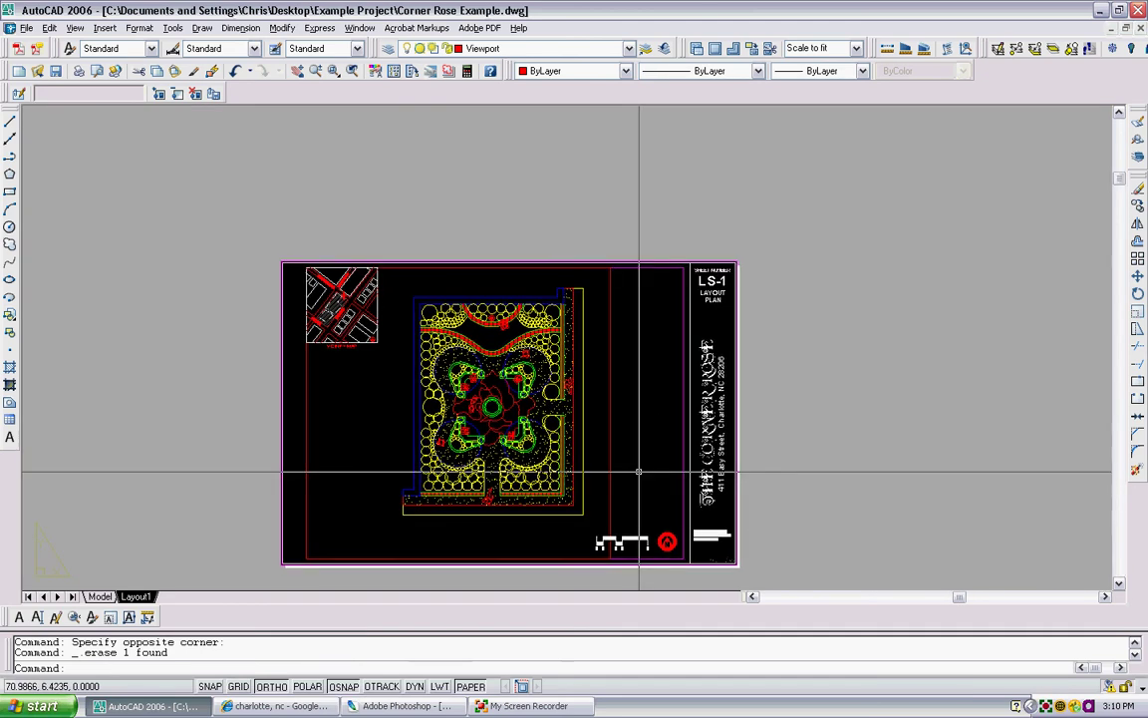
scroll(635, 464, "up", 8)
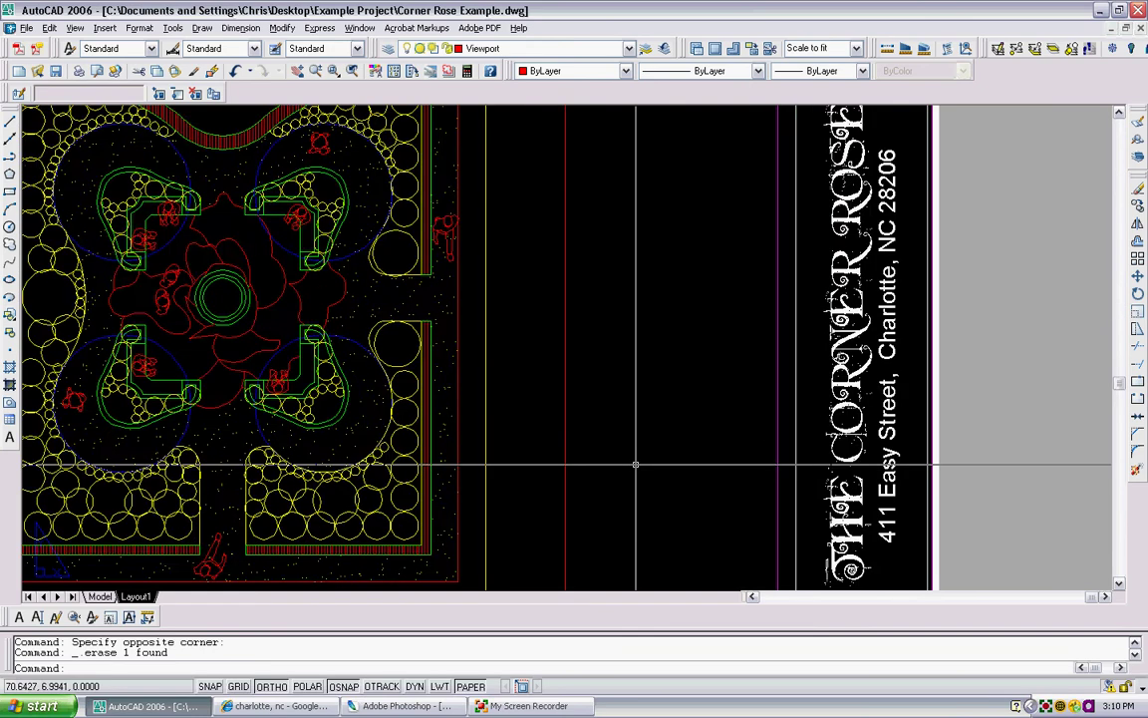
scroll(635, 465, "down", 7)
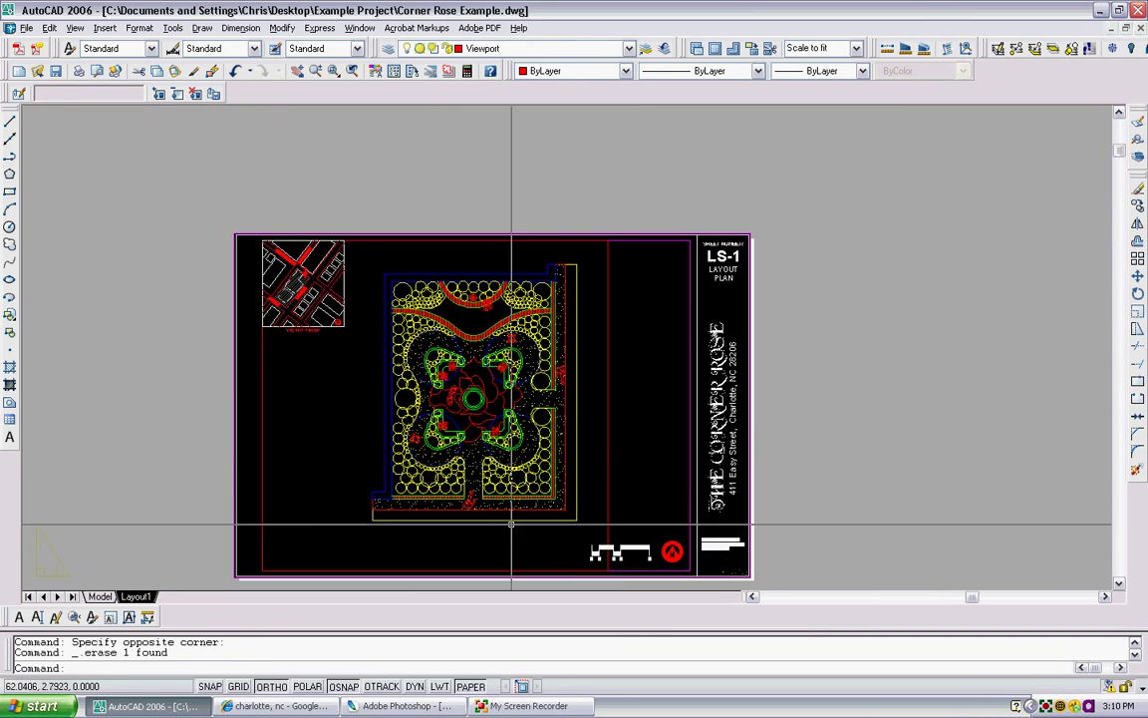